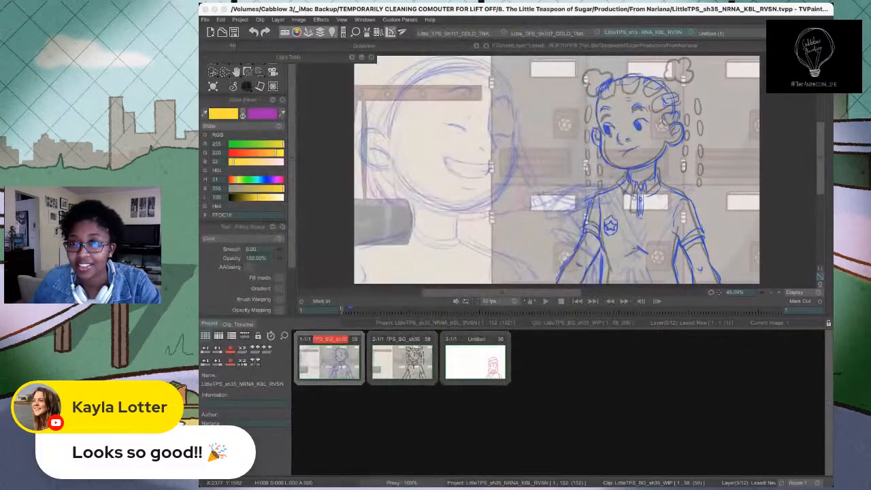
Open the timeline of the first clip in the sh35 project and look through its layer stack
{"action": "left_click", "coordinate": [669, 13]}
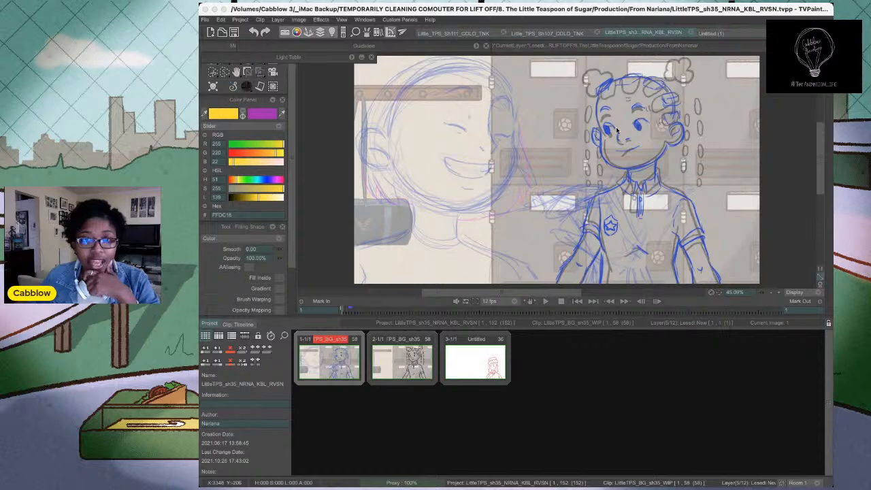
{"action": "left_click", "coordinate": [334, 373]}
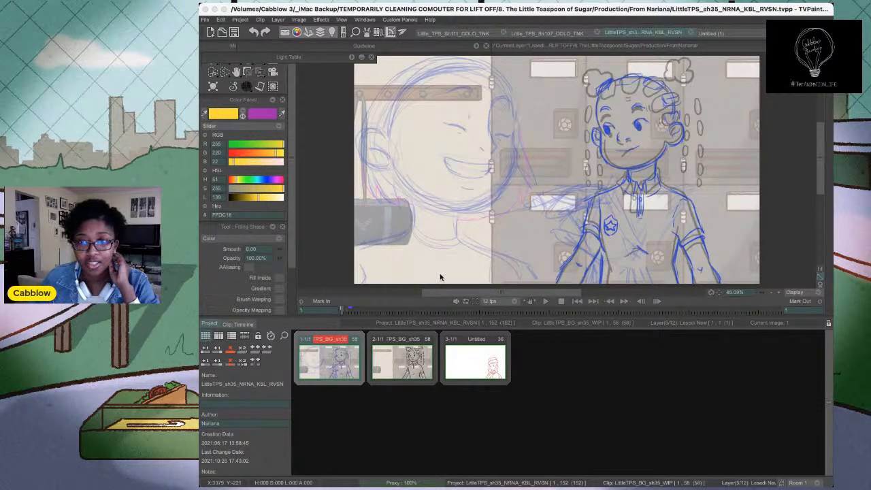
{"action": "double_click", "coordinate": [320, 372]}
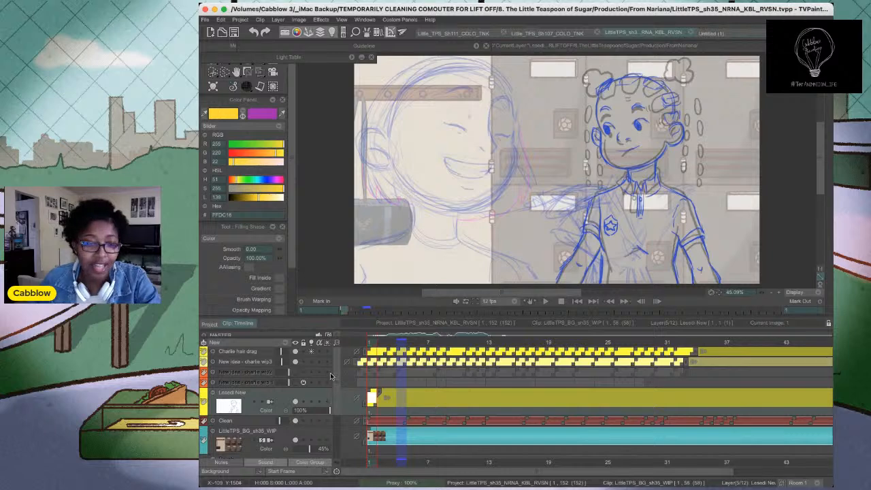
{"action": "left_click_drag", "start_coordinate": [337, 373], "coordinate": [341, 427]}
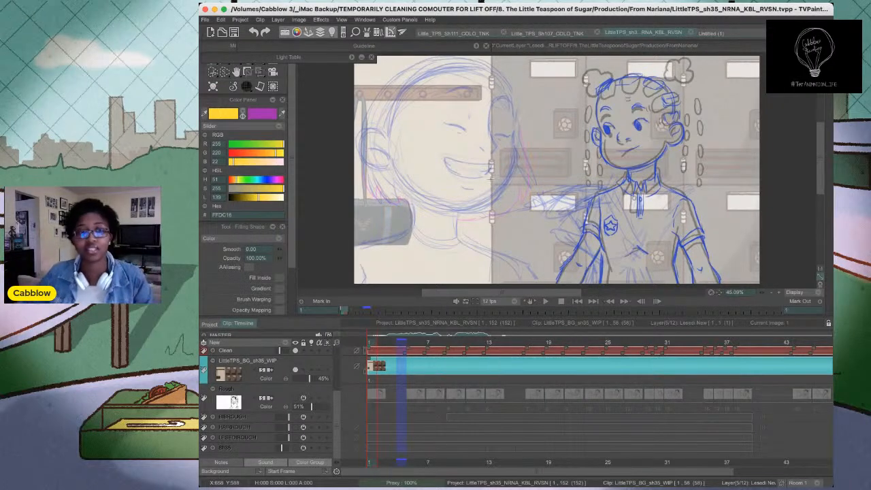
{"action": "scroll", "coordinate": [332, 356], "scroll_direction": "up", "scroll_amount": 3}
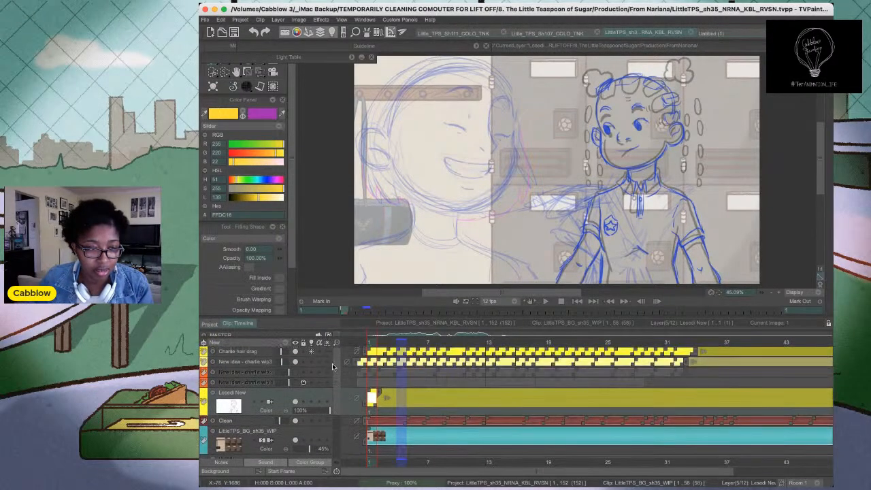
{"action": "left_click", "coordinate": [296, 362]}
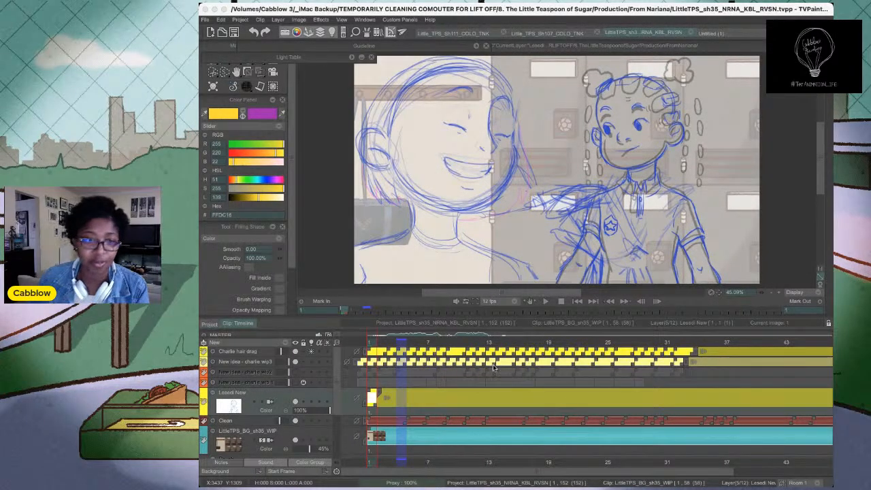
Play the first clip and scrub through its frames to review the rough animation of both characters
{"action": "left_click", "coordinate": [545, 302]}
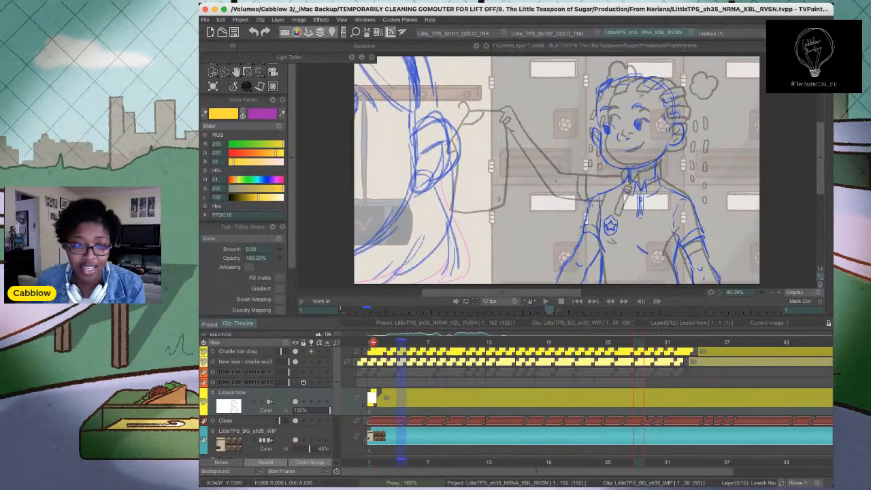
{"action": "left_click", "coordinate": [403, 348]}
{"action": "left_click", "coordinate": [409, 348]}
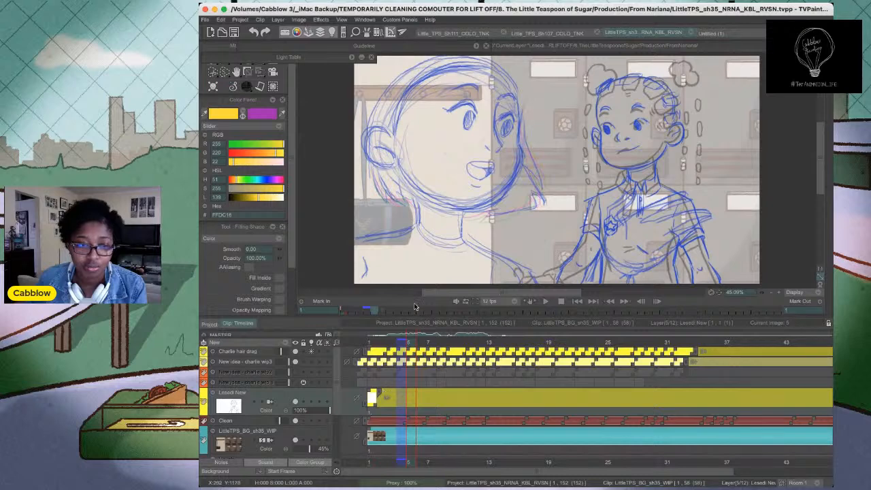
{"action": "left_click_drag", "start_coordinate": [374, 342], "coordinate": [555, 344]}
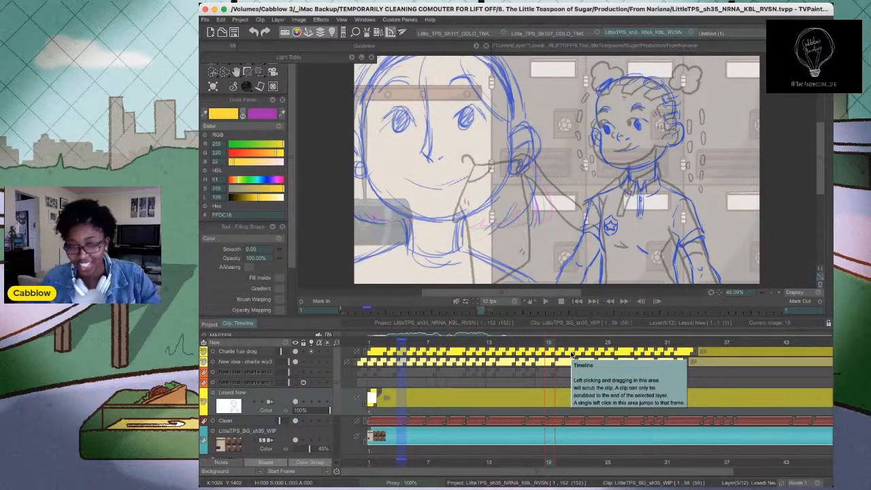
{"action": "left_click", "coordinate": [403, 346]}
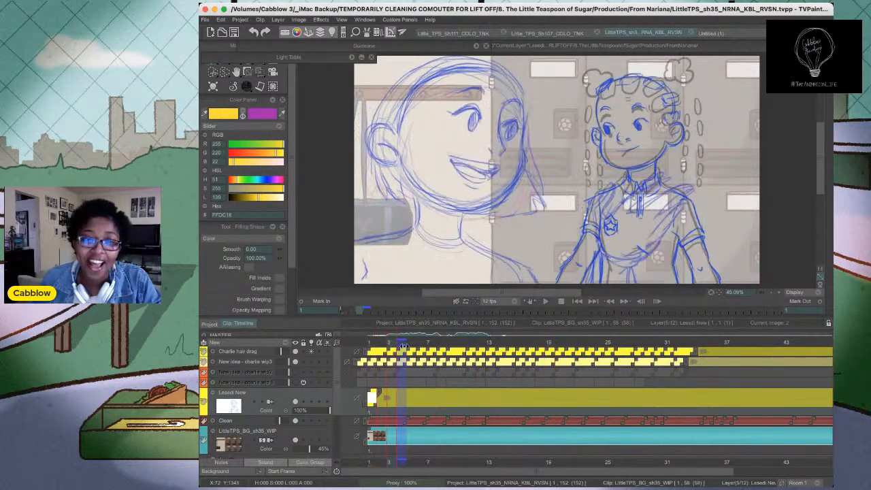
{"action": "left_click_drag", "start_coordinate": [404, 346], "coordinate": [588, 347]}
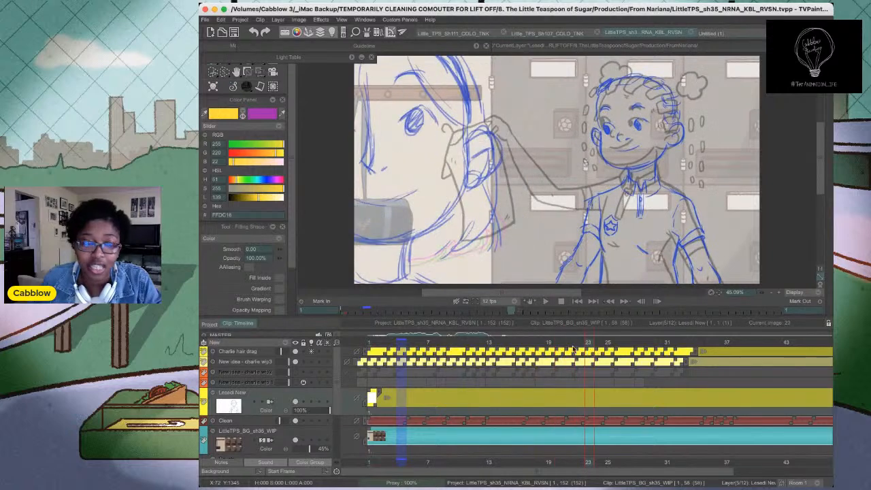
Open the timeline of the second clip and play its clean line animation
{"action": "left_click", "coordinate": [210, 324]}
{"action": "left_click", "coordinate": [402, 364]}
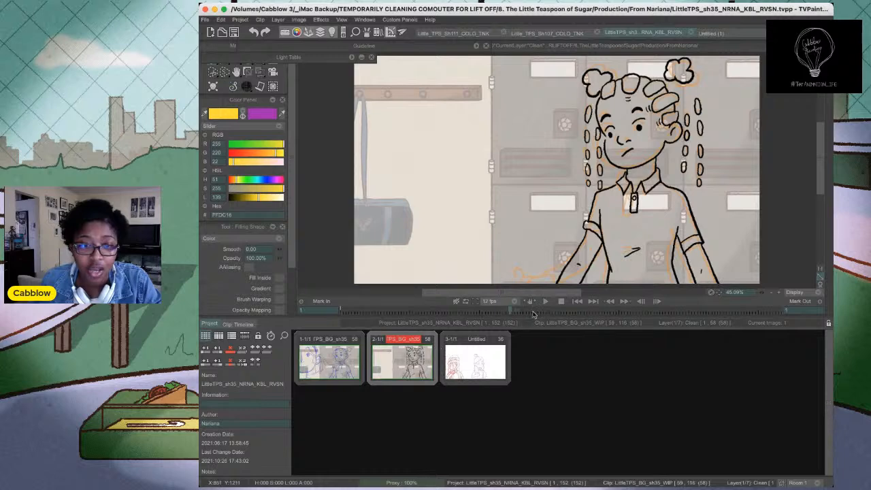
{"action": "left_click", "coordinate": [545, 302]}
{"action": "left_click", "coordinate": [414, 361]}
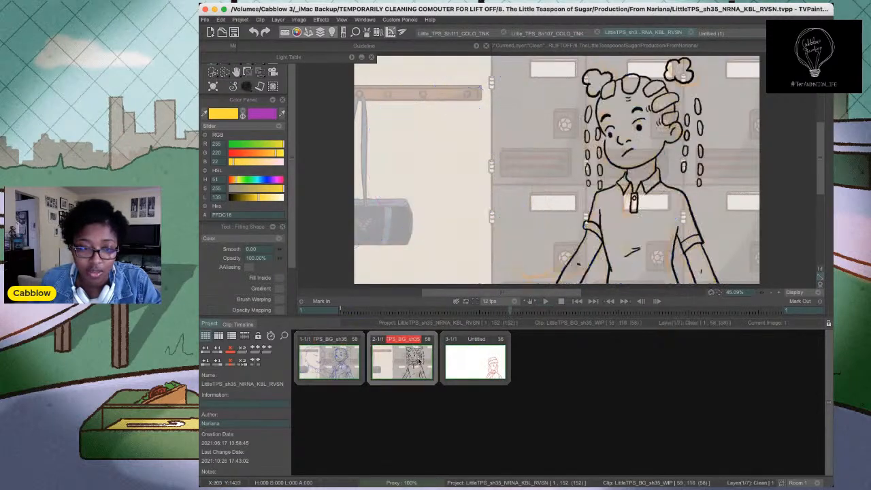
{"action": "double_click", "coordinate": [414, 361]}
{"action": "left_click", "coordinate": [545, 302]}
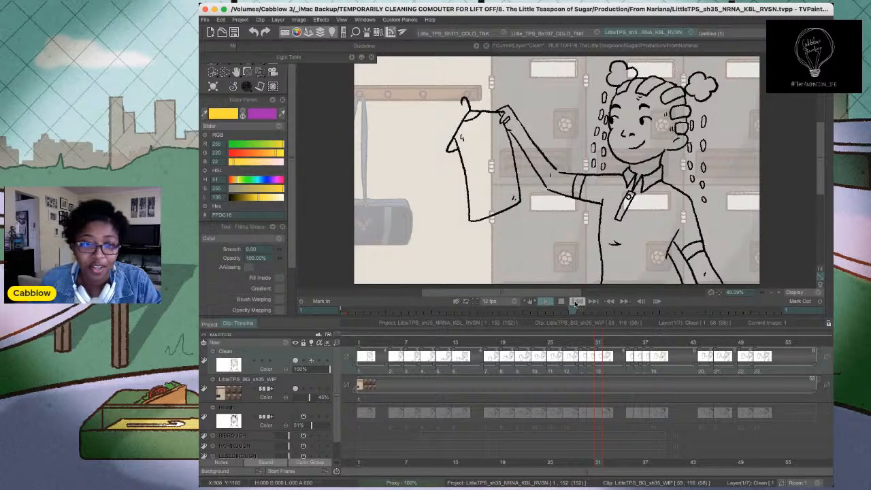
{"action": "left_click", "coordinate": [544, 301]}
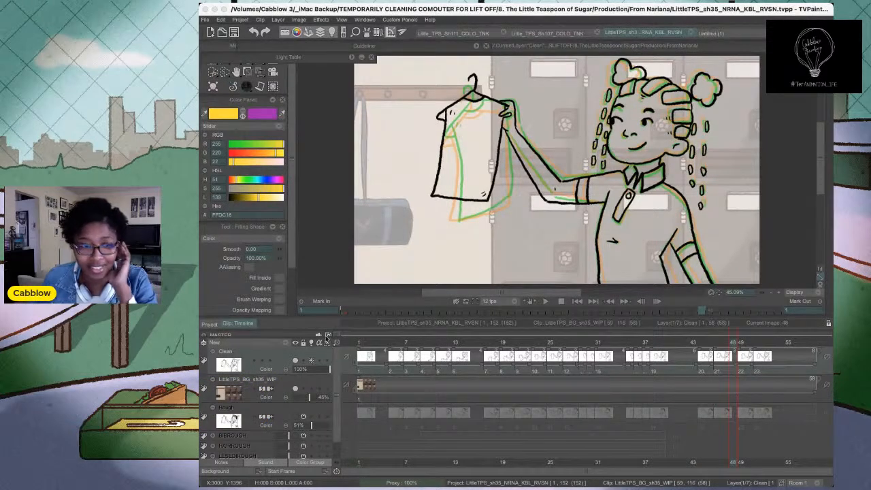
Reopen the first clip's timeline and return to frame 1
{"action": "left_click", "coordinate": [208, 323]}
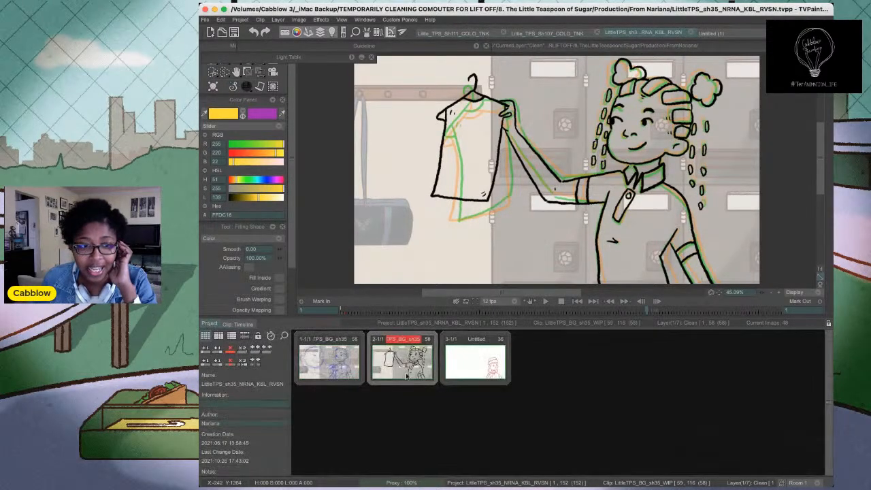
{"action": "double_click", "coordinate": [351, 368]}
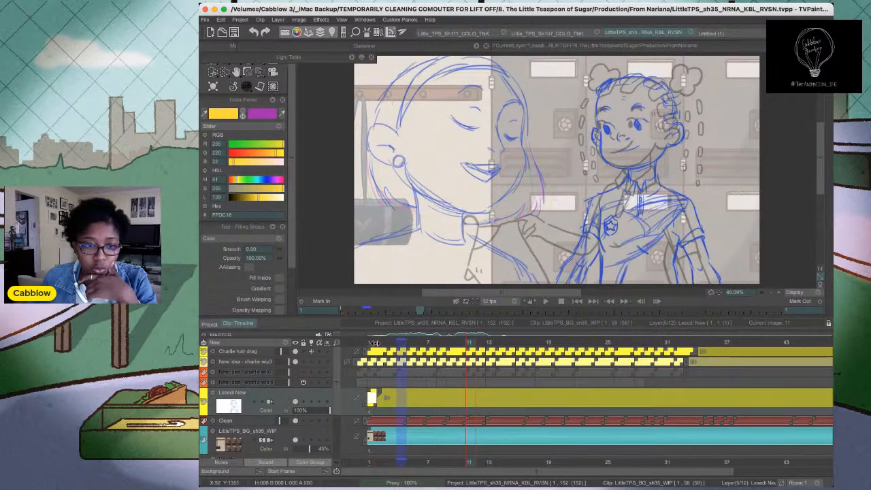
{"action": "mouse_move", "coordinate": [372, 343]}
{"action": "left_mouse_down"}
{"action": "mouse_move", "coordinate": [540, 347]}
{"action": "mouse_move", "coordinate": [372, 349]}
{"action": "left_mouse_up"}
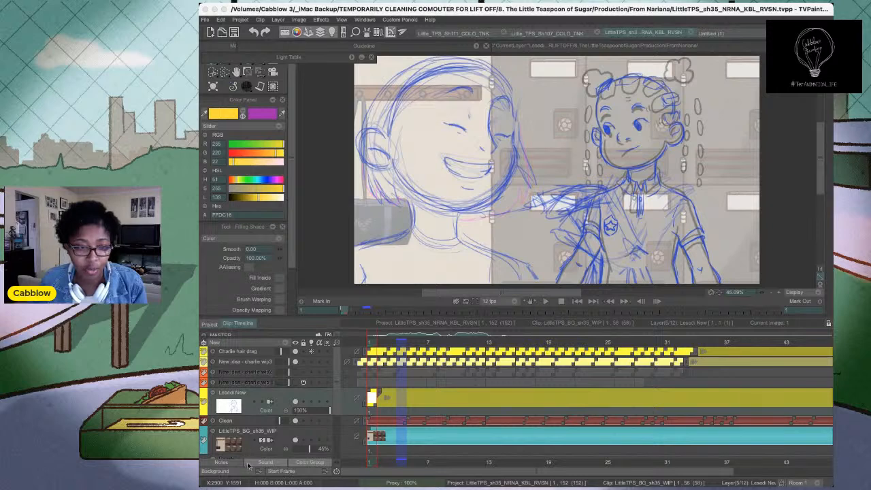
Switch to the Little_TPS_Sh107_COLO_TNK project and open its first clip's timeline at the reference layers
{"action": "left_click", "coordinate": [210, 328]}
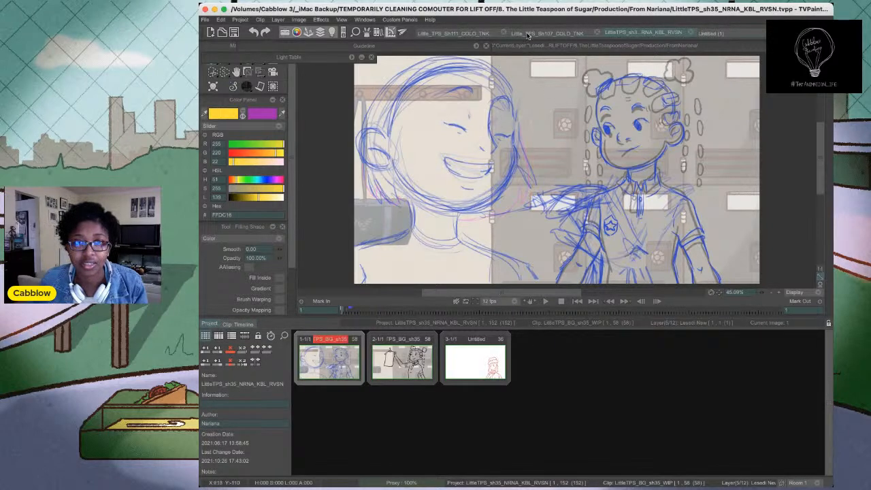
{"action": "left_click", "coordinate": [528, 33]}
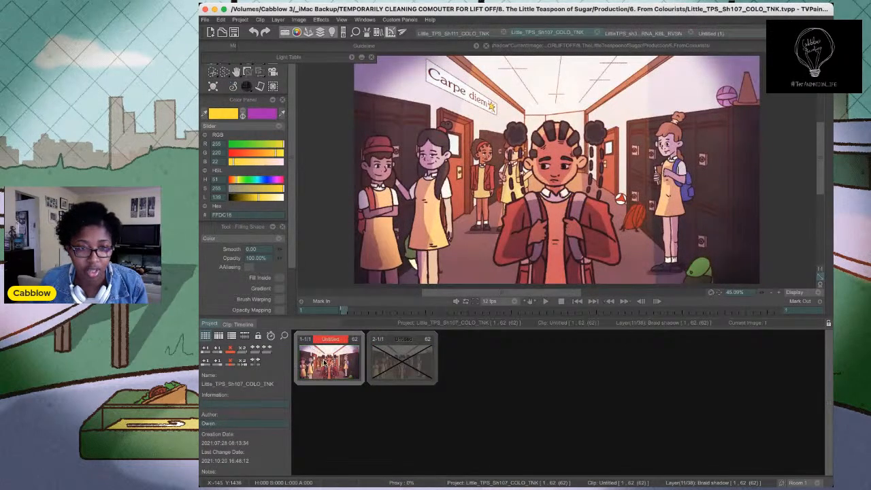
{"action": "double_click", "coordinate": [329, 361]}
{"action": "left_click", "coordinate": [295, 356]}
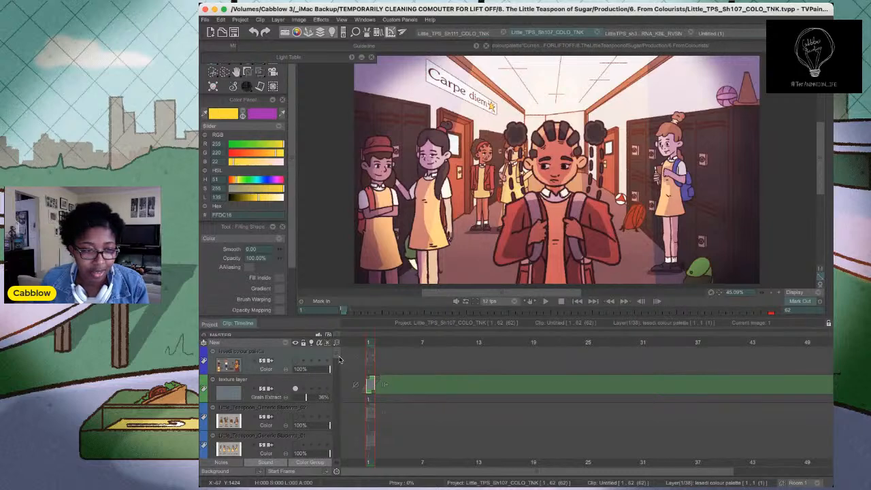
{"action": "left_click_drag", "start_coordinate": [338, 357], "coordinate": [338, 368]}
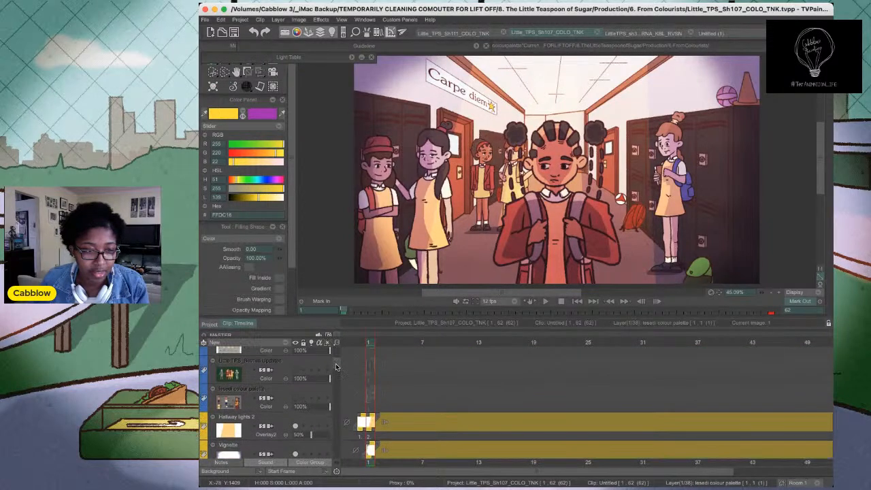
Show the Little TPS_Besties Updated layer and hide it again
{"action": "left_click", "coordinate": [310, 366]}
{"action": "left_click", "coordinate": [296, 371]}
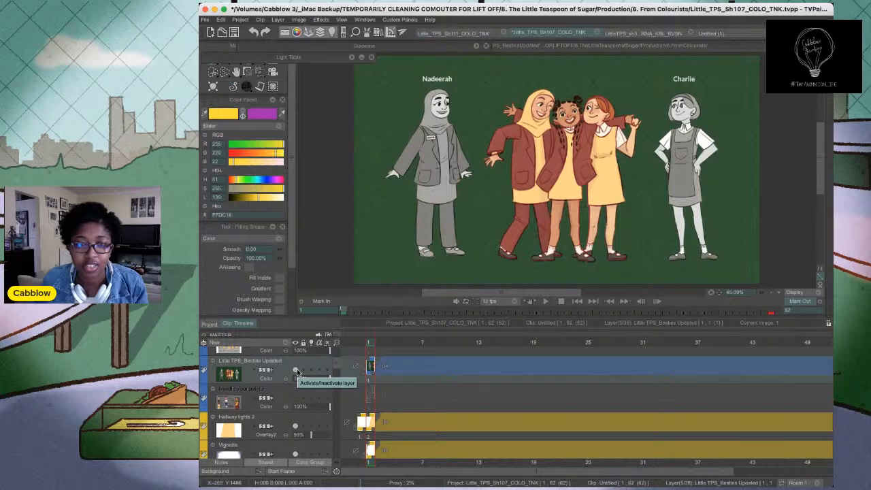
{"action": "left_click", "coordinate": [297, 371]}
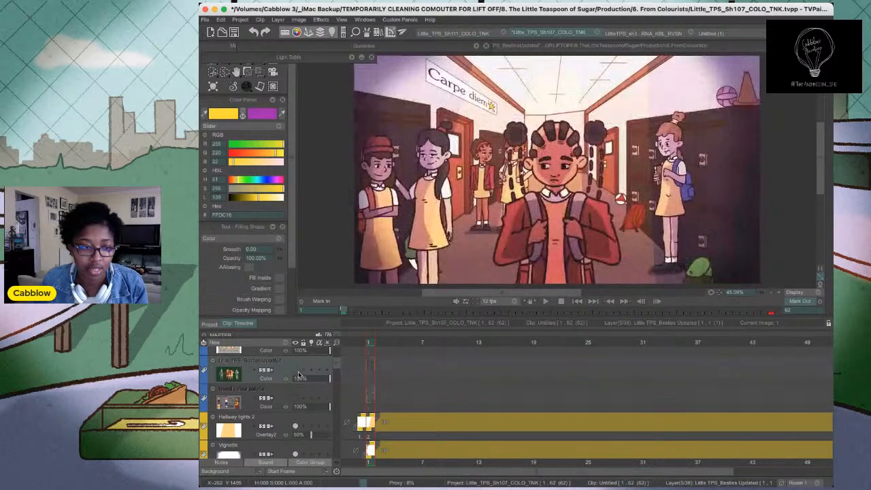
Show and select the lesedi colour palette layer above Hallway lights 2
{"action": "scroll", "coordinate": [296, 394], "scroll_direction": "up", "scroll_amount": 2}
{"action": "left_click", "coordinate": [294, 412]}
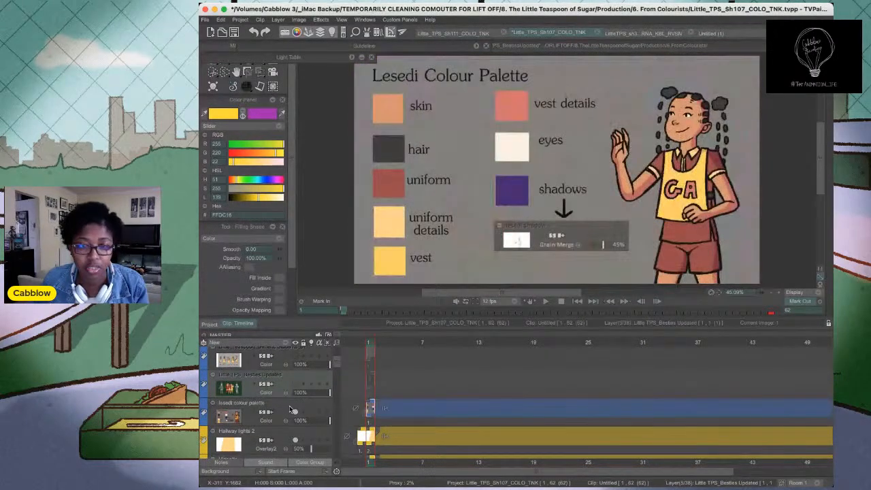
{"action": "left_click", "coordinate": [285, 407]}
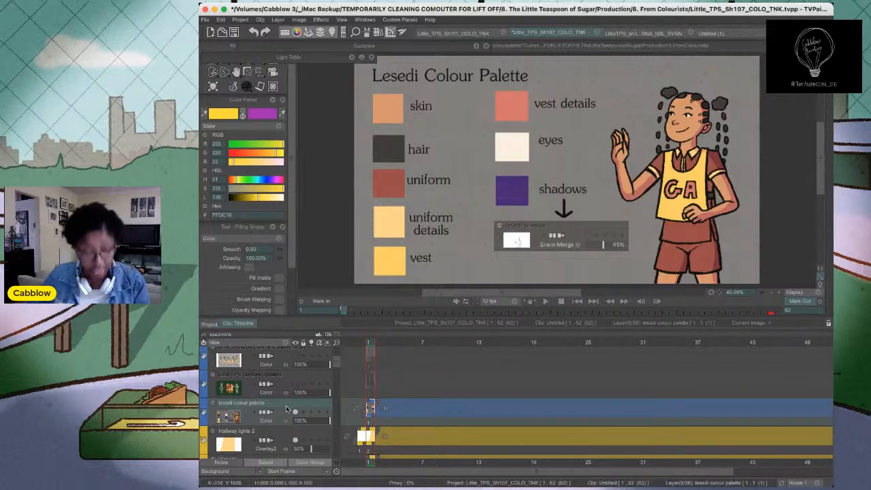
Hide the lesedi colour palette layer in the first clip and save the Sh107 project
{"action": "left_click", "coordinate": [210, 324]}
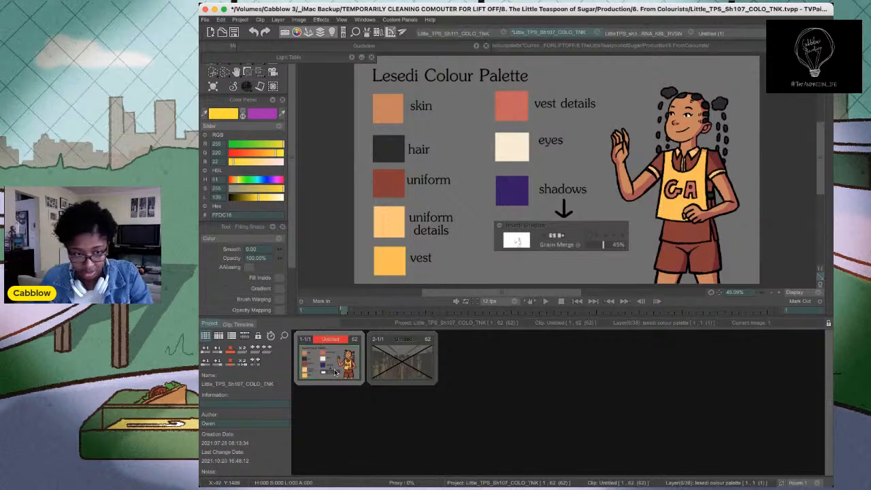
{"action": "double_click", "coordinate": [319, 373]}
{"action": "left_click", "coordinate": [294, 413]}
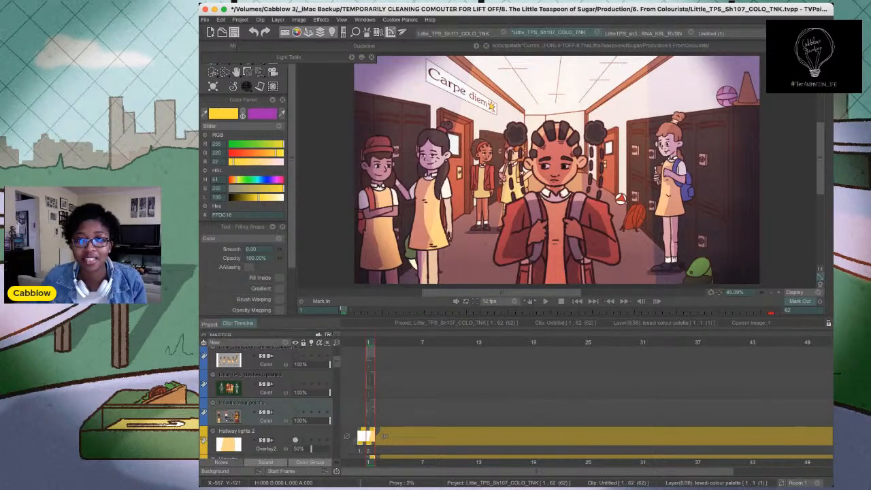
{"action": "key", "text": "ctrl+s"}
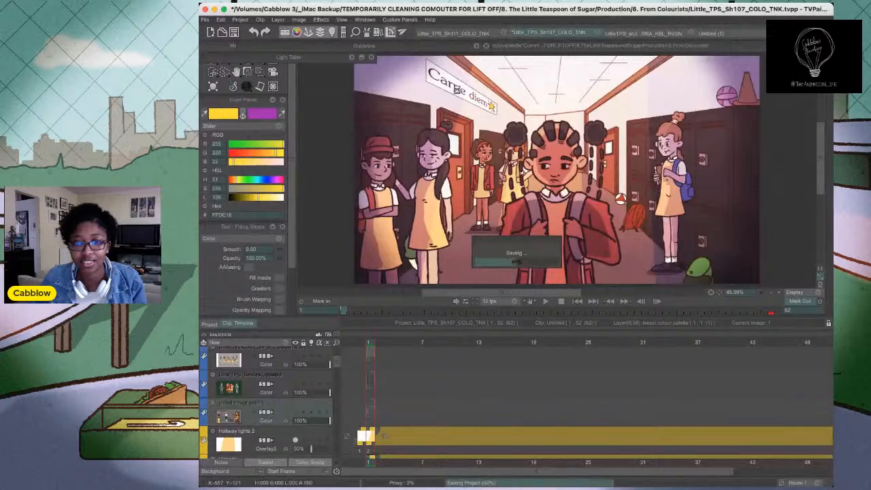
Switch back to the LittleTPS_sh35_NRNA_KBL_RVSN project and lock the Charlie hair drag layer
{"action": "left_click", "coordinate": [476, 35]}
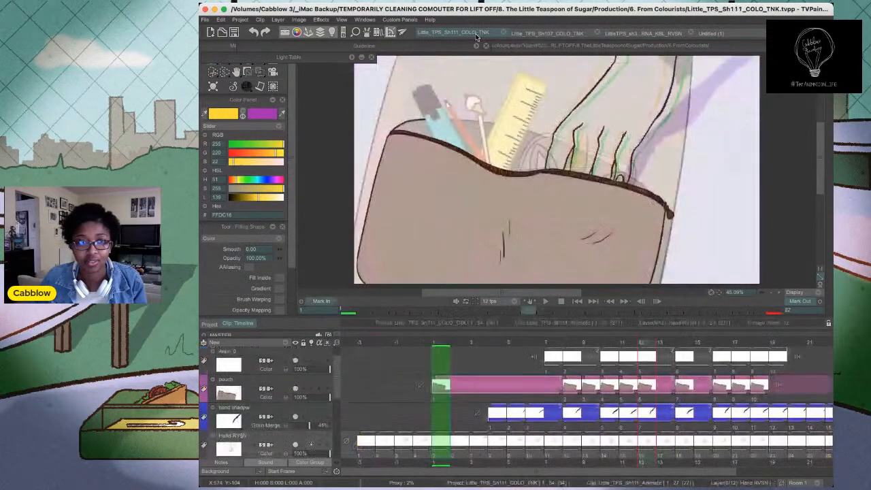
{"action": "left_click", "coordinate": [643, 33]}
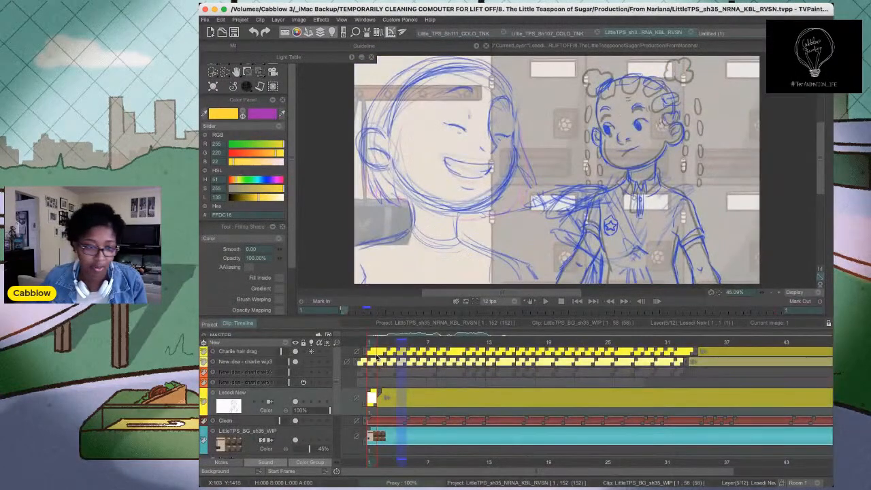
{"action": "left_click", "coordinate": [254, 351]}
{"action": "left_click", "coordinate": [304, 351]}
Add the lesedi colour palette as a layer above Charlie hair drag and hide it
{"action": "left_click", "coordinate": [265, 343]}
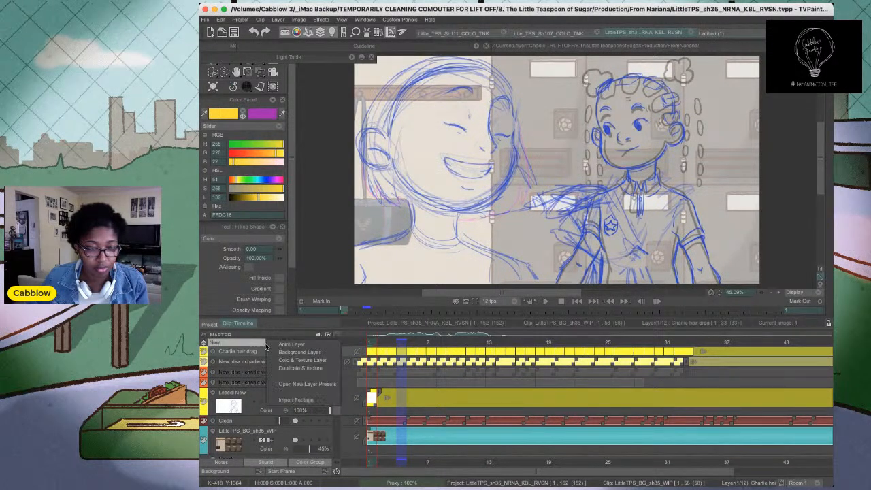
{"action": "left_click", "coordinate": [291, 344]}
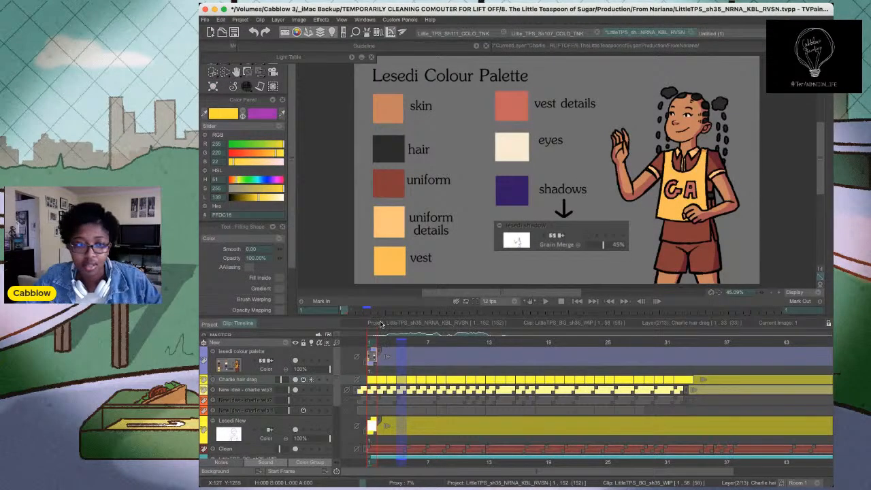
{"action": "left_click", "coordinate": [296, 360]}
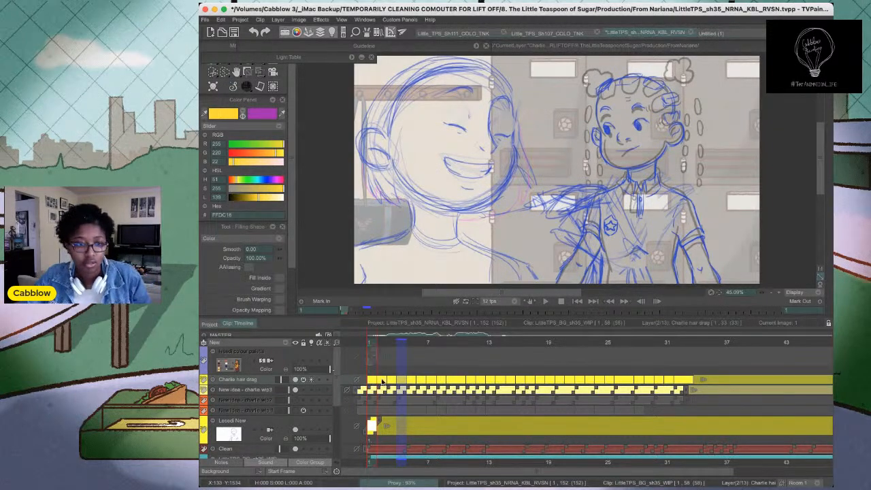
Play back the animation, return to the first frame and select the Lesedi New layer
{"action": "left_click", "coordinate": [545, 301]}
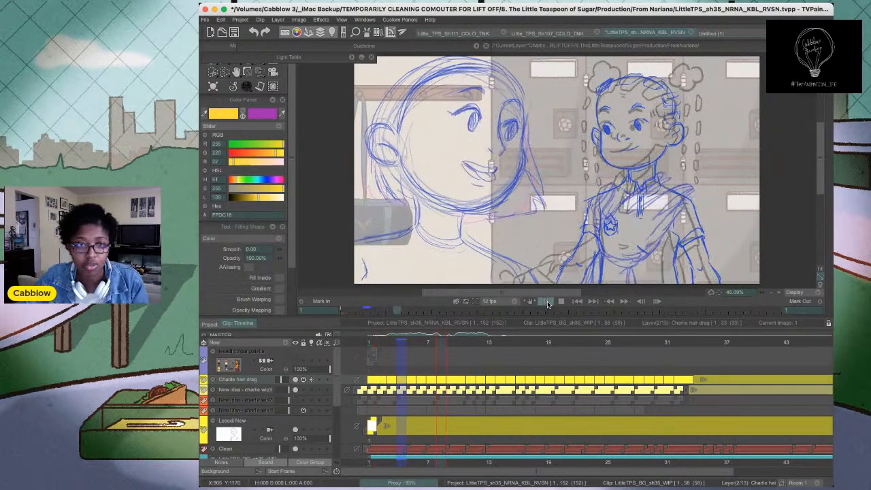
{"action": "left_click", "coordinate": [371, 344]}
{"action": "mouse_move", "coordinate": [334, 378]}
{"action": "left_mouse_down"}
{"action": "mouse_move", "coordinate": [334, 412]}
{"action": "mouse_move", "coordinate": [333, 397]}
{"action": "left_mouse_up"}
{"action": "left_click", "coordinate": [284, 372]}
{"action": "key", "text": "b"}
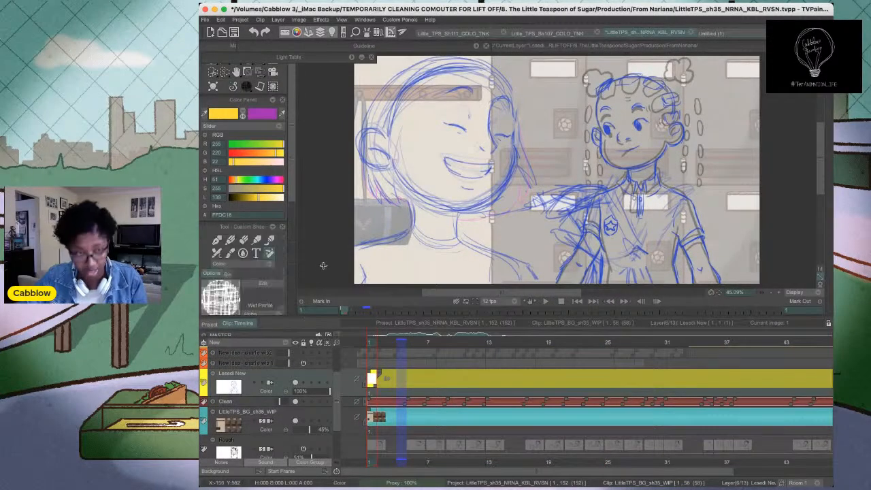
{"action": "left_click", "coordinate": [261, 343]}
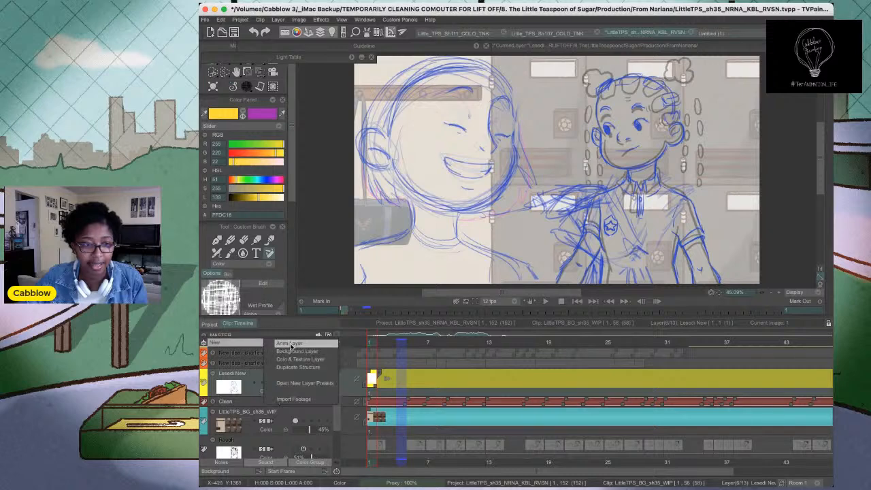
{"action": "left_click", "coordinate": [292, 345]}
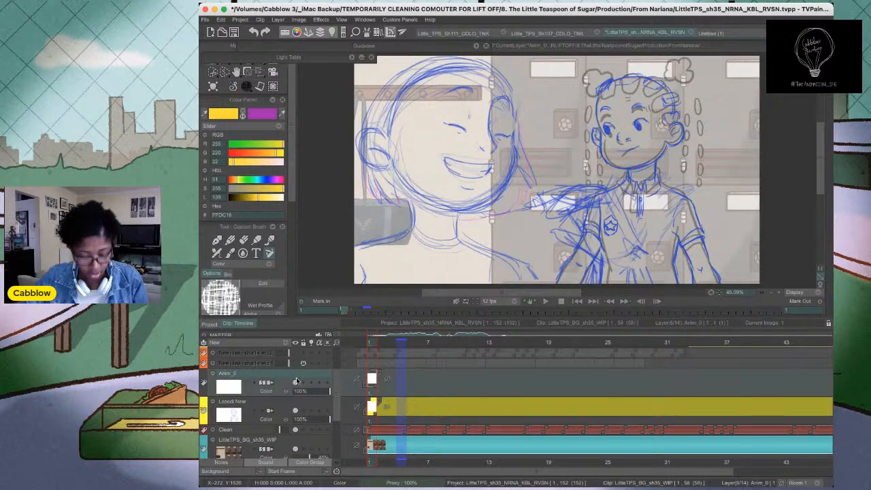
{"action": "key", "text": "super+z"}
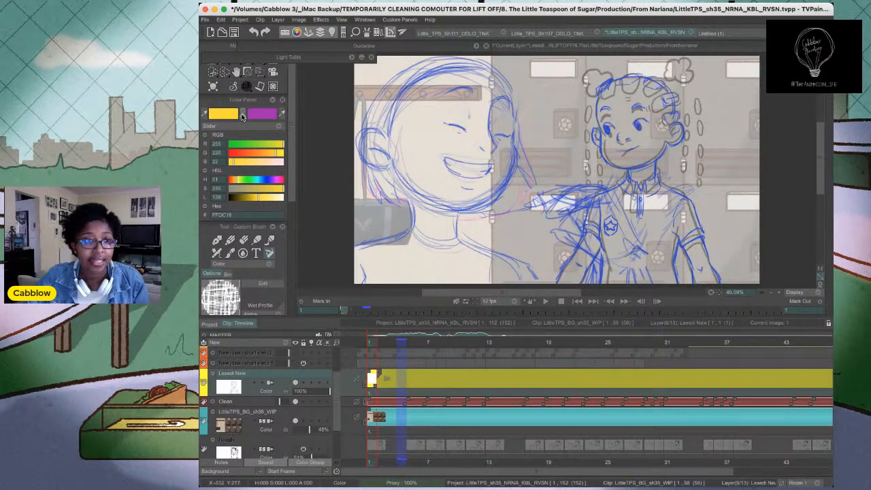
Choose the Pen Brush and set its drawing colour to blue 3B00FE
{"action": "left_click", "coordinate": [247, 87]}
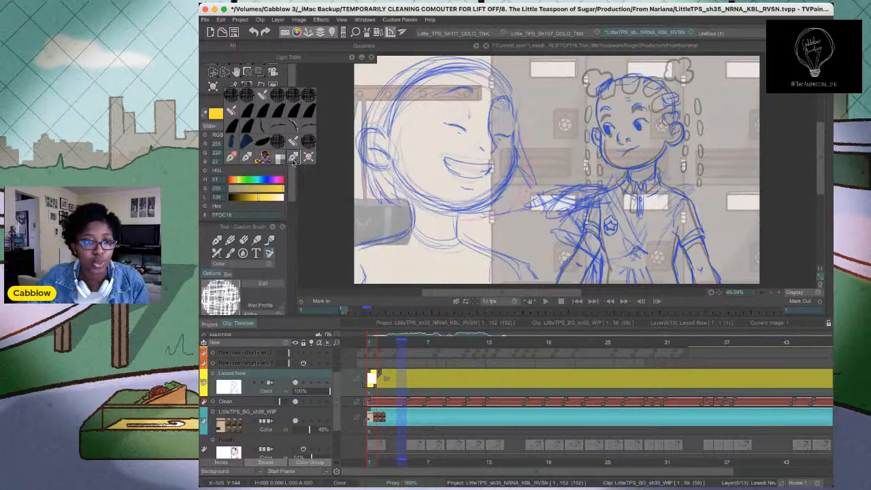
{"action": "left_click", "coordinate": [292, 158]}
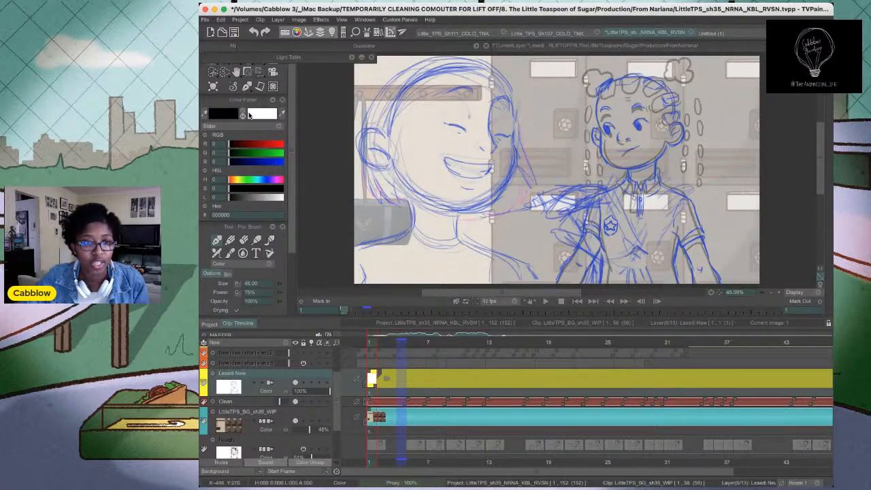
{"action": "left_click", "coordinate": [243, 112]}
{"action": "right_click", "coordinate": [243, 111]}
{"action": "left_click", "coordinate": [299, 121]}
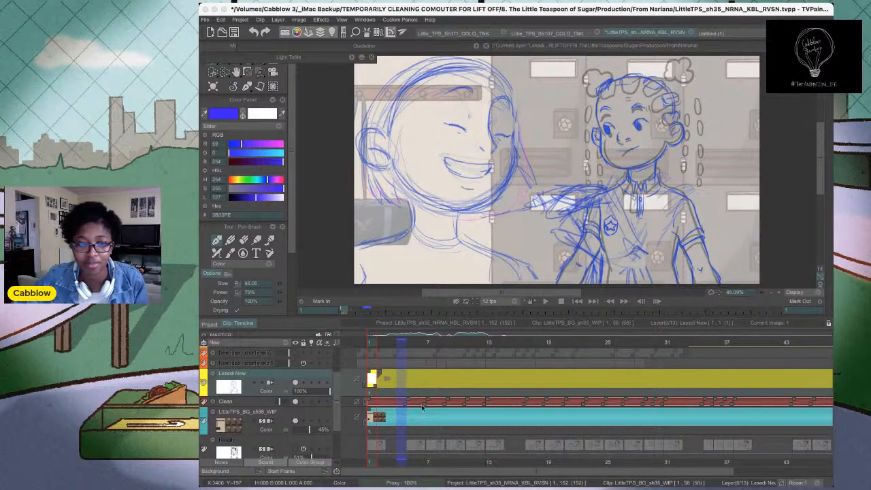
Play the shot and fade the New idea - charlie wip3 layer by lowering its opacity
{"action": "key", "text": "space"}
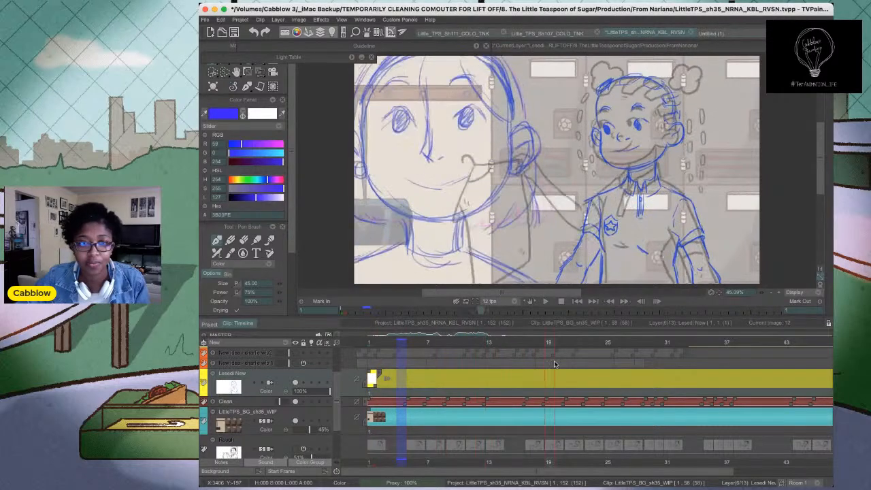
{"action": "scroll", "coordinate": [334, 403], "scroll_direction": "up", "scroll_amount": 3}
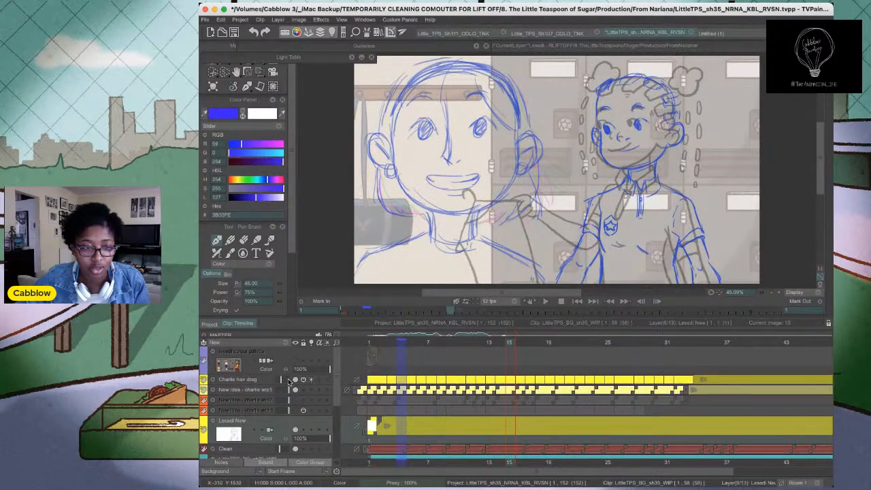
{"action": "left_click_drag", "start_coordinate": [285, 390], "coordinate": [279, 390]}
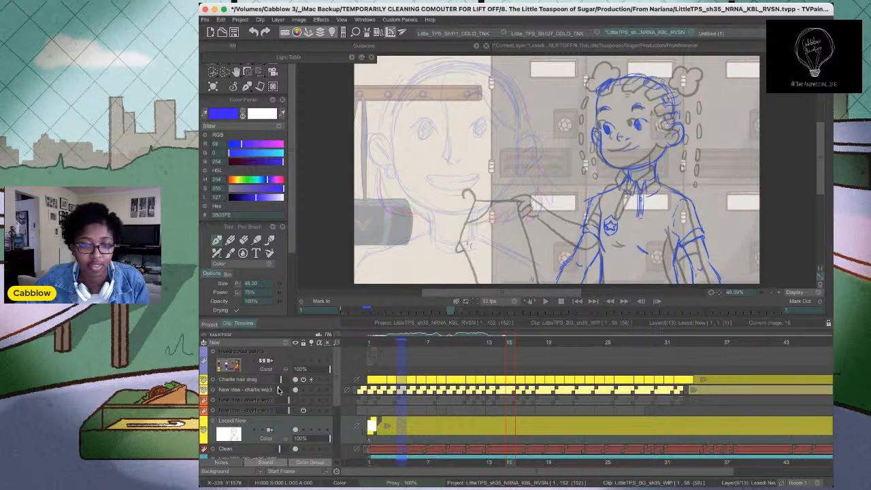
Scrub through the opening frames back to frame 1 and check the project's clip overview before returning to the timeline
{"action": "left_click", "coordinate": [371, 342]}
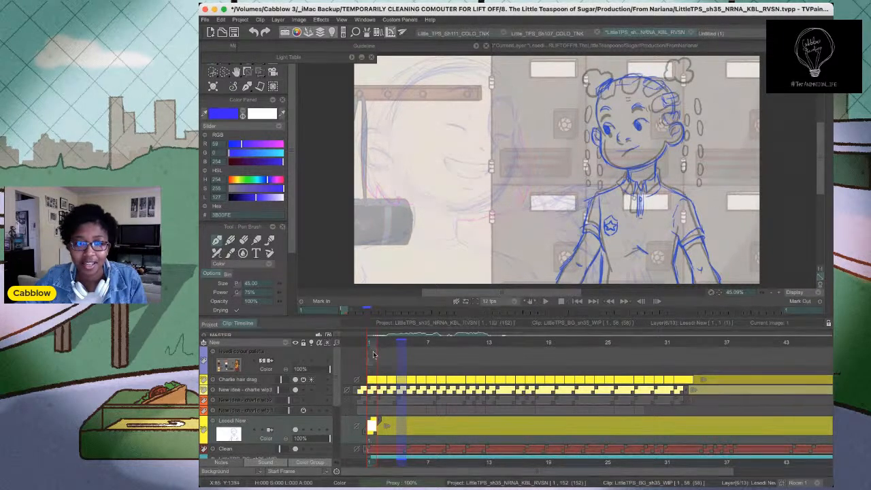
{"action": "left_click", "coordinate": [441, 357]}
{"action": "left_click_drag", "start_coordinate": [444, 358], "coordinate": [368, 342]}
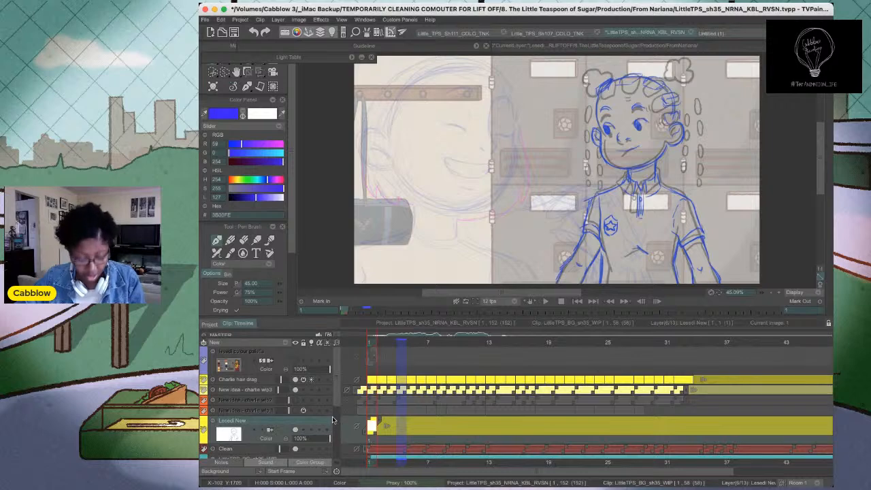
{"action": "scroll", "coordinate": [340, 379], "scroll_direction": "down", "scroll_amount": 1}
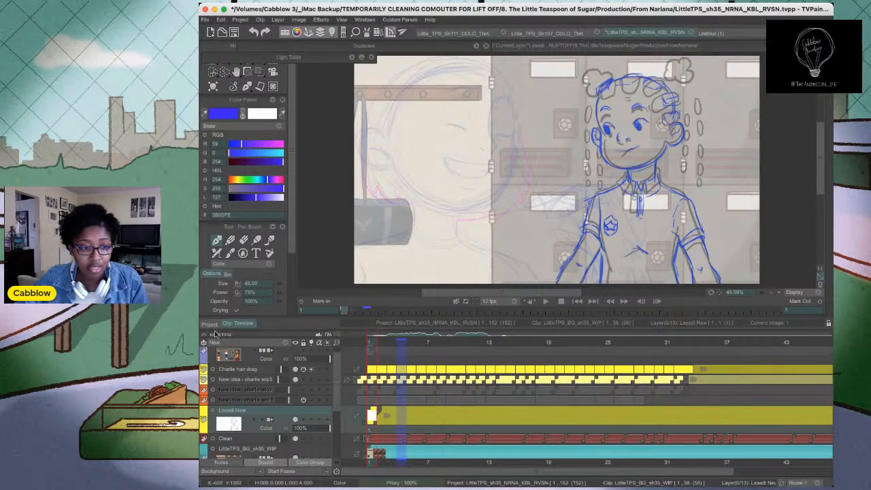
{"action": "left_click", "coordinate": [212, 324]}
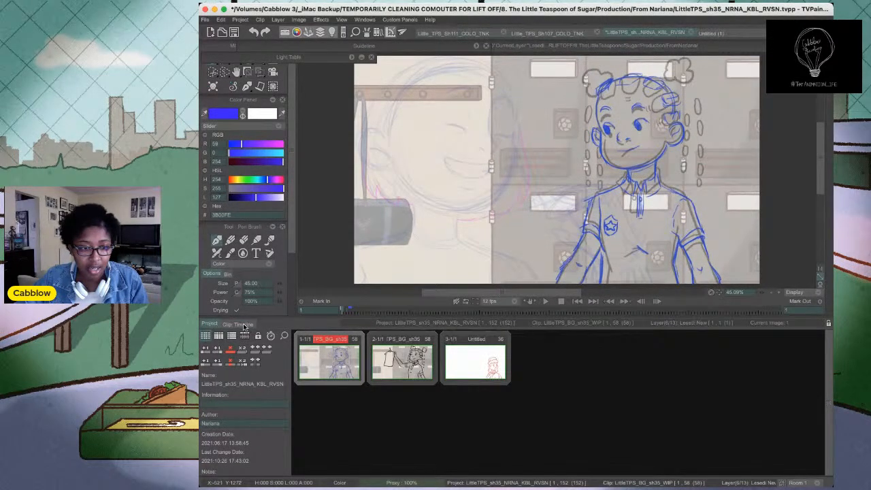
{"action": "left_click", "coordinate": [242, 325]}
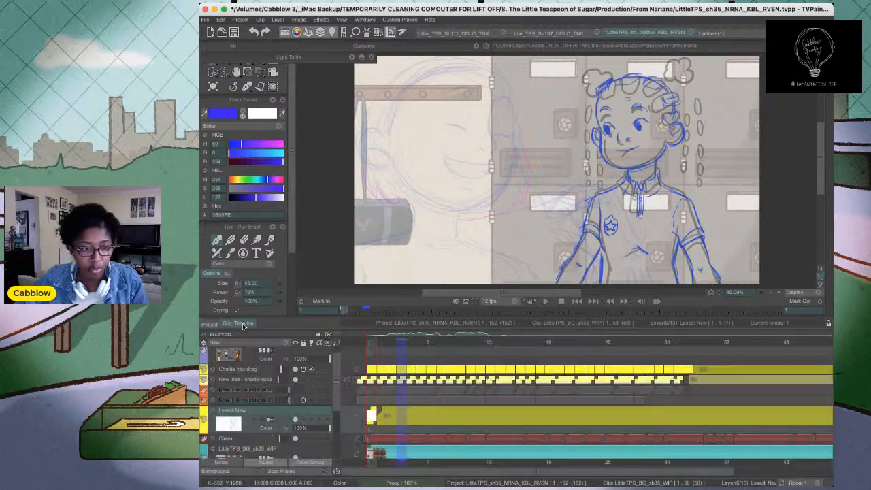
Change the Clean layer's colour label to Red
{"action": "scroll", "coordinate": [334, 387], "scroll_direction": "down", "scroll_amount": 1}
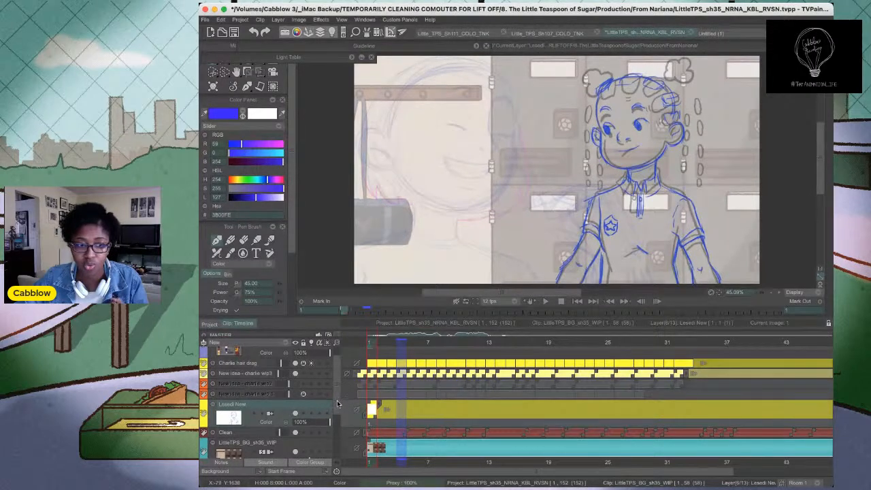
{"action": "left_click", "coordinate": [230, 435]}
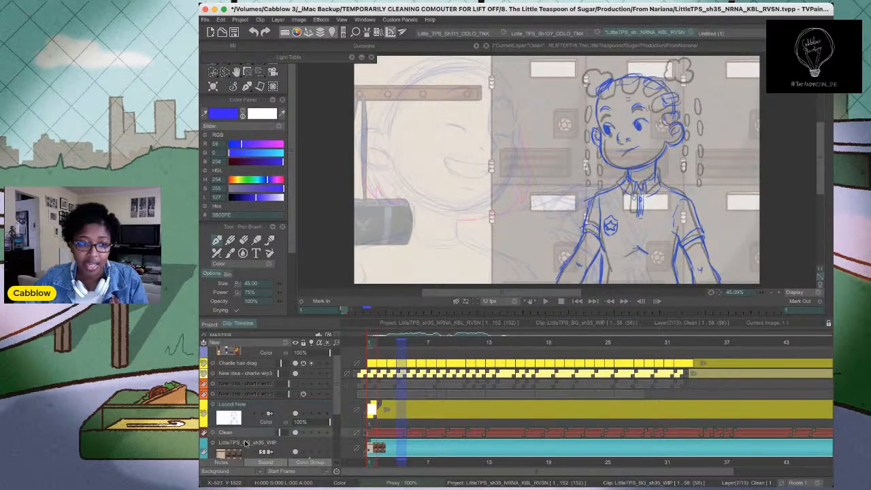
{"action": "left_click", "coordinate": [202, 434]}
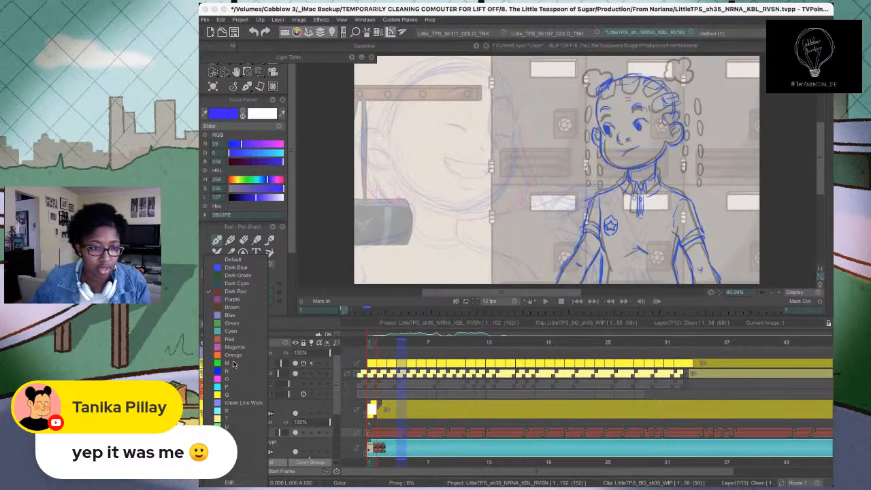
{"action": "left_click", "coordinate": [228, 340]}
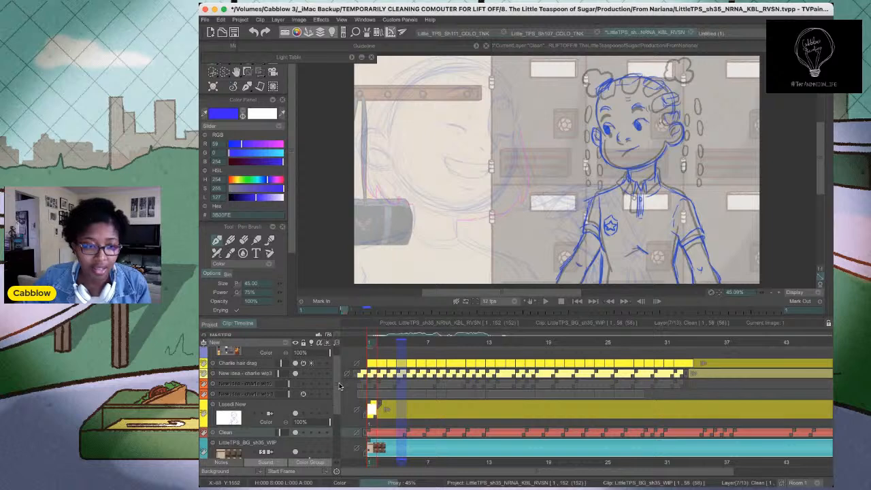
Select the Lesedi New layer at the first frame for drawing
{"action": "left_click_drag", "start_coordinate": [338, 385], "coordinate": [338, 384]}
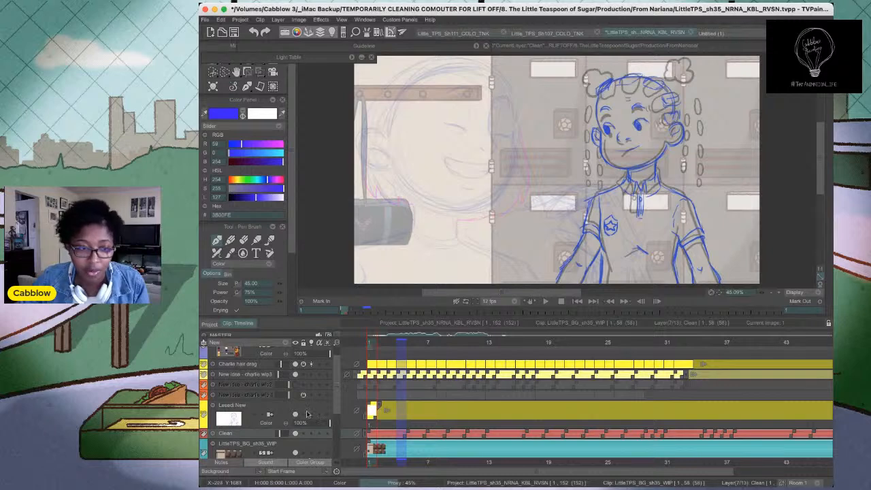
{"action": "left_click", "coordinate": [333, 409]}
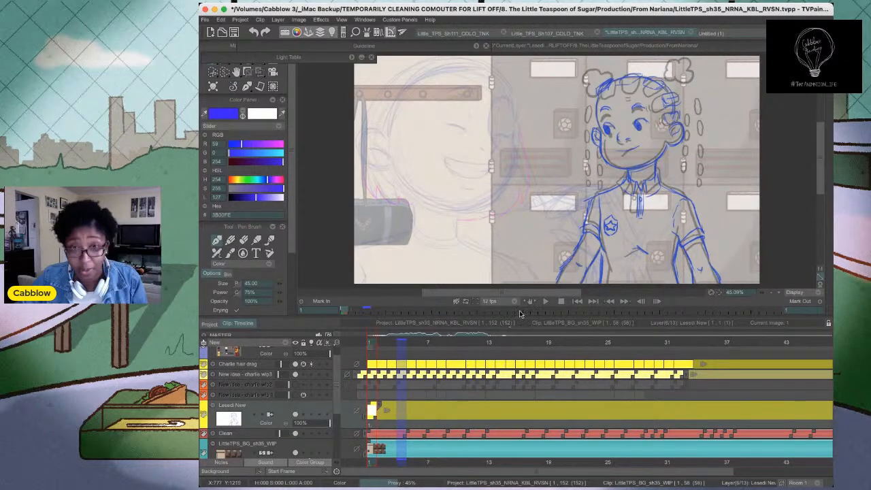
{"action": "mouse_move", "coordinate": [374, 344]}
{"action": "left_mouse_down"}
{"action": "mouse_move", "coordinate": [501, 370]}
{"action": "mouse_move", "coordinate": [372, 360]}
{"action": "left_mouse_up"}
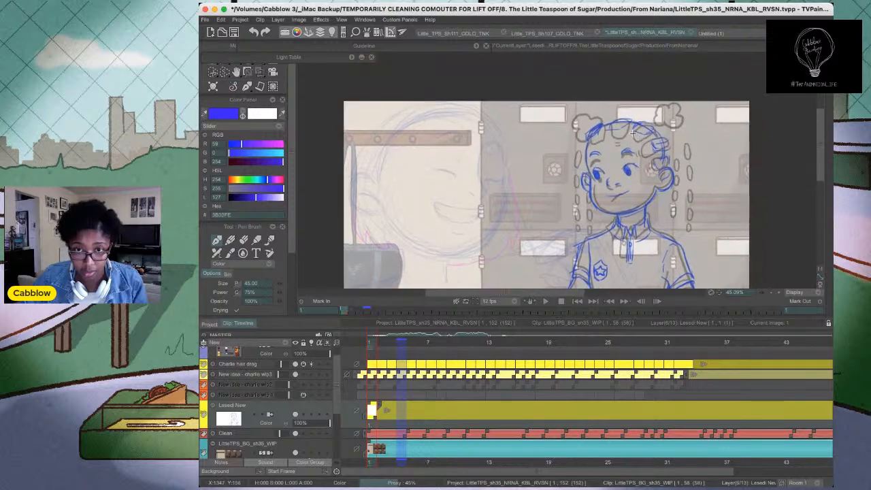
Try pen strokes over the girl's hair puffs on the Lesedi New layer and undo them
{"action": "scroll", "coordinate": [653, 89], "scroll_direction": "up", "scroll_amount": 4}
{"action": "scroll", "coordinate": [632, 166], "scroll_direction": "down", "scroll_amount": 1}
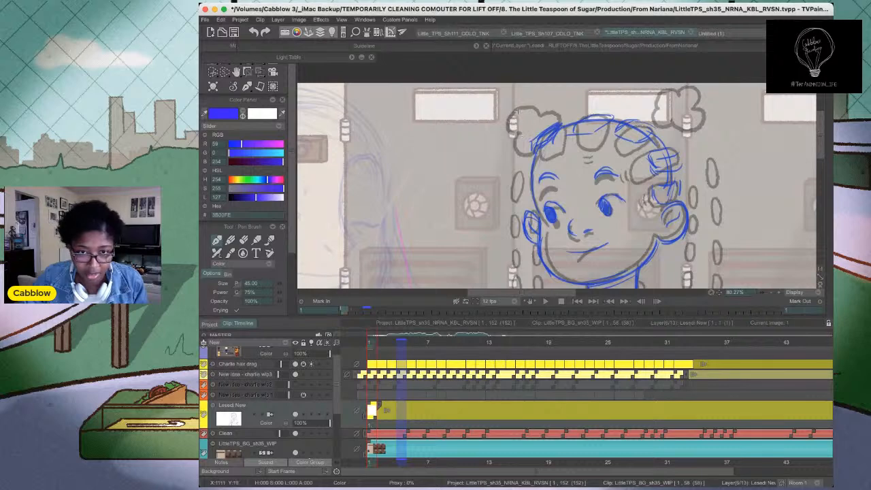
{"action": "left_click_drag", "start_coordinate": [518, 111], "coordinate": [501, 118]}
{"action": "left_click_drag", "start_coordinate": [671, 102], "coordinate": [697, 120]}
{"action": "key", "text": "super+z"}
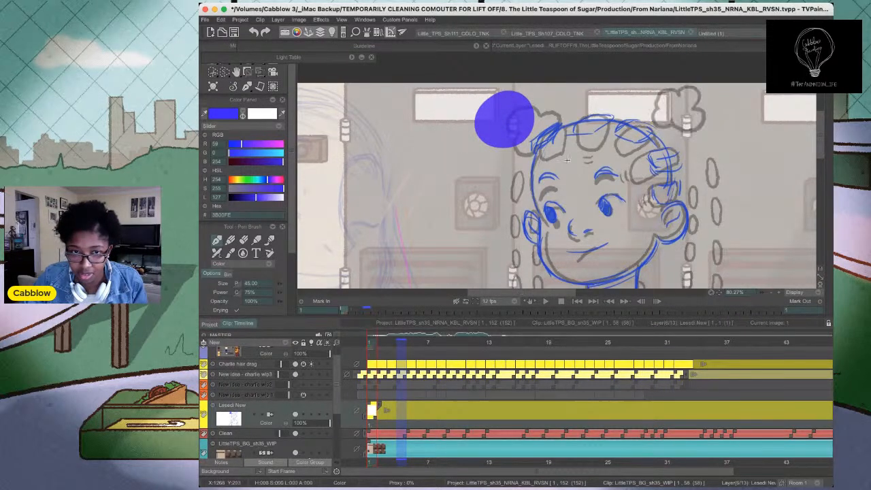
{"action": "key", "text": "super+z"}
Set the Pen Brush size to 5
{"action": "left_click_drag", "start_coordinate": [292, 249], "coordinate": [290, 284]}
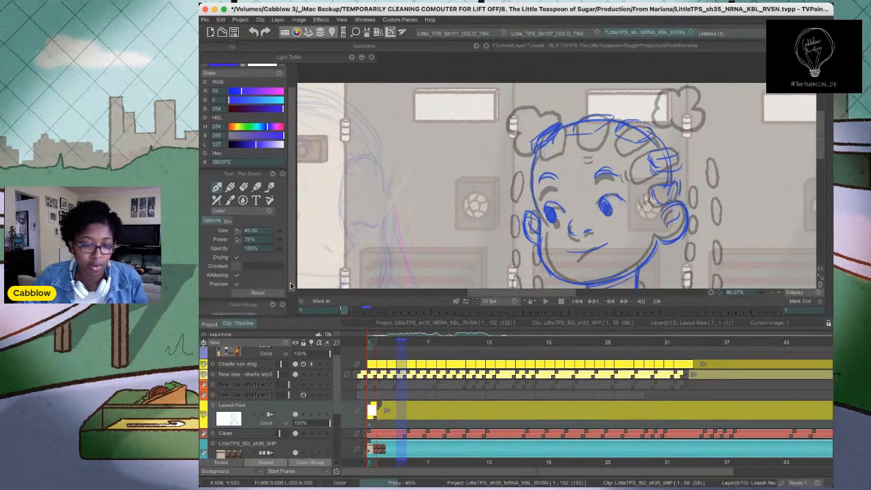
{"action": "left_click", "coordinate": [253, 232]}
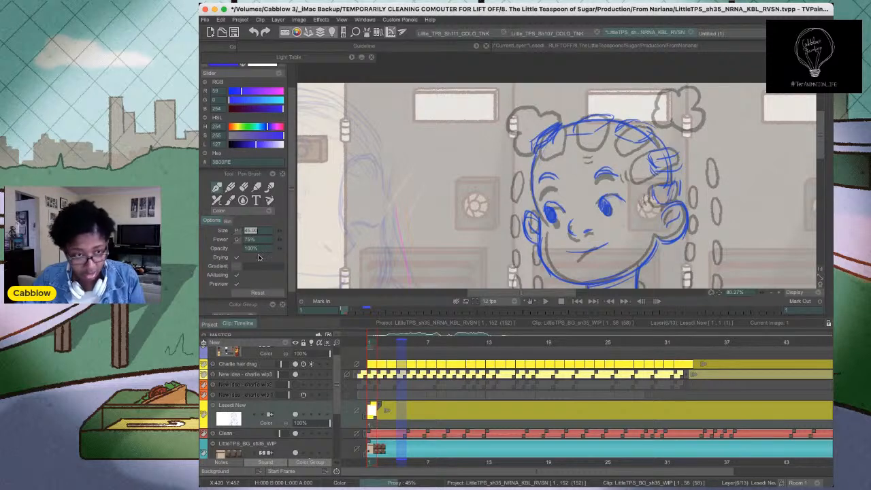
{"action": "type", "text": "5"}
{"action": "key", "text": "Return"}
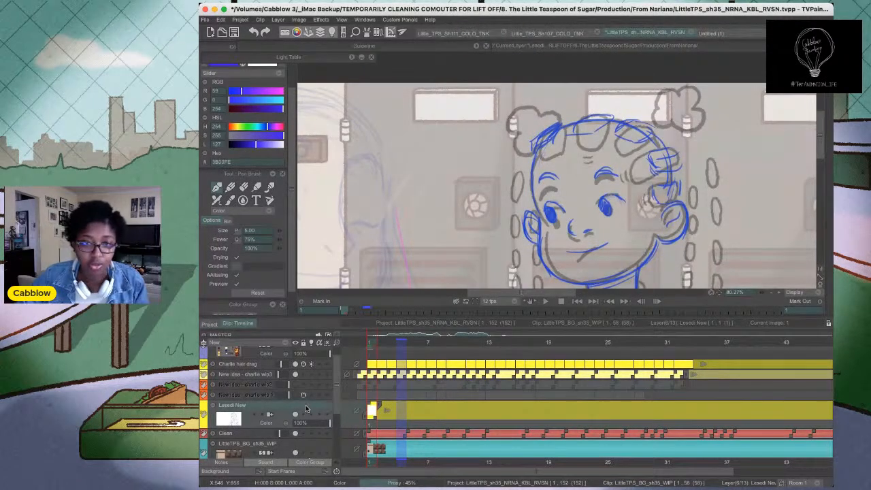
Scrub to frame 7 and briefly hide and reshow the New idea - charlie wip3 layer to identify its drawings
{"action": "scroll", "coordinate": [510, 233], "scroll_direction": "down", "scroll_amount": 2}
{"action": "scroll", "coordinate": [510, 233], "scroll_direction": "down", "scroll_amount": 1}
{"action": "left_click_drag", "start_coordinate": [510, 233], "coordinate": [489, 125]}
{"action": "mouse_move", "coordinate": [377, 345]}
{"action": "left_mouse_down"}
{"action": "mouse_move", "coordinate": [483, 357]}
{"action": "mouse_move", "coordinate": [381, 357]}
{"action": "mouse_move", "coordinate": [427, 361]}
{"action": "left_mouse_up"}
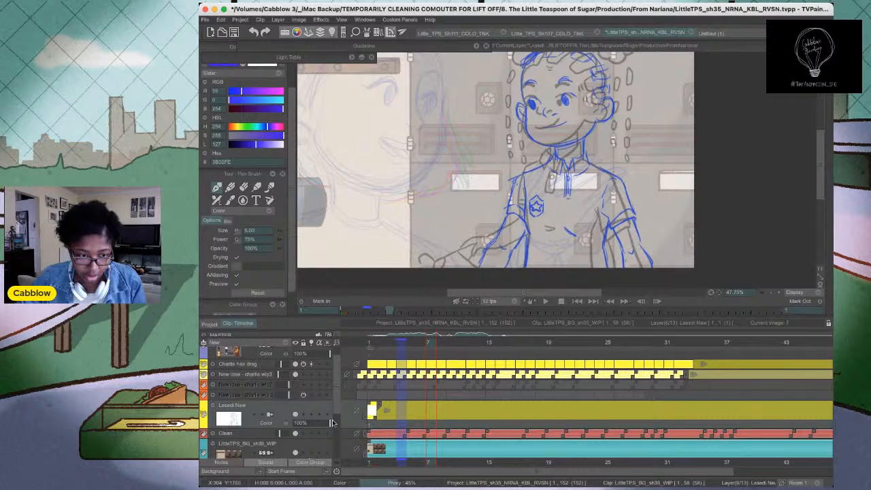
{"action": "scroll", "coordinate": [332, 423], "scroll_direction": "down", "scroll_amount": 4}
{"action": "scroll", "coordinate": [335, 411], "scroll_direction": "up", "scroll_amount": 3}
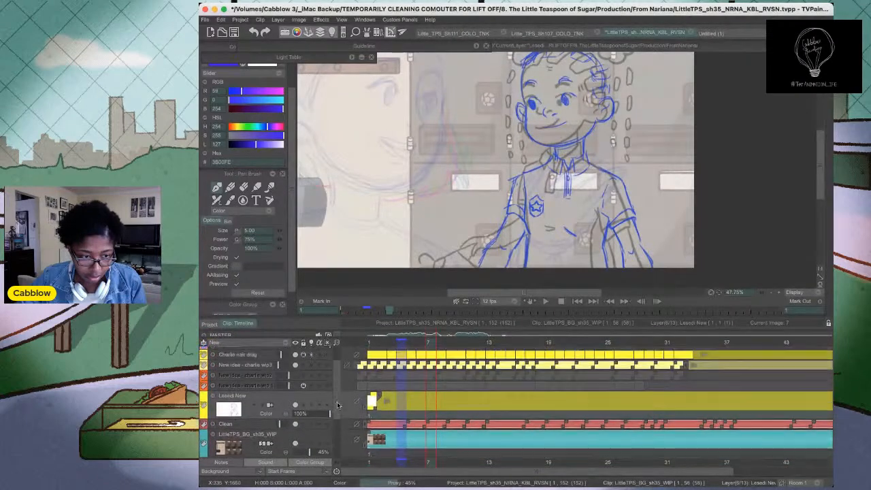
{"action": "scroll", "coordinate": [337, 405], "scroll_direction": "up", "scroll_amount": 3}
{"action": "left_click", "coordinate": [296, 387]}
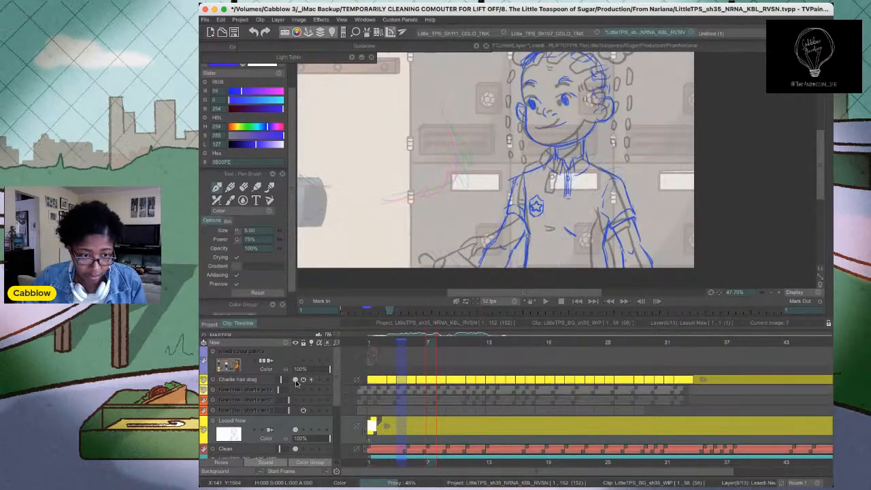
{"action": "left_click", "coordinate": [294, 390]}
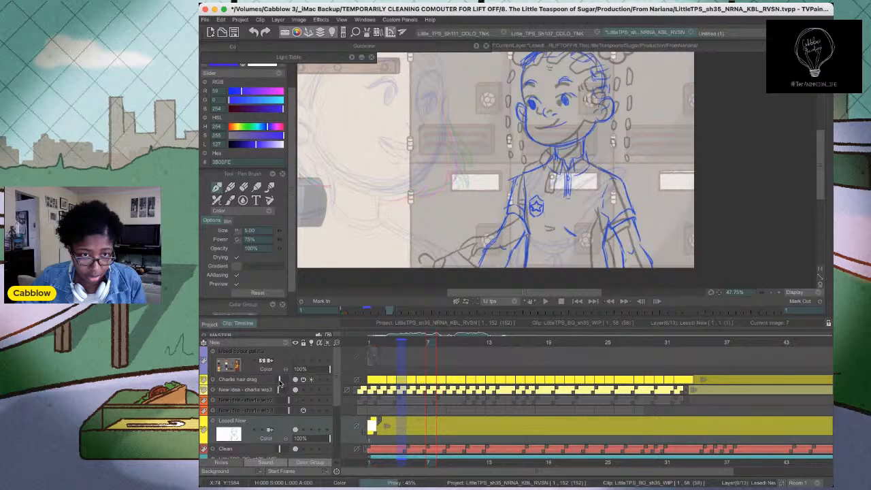
Lower the LittleTPS_BG_sh35_WIP background layer's opacity to 27% and expand the Clean layer's row
{"action": "scroll", "coordinate": [335, 408], "scroll_direction": "down", "scroll_amount": 5}
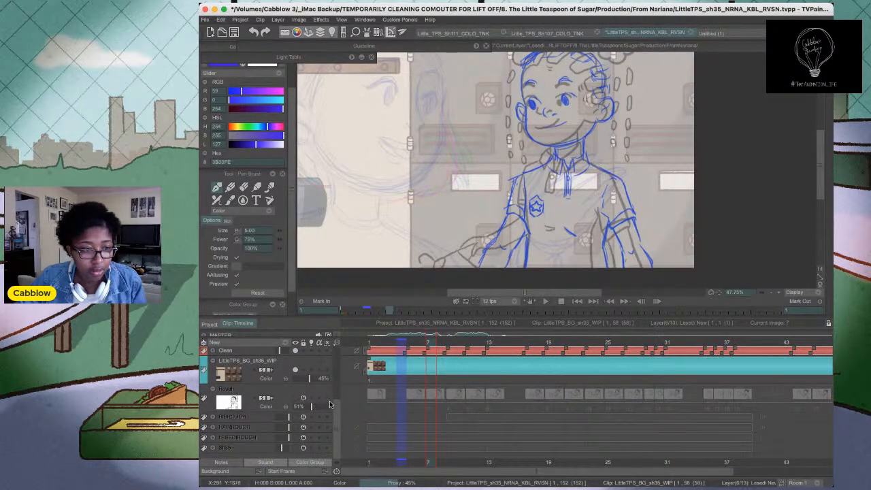
{"action": "scroll", "coordinate": [335, 411], "scroll_direction": "up", "scroll_amount": 1}
{"action": "scroll", "coordinate": [335, 410], "scroll_direction": "up", "scroll_amount": 3}
{"action": "left_click_drag", "start_coordinate": [309, 419], "coordinate": [303, 422]}
{"action": "scroll", "coordinate": [342, 415], "scroll_direction": "up", "scroll_amount": 2}
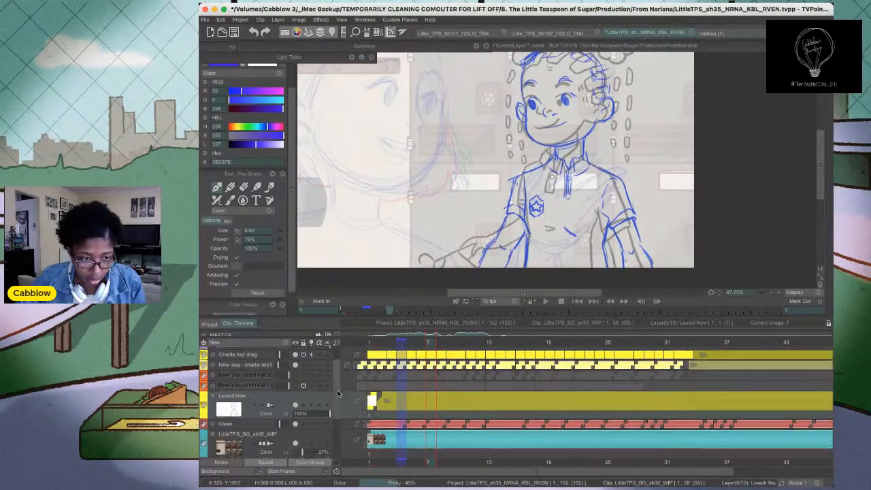
{"action": "left_click", "coordinate": [296, 406]}
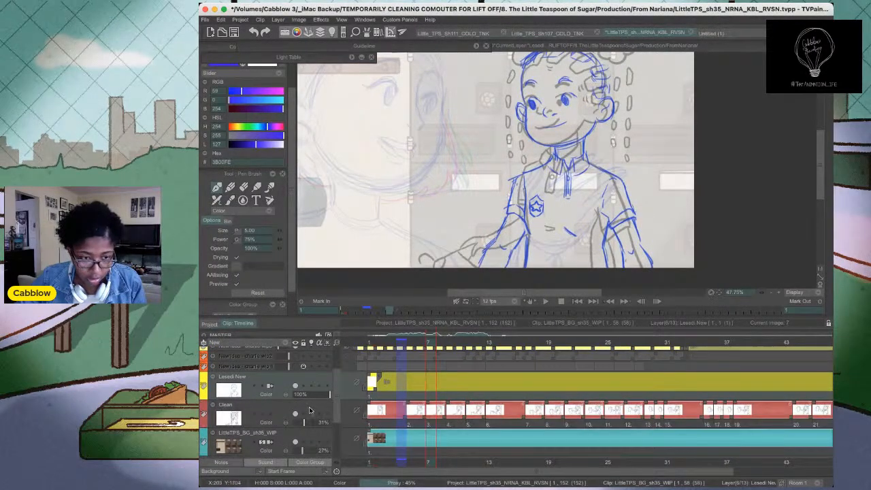
At frame 23 on the Lesedi New layer, select Lesedi's head, rotate it about 11° clockwise and shift it towards the Clean drawing's head
{"action": "left_click", "coordinate": [309, 409]}
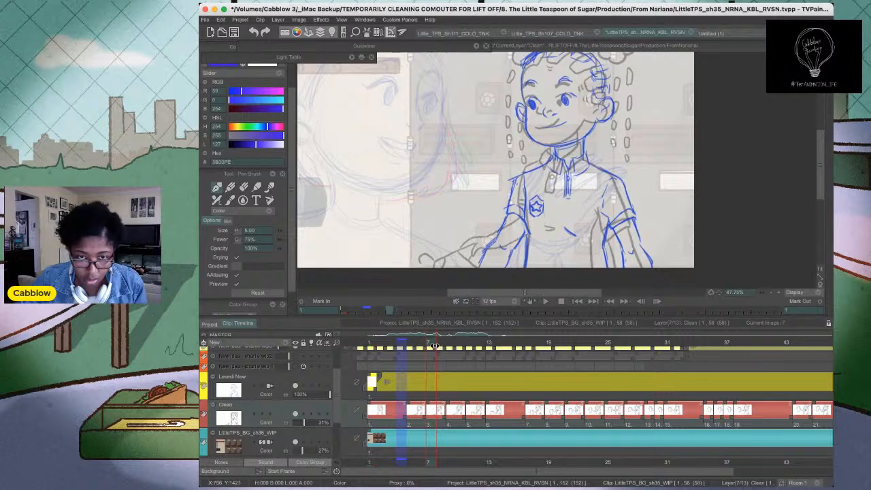
{"action": "left_click_drag", "start_coordinate": [435, 347], "coordinate": [590, 347]}
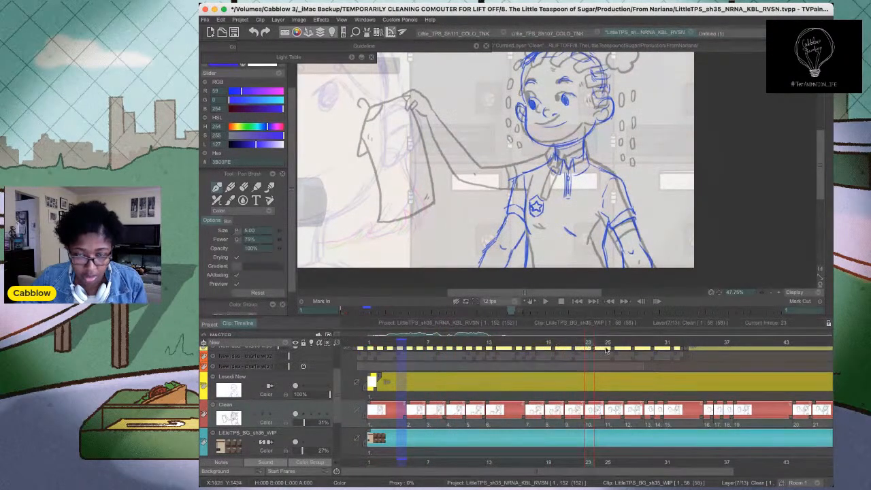
{"action": "left_click", "coordinate": [314, 385]}
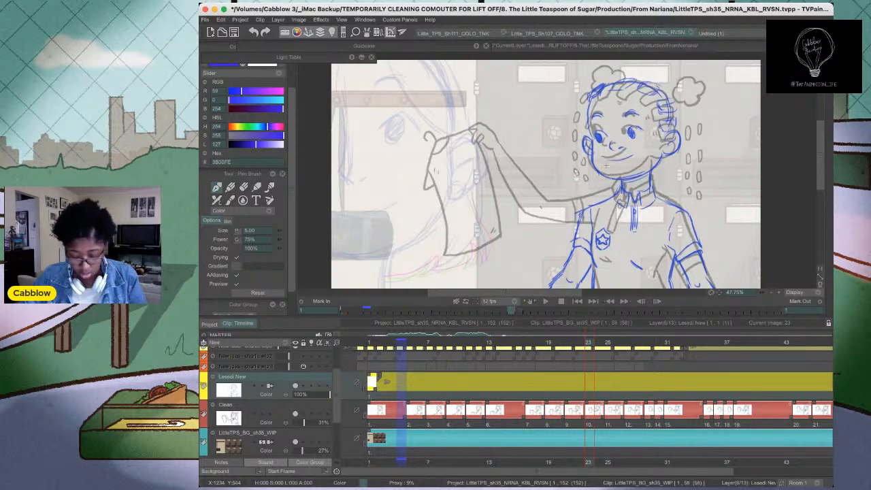
{"action": "key", "text": "s"}
{"action": "mouse_move", "coordinate": [656, 174]}
{"action": "left_mouse_down"}
{"action": "mouse_move", "coordinate": [570, 76]}
{"action": "mouse_move", "coordinate": [711, 140]}
{"action": "mouse_move", "coordinate": [650, 178]}
{"action": "left_mouse_up"}
{"action": "key", "text": "ctrl+t"}
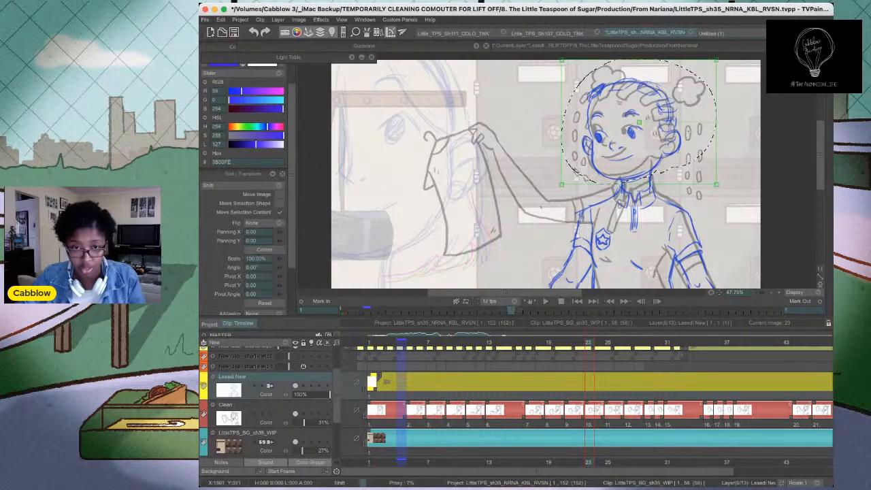
{"action": "left_click_drag", "start_coordinate": [639, 122], "coordinate": [613, 143]}
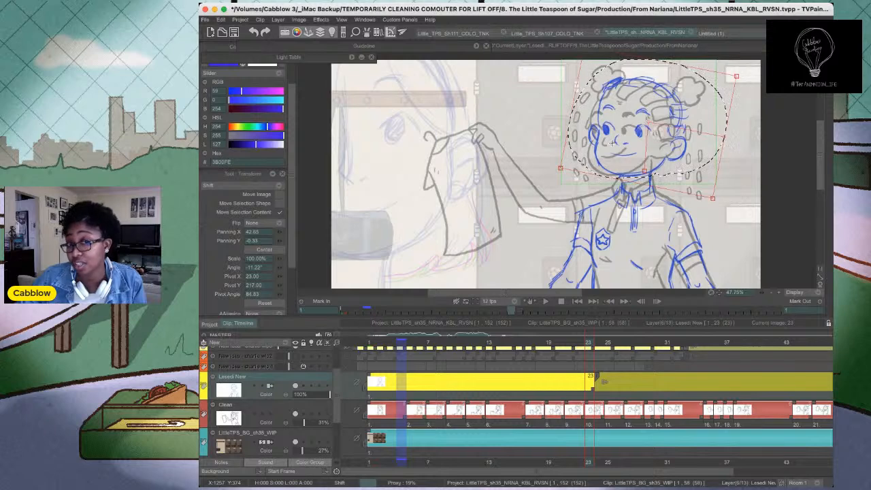
{"action": "left_click_drag", "start_coordinate": [649, 122], "coordinate": [654, 120]}
{"action": "key", "text": "Return"}
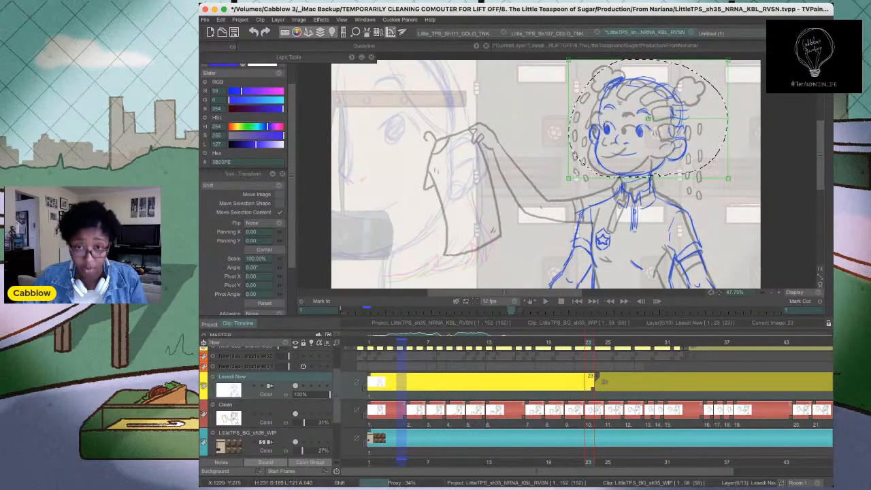
{"action": "key", "text": "super+d"}
Select Lesedi's body below the neck and transform it with a slight upward shift and a rotation of under 1°
{"action": "key", "text": "s"}
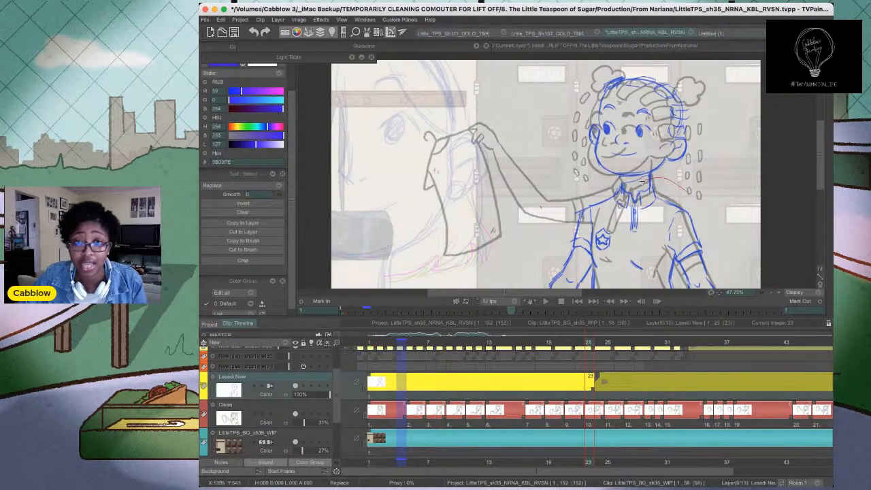
{"action": "left_click_drag", "start_coordinate": [529, 238], "coordinate": [691, 212]}
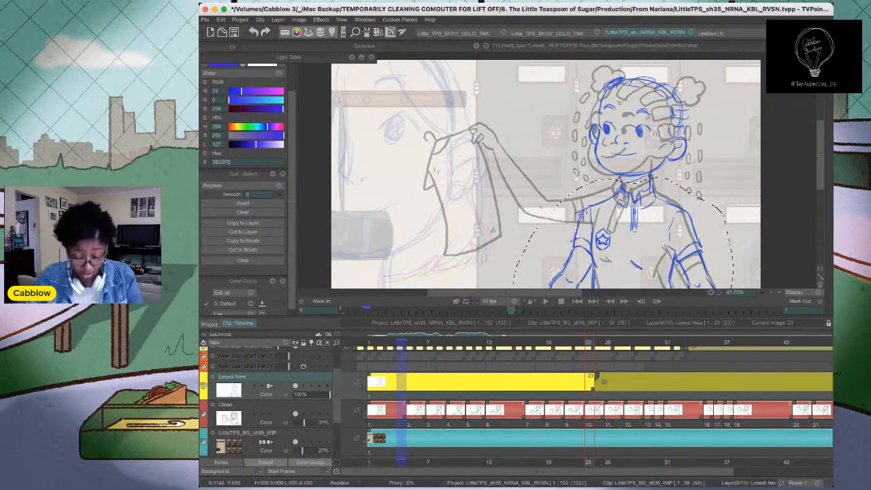
{"action": "key", "text": "t"}
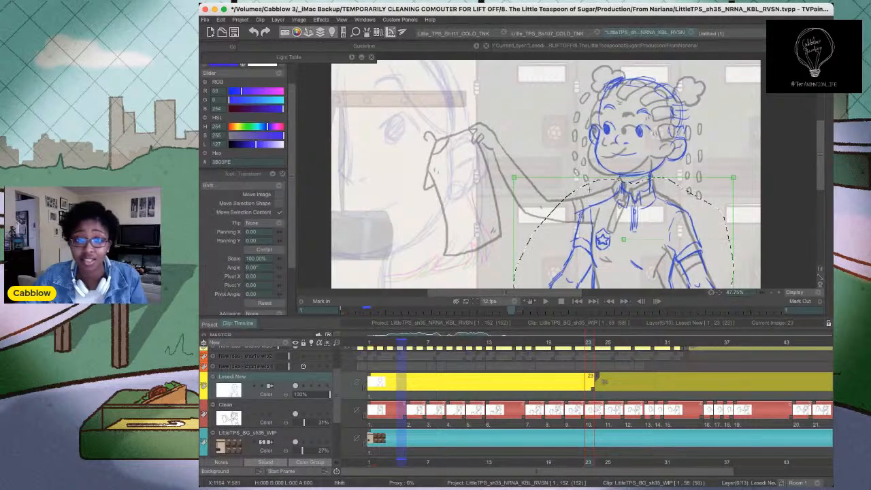
{"action": "left_click_drag", "start_coordinate": [624, 239], "coordinate": [669, 314]}
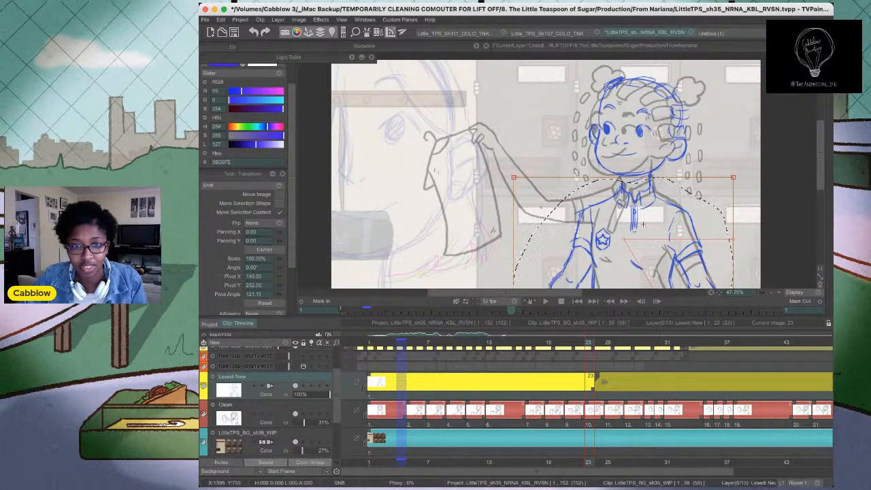
{"action": "left_click_drag", "start_coordinate": [643, 225], "coordinate": [643, 223]}
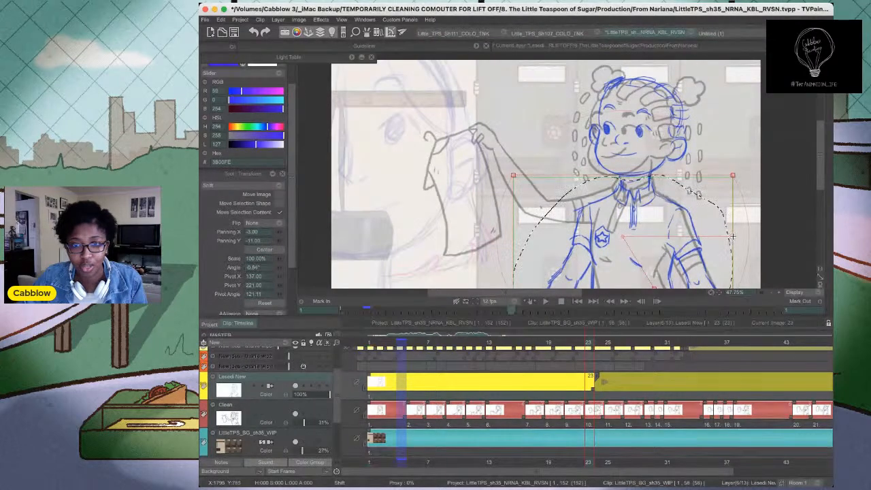
{"action": "key", "text": "Return"}
{"action": "key", "text": "super+d"}
{"action": "key", "text": "b"}
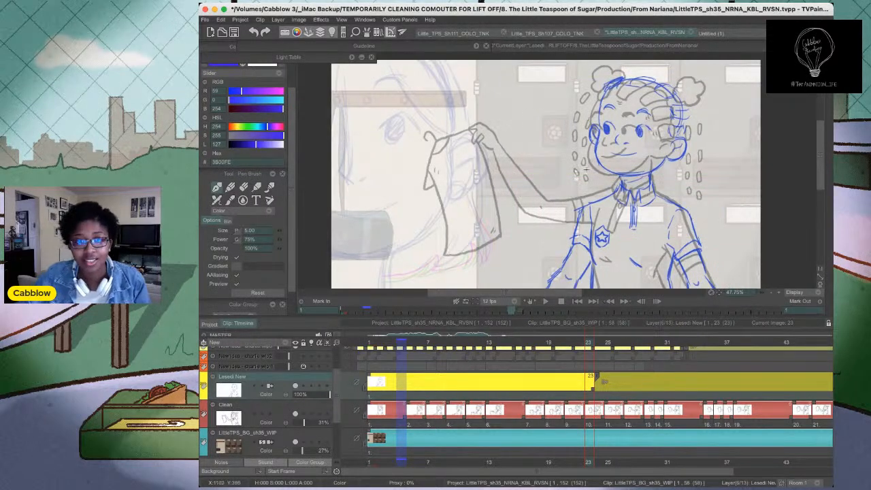
Erase both of Lesedi's sleeves and arms from the blue sketch with the Filling Shape tool
{"action": "key", "text": "shift+d"}
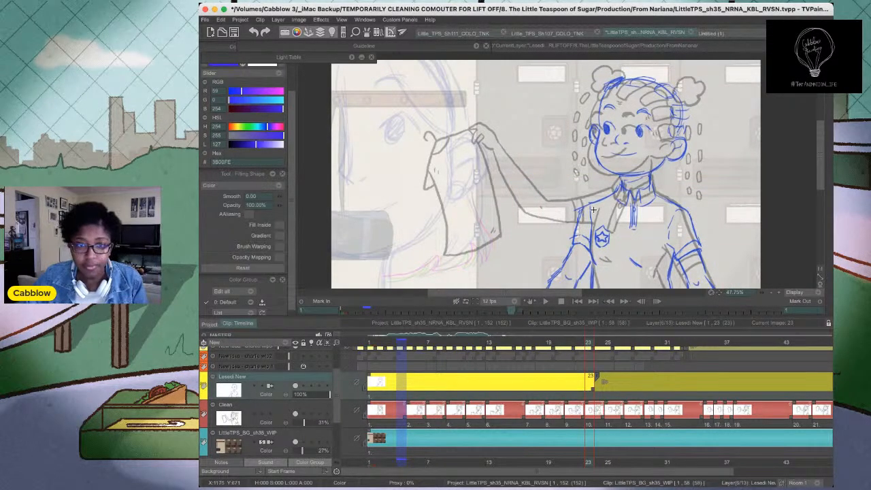
{"action": "mouse_move", "coordinate": [593, 210]}
{"action": "left_mouse_down"}
{"action": "mouse_move", "coordinate": [552, 204]}
{"action": "mouse_move", "coordinate": [582, 299]}
{"action": "mouse_move", "coordinate": [585, 205]}
{"action": "left_mouse_up"}
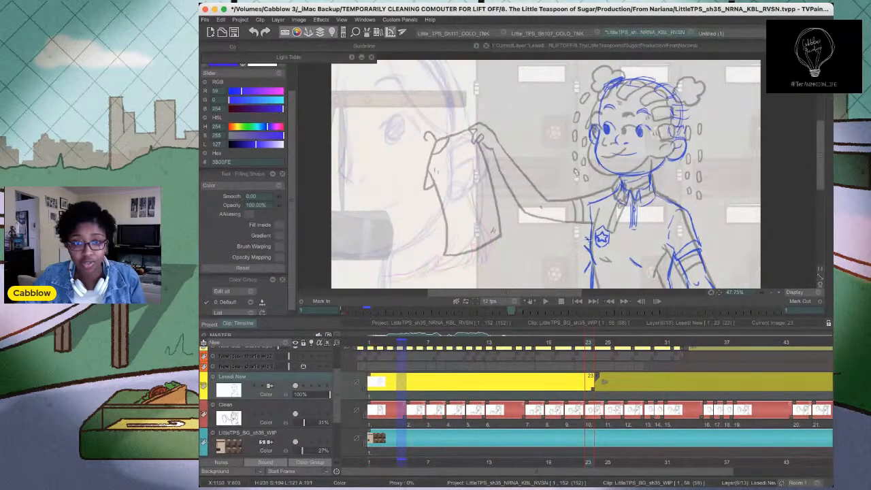
{"action": "mouse_move", "coordinate": [721, 234]}
{"action": "left_mouse_down"}
{"action": "mouse_move", "coordinate": [706, 214]}
{"action": "mouse_move", "coordinate": [672, 226]}
{"action": "mouse_move", "coordinate": [733, 313]}
{"action": "mouse_move", "coordinate": [723, 239]}
{"action": "left_mouse_up"}
{"action": "mouse_move", "coordinate": [686, 212]}
{"action": "left_mouse_down"}
{"action": "mouse_move", "coordinate": [663, 235]}
{"action": "mouse_move", "coordinate": [677, 270]}
{"action": "mouse_move", "coordinate": [694, 207]}
{"action": "left_mouse_up"}
{"action": "key", "text": "b"}
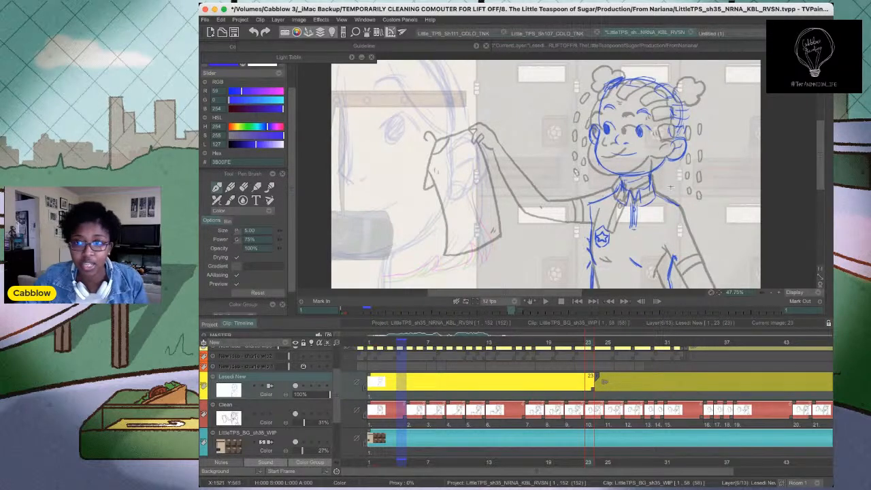
Select the whole blue figure, shift it slightly upward and rotate it about 1° clockwise over the Clean drawing
{"action": "key", "text": "s"}
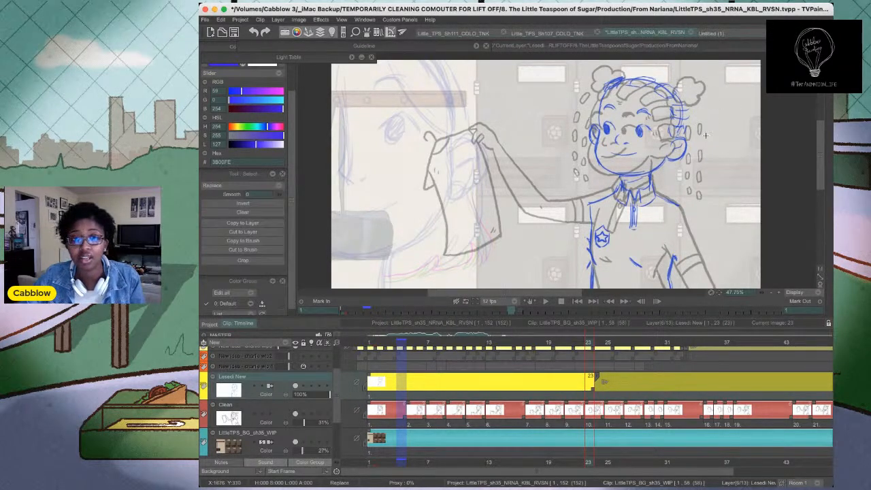
{"action": "mouse_move", "coordinate": [705, 135]}
{"action": "left_mouse_down"}
{"action": "mouse_move", "coordinate": [578, 64]}
{"action": "mouse_move", "coordinate": [729, 306]}
{"action": "mouse_move", "coordinate": [727, 150]}
{"action": "mouse_move", "coordinate": [682, 144]}
{"action": "left_mouse_up"}
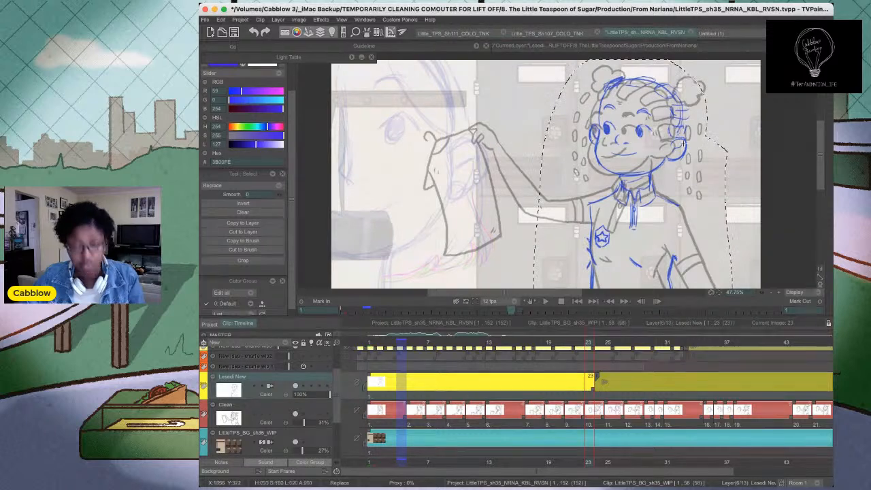
{"action": "key", "text": "t"}
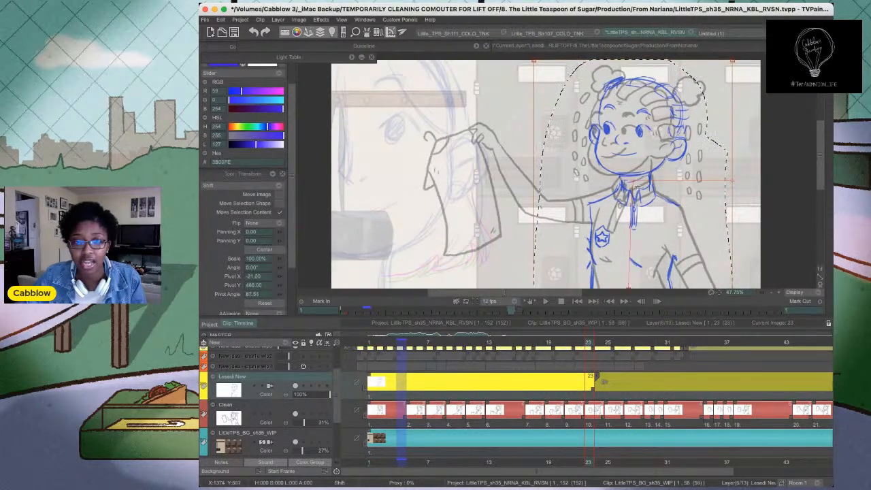
{"action": "left_click_drag", "start_coordinate": [636, 185], "coordinate": [621, 170]}
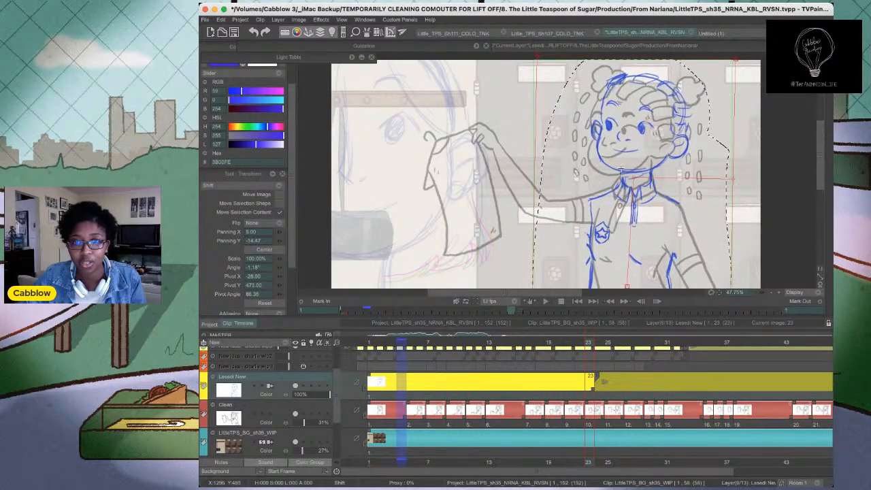
{"action": "key", "text": "Return"}
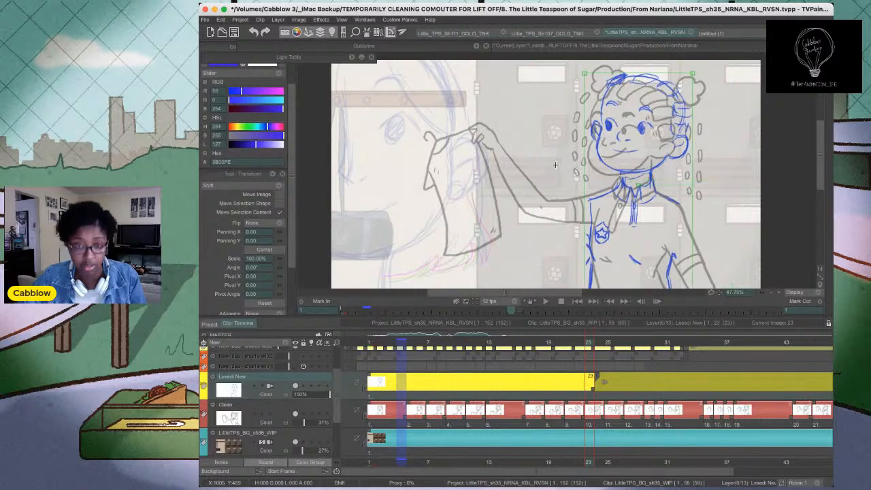
Sketch the shoulder line of the raised arm with the Pen Brush and sample the sketch's blue #253CD4 from the face outline
{"action": "key", "text": "b"}
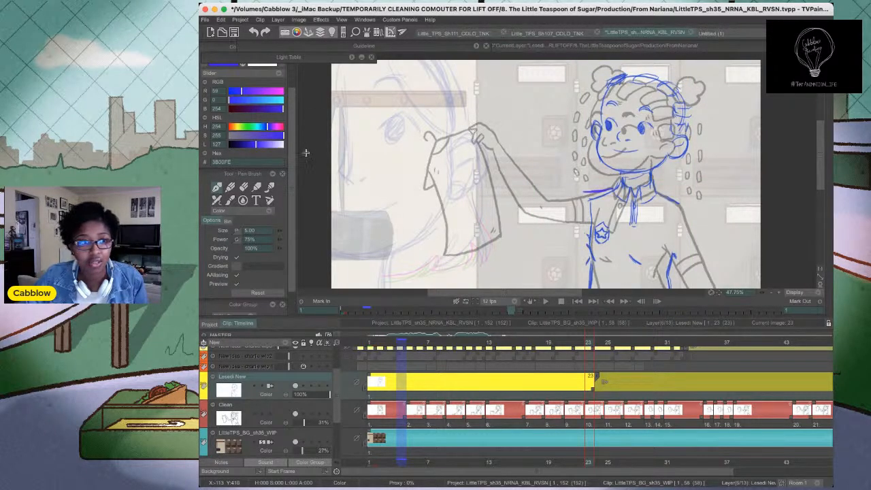
{"action": "scroll", "coordinate": [627, 143], "scroll_direction": "up", "scroll_amount": 5}
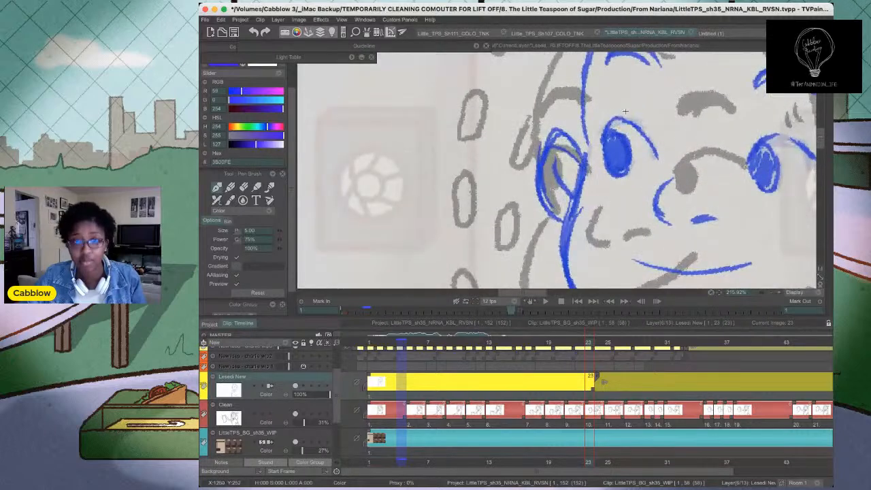
{"action": "left_click", "coordinate": [577, 197], "text": "alt"}
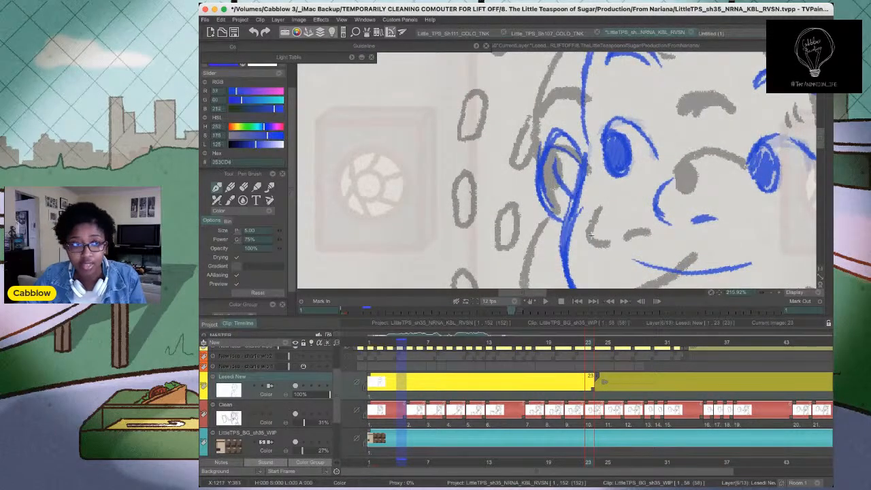
{"action": "scroll", "coordinate": [576, 217], "scroll_direction": "down", "scroll_amount": 4}
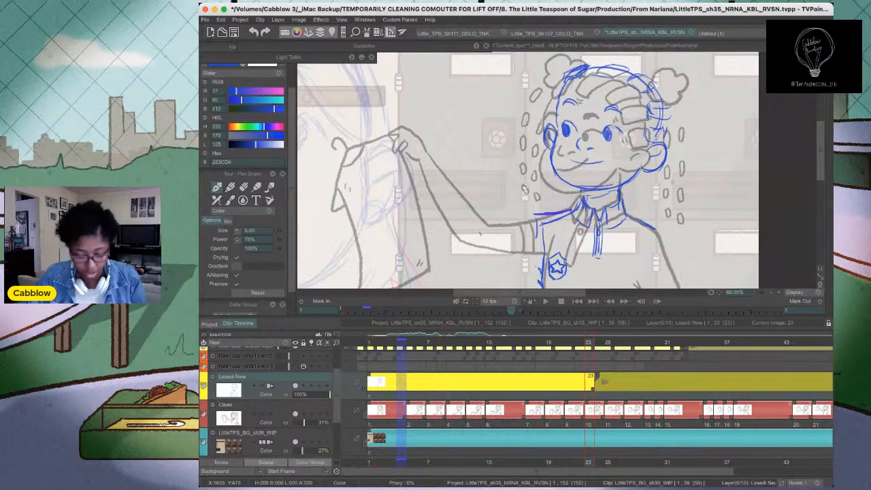
Select Lesedi's head, place the pivot at the neck and tilt the head about 1° counter-clockwise
{"action": "scroll", "coordinate": [607, 155], "scroll_direction": "down", "scroll_amount": 2}
{"action": "key", "text": "s"}
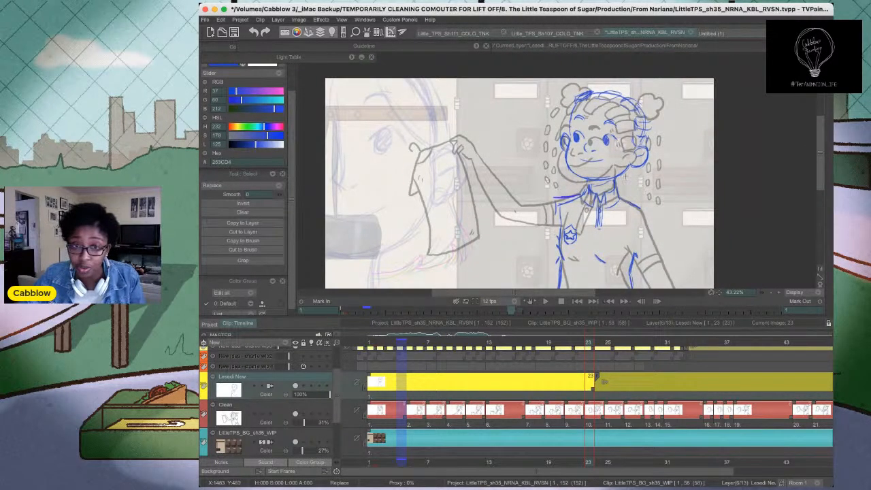
{"action": "mouse_move", "coordinate": [585, 182]}
{"action": "left_mouse_down"}
{"action": "mouse_move", "coordinate": [655, 88]}
{"action": "mouse_move", "coordinate": [640, 183]}
{"action": "left_mouse_up"}
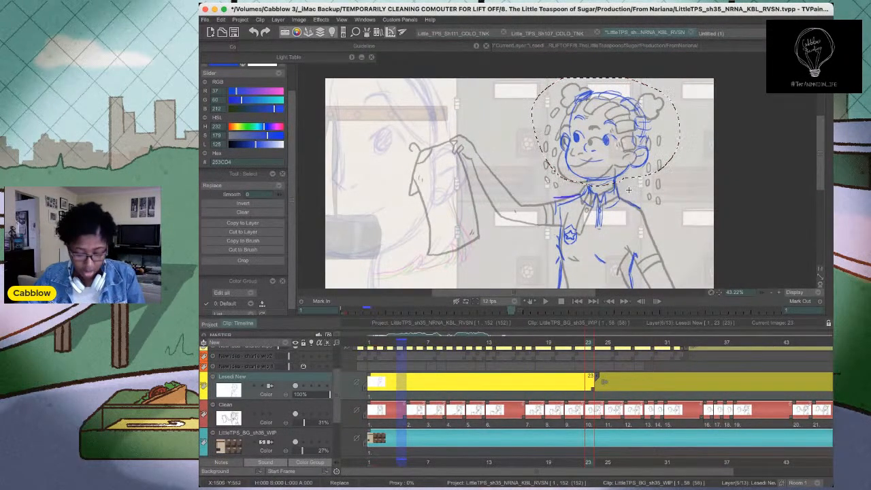
{"action": "key", "text": "t"}
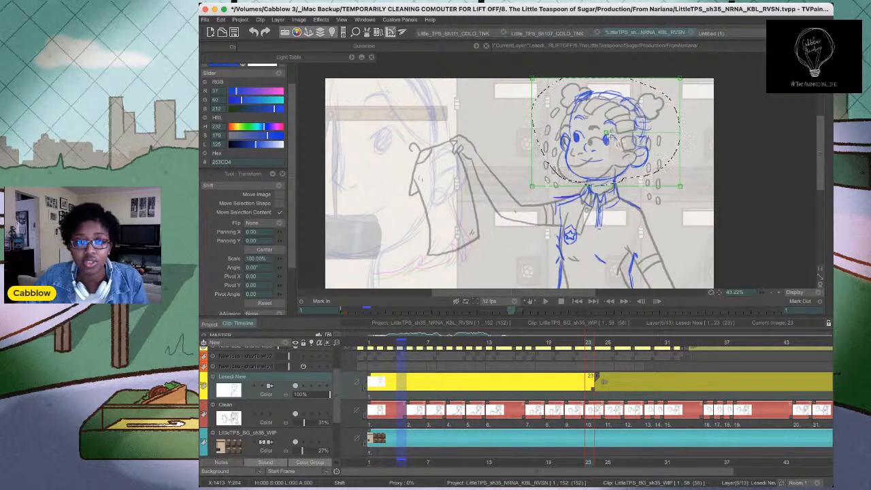
{"action": "left_click_drag", "start_coordinate": [605, 134], "coordinate": [603, 148]}
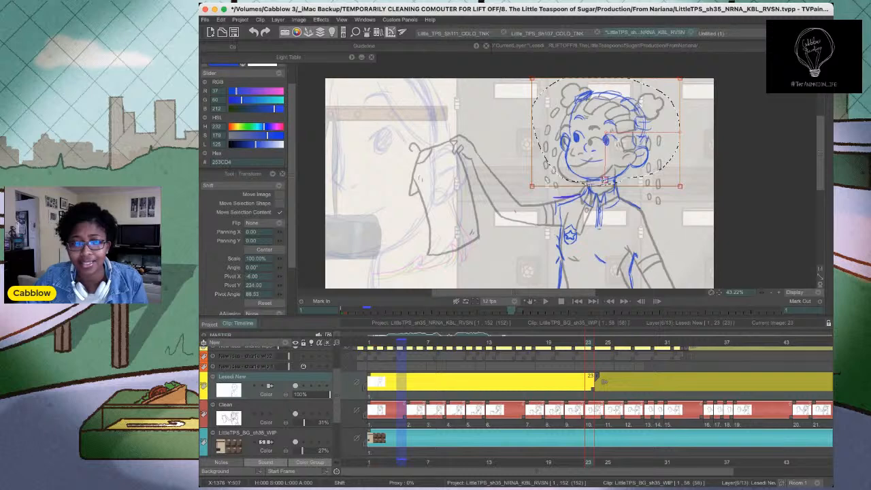
{"action": "left_click_drag", "start_coordinate": [603, 182], "coordinate": [603, 182]}
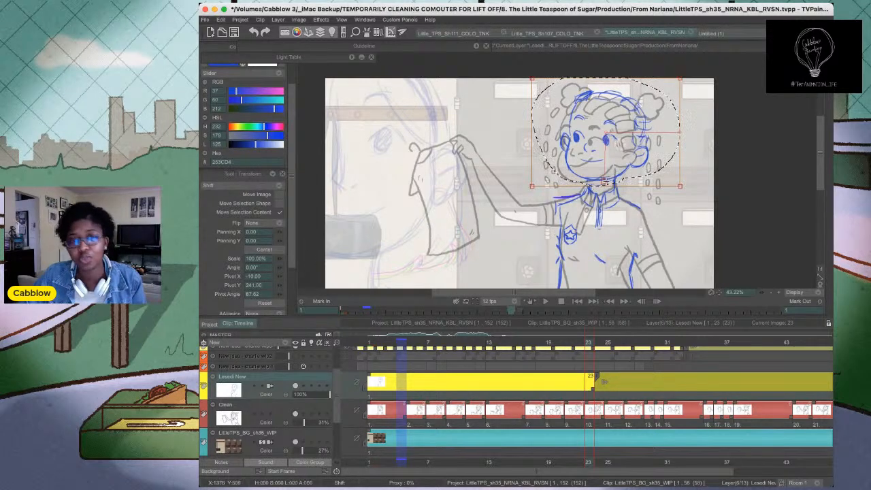
{"action": "mouse_move", "coordinate": [608, 129]}
{"action": "left_mouse_down"}
{"action": "mouse_move", "coordinate": [614, 134]}
{"action": "mouse_move", "coordinate": [599, 129]}
{"action": "mouse_move", "coordinate": [608, 131]}
{"action": "left_mouse_up"}
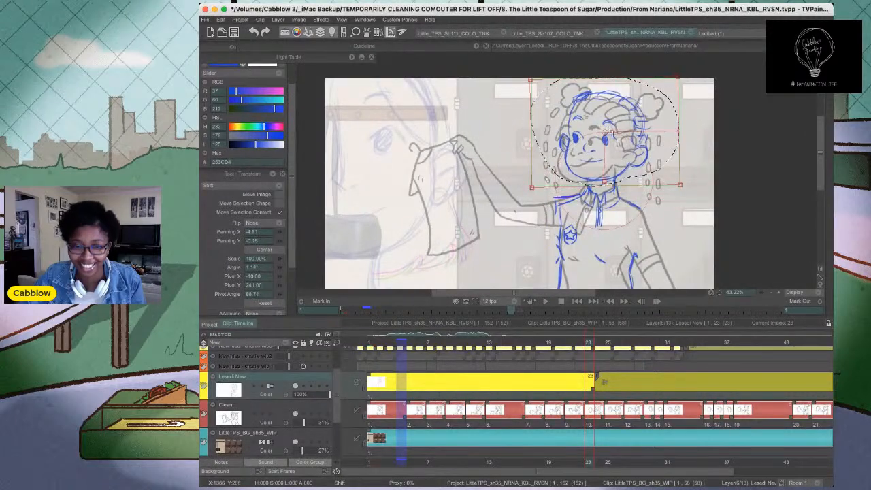
{"action": "key", "text": "Return"}
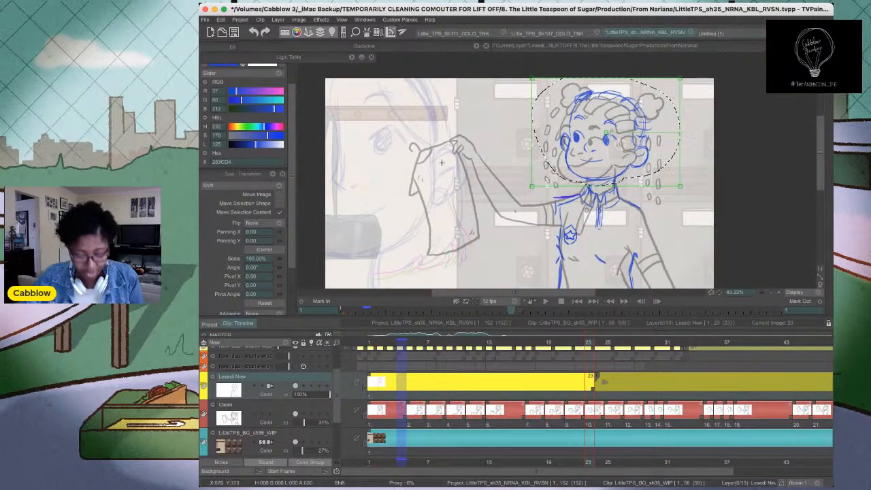
{"action": "key", "text": "super+d"}
{"action": "key", "text": "b"}
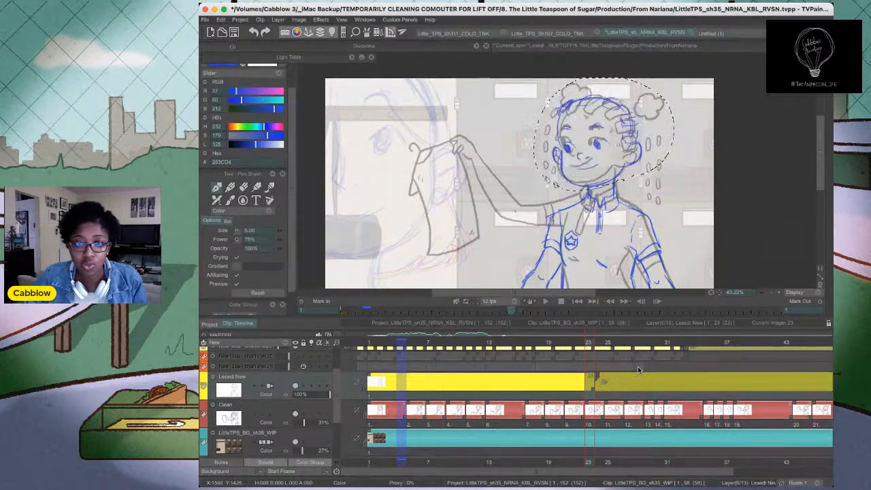
Undo back to the original held drawing on the Lesedi New layer, clear the selection and paste the reposed figure at frame 23
{"action": "key", "text": "super+z"}
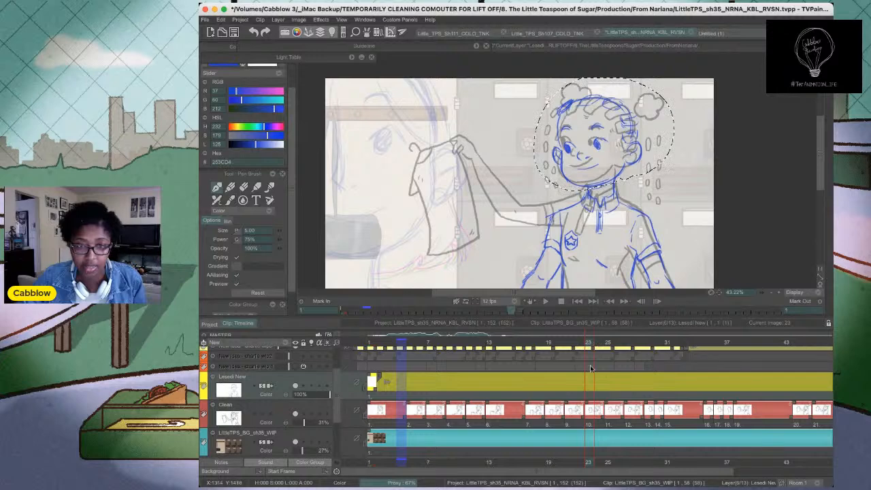
{"action": "key", "text": "super+d"}
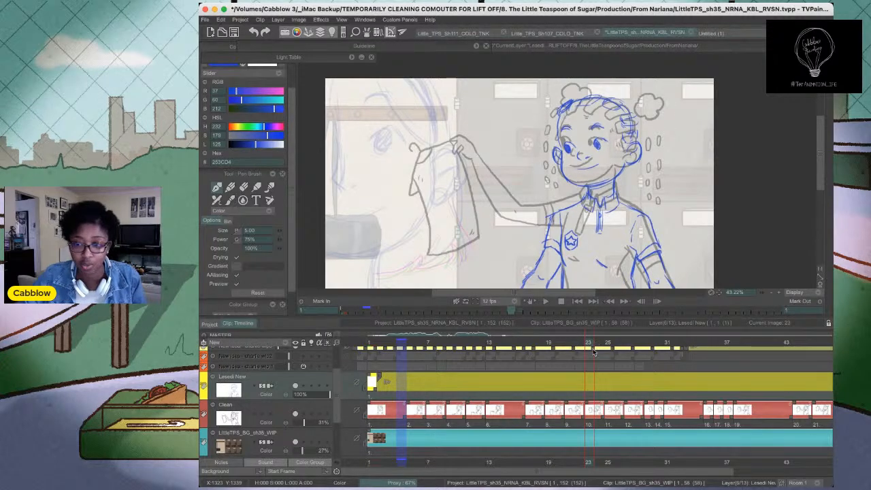
{"action": "key", "text": "super+v"}
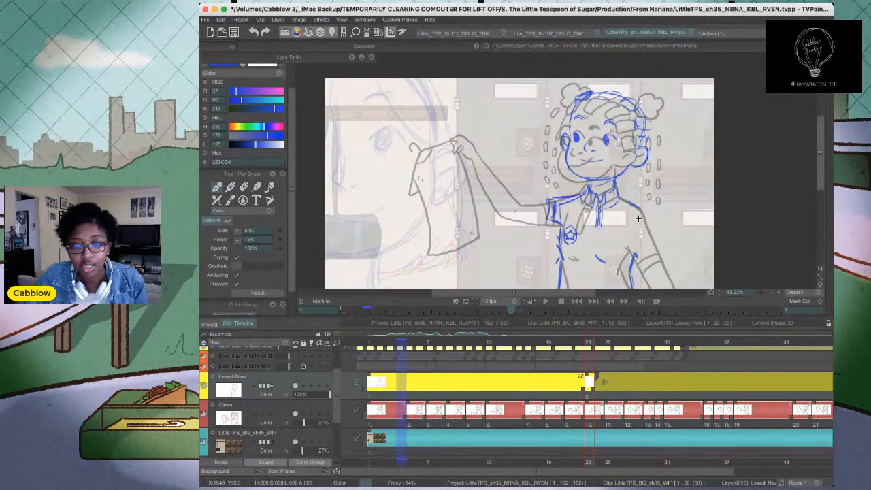
Sketch the shoulder, sleeve and upper arm of Lesedi's lowered arm in blue at frame 23
{"action": "mouse_move", "coordinate": [643, 212]}
{"action": "left_mouse_down"}
{"action": "mouse_move", "coordinate": [659, 238]}
{"action": "mouse_move", "coordinate": [633, 247]}
{"action": "mouse_move", "coordinate": [632, 239]}
{"action": "mouse_move", "coordinate": [636, 249]}
{"action": "mouse_move", "coordinate": [650, 247]}
{"action": "mouse_move", "coordinate": [637, 253]}
{"action": "mouse_move", "coordinate": [663, 244]}
{"action": "mouse_move", "coordinate": [651, 239]}
{"action": "mouse_move", "coordinate": [637, 249]}
{"action": "mouse_move", "coordinate": [662, 266]}
{"action": "mouse_move", "coordinate": [663, 246]}
{"action": "mouse_move", "coordinate": [663, 267]}
{"action": "mouse_move", "coordinate": [637, 253]}
{"action": "mouse_move", "coordinate": [655, 287]}
{"action": "mouse_move", "coordinate": [670, 271]}
{"action": "left_mouse_up"}
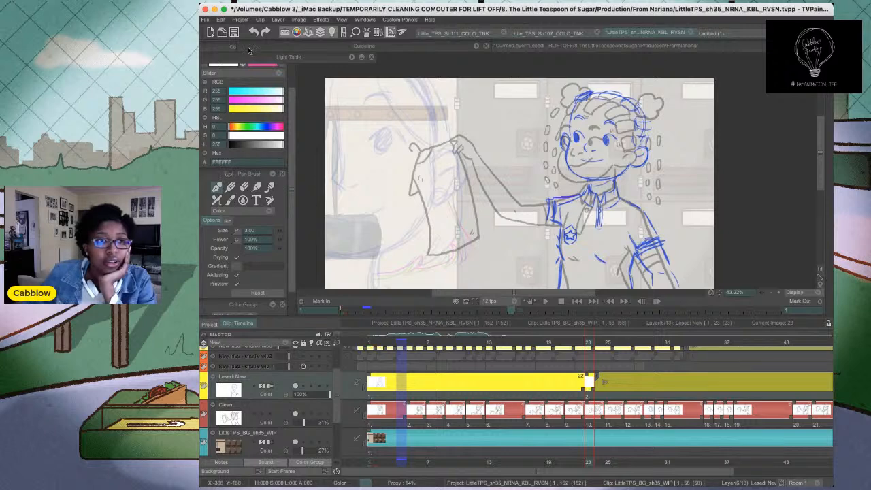
Add Lesedi Expression Sheet.png as an image guide and place it outside the canvas, beside its right edge
{"action": "left_click_drag", "start_coordinate": [398, 48], "coordinate": [404, 98]}
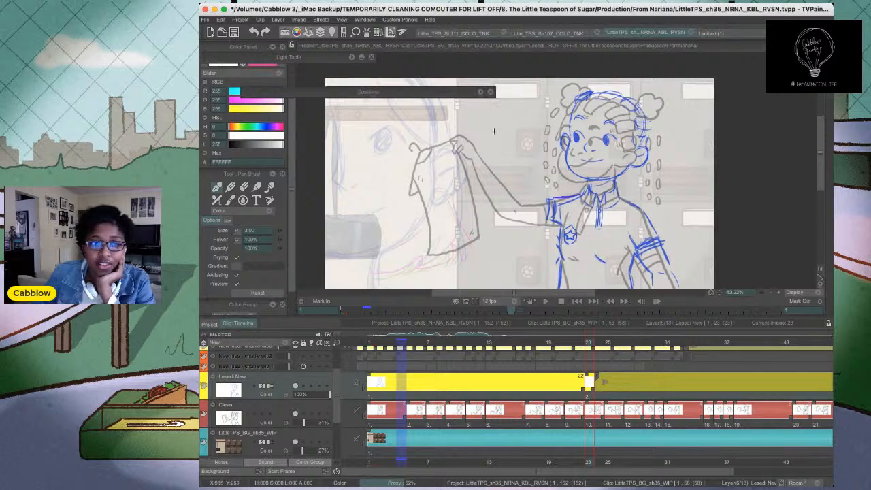
{"action": "left_click", "coordinate": [481, 93]}
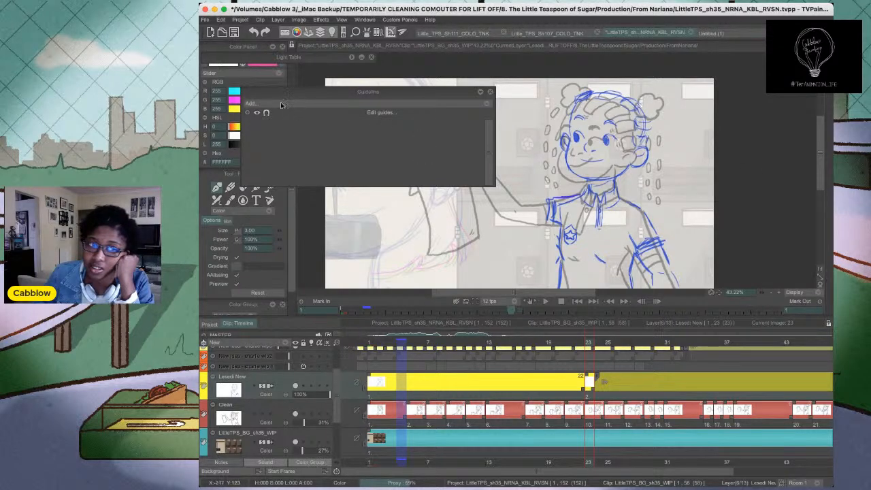
{"action": "left_click", "coordinate": [486, 105]}
{"action": "mouse_move", "coordinate": [539, 152]}
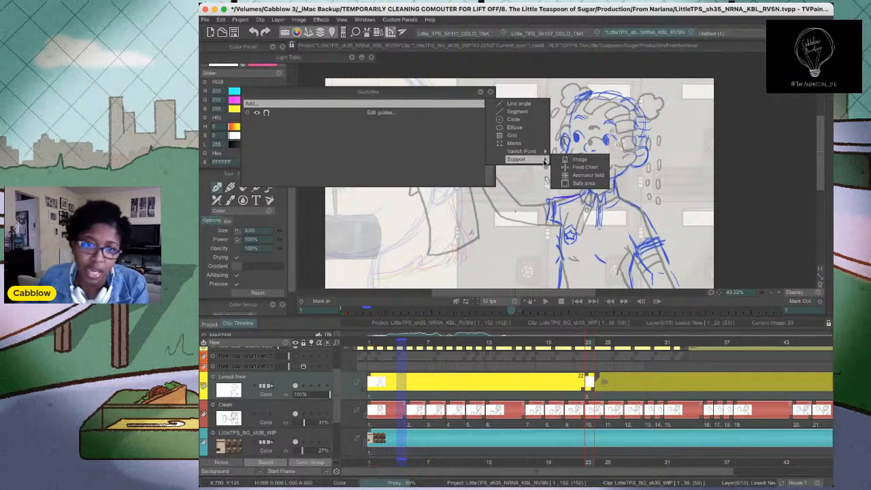
{"action": "left_click", "coordinate": [575, 160]}
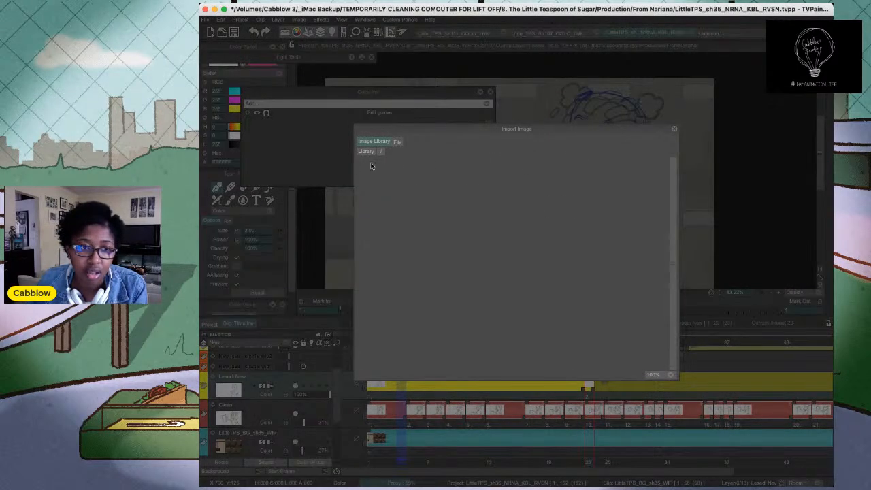
{"action": "left_click", "coordinate": [398, 143]}
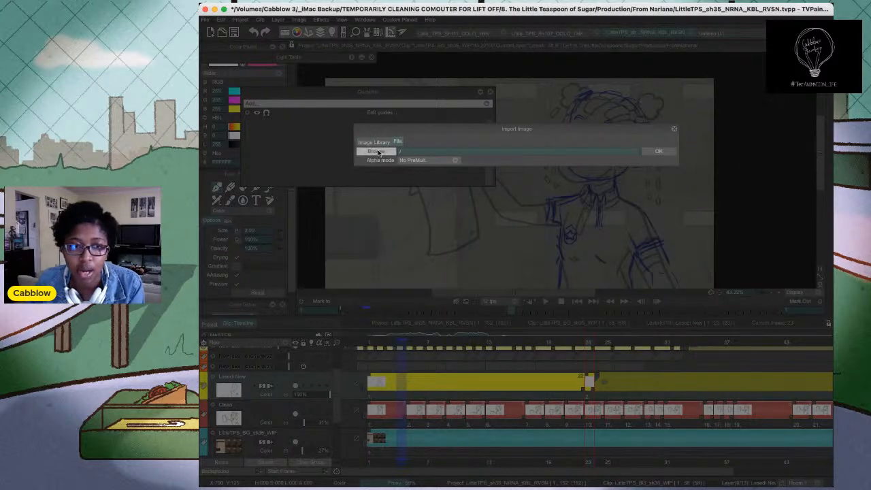
{"action": "left_click", "coordinate": [387, 151]}
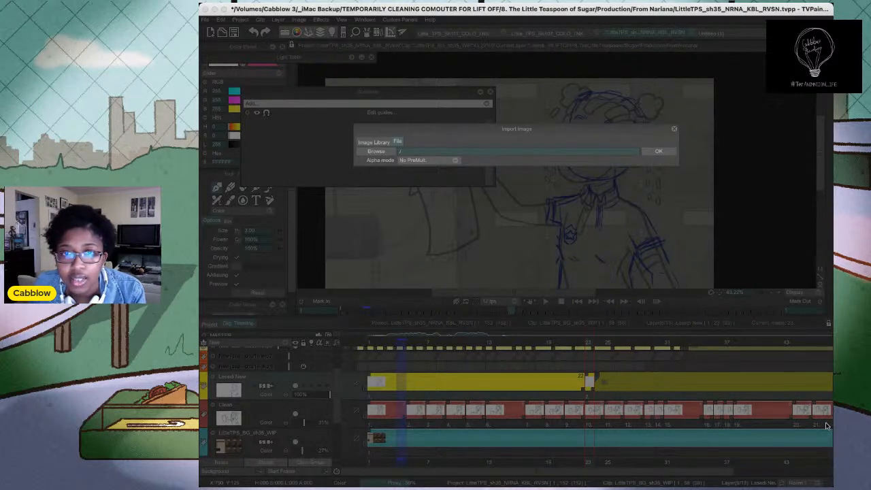
{"action": "left_click", "coordinate": [658, 151]}
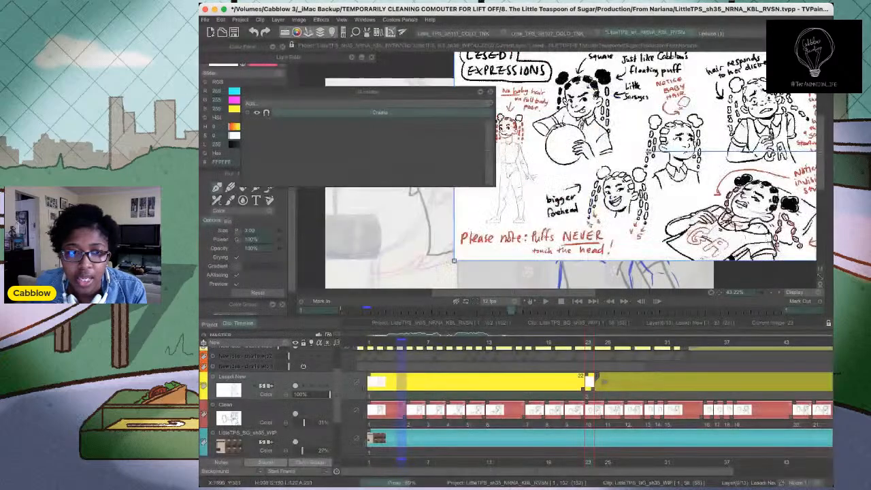
{"action": "left_click_drag", "start_coordinate": [649, 151], "coordinate": [787, 132]}
{"action": "scroll", "coordinate": [573, 199], "scroll_direction": "down", "scroll_amount": 5}
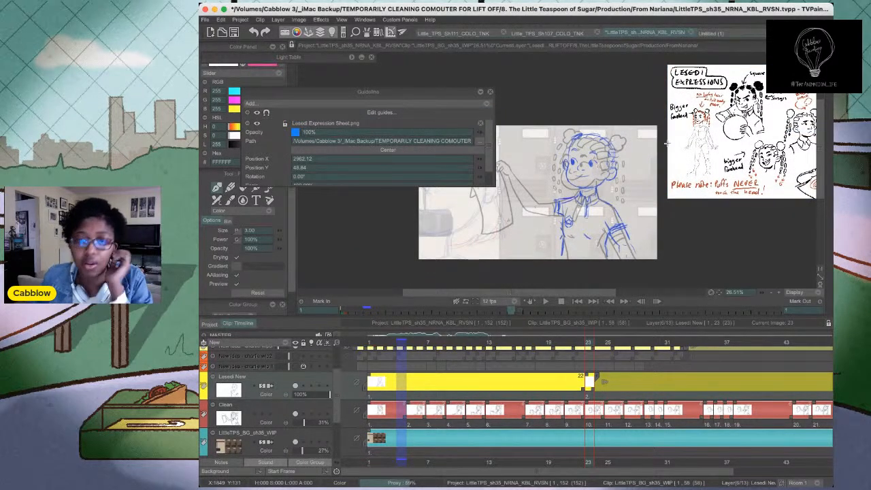
Add LittleTSP_Lesedi_Colours_FINAL_v1.png as a second image guide and set the expression sheet's opacity to 73%
{"action": "left_click", "coordinate": [483, 104]}
{"action": "left_click", "coordinate": [445, 105]}
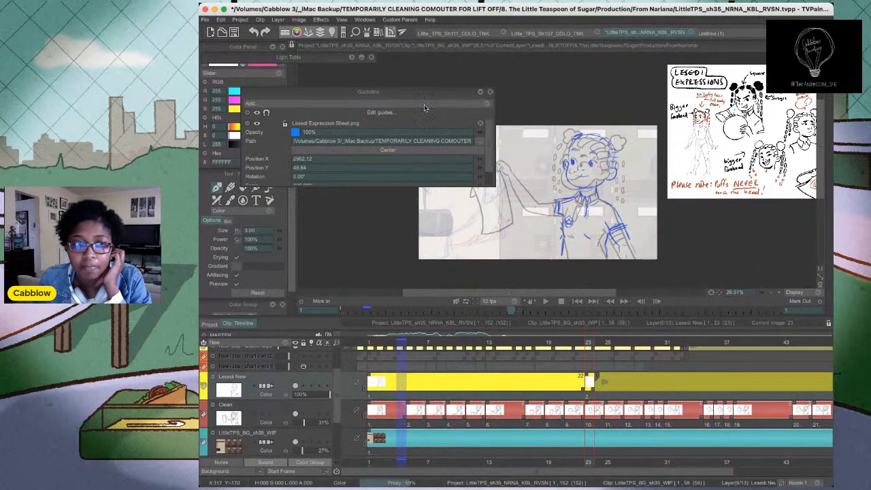
{"action": "left_click", "coordinate": [316, 103]}
{"action": "mouse_move", "coordinate": [367, 157]}
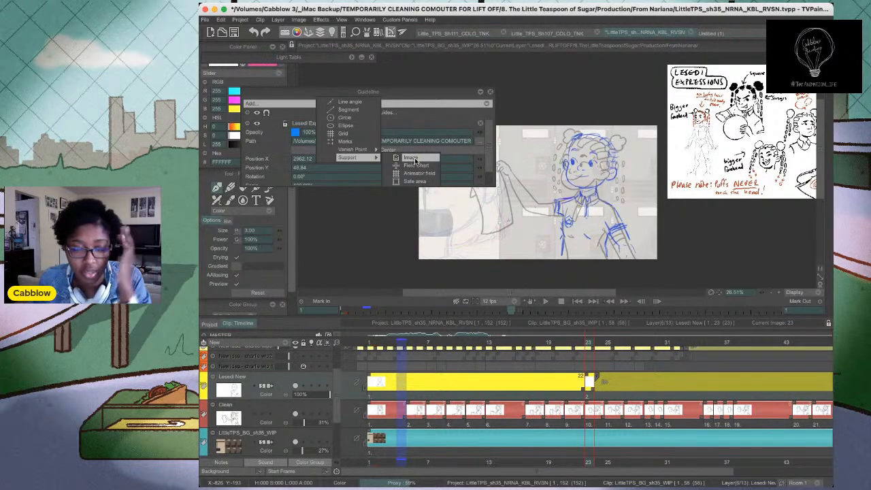
{"action": "left_click", "coordinate": [415, 159]}
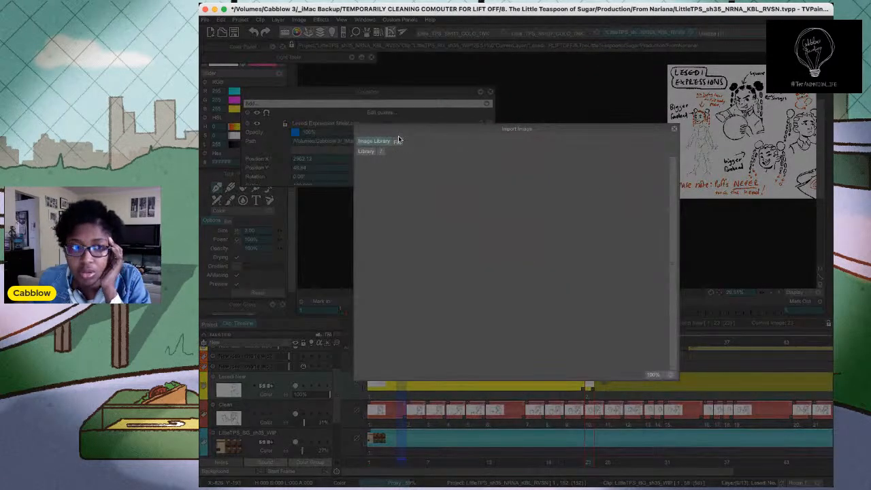
{"action": "left_click", "coordinate": [398, 140]}
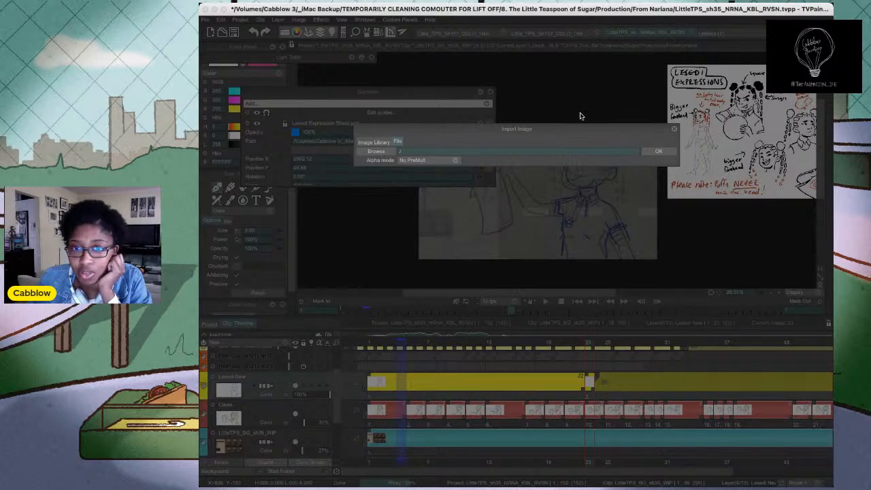
{"action": "left_click", "coordinate": [826, 427]}
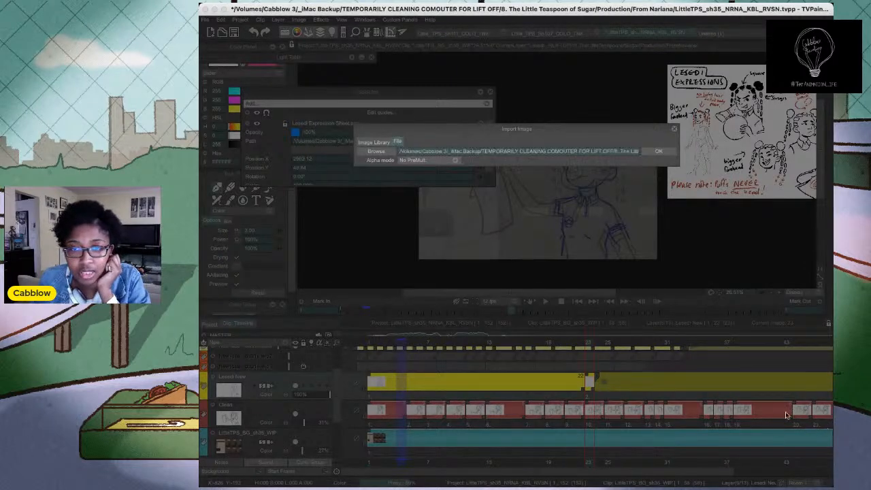
{"action": "left_click", "coordinate": [654, 156]}
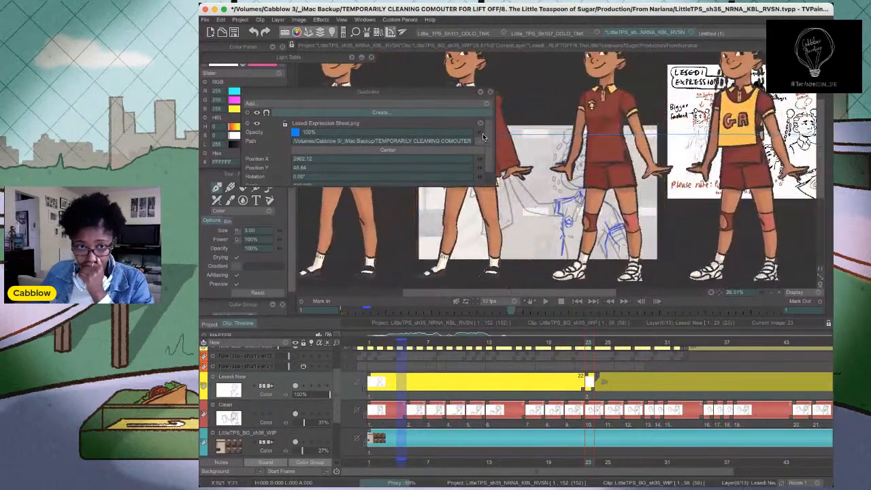
{"action": "left_click_drag", "start_coordinate": [481, 132], "coordinate": [412, 140]}
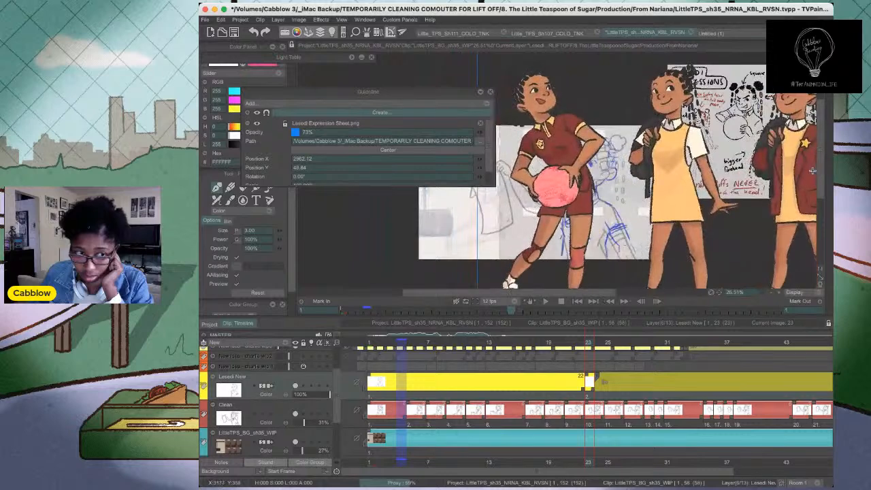
{"action": "left_click", "coordinate": [688, 169]}
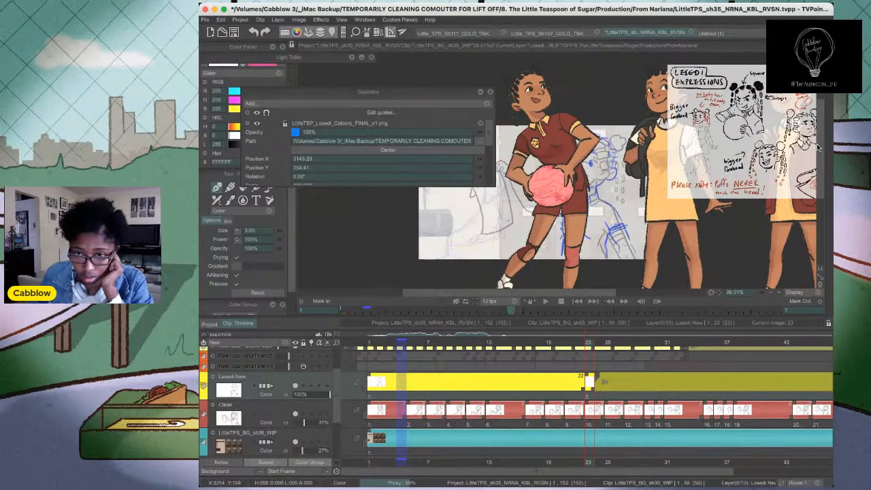
Shrink the Lesedi colours guide, position it across the canvas's left edge and close the Guideline panel
{"action": "scroll", "coordinate": [819, 147], "scroll_direction": "down", "scroll_amount": 3}
{"action": "scroll", "coordinate": [662, 183], "scroll_direction": "down", "scroll_amount": 4}
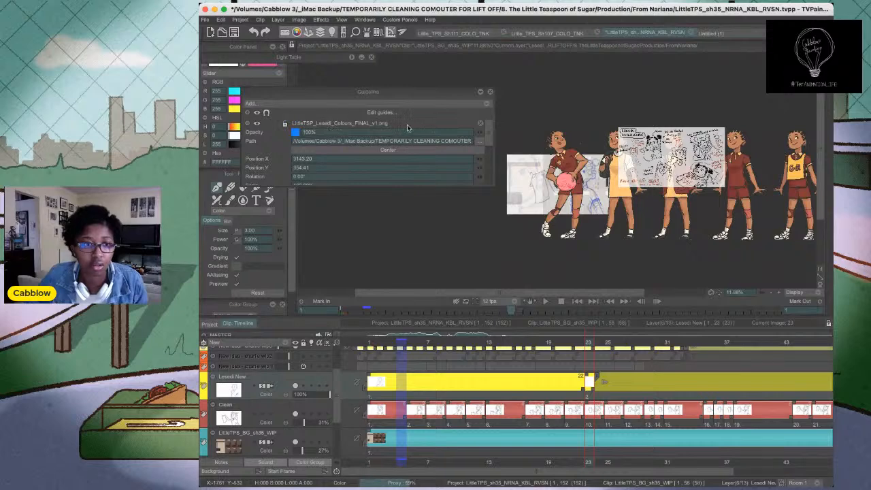
{"action": "scroll", "coordinate": [494, 152], "scroll_direction": "down", "scroll_amount": 5}
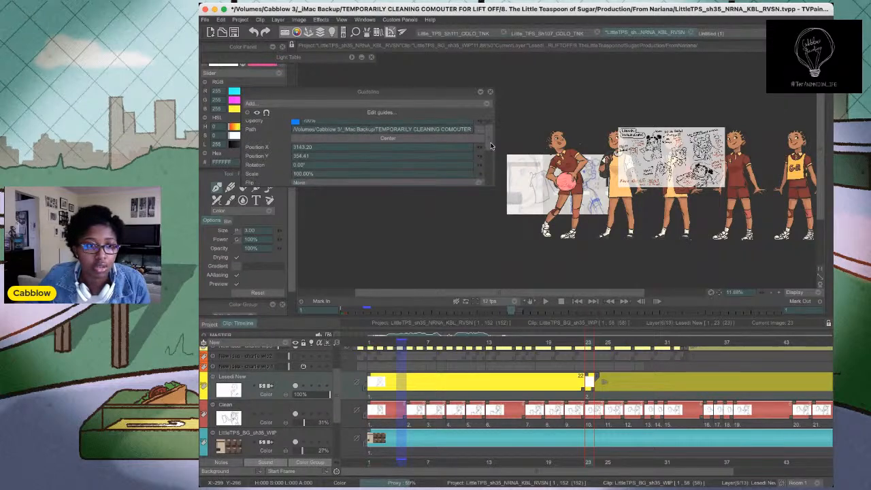
{"action": "scroll", "coordinate": [492, 166], "scroll_direction": "up", "scroll_amount": 5}
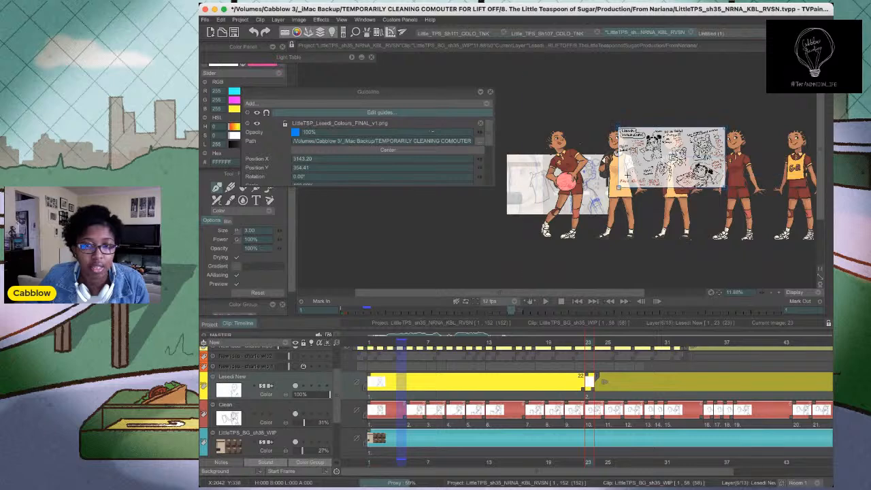
{"action": "left_click_drag", "start_coordinate": [626, 203], "coordinate": [586, 220]}
{"action": "left_click_drag", "start_coordinate": [793, 93], "coordinate": [694, 157]}
{"action": "mouse_move", "coordinate": [626, 203]}
{"action": "left_mouse_down"}
{"action": "mouse_move", "coordinate": [463, 202]}
{"action": "mouse_move", "coordinate": [487, 200]}
{"action": "mouse_move", "coordinate": [492, 134]}
{"action": "mouse_move", "coordinate": [475, 202]}
{"action": "mouse_move", "coordinate": [505, 199]}
{"action": "left_mouse_up"}
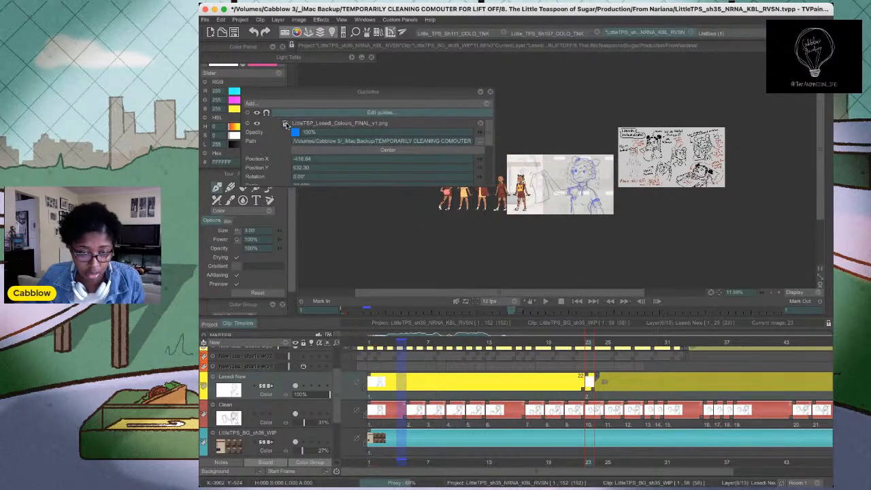
{"action": "left_click", "coordinate": [493, 94]}
Fade the blue sleeve and arm lines of the lowered arm with the Filling Shape tool at 55% opacity
{"action": "scroll", "coordinate": [569, 190], "scroll_direction": "up", "scroll_amount": 5}
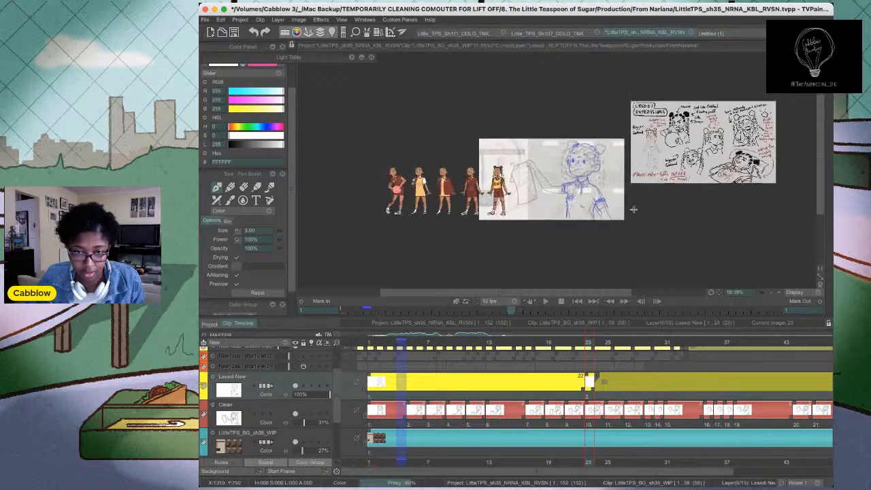
{"action": "scroll", "coordinate": [538, 179], "scroll_direction": "up", "scroll_amount": 2}
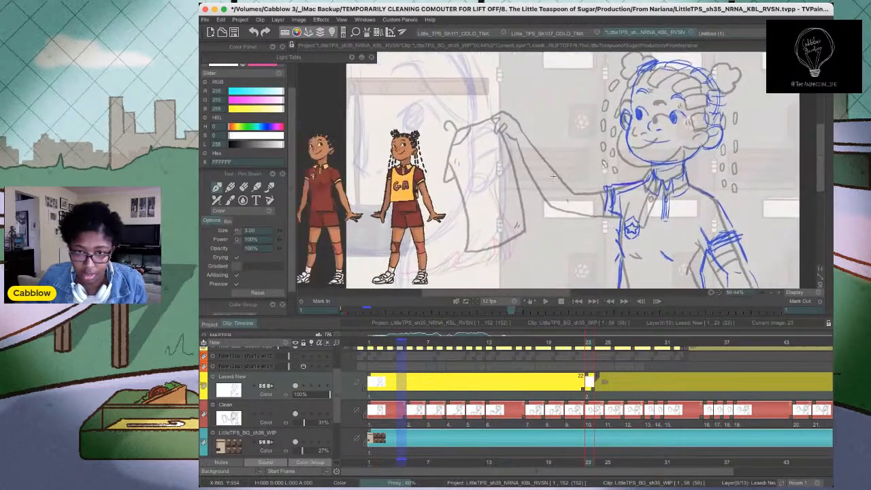
{"action": "key", "text": "b"}
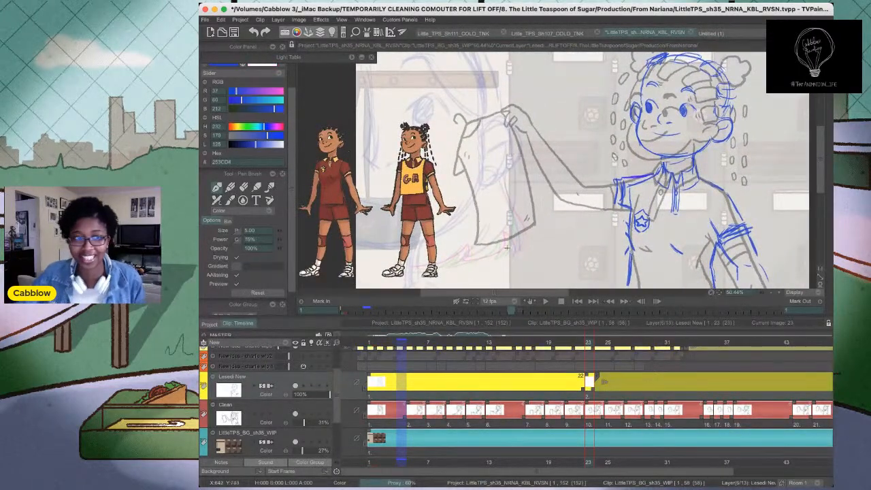
{"action": "key", "text": "shift+d"}
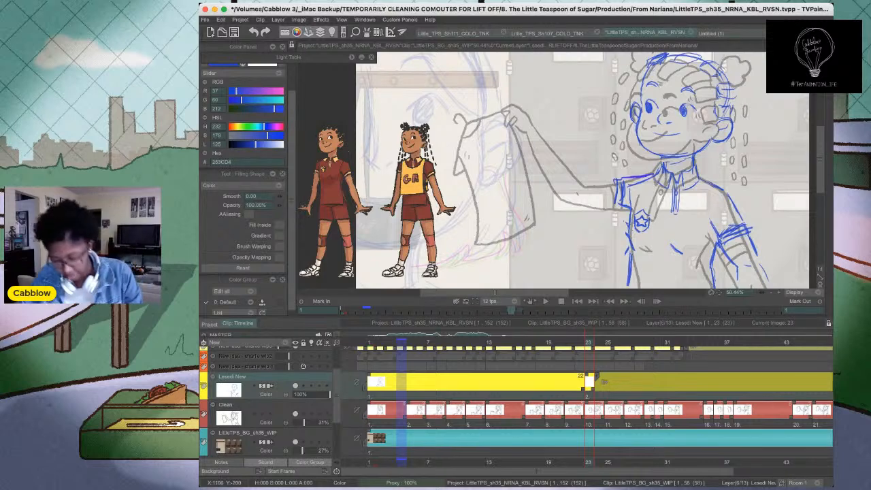
{"action": "left_click_drag", "start_coordinate": [669, 126], "coordinate": [610, 96]}
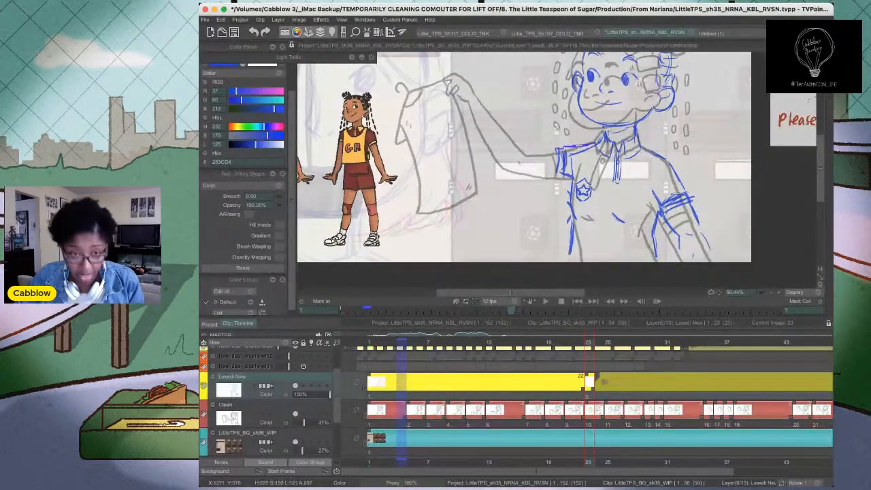
{"action": "left_click", "coordinate": [268, 205]}
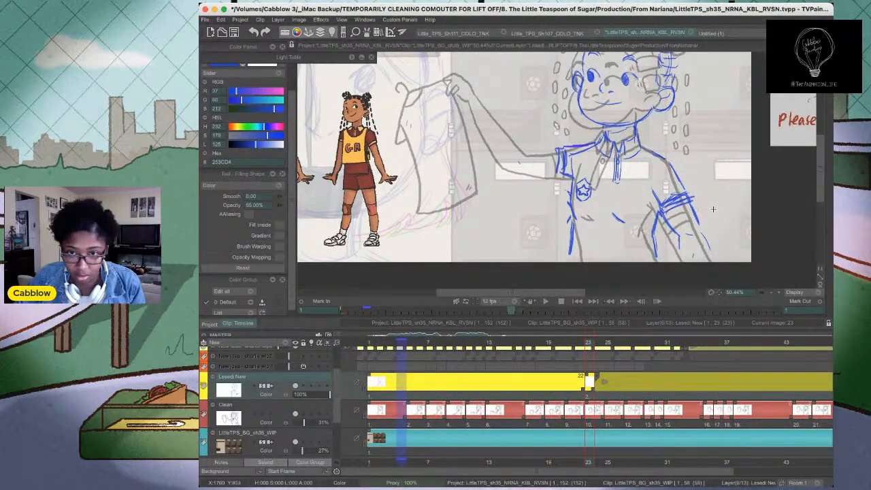
{"action": "mouse_move", "coordinate": [713, 209]}
{"action": "left_mouse_down"}
{"action": "mouse_move", "coordinate": [675, 237]}
{"action": "mouse_move", "coordinate": [713, 200]}
{"action": "mouse_move", "coordinate": [655, 179]}
{"action": "mouse_move", "coordinate": [710, 199]}
{"action": "mouse_move", "coordinate": [656, 210]}
{"action": "mouse_move", "coordinate": [719, 244]}
{"action": "left_mouse_up"}
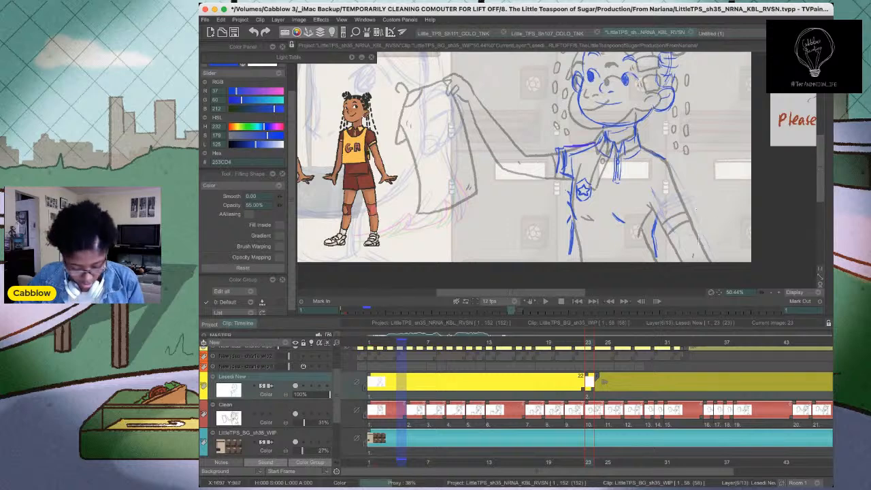
Redraw the lowered arm's short sleeve with the Pen Brush and draw a blue arrow pointing at its hem
{"action": "key", "text": "d"}
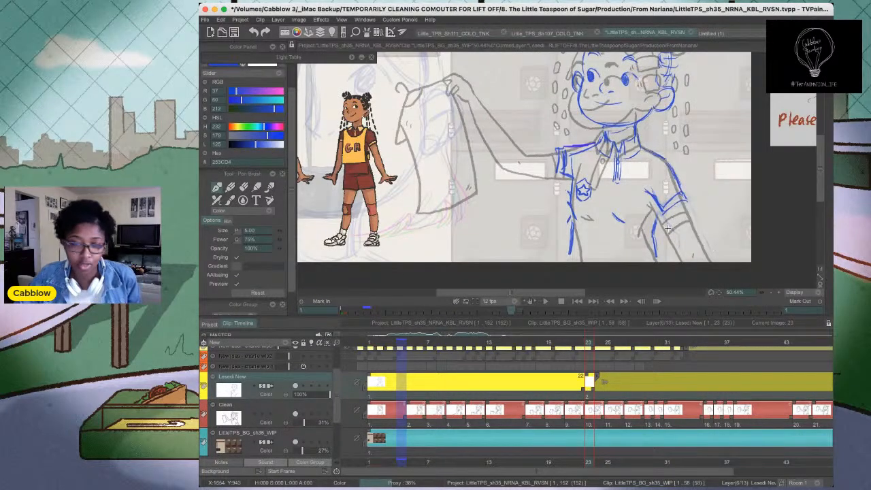
{"action": "scroll", "coordinate": [665, 227], "scroll_direction": "up", "scroll_amount": 10}
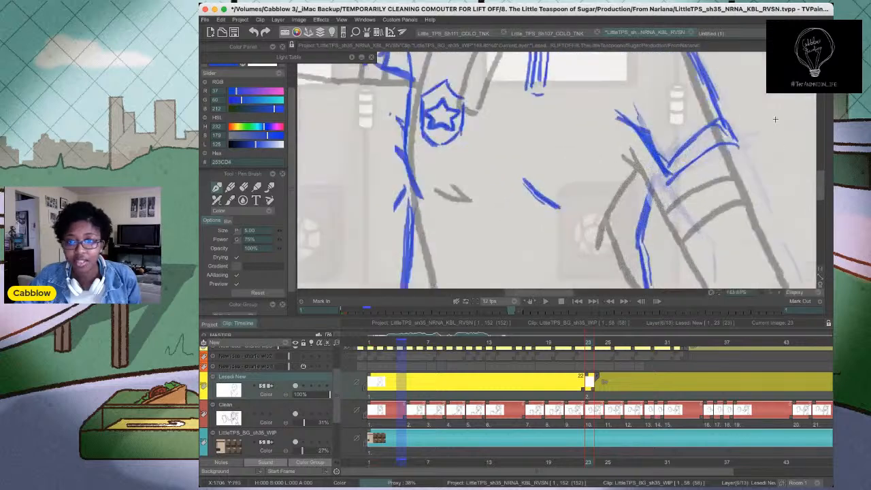
{"action": "left_click_drag", "start_coordinate": [772, 132], "coordinate": [700, 177]}
{"action": "mouse_move", "coordinate": [716, 134]}
{"action": "left_mouse_down"}
{"action": "mouse_move", "coordinate": [683, 179]}
{"action": "mouse_move", "coordinate": [718, 179]}
{"action": "left_mouse_up"}
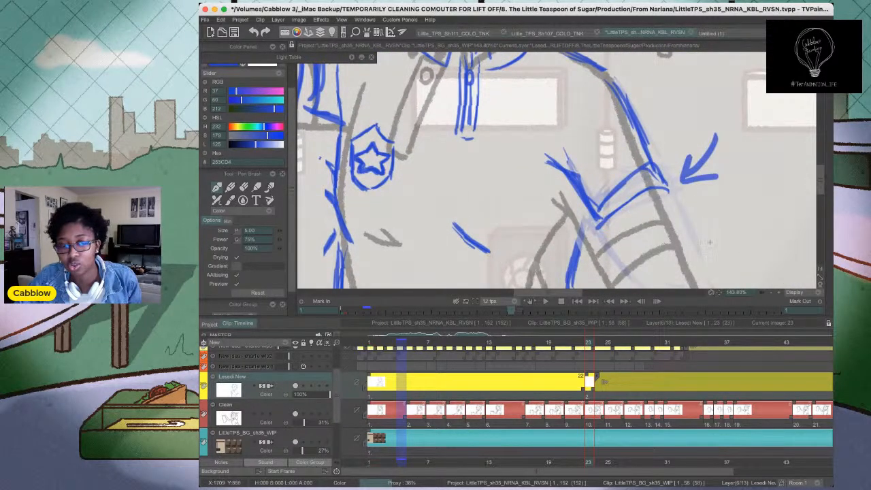
Sketch a pointer mark beside the sleeve cuff of the yellow GA-vest figure in the colour guide, and undo it
{"action": "left_click_drag", "start_coordinate": [408, 184], "coordinate": [574, 167]}
{"action": "scroll", "coordinate": [574, 167], "scroll_direction": "down", "scroll_amount": 5}
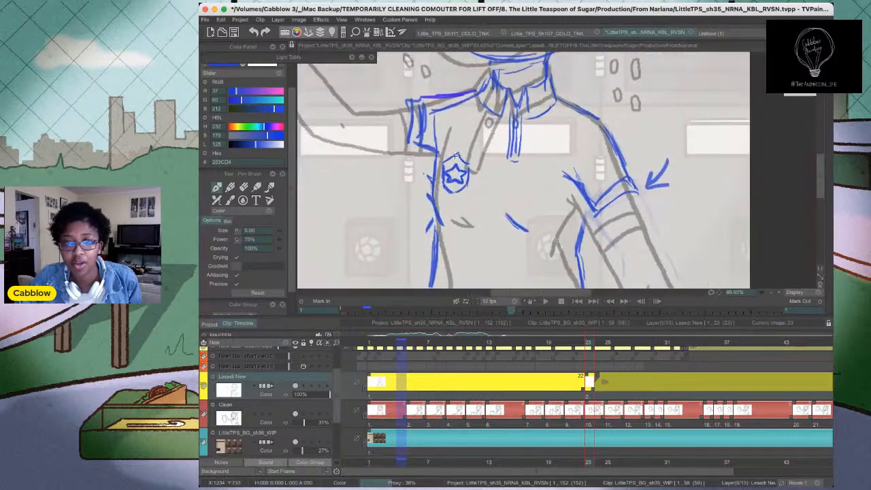
{"action": "mouse_move", "coordinate": [314, 159]}
{"action": "left_mouse_down"}
{"action": "mouse_move", "coordinate": [599, 188]}
{"action": "mouse_move", "coordinate": [741, 233]}
{"action": "left_mouse_up"}
{"action": "scroll", "coordinate": [482, 183], "scroll_direction": "up", "scroll_amount": 9}
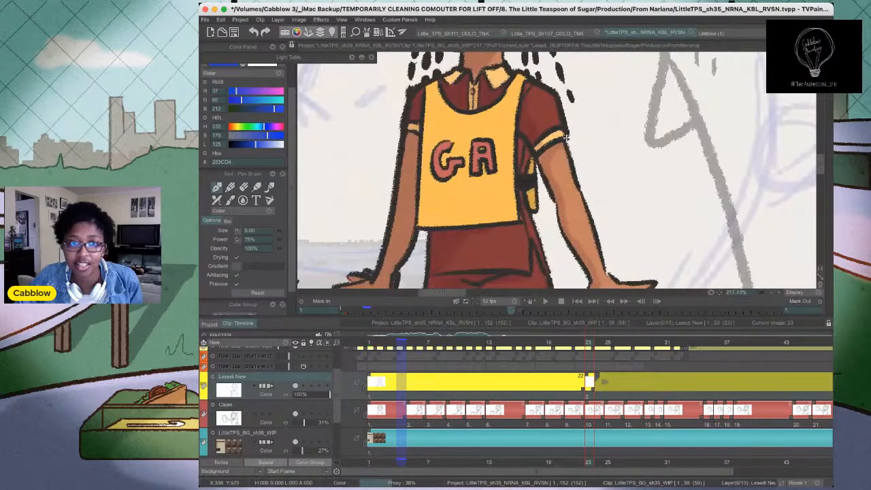
{"action": "mouse_move", "coordinate": [578, 136]}
{"action": "left_mouse_down"}
{"action": "mouse_move", "coordinate": [559, 122]}
{"action": "mouse_move", "coordinate": [608, 108]}
{"action": "mouse_move", "coordinate": [634, 116]}
{"action": "mouse_move", "coordinate": [634, 136]}
{"action": "left_mouse_up"}
{"action": "key", "text": "ctrl+z"}
{"action": "key", "text": "ctrl+z"}
{"action": "key", "text": "ctrl+z"}
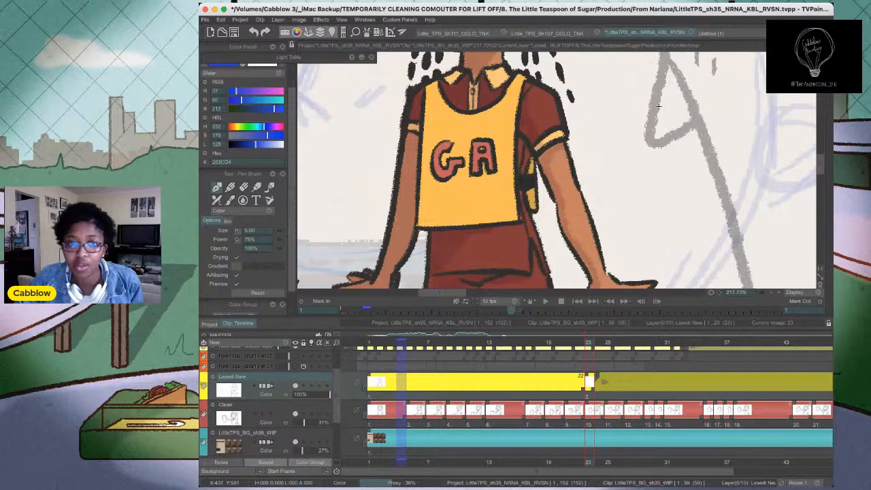
Sketch the cuff band across the hem of the lowered arm's sleeve and undo the last stroke
{"action": "scroll", "coordinate": [752, 169], "scroll_direction": "down", "scroll_amount": 9}
{"action": "left_click_drag", "start_coordinate": [752, 169], "coordinate": [513, 190]}
{"action": "mouse_move", "coordinate": [782, 272]}
{"action": "left_mouse_down"}
{"action": "mouse_move", "coordinate": [591, 236]}
{"action": "mouse_move", "coordinate": [547, 188]}
{"action": "left_mouse_up"}
{"action": "scroll", "coordinate": [660, 198], "scroll_direction": "up", "scroll_amount": 4}
{"action": "mouse_move", "coordinate": [624, 180]}
{"action": "left_mouse_down"}
{"action": "mouse_move", "coordinate": [642, 233]}
{"action": "mouse_move", "coordinate": [722, 202]}
{"action": "left_mouse_up"}
{"action": "left_click_drag", "start_coordinate": [702, 154], "coordinate": [719, 208]}
{"action": "left_click_drag", "start_coordinate": [636, 212], "coordinate": [720, 188]}
{"action": "key", "text": "ctrl+z"}
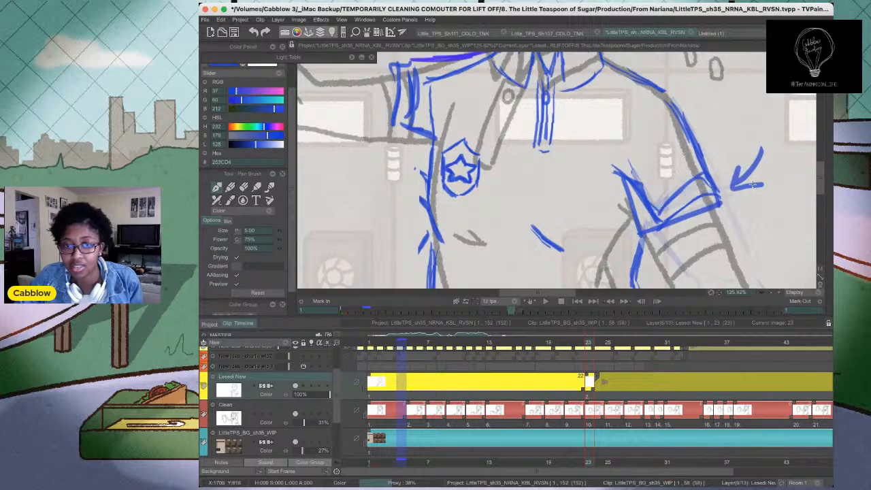
Try a straighter cuff band on the lowered arm's sleeve over its faded lines, and undo back to the angled cuff
{"action": "key", "text": "ctrl+z"}
{"action": "key", "text": "ctrl+z"}
{"action": "key", "text": "ctrl+z"}
{"action": "key", "text": "ctrl+z"}
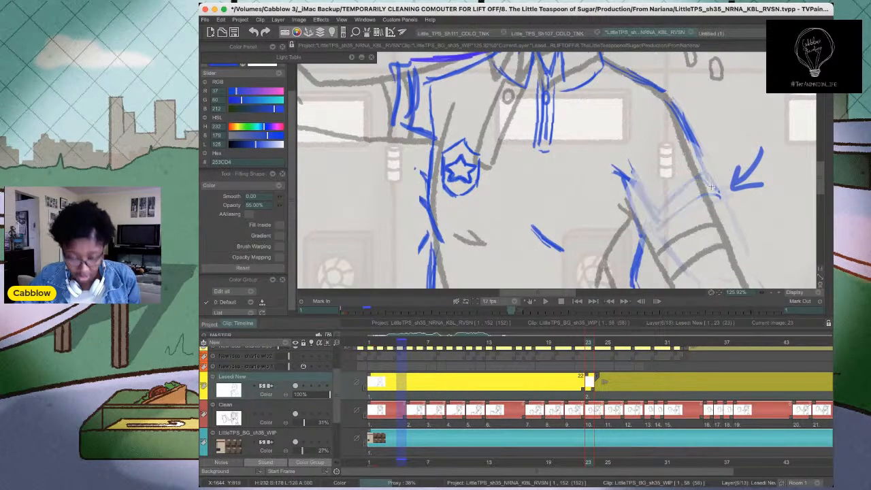
{"action": "mouse_move", "coordinate": [624, 178]}
{"action": "left_mouse_down"}
{"action": "mouse_move", "coordinate": [644, 232]}
{"action": "mouse_move", "coordinate": [722, 201]}
{"action": "left_mouse_up"}
{"action": "left_click_drag", "start_coordinate": [697, 144], "coordinate": [717, 204]}
{"action": "left_click_drag", "start_coordinate": [634, 212], "coordinate": [718, 191]}
{"action": "scroll", "coordinate": [675, 184], "scroll_direction": "down", "scroll_amount": 5}
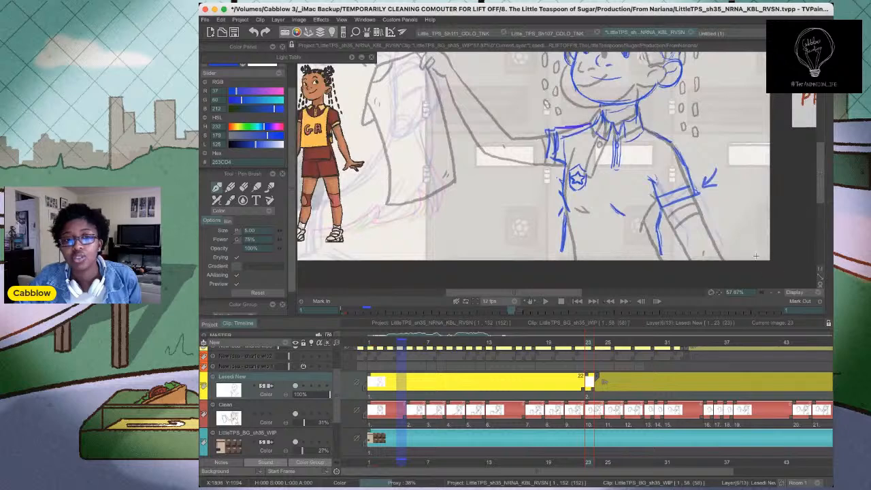
{"action": "key", "text": "super+z"}
{"action": "key", "text": "super+shift+z"}
{"action": "key", "text": "super+shift+z"}
{"action": "key", "text": "super+shift+z"}
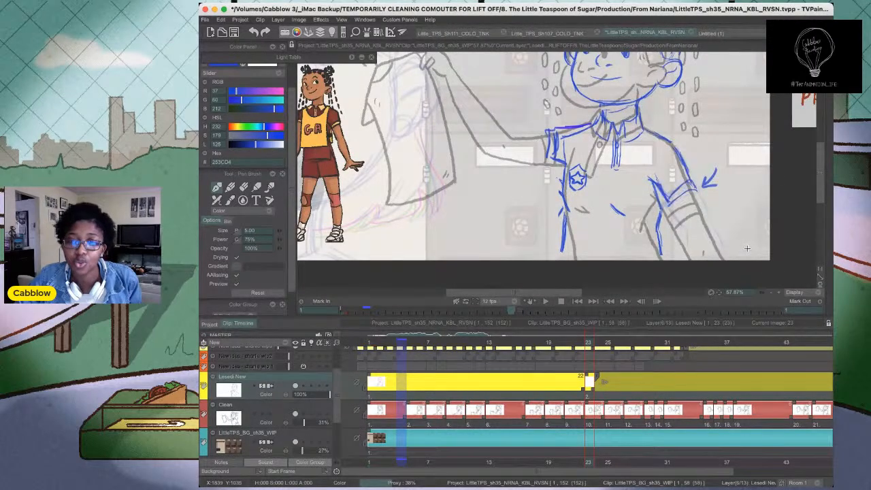
Examine the Lesedi expression sheet and the coloured uniform figures against the blue drawing's pose and clothing
{"action": "scroll", "coordinate": [679, 216], "scroll_direction": "down", "scroll_amount": 2}
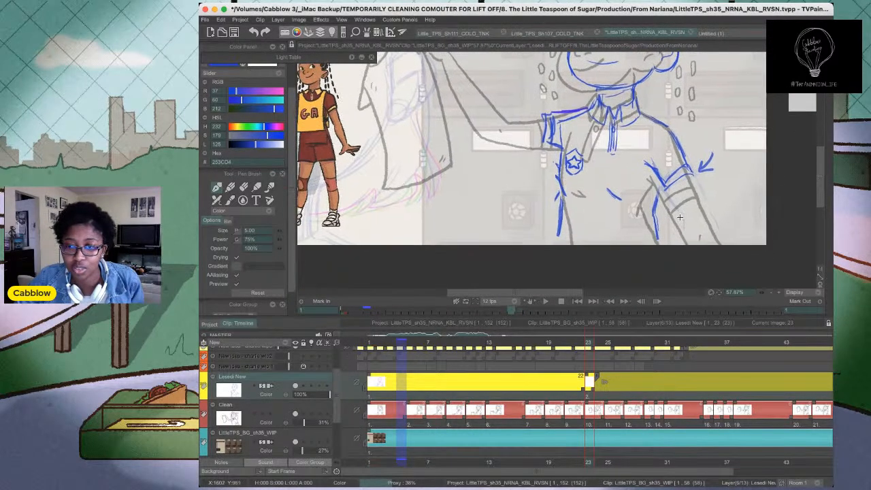
{"action": "scroll", "coordinate": [610, 158], "scroll_direction": "left", "scroll_amount": 3}
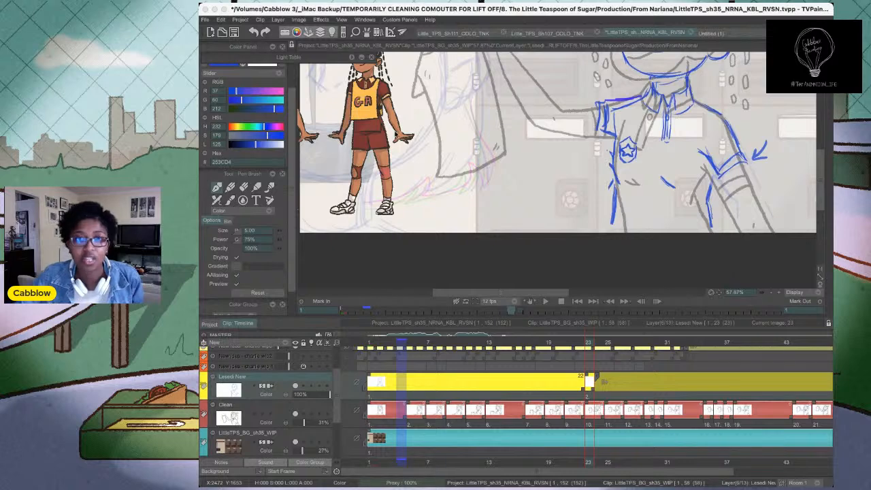
{"action": "scroll", "coordinate": [517, 145], "scroll_direction": "down", "scroll_amount": 1}
{"action": "left_click_drag", "start_coordinate": [504, 204], "coordinate": [485, 249]}
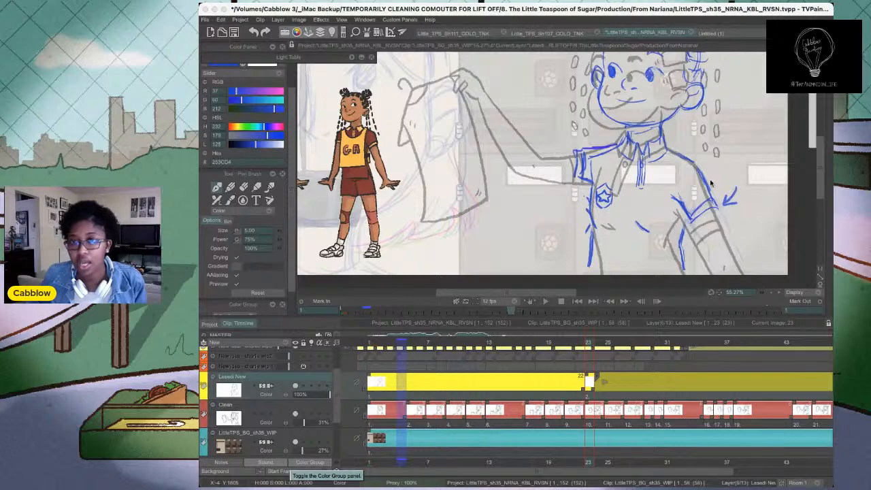
{"action": "scroll", "coordinate": [701, 127], "scroll_direction": "down", "scroll_amount": 5}
{"action": "scroll", "coordinate": [631, 118], "scroll_direction": "up", "scroll_amount": 5}
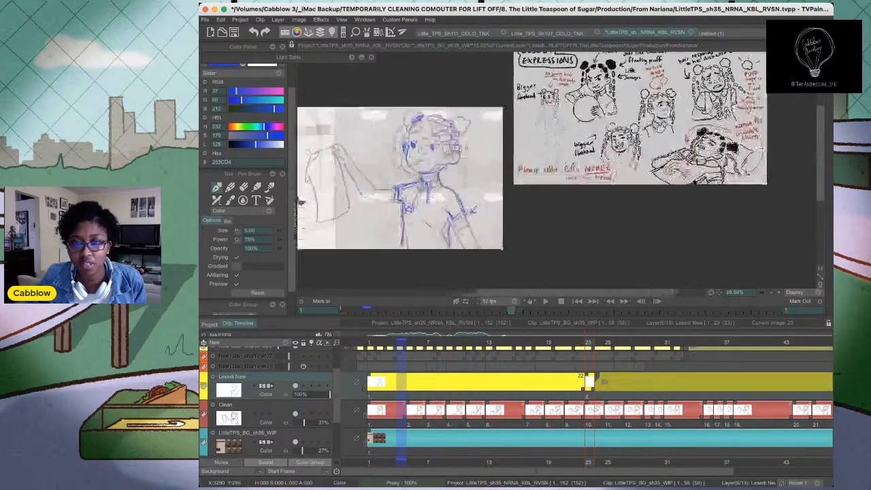
{"action": "scroll", "coordinate": [628, 119], "scroll_direction": "up", "scroll_amount": 4}
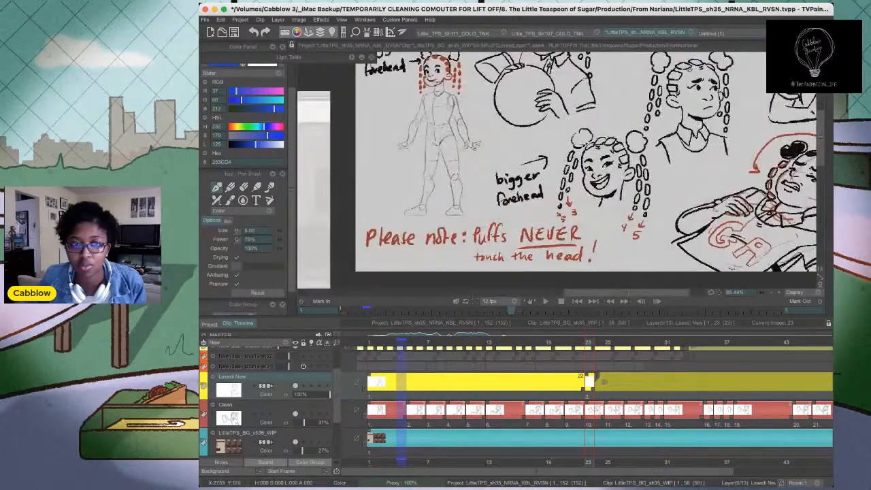
{"action": "scroll", "coordinate": [625, 167], "scroll_direction": "down", "scroll_amount": 4}
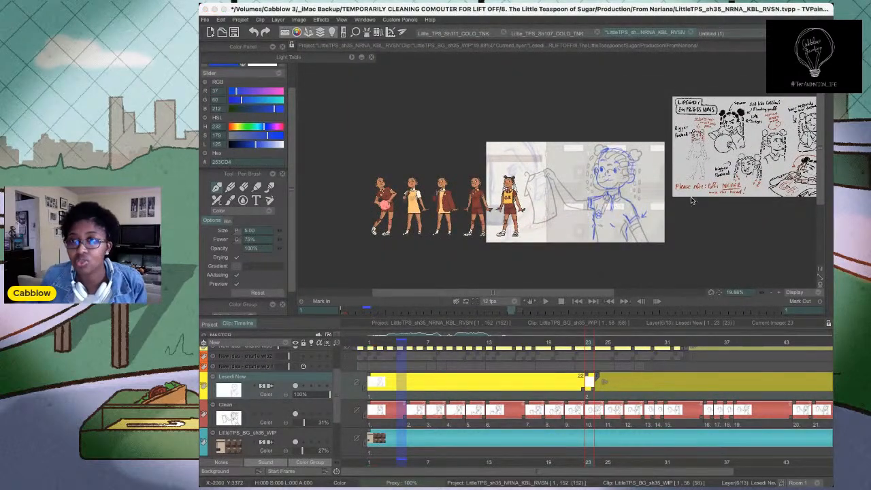
{"action": "scroll", "coordinate": [544, 189], "scroll_direction": "up", "scroll_amount": 2}
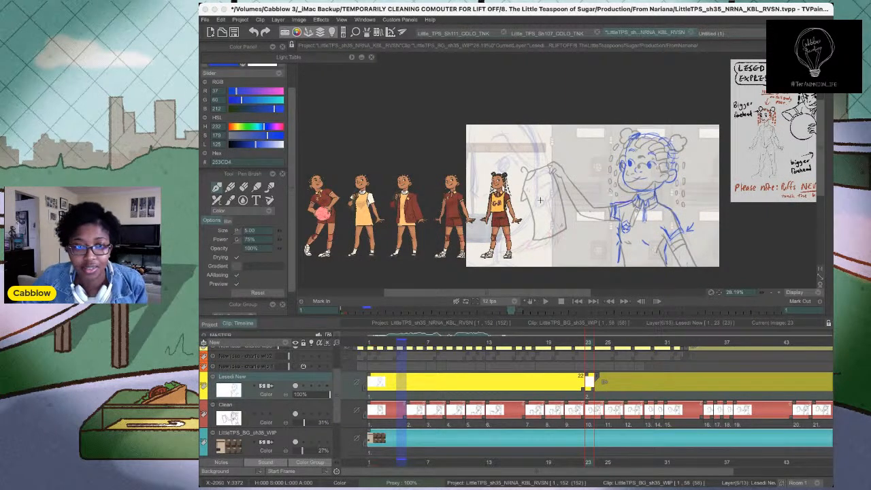
{"action": "scroll", "coordinate": [539, 200], "scroll_direction": "up", "scroll_amount": 3}
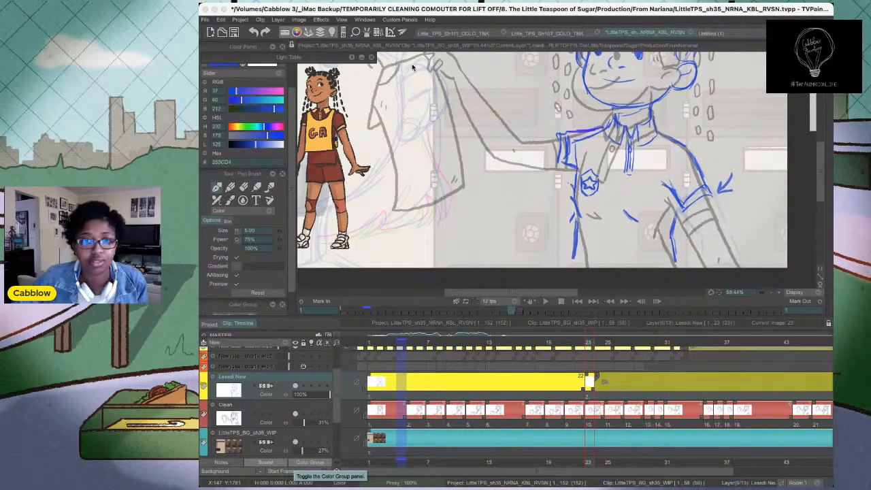
{"action": "scroll", "coordinate": [656, 213], "scroll_direction": "up", "scroll_amount": 2}
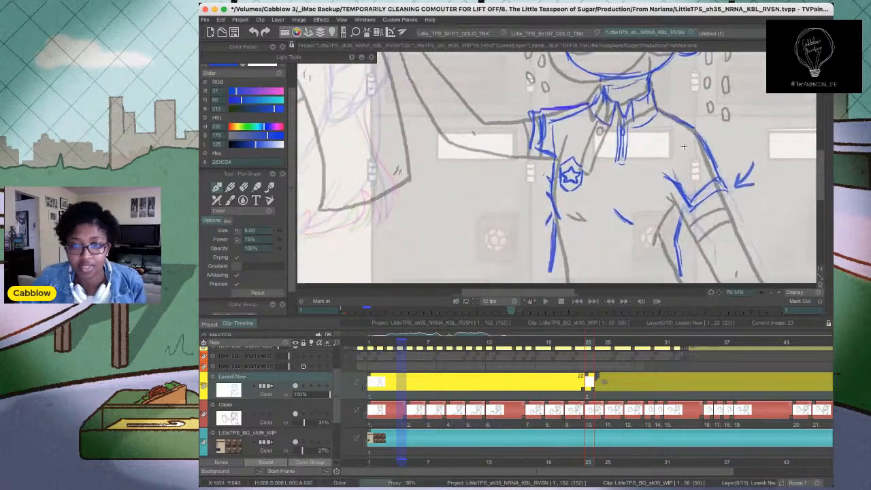
{"action": "scroll", "coordinate": [645, 207], "scroll_direction": "down", "scroll_amount": 3}
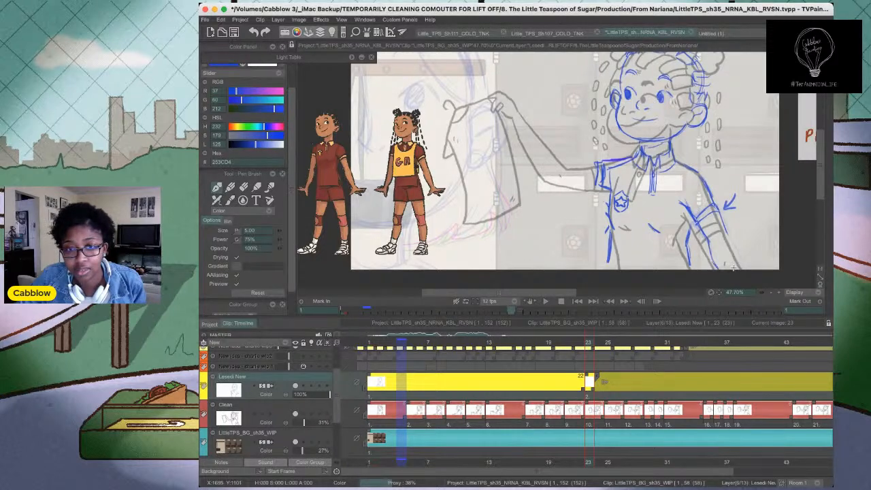
Extend the lowered arm below its sleeve, and fade and redraw the raised arm's sleeve cuff farther out from the shoulder
{"action": "left_click_drag", "start_coordinate": [727, 233], "coordinate": [743, 269]}
{"action": "mouse_move", "coordinate": [533, 163]}
{"action": "left_mouse_down"}
{"action": "mouse_move", "coordinate": [563, 208]}
{"action": "mouse_move", "coordinate": [631, 206]}
{"action": "mouse_move", "coordinate": [613, 232]}
{"action": "mouse_move", "coordinate": [642, 222]}
{"action": "left_mouse_up"}
{"action": "scroll", "coordinate": [646, 223], "scroll_direction": "up", "scroll_amount": 3}
{"action": "key", "text": "shift+d"}
{"action": "mouse_move", "coordinate": [638, 186]}
{"action": "left_mouse_down"}
{"action": "mouse_move", "coordinate": [625, 252]}
{"action": "mouse_move", "coordinate": [645, 233]}
{"action": "left_mouse_up"}
{"action": "mouse_move", "coordinate": [652, 181]}
{"action": "left_mouse_down"}
{"action": "mouse_move", "coordinate": [589, 241]}
{"action": "mouse_move", "coordinate": [642, 231]}
{"action": "left_mouse_up"}
{"action": "key", "text": "d"}
{"action": "mouse_move", "coordinate": [672, 197]}
{"action": "left_mouse_down"}
{"action": "mouse_move", "coordinate": [628, 199]}
{"action": "mouse_move", "coordinate": [629, 230]}
{"action": "mouse_move", "coordinate": [645, 240]}
{"action": "left_mouse_up"}
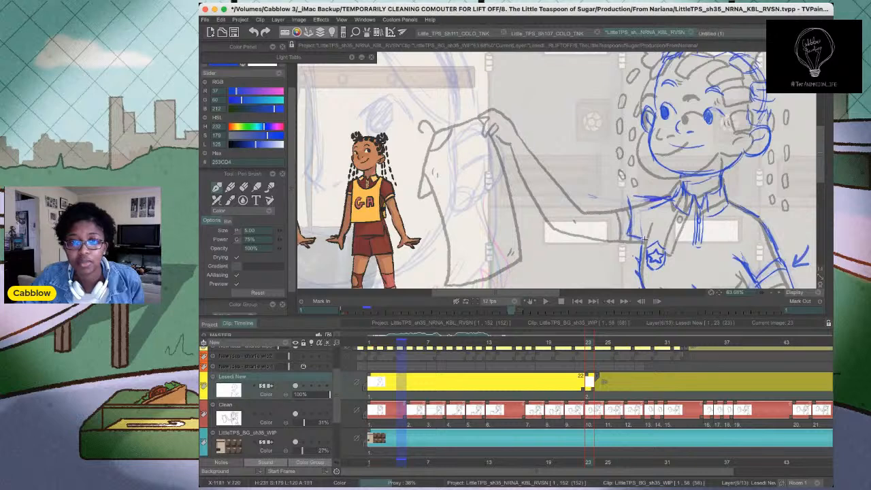
{"action": "left_click_drag", "start_coordinate": [617, 200], "coordinate": [619, 229]}
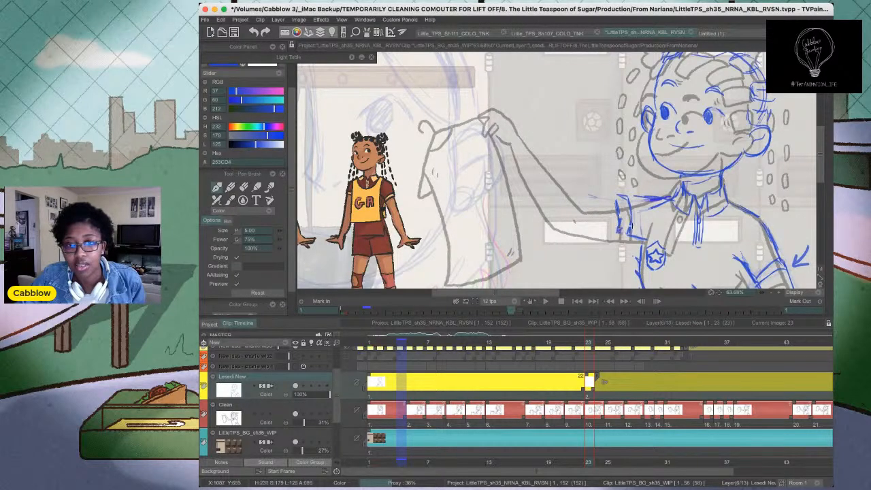
{"action": "mouse_move", "coordinate": [630, 202]}
{"action": "left_mouse_down"}
{"action": "mouse_move", "coordinate": [623, 233]}
{"action": "mouse_move", "coordinate": [624, 198]}
{"action": "mouse_move", "coordinate": [615, 201]}
{"action": "mouse_move", "coordinate": [647, 199]}
{"action": "left_mouse_up"}
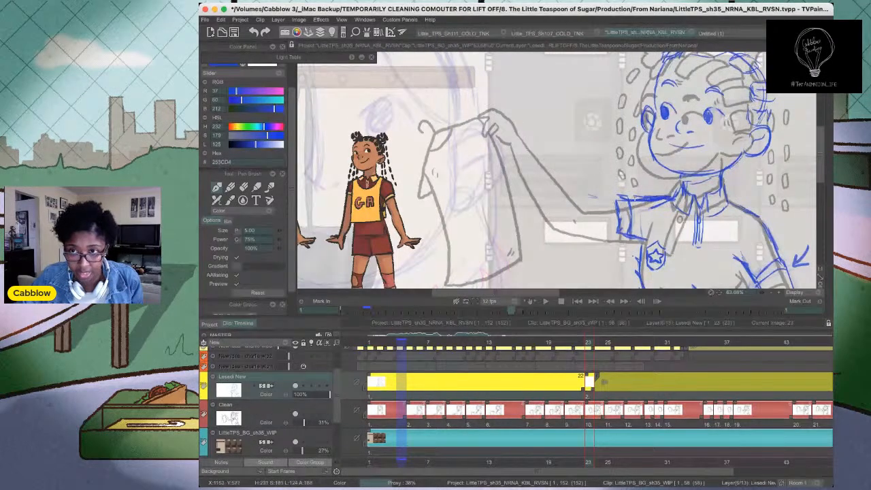
Sketch the raised arm from its sleeve cuff through the elbow to the hand gripping the held garment
{"action": "scroll", "coordinate": [599, 201], "scroll_direction": "down", "scroll_amount": 3}
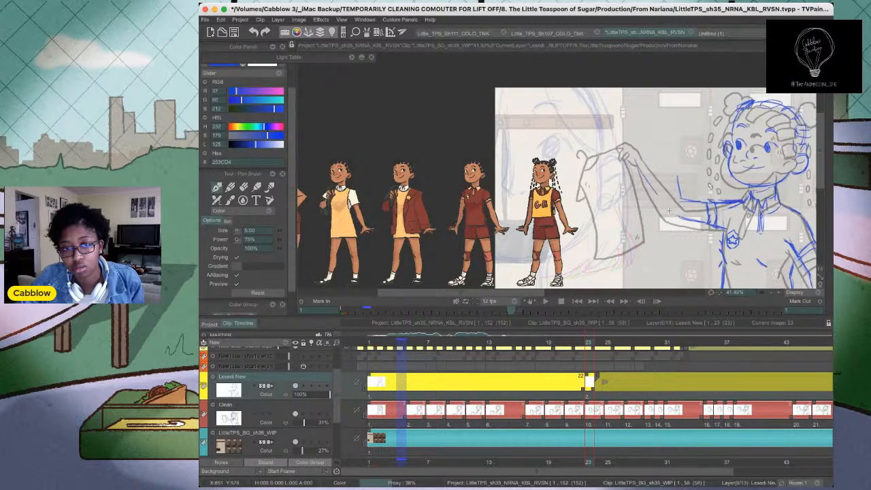
{"action": "left_click_drag", "start_coordinate": [653, 164], "coordinate": [683, 206]}
{"action": "key", "text": "super+z"}
{"action": "key", "text": "super+z"}
{"action": "left_click_drag", "start_coordinate": [632, 163], "coordinate": [687, 205]}
{"action": "left_click_drag", "start_coordinate": [632, 164], "coordinate": [670, 214]}
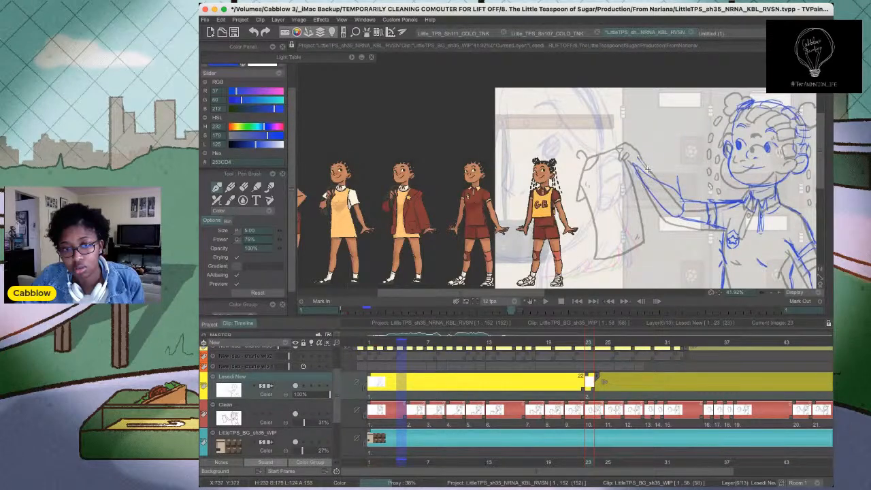
{"action": "mouse_move", "coordinate": [645, 168]}
{"action": "left_mouse_down"}
{"action": "mouse_move", "coordinate": [615, 145]}
{"action": "mouse_move", "coordinate": [639, 156]}
{"action": "mouse_move", "coordinate": [632, 165]}
{"action": "left_mouse_up"}
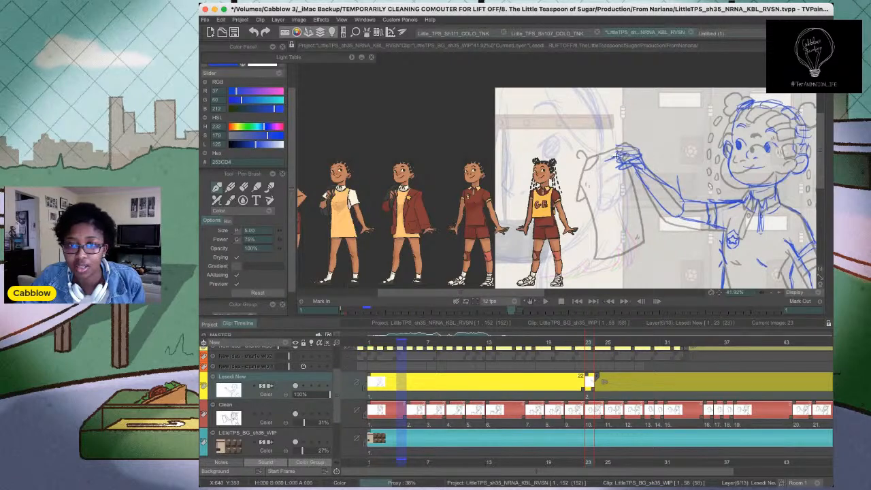
Sketch the clothes hanger with its curled hook and the sloping upper lines extending from the raised hand
{"action": "mouse_move", "coordinate": [619, 158]}
{"action": "left_mouse_down"}
{"action": "mouse_move", "coordinate": [577, 155]}
{"action": "mouse_move", "coordinate": [557, 202]}
{"action": "mouse_move", "coordinate": [563, 210]}
{"action": "left_mouse_up"}
{"action": "left_click_drag", "start_coordinate": [616, 174], "coordinate": [572, 201]}
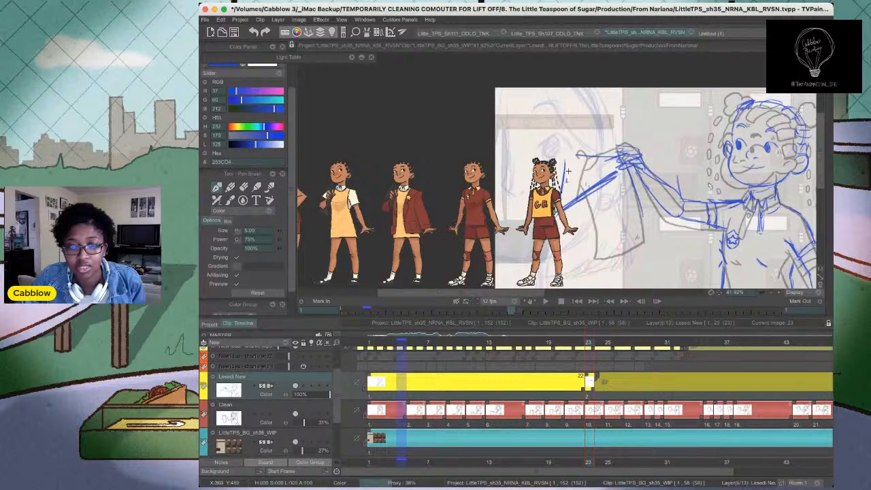
{"action": "mouse_move", "coordinate": [570, 161]}
{"action": "left_mouse_down"}
{"action": "mouse_move", "coordinate": [609, 159]}
{"action": "mouse_move", "coordinate": [566, 168]}
{"action": "mouse_move", "coordinate": [565, 155]}
{"action": "mouse_move", "coordinate": [571, 161]}
{"action": "mouse_move", "coordinate": [557, 148]}
{"action": "mouse_move", "coordinate": [565, 169]}
{"action": "mouse_move", "coordinate": [556, 149]}
{"action": "left_mouse_up"}
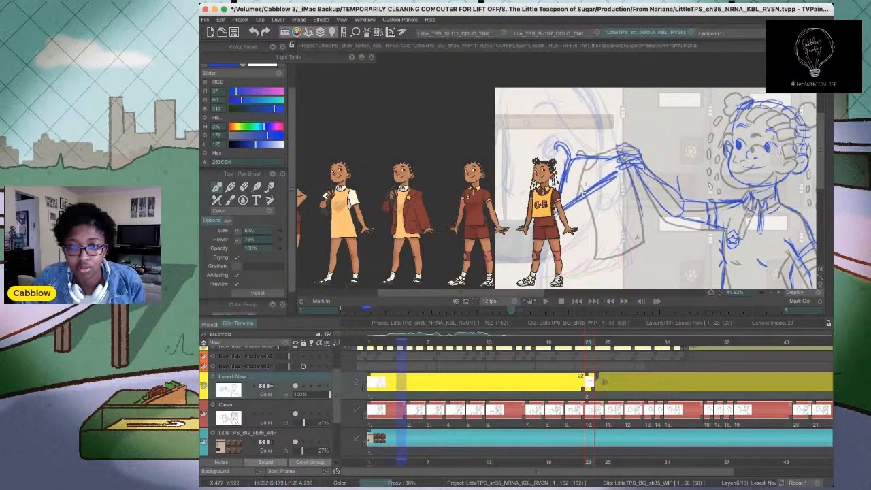
{"action": "mouse_move", "coordinate": [573, 199]}
{"action": "left_mouse_down"}
{"action": "mouse_move", "coordinate": [614, 170]}
{"action": "mouse_move", "coordinate": [624, 189]}
{"action": "mouse_move", "coordinate": [547, 223]}
{"action": "mouse_move", "coordinate": [607, 179]}
{"action": "left_mouse_up"}
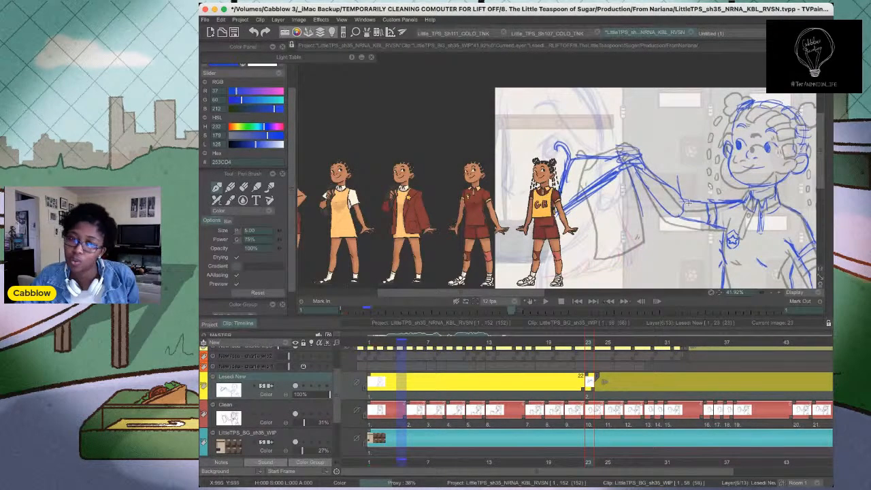
Sketch a long, flat curved guide loop from the held garment across Lesedi's chest
{"action": "left_click_drag", "start_coordinate": [712, 211], "coordinate": [653, 178]}
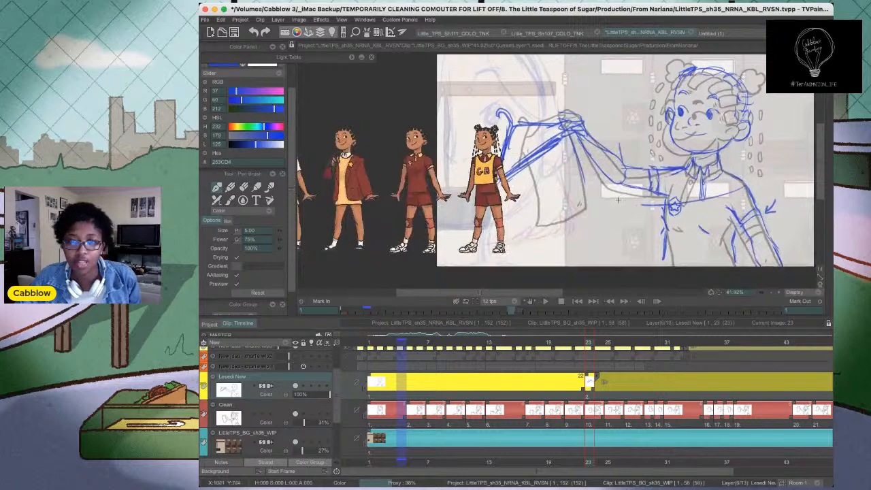
{"action": "left_click_drag", "start_coordinate": [743, 197], "coordinate": [575, 190]}
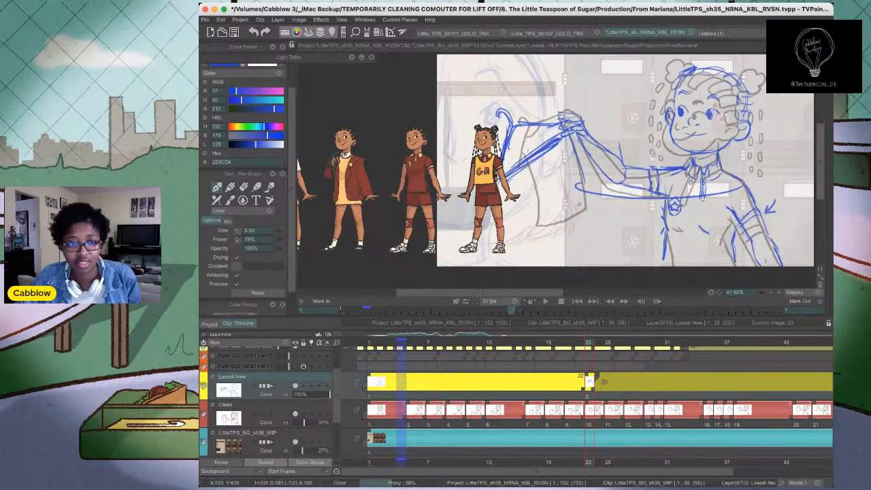
{"action": "left_click_drag", "start_coordinate": [577, 131], "coordinate": [562, 148]}
{"action": "left_click_drag", "start_coordinate": [582, 193], "coordinate": [734, 198]}
Sketch the sides and hem of the held garment below the hand, undoing the extra scribbled strokes
{"action": "mouse_move", "coordinate": [569, 125]}
{"action": "left_mouse_down"}
{"action": "mouse_move", "coordinate": [519, 185]}
{"action": "mouse_move", "coordinate": [584, 225]}
{"action": "left_mouse_up"}
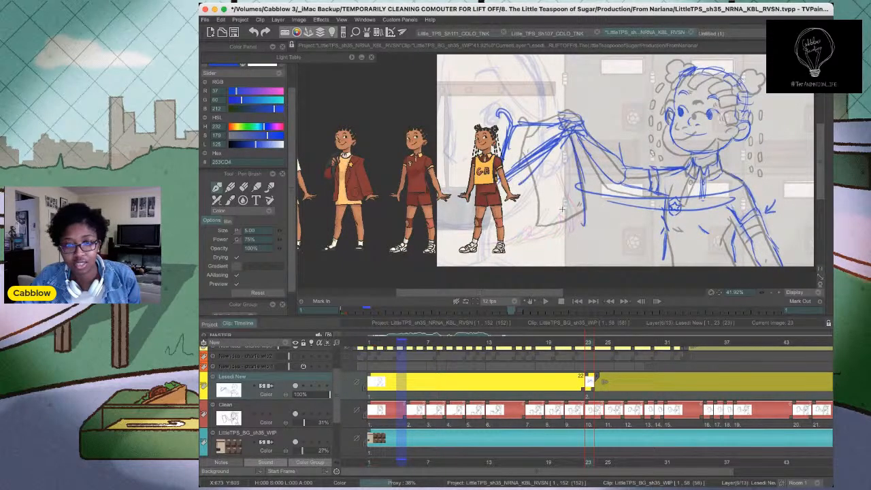
{"action": "mouse_move", "coordinate": [538, 195]}
{"action": "left_mouse_down"}
{"action": "mouse_move", "coordinate": [597, 229]}
{"action": "mouse_move", "coordinate": [592, 180]}
{"action": "left_mouse_up"}
{"action": "mouse_move", "coordinate": [553, 216]}
{"action": "left_mouse_down"}
{"action": "mouse_move", "coordinate": [604, 191]}
{"action": "mouse_move", "coordinate": [654, 196]}
{"action": "left_mouse_up"}
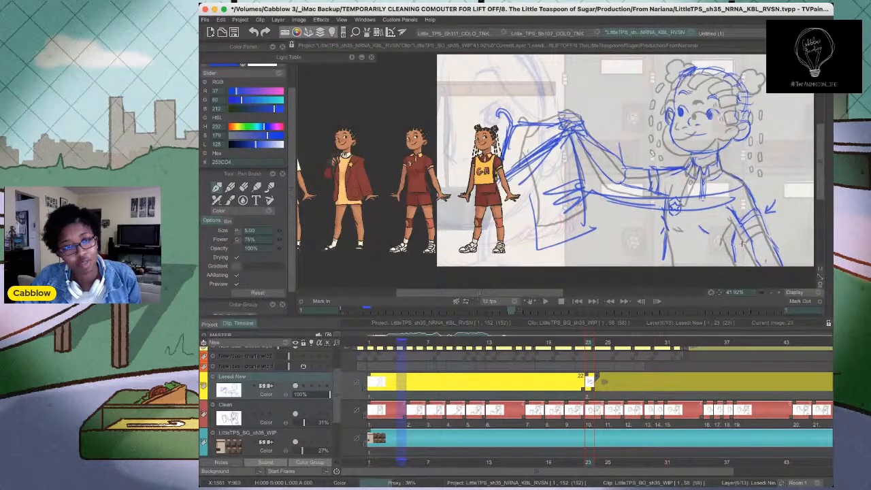
{"action": "key", "text": "super+z"}
{"action": "key", "text": "super+z"}
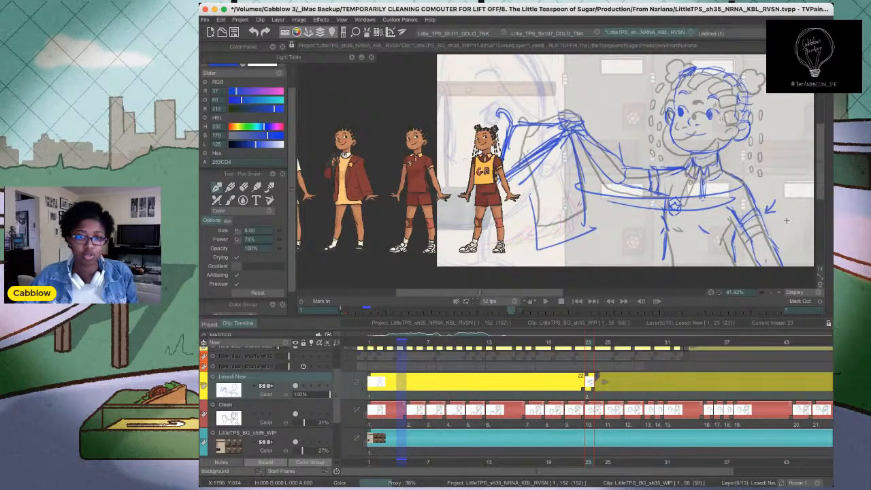
{"action": "left_click_drag", "start_coordinate": [519, 178], "coordinate": [524, 236]}
{"action": "left_click_drag", "start_coordinate": [525, 194], "coordinate": [521, 243]}
{"action": "mouse_move", "coordinate": [528, 249]}
{"action": "left_mouse_down"}
{"action": "mouse_move", "coordinate": [580, 229]}
{"action": "mouse_move", "coordinate": [570, 233]}
{"action": "left_mouse_up"}
Extend the Lesedi New layer to frame 24 with a separate copy of the drawing, and return to frame 23
{"action": "left_click_drag", "start_coordinate": [594, 388], "coordinate": [603, 390]}
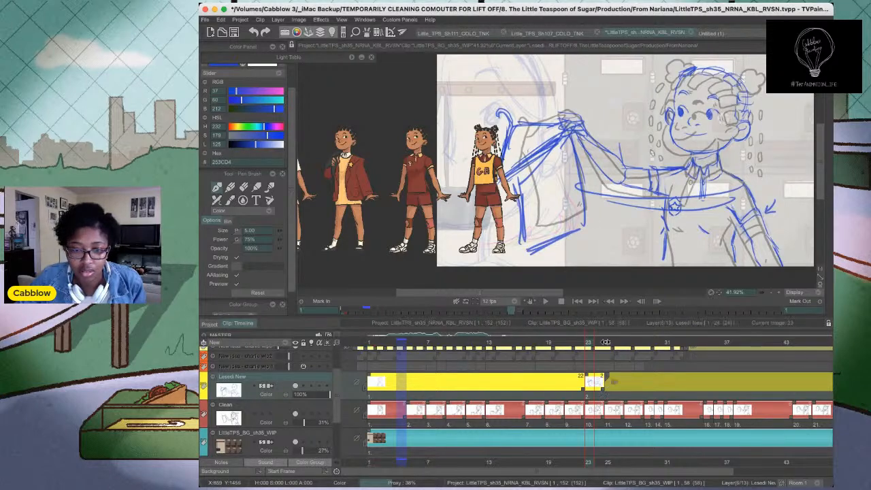
{"action": "key", "text": "shift+d"}
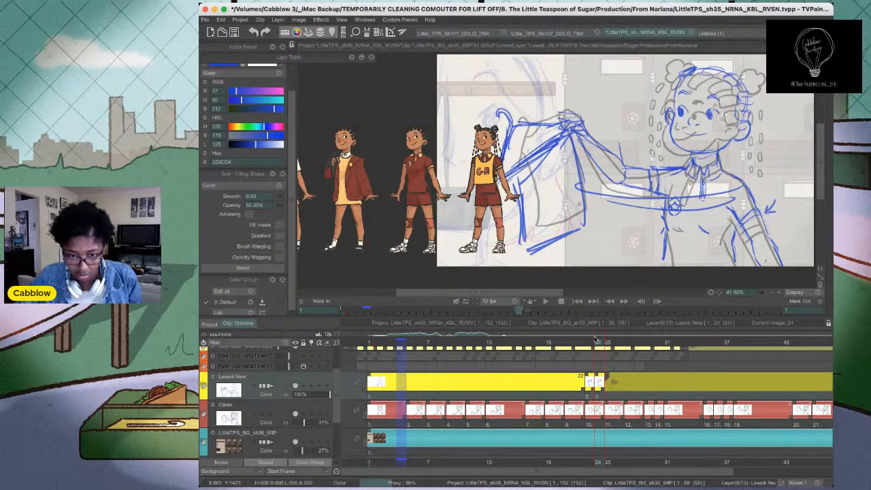
{"action": "key", "text": "Left"}
Fade the arm, body and held garment lines at frame 23 with the Filling Shape tool at 55% opacity
{"action": "mouse_move", "coordinate": [611, 121]}
{"action": "left_mouse_down"}
{"action": "mouse_move", "coordinate": [512, 97]}
{"action": "mouse_move", "coordinate": [488, 256]}
{"action": "mouse_move", "coordinate": [722, 288]}
{"action": "mouse_move", "coordinate": [766, 200]}
{"action": "mouse_move", "coordinate": [728, 173]}
{"action": "mouse_move", "coordinate": [616, 129]}
{"action": "left_mouse_up"}
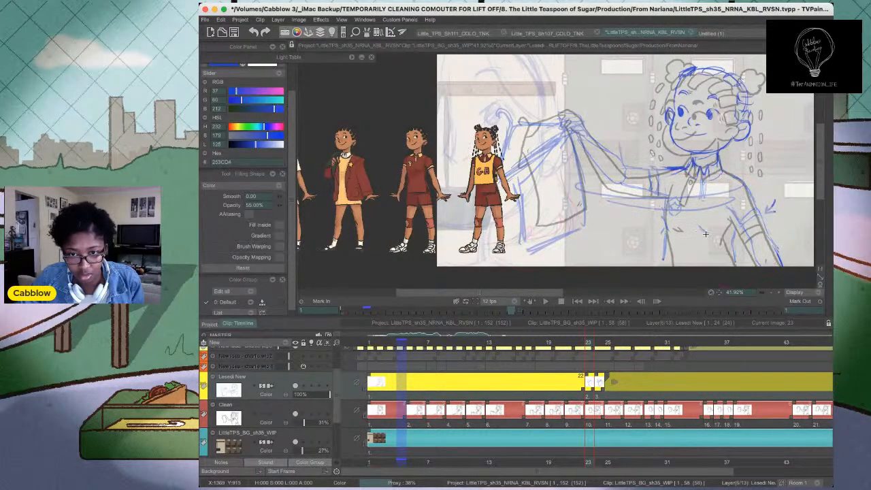
{"action": "left_click_drag", "start_coordinate": [582, 105], "coordinate": [655, 168]}
{"action": "key", "text": "b"}
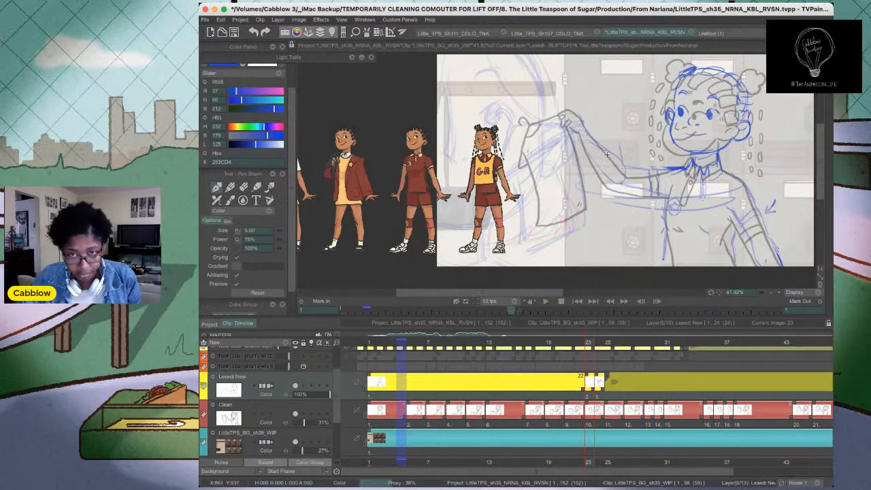
Sketch a new held garment closer to the body with the Pen Brush, drawing its slanted top edge, sides and hem
{"action": "scroll", "coordinate": [578, 123], "scroll_direction": "up", "scroll_amount": 2}
{"action": "left_click_drag", "start_coordinate": [587, 121], "coordinate": [516, 158]}
{"action": "key", "text": "super+z"}
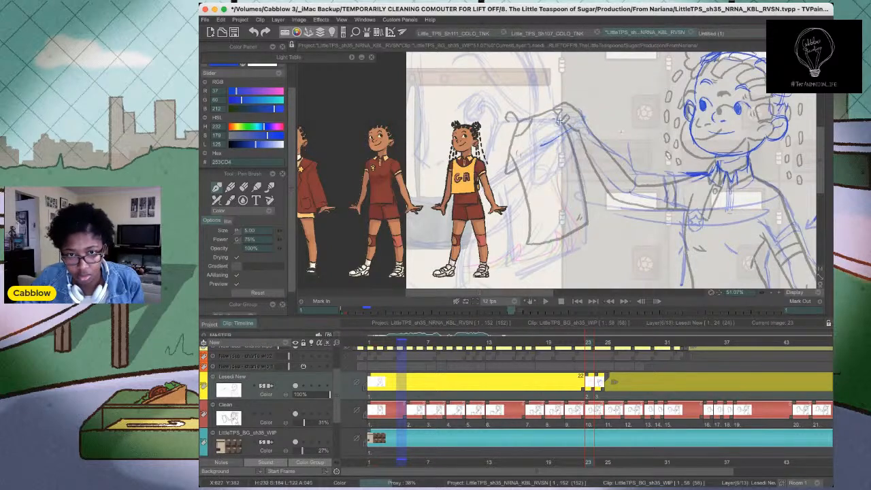
{"action": "mouse_move", "coordinate": [544, 119]}
{"action": "left_mouse_down"}
{"action": "mouse_move", "coordinate": [616, 141]}
{"action": "mouse_move", "coordinate": [608, 144]}
{"action": "left_mouse_up"}
{"action": "left_click_drag", "start_coordinate": [620, 145], "coordinate": [614, 234]}
{"action": "mouse_move", "coordinate": [545, 121]}
{"action": "left_mouse_down"}
{"action": "mouse_move", "coordinate": [512, 232]}
{"action": "mouse_move", "coordinate": [600, 258]}
{"action": "left_mouse_up"}
Sketch the gripping hand at the new garment's upper corner and the bent arm running back to the chest
{"action": "mouse_move", "coordinate": [624, 139]}
{"action": "left_mouse_down"}
{"action": "mouse_move", "coordinate": [599, 147]}
{"action": "mouse_move", "coordinate": [601, 155]}
{"action": "mouse_move", "coordinate": [639, 174]}
{"action": "mouse_move", "coordinate": [684, 241]}
{"action": "left_mouse_up"}
{"action": "left_click_drag", "start_coordinate": [683, 197], "coordinate": [663, 217]}
{"action": "mouse_move", "coordinate": [643, 177]}
{"action": "left_mouse_down"}
{"action": "mouse_move", "coordinate": [662, 222]}
{"action": "mouse_move", "coordinate": [676, 217]}
{"action": "mouse_move", "coordinate": [701, 232]}
{"action": "left_mouse_up"}
{"action": "mouse_move", "coordinate": [663, 198]}
{"action": "left_mouse_down"}
{"action": "mouse_move", "coordinate": [690, 222]}
{"action": "mouse_move", "coordinate": [688, 241]}
{"action": "left_mouse_up"}
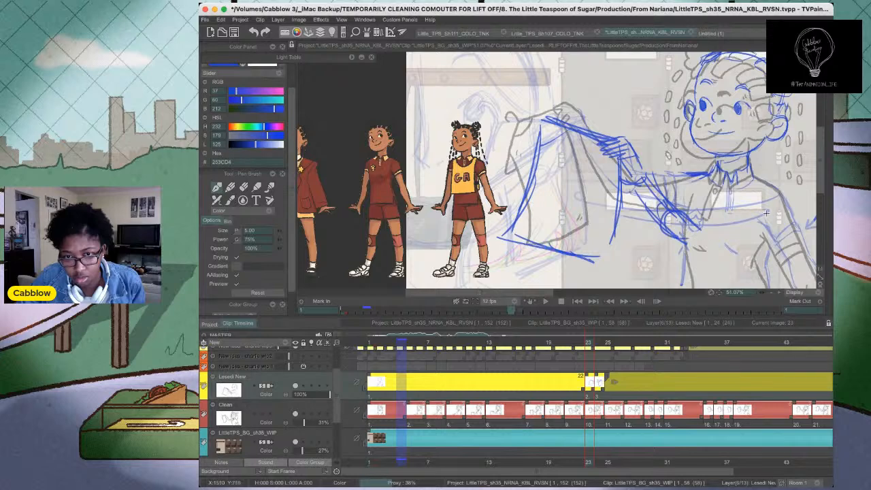
Sketch the other arm folded across the chest toward the holding arm, and add the torso's sides and sleeve strokes
{"action": "left_click_drag", "start_coordinate": [769, 197], "coordinate": [696, 224]}
{"action": "mouse_move", "coordinate": [755, 229]}
{"action": "left_mouse_down"}
{"action": "mouse_move", "coordinate": [680, 248]}
{"action": "mouse_move", "coordinate": [689, 245]}
{"action": "left_mouse_up"}
{"action": "mouse_move", "coordinate": [758, 203]}
{"action": "left_mouse_down"}
{"action": "mouse_move", "coordinate": [756, 191]}
{"action": "mouse_move", "coordinate": [746, 197]}
{"action": "mouse_move", "coordinate": [765, 182]}
{"action": "mouse_move", "coordinate": [787, 201]}
{"action": "left_mouse_up"}
{"action": "mouse_move", "coordinate": [787, 198]}
{"action": "left_mouse_down"}
{"action": "mouse_move", "coordinate": [760, 235]}
{"action": "mouse_move", "coordinate": [773, 242]}
{"action": "left_mouse_up"}
{"action": "left_click_drag", "start_coordinate": [783, 213], "coordinate": [769, 279]}
{"action": "left_click_drag", "start_coordinate": [775, 245], "coordinate": [766, 283]}
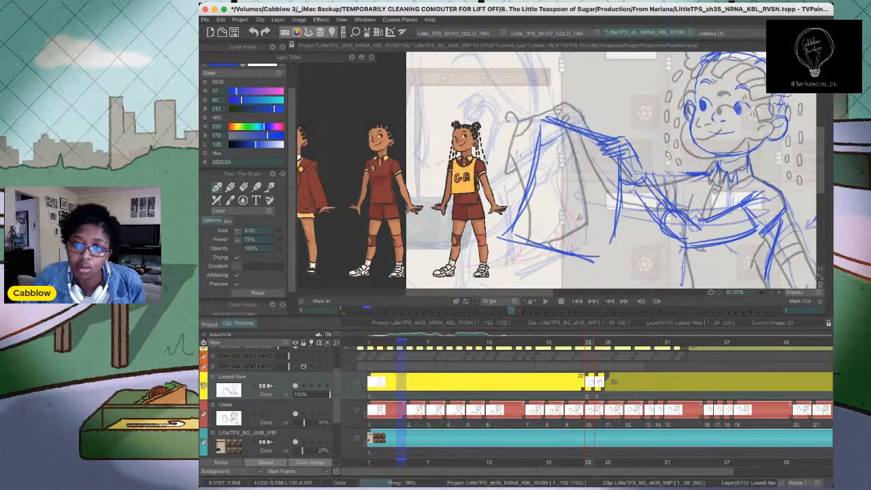
{"action": "left_click_drag", "start_coordinate": [685, 246], "coordinate": [682, 286]}
{"action": "left_click_drag", "start_coordinate": [672, 175], "coordinate": [675, 207]}
{"action": "mouse_move", "coordinate": [663, 180]}
{"action": "left_mouse_down"}
{"action": "mouse_move", "coordinate": [673, 204]}
{"action": "mouse_move", "coordinate": [690, 176]}
{"action": "mouse_move", "coordinate": [682, 207]}
{"action": "left_mouse_up"}
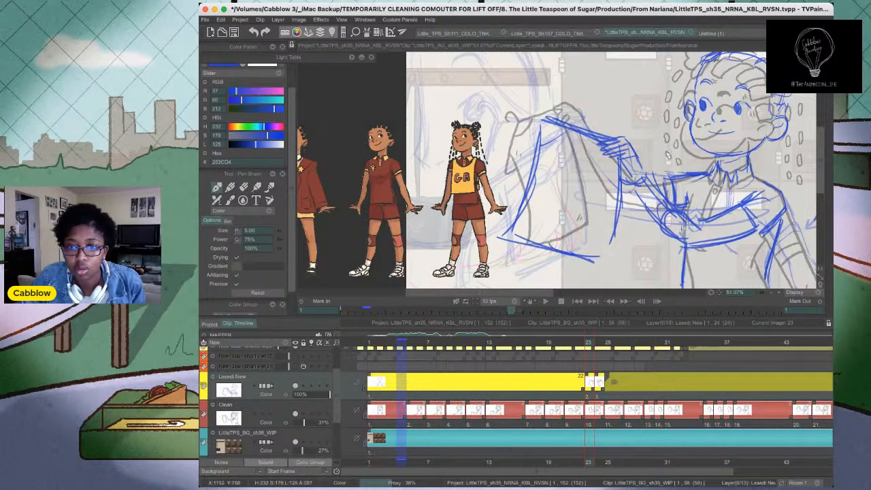
Reinforce the torso's side line and the shoulder, sleeve and upper-arm strokes of the folded arm at frame 23
{"action": "left_click_drag", "start_coordinate": [682, 245], "coordinate": [679, 285]}
{"action": "left_click_drag", "start_coordinate": [782, 203], "coordinate": [771, 236]}
{"action": "mouse_move", "coordinate": [780, 216]}
{"action": "left_mouse_down"}
{"action": "mouse_move", "coordinate": [769, 242]}
{"action": "mouse_move", "coordinate": [774, 235]}
{"action": "left_mouse_up"}
{"action": "left_click_drag", "start_coordinate": [747, 206], "coordinate": [762, 230]}
{"action": "mouse_move", "coordinate": [743, 205]}
{"action": "left_mouse_down"}
{"action": "mouse_move", "coordinate": [751, 234]}
{"action": "mouse_move", "coordinate": [741, 203]}
{"action": "mouse_move", "coordinate": [755, 217]}
{"action": "mouse_move", "coordinate": [752, 236]}
{"action": "mouse_move", "coordinate": [747, 225]}
{"action": "mouse_move", "coordinate": [755, 233]}
{"action": "mouse_move", "coordinate": [763, 220]}
{"action": "mouse_move", "coordinate": [749, 198]}
{"action": "mouse_move", "coordinate": [779, 211]}
{"action": "left_mouse_up"}
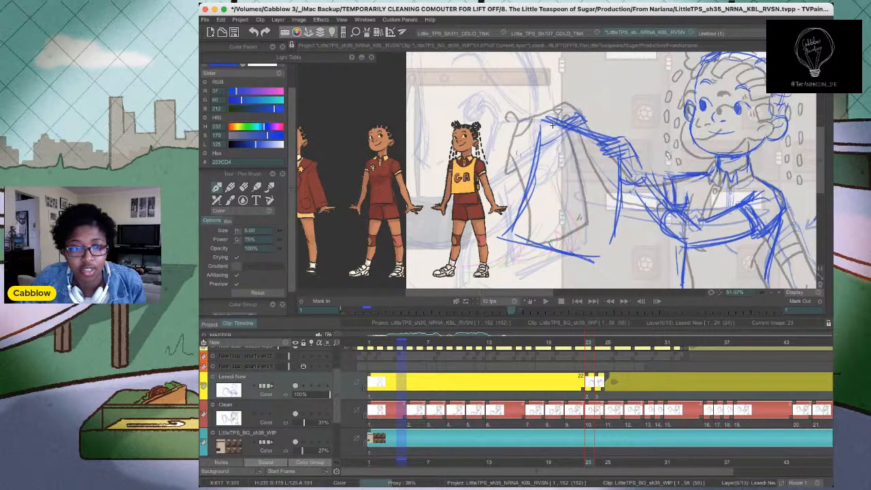
Draw the held garment's curved neckline, thicken its sides and hem, and letter GA across its front
{"action": "left_click_drag", "start_coordinate": [540, 121], "coordinate": [504, 225]}
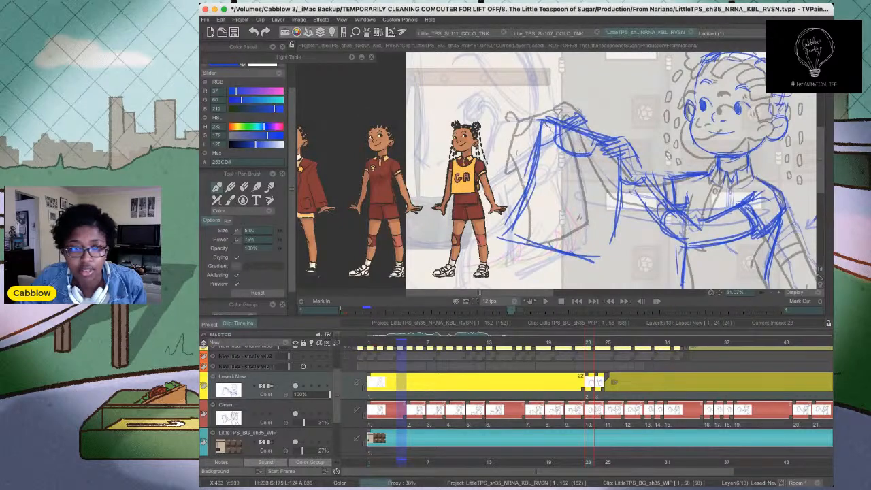
{"action": "left_click_drag", "start_coordinate": [538, 142], "coordinate": [502, 233]}
{"action": "mouse_move", "coordinate": [619, 163]}
{"action": "left_mouse_down"}
{"action": "mouse_move", "coordinate": [611, 222]}
{"action": "mouse_move", "coordinate": [582, 266]}
{"action": "left_mouse_up"}
{"action": "mouse_move", "coordinate": [614, 206]}
{"action": "left_mouse_down"}
{"action": "mouse_move", "coordinate": [592, 255]}
{"action": "mouse_move", "coordinate": [611, 248]}
{"action": "mouse_move", "coordinate": [589, 259]}
{"action": "left_mouse_up"}
{"action": "left_click_drag", "start_coordinate": [516, 241], "coordinate": [579, 263]}
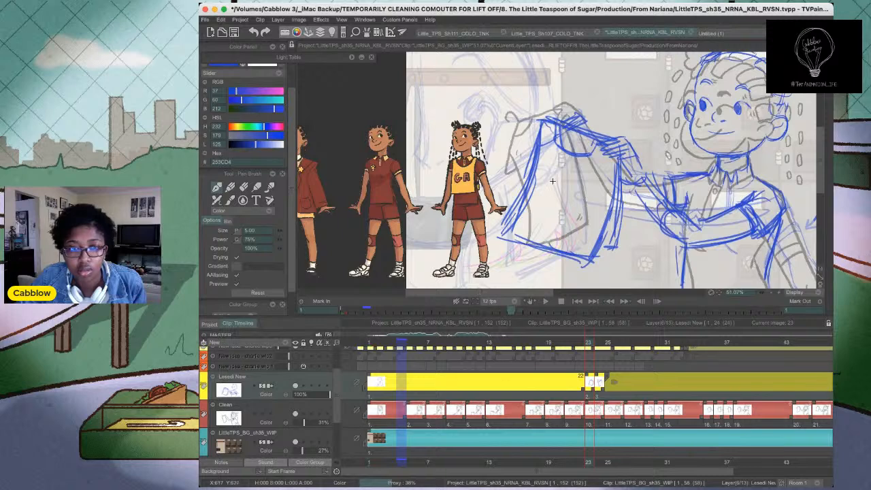
{"action": "mouse_move", "coordinate": [558, 176]}
{"action": "left_mouse_down"}
{"action": "mouse_move", "coordinate": [554, 215]}
{"action": "mouse_move", "coordinate": [586, 215]}
{"action": "mouse_move", "coordinate": [586, 202]}
{"action": "mouse_move", "coordinate": [555, 219]}
{"action": "mouse_move", "coordinate": [577, 170]}
{"action": "mouse_move", "coordinate": [587, 220]}
{"action": "left_mouse_up"}
{"action": "left_click_drag", "start_coordinate": [586, 165], "coordinate": [599, 136]}
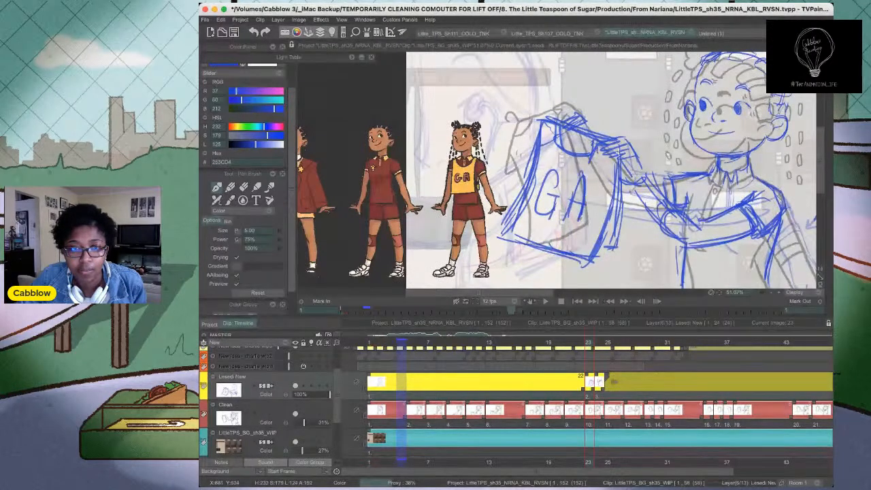
Select the blue head at frame 23, rotate it slightly and shift it on the neck, then deselect it
{"action": "left_click_drag", "start_coordinate": [695, 160], "coordinate": [592, 174]}
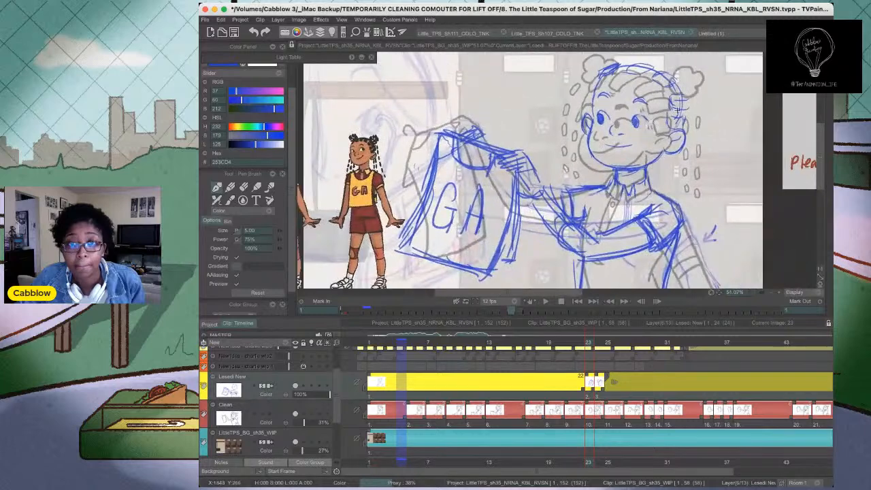
{"action": "left_click_drag", "start_coordinate": [650, 86], "coordinate": [681, 80]}
{"action": "key", "text": "s"}
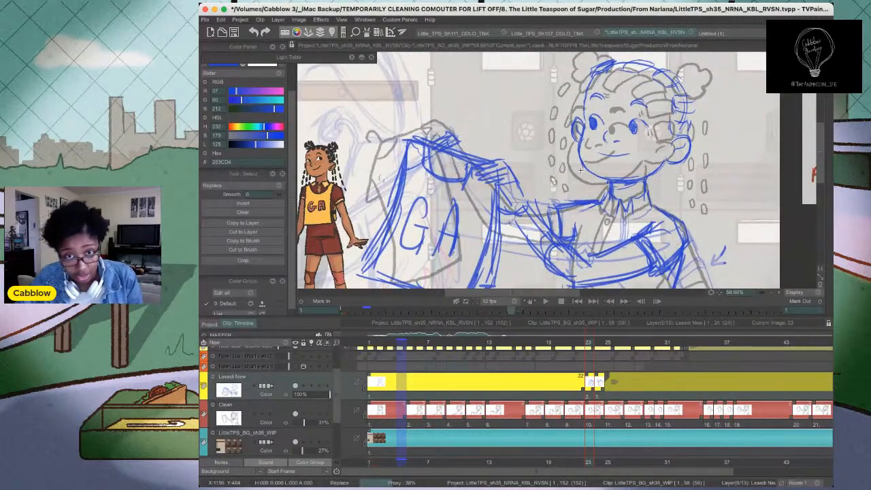
{"action": "mouse_move", "coordinate": [582, 171]}
{"action": "left_mouse_down"}
{"action": "mouse_move", "coordinate": [593, 51]}
{"action": "mouse_move", "coordinate": [707, 81]}
{"action": "mouse_move", "coordinate": [683, 170]}
{"action": "mouse_move", "coordinate": [632, 185]}
{"action": "mouse_move", "coordinate": [585, 174]}
{"action": "left_mouse_up"}
{"action": "key", "text": "t"}
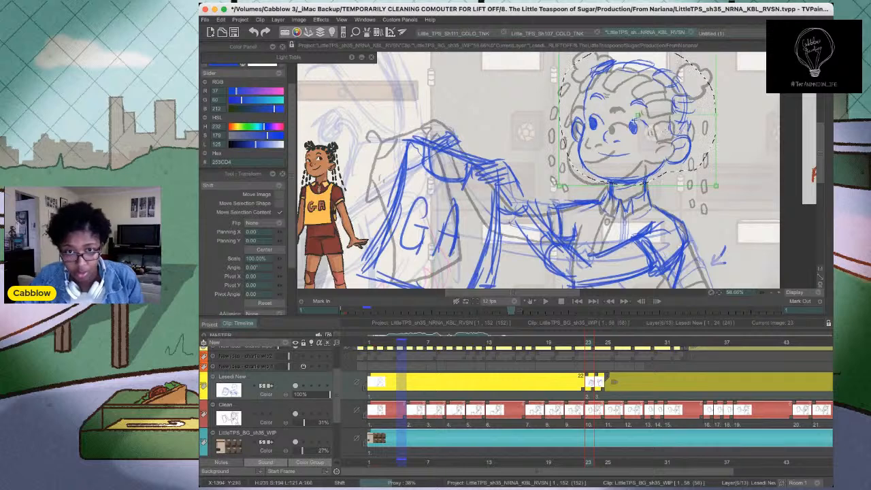
{"action": "left_click", "coordinate": [637, 118]}
{"action": "mouse_move", "coordinate": [637, 116]}
{"action": "left_mouse_down"}
{"action": "mouse_move", "coordinate": [630, 174]}
{"action": "mouse_move", "coordinate": [645, 115]}
{"action": "left_mouse_up"}
{"action": "key", "text": "Return"}
{"action": "key", "text": "super+d"}
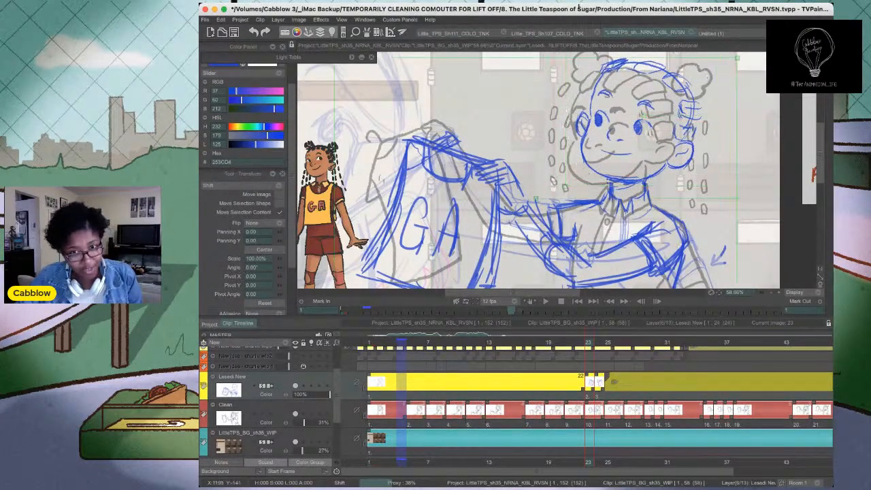
{"action": "mouse_move", "coordinate": [594, 134]}
{"action": "left_mouse_down"}
{"action": "mouse_move", "coordinate": [664, 178]}
{"action": "mouse_move", "coordinate": [596, 161]}
{"action": "mouse_move", "coordinate": [652, 157]}
{"action": "mouse_move", "coordinate": [647, 168]}
{"action": "left_mouse_up"}
{"action": "key", "text": "f"}
{"action": "key", "text": "b"}
{"action": "key", "text": "super+z"}
{"action": "key", "text": "super+z"}
Sketch an open smiling mouth on the blue head and thicken the eyebrow, using the expressions sheet as reference
{"action": "scroll", "coordinate": [699, 173], "scroll_direction": "down", "scroll_amount": 4}
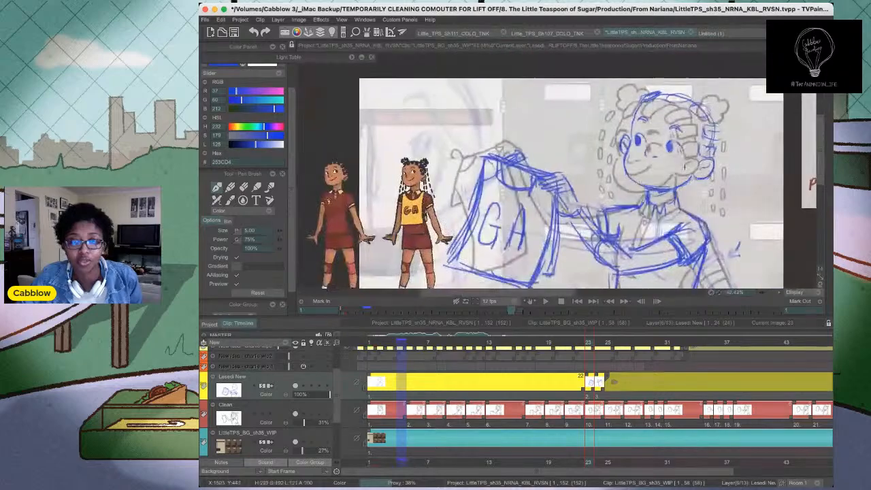
{"action": "left_click_drag", "start_coordinate": [748, 163], "coordinate": [496, 241]}
{"action": "mouse_move", "coordinate": [720, 199]}
{"action": "left_mouse_down"}
{"action": "mouse_move", "coordinate": [620, 231]}
{"action": "mouse_move", "coordinate": [546, 189]}
{"action": "left_mouse_up"}
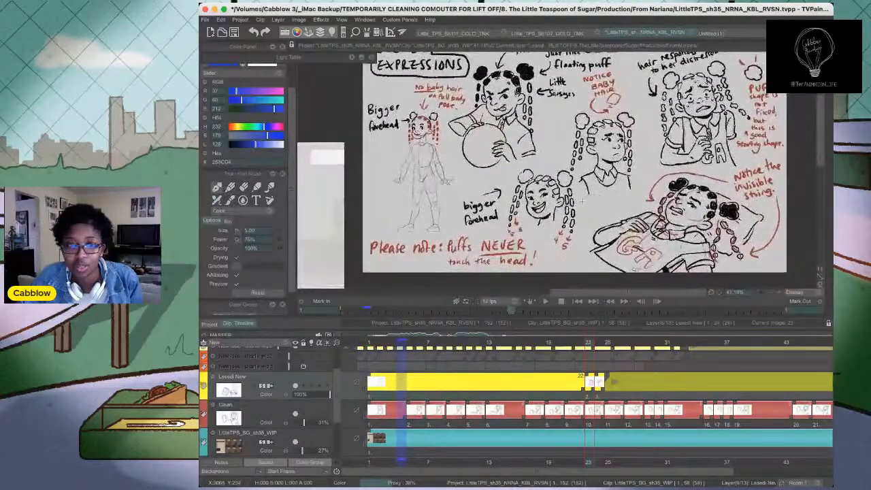
{"action": "scroll", "coordinate": [542, 212], "scroll_direction": "up", "scroll_amount": 5}
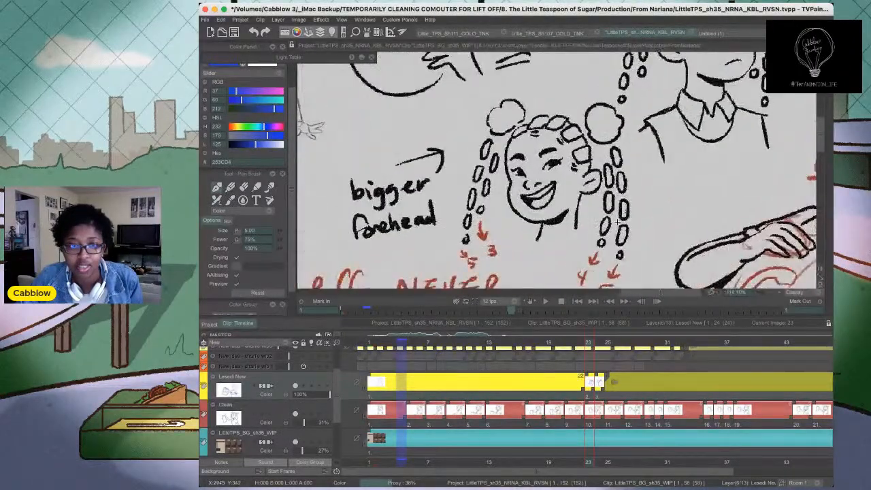
{"action": "scroll", "coordinate": [620, 218], "scroll_direction": "down", "scroll_amount": 5}
{"action": "left_click_drag", "start_coordinate": [511, 226], "coordinate": [662, 204]}
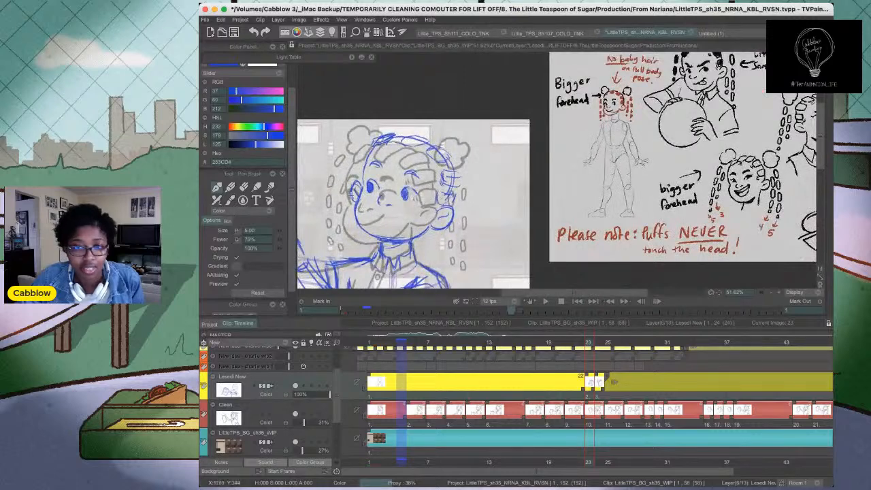
{"action": "left_click_drag", "start_coordinate": [353, 196], "coordinate": [382, 196]}
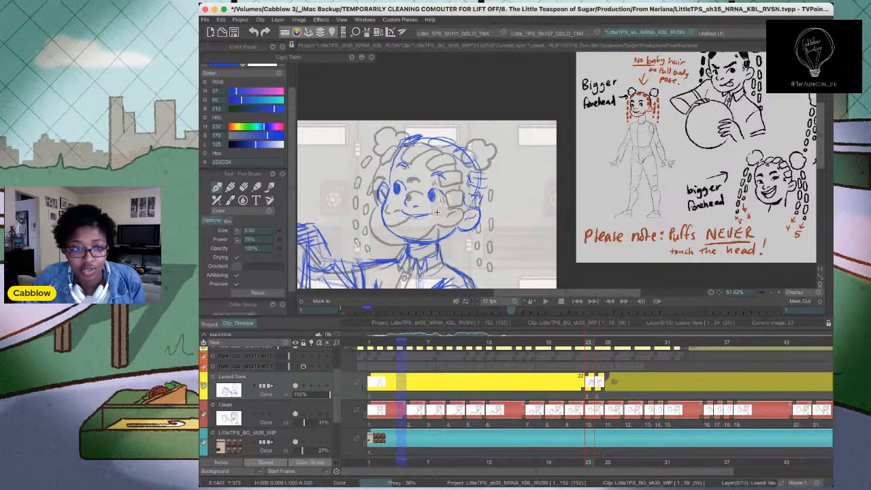
{"action": "left_click_drag", "start_coordinate": [413, 229], "coordinate": [432, 219]}
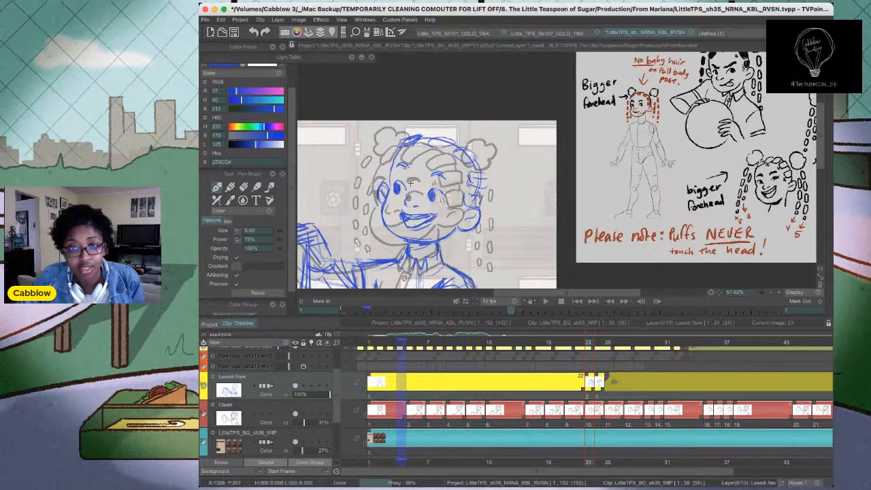
{"action": "scroll", "coordinate": [410, 182], "scroll_direction": "up", "scroll_amount": 4}
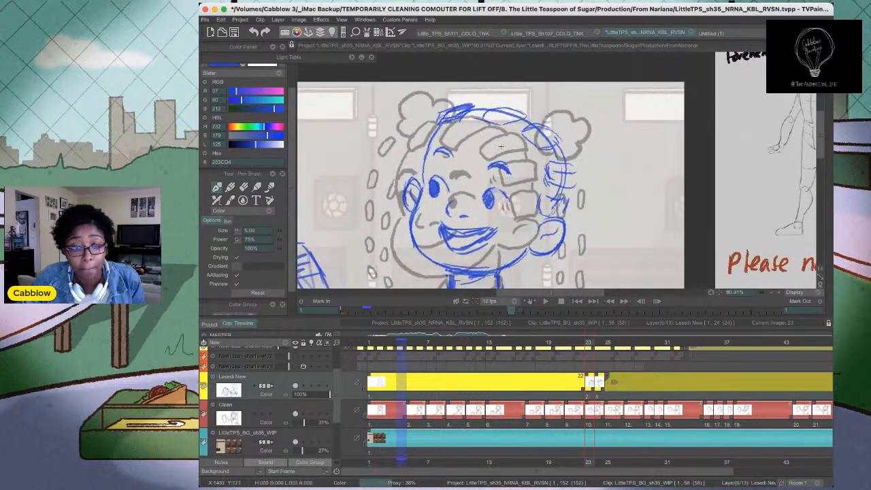
{"action": "left_click_drag", "start_coordinate": [449, 150], "coordinate": [434, 154]}
{"action": "scroll", "coordinate": [484, 219], "scroll_direction": "down", "scroll_amount": 2}
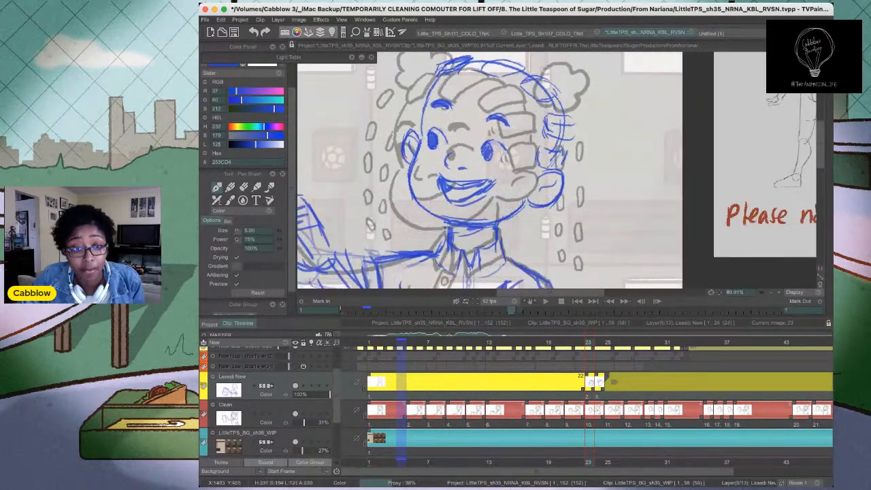
Fade the rough mouth with the Filling Shape tool at 55% opacity and redraw the open smile with the Pen Brush
{"action": "scroll", "coordinate": [473, 204], "scroll_direction": "up", "scroll_amount": 3}
{"action": "key", "text": "shift+d"}
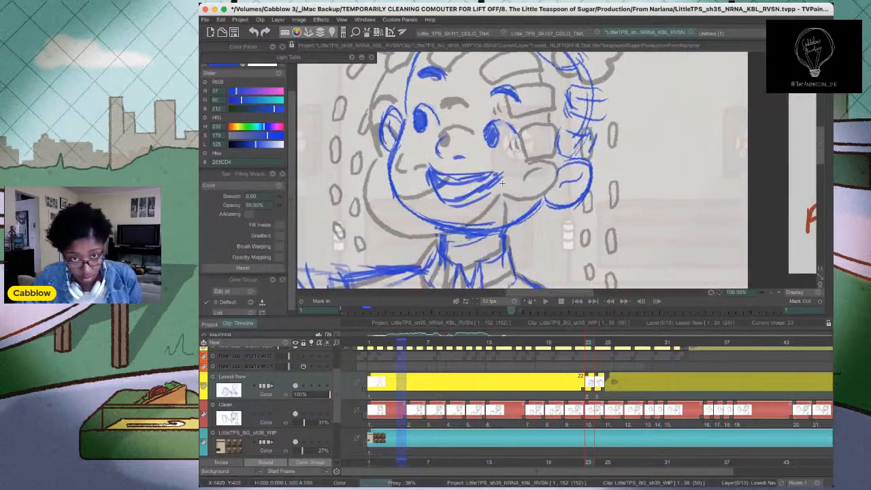
{"action": "mouse_move", "coordinate": [517, 170]}
{"action": "left_mouse_down"}
{"action": "mouse_move", "coordinate": [434, 205]}
{"action": "mouse_move", "coordinate": [512, 174]}
{"action": "left_mouse_up"}
{"action": "mouse_move", "coordinate": [509, 169]}
{"action": "left_mouse_down"}
{"action": "mouse_move", "coordinate": [415, 166]}
{"action": "mouse_move", "coordinate": [515, 198]}
{"action": "left_mouse_up"}
{"action": "key", "text": "d"}
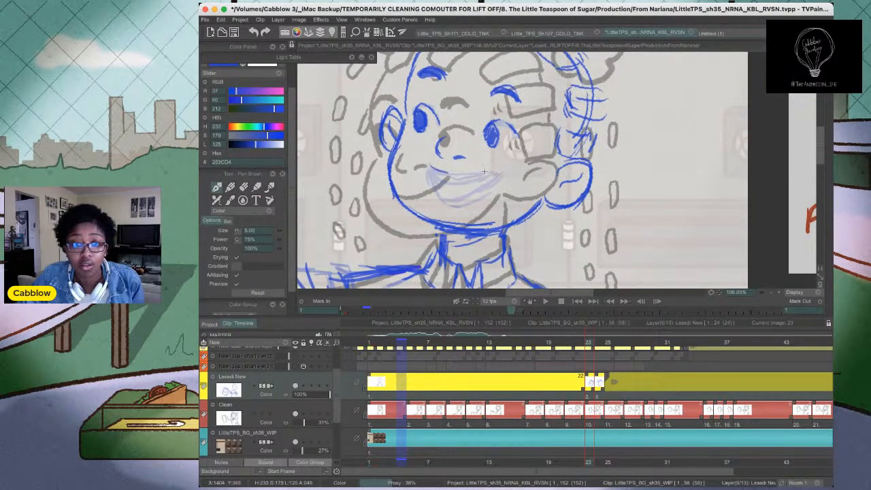
{"action": "left_click_drag", "start_coordinate": [439, 172], "coordinate": [497, 180]}
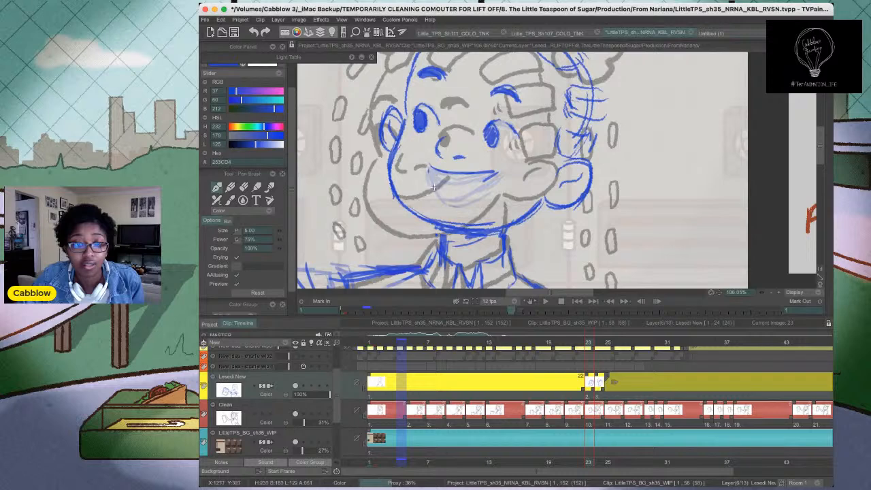
{"action": "mouse_move", "coordinate": [433, 185]}
{"action": "left_mouse_down"}
{"action": "mouse_move", "coordinate": [450, 201]}
{"action": "mouse_move", "coordinate": [495, 175]}
{"action": "mouse_move", "coordinate": [469, 195]}
{"action": "mouse_move", "coordinate": [437, 176]}
{"action": "mouse_move", "coordinate": [460, 183]}
{"action": "mouse_move", "coordinate": [494, 172]}
{"action": "left_mouse_up"}
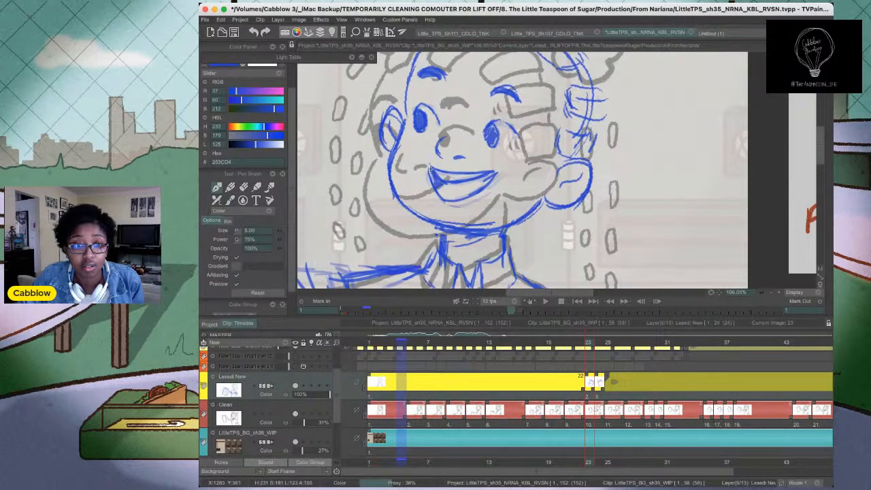
Mark the lower lip with a short stroke beneath the open smile
{"action": "scroll", "coordinate": [487, 184], "scroll_direction": "down", "scroll_amount": 5}
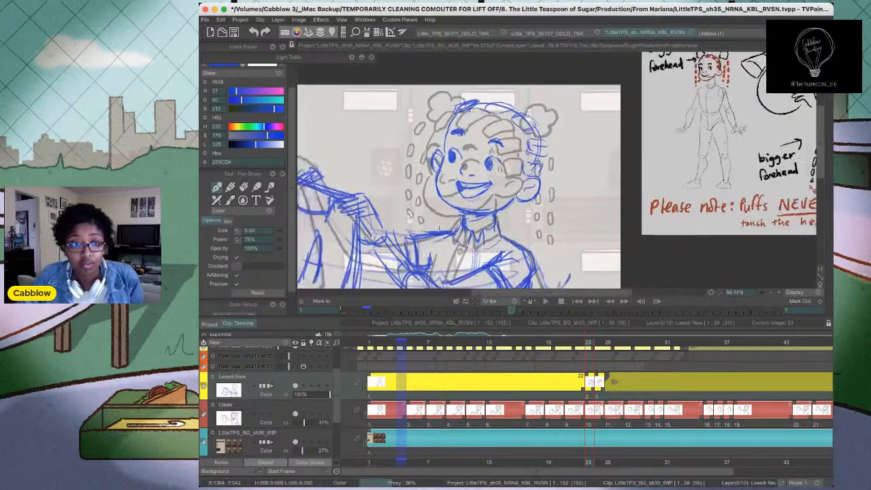
{"action": "left_click_drag", "start_coordinate": [435, 188], "coordinate": [579, 178]}
{"action": "scroll", "coordinate": [603, 180], "scroll_direction": "up", "scroll_amount": 3}
{"action": "scroll", "coordinate": [679, 171], "scroll_direction": "up", "scroll_amount": 4}
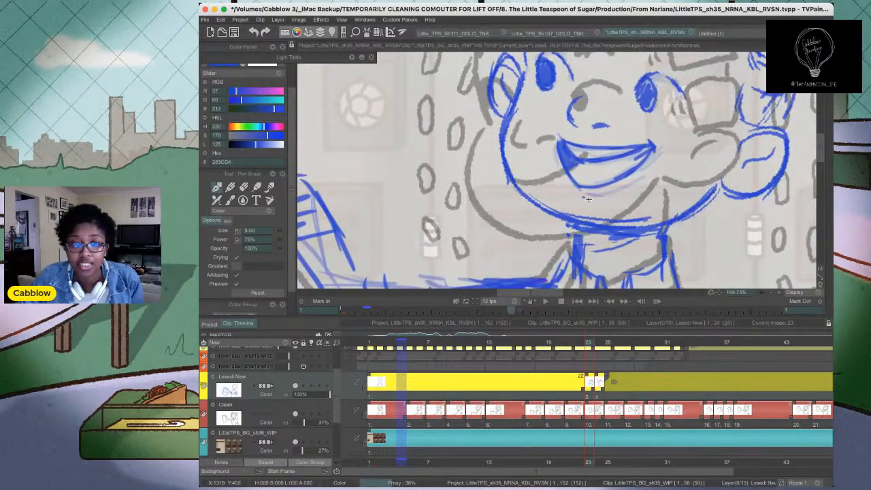
{"action": "scroll", "coordinate": [591, 182], "scroll_direction": "down", "scroll_amount": 4}
{"action": "left_click_drag", "start_coordinate": [590, 182], "coordinate": [628, 174]}
Add strokes to the hand and forearm holding the GA garment at frame 23
{"action": "scroll", "coordinate": [665, 189], "scroll_direction": "up", "scroll_amount": 2}
{"action": "scroll", "coordinate": [665, 189], "scroll_direction": "down", "scroll_amount": 3}
{"action": "mouse_move", "coordinate": [595, 212]}
{"action": "left_mouse_down"}
{"action": "mouse_move", "coordinate": [619, 188]}
{"action": "mouse_move", "coordinate": [642, 247]}
{"action": "mouse_move", "coordinate": [653, 250]}
{"action": "left_mouse_up"}
{"action": "scroll", "coordinate": [594, 175], "scroll_direction": "up", "scroll_amount": 2}
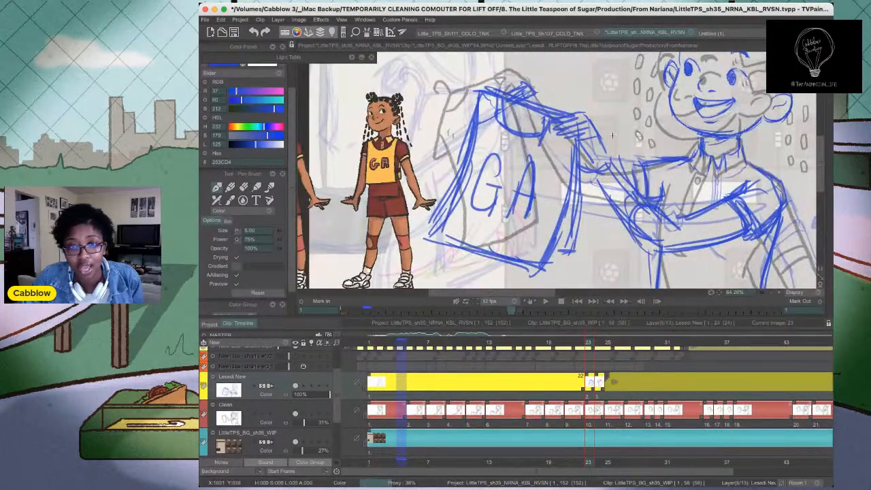
{"action": "mouse_move", "coordinate": [584, 132]}
{"action": "left_mouse_down"}
{"action": "mouse_move", "coordinate": [591, 169]}
{"action": "mouse_move", "coordinate": [668, 226]}
{"action": "mouse_move", "coordinate": [621, 160]}
{"action": "mouse_move", "coordinate": [701, 215]}
{"action": "mouse_move", "coordinate": [654, 169]}
{"action": "mouse_move", "coordinate": [617, 171]}
{"action": "left_mouse_up"}
{"action": "mouse_move", "coordinate": [572, 191]}
{"action": "left_mouse_down"}
{"action": "mouse_move", "coordinate": [586, 209]}
{"action": "mouse_move", "coordinate": [610, 206]}
{"action": "left_mouse_up"}
{"action": "scroll", "coordinate": [581, 126], "scroll_direction": "down", "scroll_amount": 3}
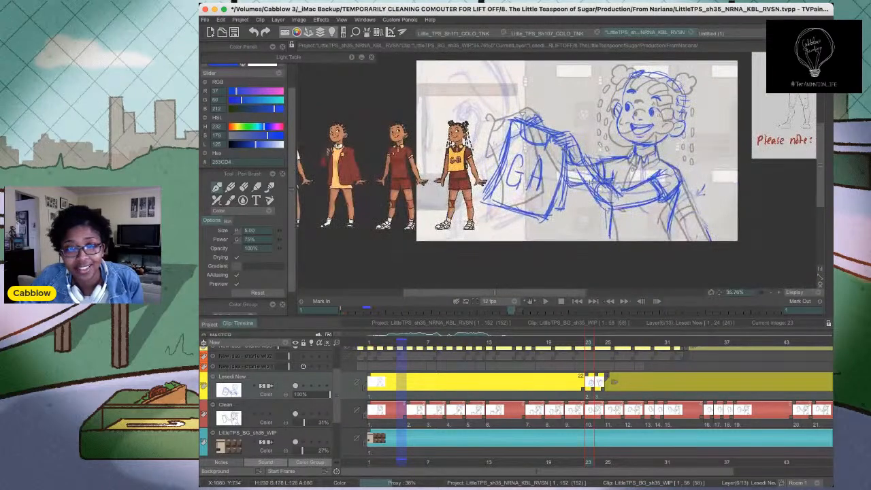
Split the Lesedi New layer's opening hold into a separate drawing instance at frame 4
{"action": "mouse_move", "coordinate": [592, 345]}
{"action": "left_mouse_down"}
{"action": "mouse_move", "coordinate": [373, 346]}
{"action": "mouse_move", "coordinate": [468, 341]}
{"action": "left_mouse_up"}
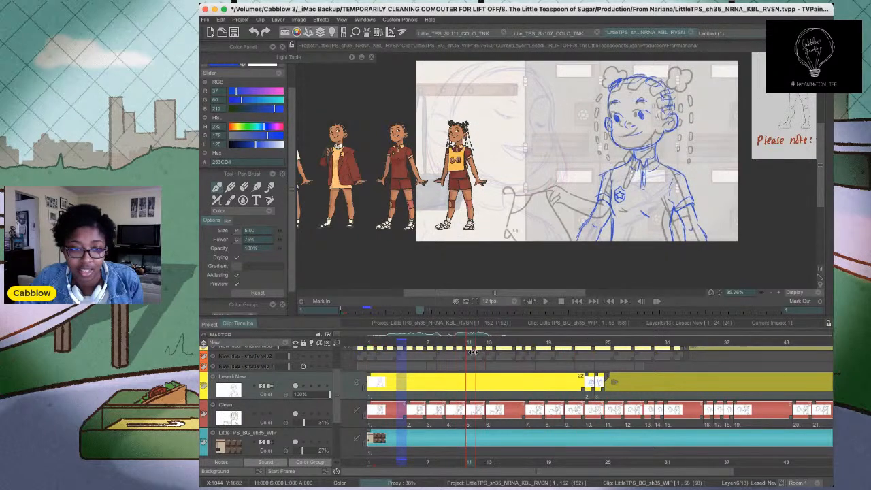
{"action": "key", "text": "shift+d"}
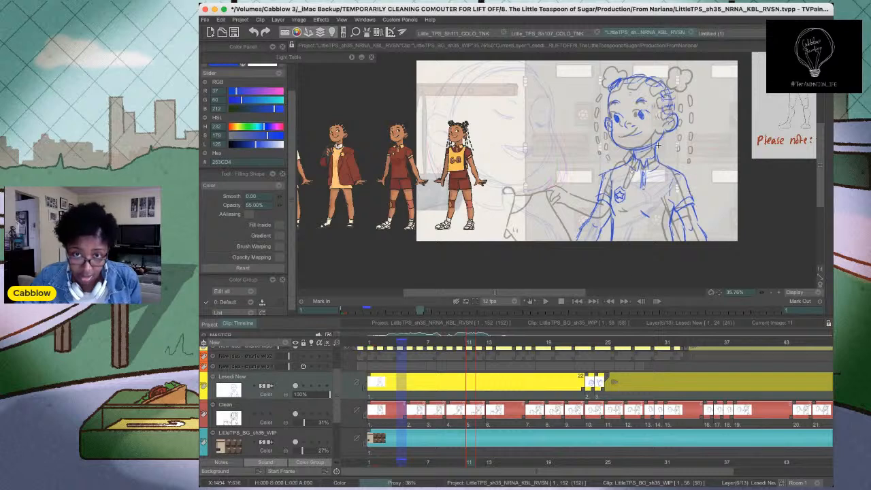
{"action": "left_click", "coordinate": [370, 344]}
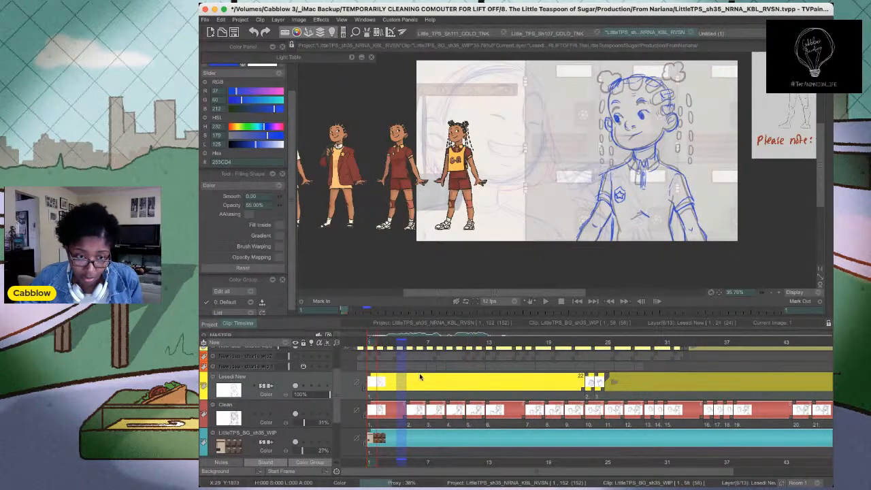
{"action": "left_click", "coordinate": [400, 343]}
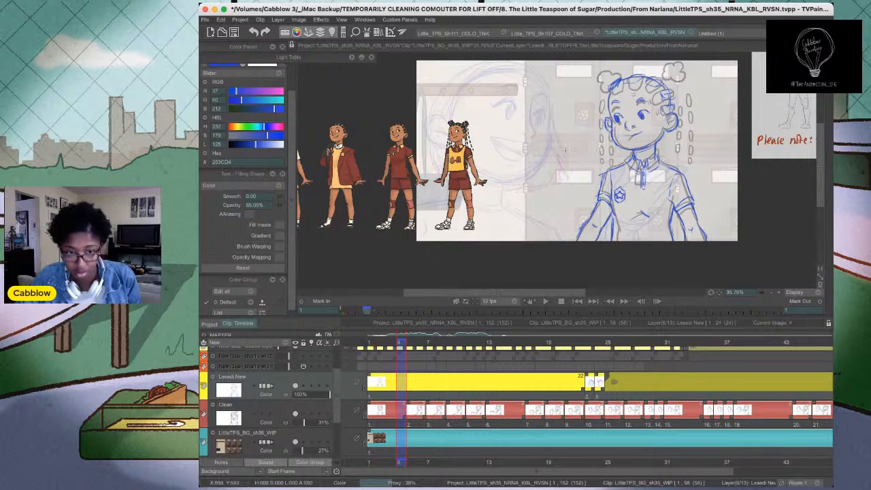
Select the blue head and upper body at frame 1, tilt and shift them toward the empty side of the shot, then deselect
{"action": "left_click", "coordinate": [373, 345]}
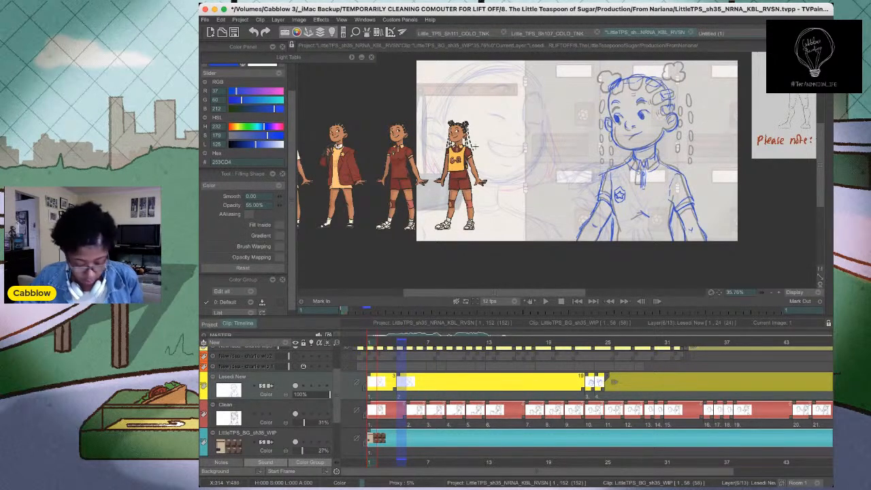
{"action": "key", "text": "b"}
{"action": "scroll", "coordinate": [619, 162], "scroll_direction": "up", "scroll_amount": 2}
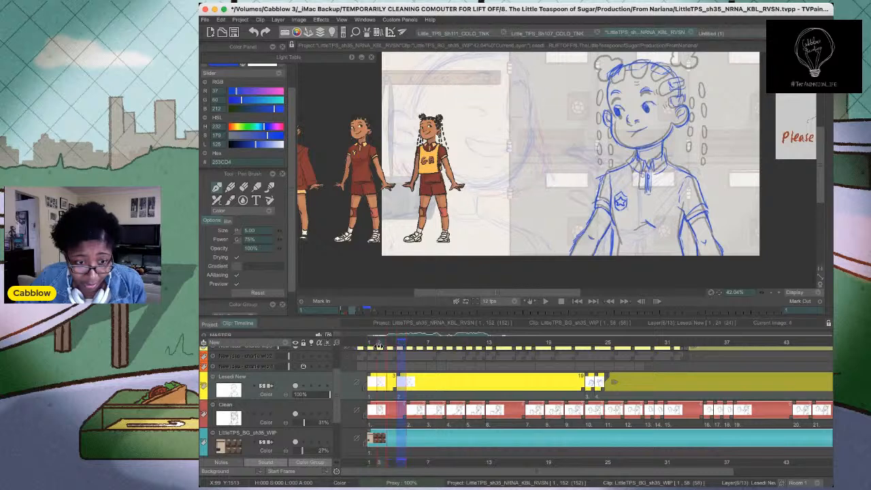
{"action": "scroll", "coordinate": [654, 138], "scroll_direction": "up", "scroll_amount": 1}
{"action": "key", "text": "s"}
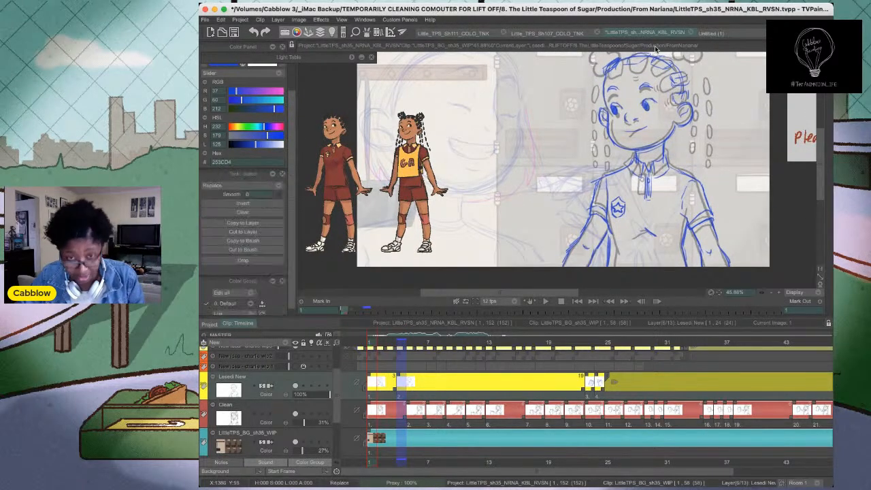
{"action": "mouse_move", "coordinate": [587, 270]}
{"action": "left_mouse_down"}
{"action": "mouse_move", "coordinate": [531, 77]}
{"action": "mouse_move", "coordinate": [749, 144]}
{"action": "mouse_move", "coordinate": [746, 267]}
{"action": "mouse_move", "coordinate": [694, 247]}
{"action": "mouse_move", "coordinate": [652, 246]}
{"action": "left_mouse_up"}
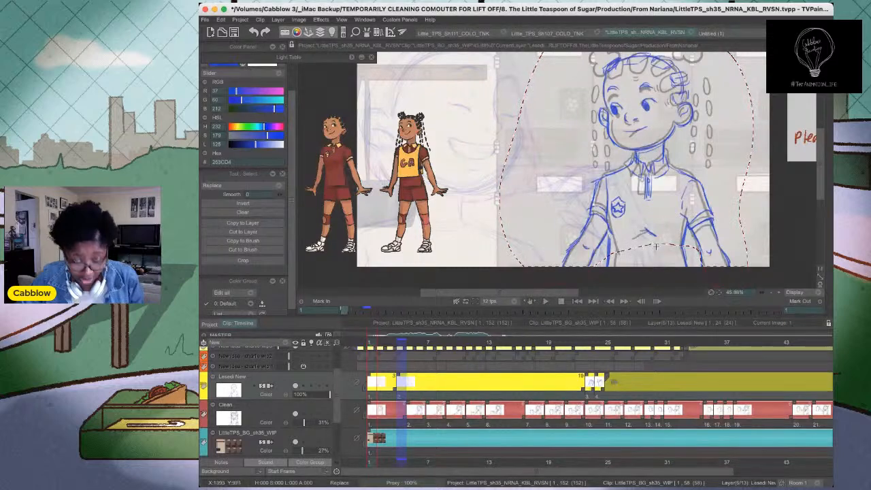
{"action": "key", "text": "t"}
{"action": "left_click_drag", "start_coordinate": [627, 150], "coordinate": [648, 244]}
{"action": "left_click_drag", "start_coordinate": [626, 150], "coordinate": [611, 155]}
{"action": "left_click_drag", "start_coordinate": [611, 154], "coordinate": [606, 158]}
{"action": "key", "text": "Return"}
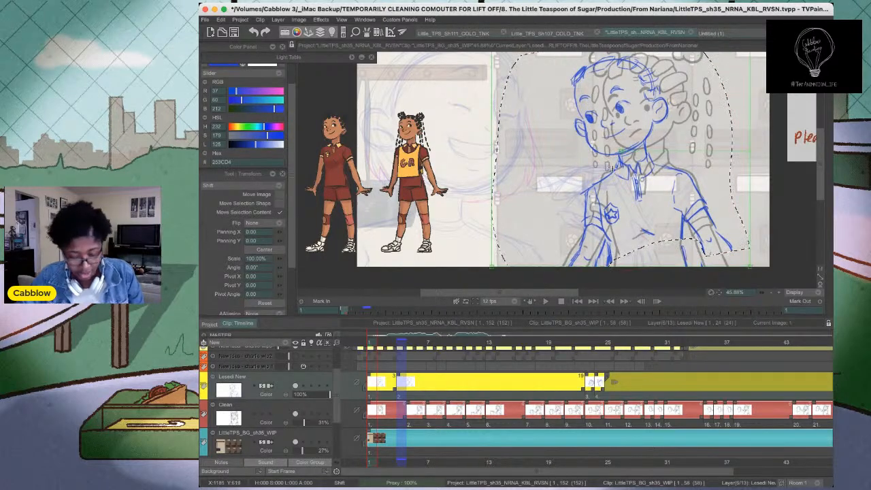
{"action": "key", "text": "super+d"}
{"action": "key", "text": "b"}
{"action": "key", "text": "b"}
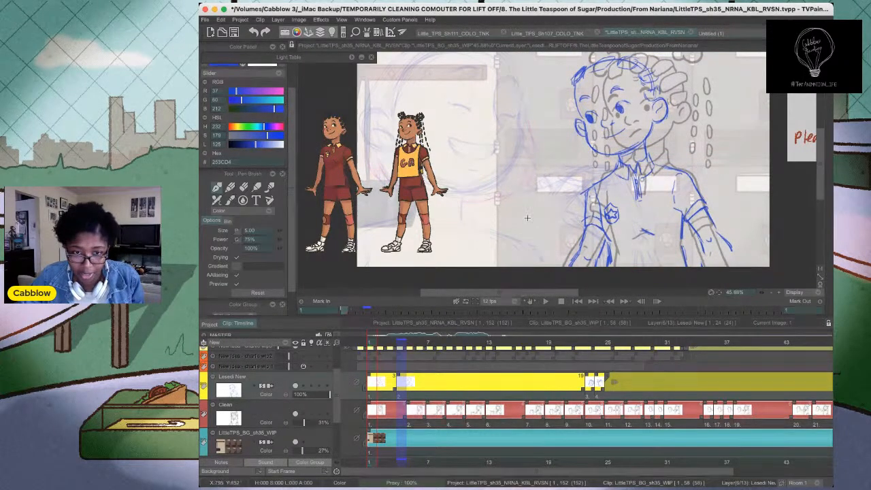
{"action": "mouse_move", "coordinate": [522, 195]}
{"action": "left_mouse_down"}
{"action": "mouse_move", "coordinate": [512, 231]}
{"action": "mouse_move", "coordinate": [542, 222]}
{"action": "left_mouse_up"}
{"action": "key", "text": "super+z"}
{"action": "key", "text": "super+z"}
{"action": "mouse_move", "coordinate": [516, 186]}
{"action": "left_mouse_down"}
{"action": "mouse_move", "coordinate": [519, 243]}
{"action": "mouse_move", "coordinate": [536, 219]}
{"action": "left_mouse_up"}
{"action": "key", "text": "super+z"}
{"action": "key", "text": "super+z"}
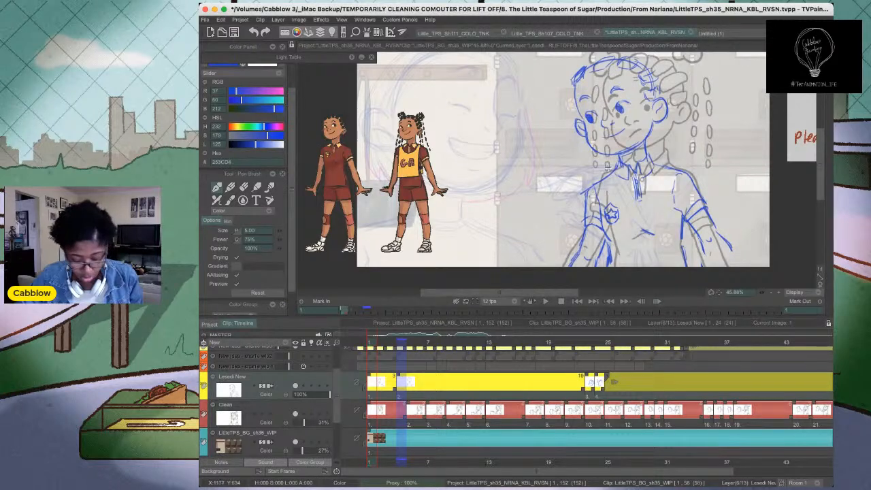
Fade the old blue chest, sleeve and arm lines at frame 1 with 55% opacity filled shapes
{"action": "key", "text": "f"}
{"action": "mouse_move", "coordinate": [592, 195]}
{"action": "left_mouse_down"}
{"action": "mouse_move", "coordinate": [566, 230]}
{"action": "mouse_move", "coordinate": [591, 287]}
{"action": "mouse_move", "coordinate": [604, 259]}
{"action": "mouse_move", "coordinate": [592, 197]}
{"action": "left_mouse_up"}
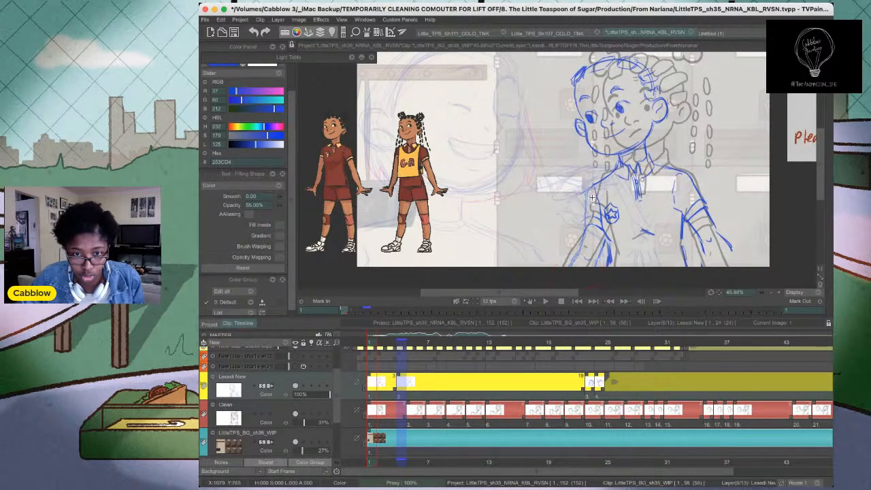
{"action": "mouse_move", "coordinate": [683, 169]}
{"action": "left_mouse_down"}
{"action": "mouse_move", "coordinate": [740, 225]}
{"action": "mouse_move", "coordinate": [688, 170]}
{"action": "left_mouse_up"}
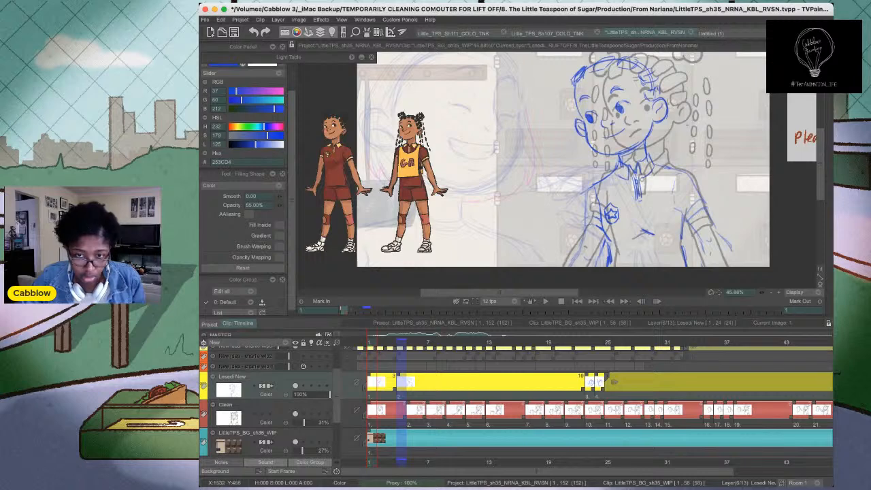
{"action": "key", "text": "b"}
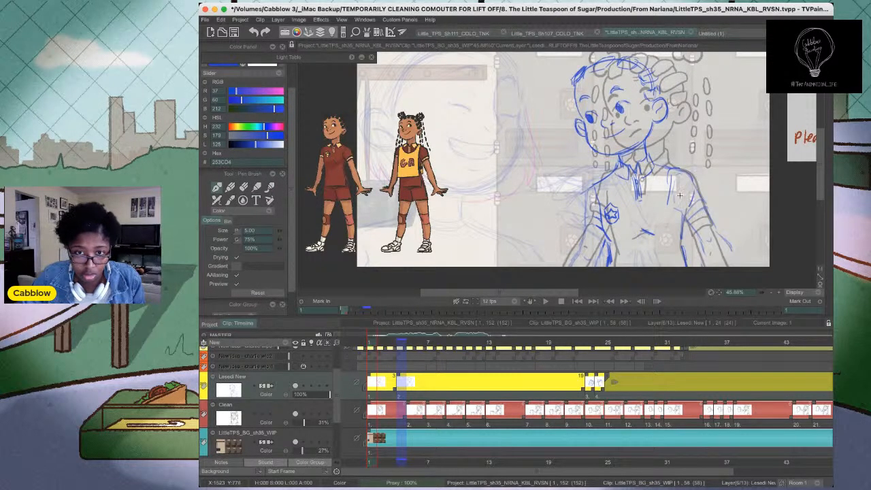
{"action": "mouse_move", "coordinate": [665, 175]}
{"action": "left_mouse_down"}
{"action": "mouse_move", "coordinate": [660, 209]}
{"action": "mouse_move", "coordinate": [681, 214]}
{"action": "mouse_move", "coordinate": [697, 194]}
{"action": "mouse_move", "coordinate": [709, 199]}
{"action": "mouse_move", "coordinate": [663, 198]}
{"action": "mouse_move", "coordinate": [707, 200]}
{"action": "mouse_move", "coordinate": [703, 185]}
{"action": "mouse_move", "coordinate": [714, 199]}
{"action": "left_mouse_up"}
{"action": "scroll", "coordinate": [657, 239], "scroll_direction": "up", "scroll_amount": 4}
{"action": "key", "text": "shift+d"}
{"action": "mouse_move", "coordinate": [728, 142]}
{"action": "left_mouse_down"}
{"action": "mouse_move", "coordinate": [712, 216]}
{"action": "mouse_move", "coordinate": [735, 147]}
{"action": "left_mouse_up"}
{"action": "left_click_drag", "start_coordinate": [697, 123], "coordinate": [745, 149]}
{"action": "key", "text": "d"}
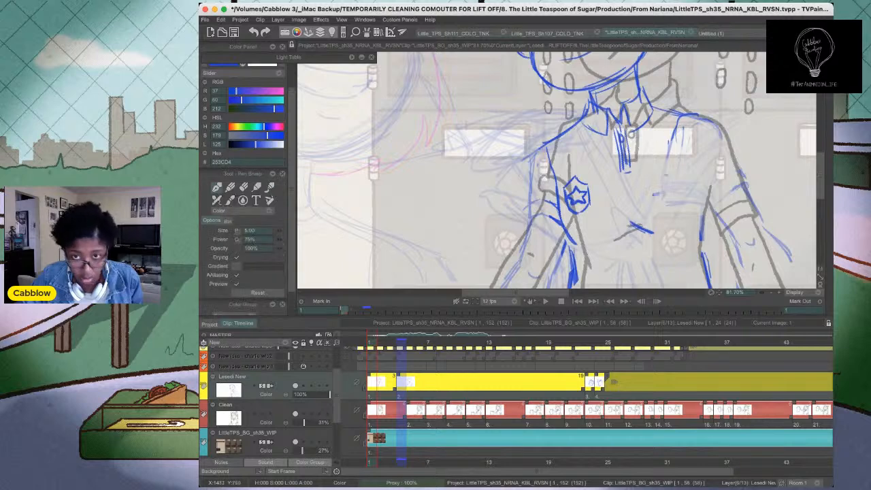
Redraw the shirt's shoulder line, sleeve edges and hem on the side away from the badge at frame 1
{"action": "left_click_drag", "start_coordinate": [680, 119], "coordinate": [661, 180]}
{"action": "left_click_drag", "start_coordinate": [669, 140], "coordinate": [659, 183]}
{"action": "mouse_move", "coordinate": [658, 183]}
{"action": "left_mouse_down"}
{"action": "mouse_move", "coordinate": [669, 172]}
{"action": "mouse_move", "coordinate": [695, 175]}
{"action": "mouse_move", "coordinate": [716, 180]}
{"action": "left_mouse_up"}
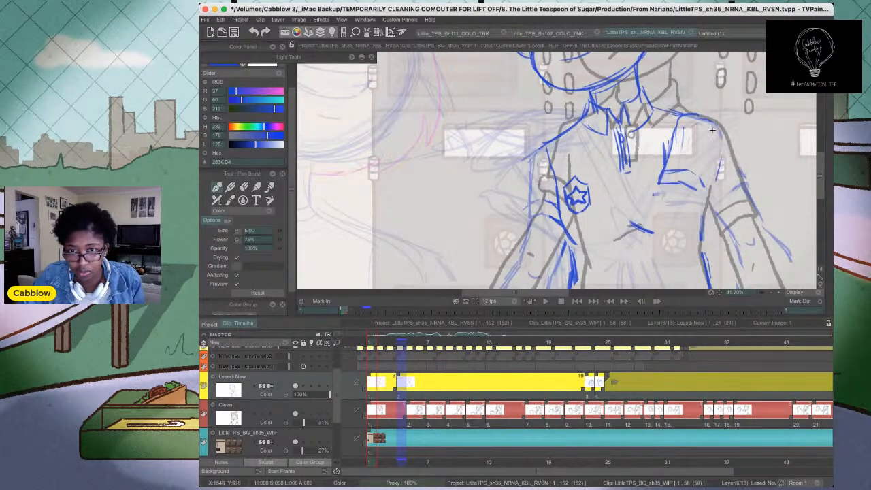
{"action": "left_click_drag", "start_coordinate": [720, 124], "coordinate": [716, 179]}
{"action": "left_click_drag", "start_coordinate": [656, 109], "coordinate": [683, 116]}
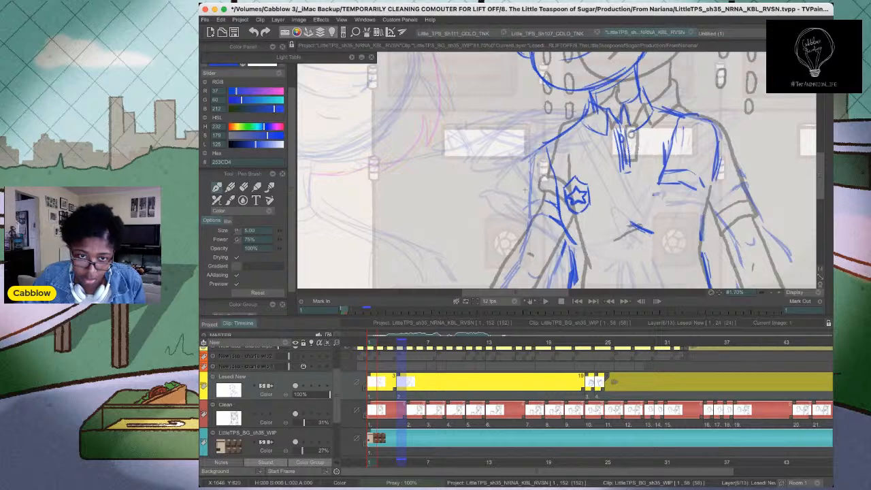
Draw the sleeve and arm on the badge side, angled down and outward from the shoulder
{"action": "mouse_move", "coordinate": [537, 159]}
{"action": "left_mouse_down"}
{"action": "mouse_move", "coordinate": [519, 219]}
{"action": "mouse_move", "coordinate": [525, 209]}
{"action": "mouse_move", "coordinate": [512, 206]}
{"action": "mouse_move", "coordinate": [534, 207]}
{"action": "mouse_move", "coordinate": [519, 214]}
{"action": "mouse_move", "coordinate": [529, 218]}
{"action": "mouse_move", "coordinate": [526, 178]}
{"action": "left_mouse_up"}
{"action": "left_click_drag", "start_coordinate": [557, 213], "coordinate": [541, 228]}
{"action": "mouse_move", "coordinate": [546, 221]}
{"action": "left_mouse_down"}
{"action": "mouse_move", "coordinate": [510, 219]}
{"action": "mouse_move", "coordinate": [513, 285]}
{"action": "left_mouse_up"}
{"action": "left_click_drag", "start_coordinate": [527, 189], "coordinate": [489, 254]}
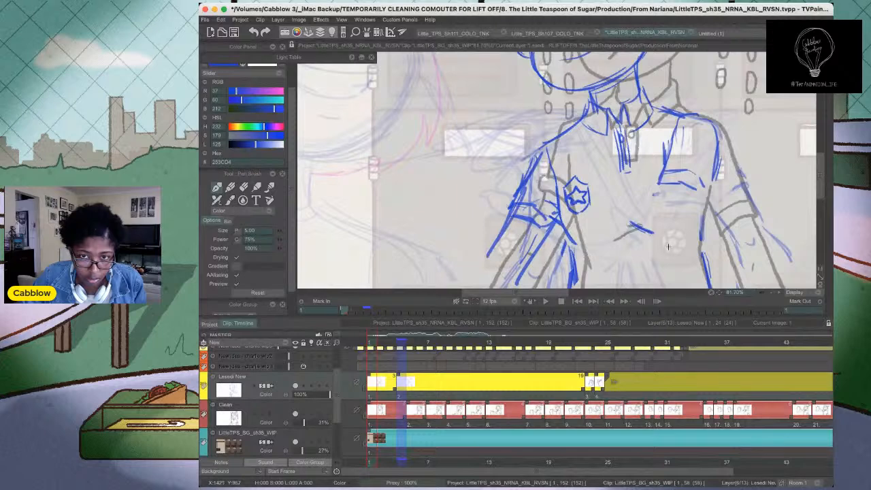
Draw the other arm reaching forward across the torso and a long curved outer contour down from the shoulder
{"action": "mouse_move", "coordinate": [611, 258]}
{"action": "left_mouse_down"}
{"action": "mouse_move", "coordinate": [666, 152]}
{"action": "mouse_move", "coordinate": [629, 232]}
{"action": "left_mouse_up"}
{"action": "left_click_drag", "start_coordinate": [697, 212], "coordinate": [667, 255]}
{"action": "mouse_move", "coordinate": [718, 129]}
{"action": "left_mouse_down"}
{"action": "mouse_move", "coordinate": [719, 166]}
{"action": "mouse_move", "coordinate": [747, 288]}
{"action": "left_mouse_up"}
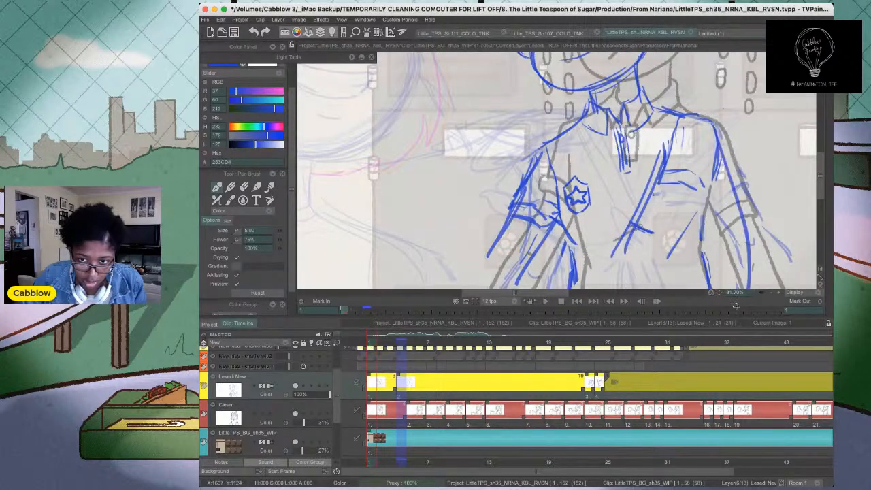
{"action": "key", "text": "super+z"}
{"action": "left_click_drag", "start_coordinate": [718, 130], "coordinate": [749, 289]}
{"action": "scroll", "coordinate": [678, 187], "scroll_direction": "down", "scroll_amount": 4}
{"action": "scroll", "coordinate": [612, 205], "scroll_direction": "down", "scroll_amount": 2}
{"action": "left_click_drag", "start_coordinate": [612, 204], "coordinate": [675, 211]}
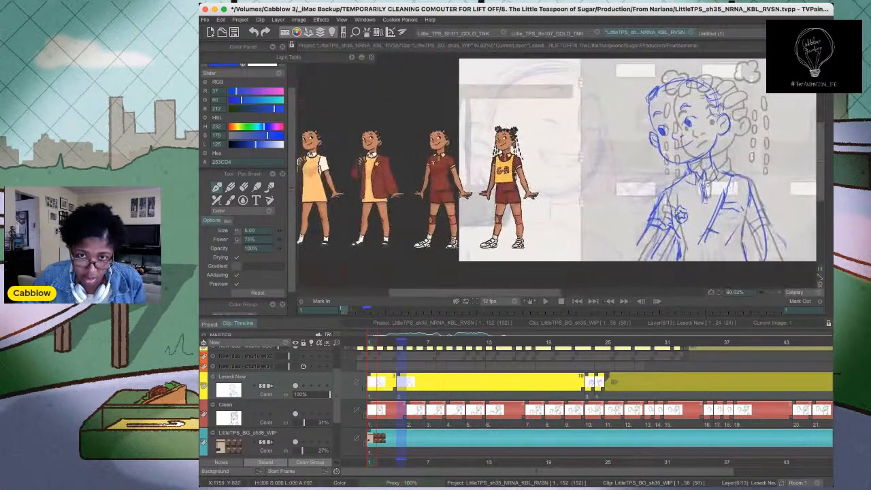
Rotate the whole blue figure at frame 1 by about 5° and nudge it toward the empty side, applying the transform
{"action": "key", "text": "super+t"}
{"action": "mouse_move", "coordinate": [711, 168]}
{"action": "left_mouse_down"}
{"action": "mouse_move", "coordinate": [726, 251]}
{"action": "mouse_move", "coordinate": [704, 170]}
{"action": "left_mouse_up"}
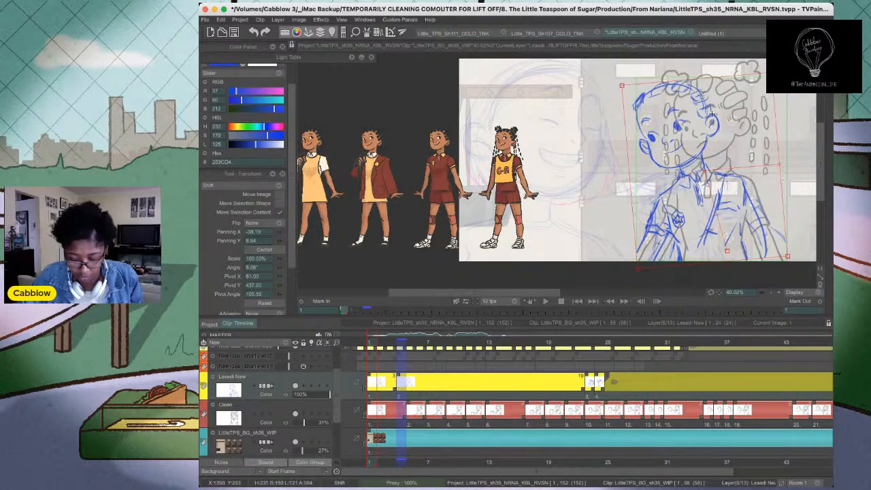
{"action": "key", "text": "Return"}
Fade both of Lesedi's filled eyes at frame 1 with semi-transparent filled shapes
{"action": "scroll", "coordinate": [623, 139], "scroll_direction": "up", "scroll_amount": 5}
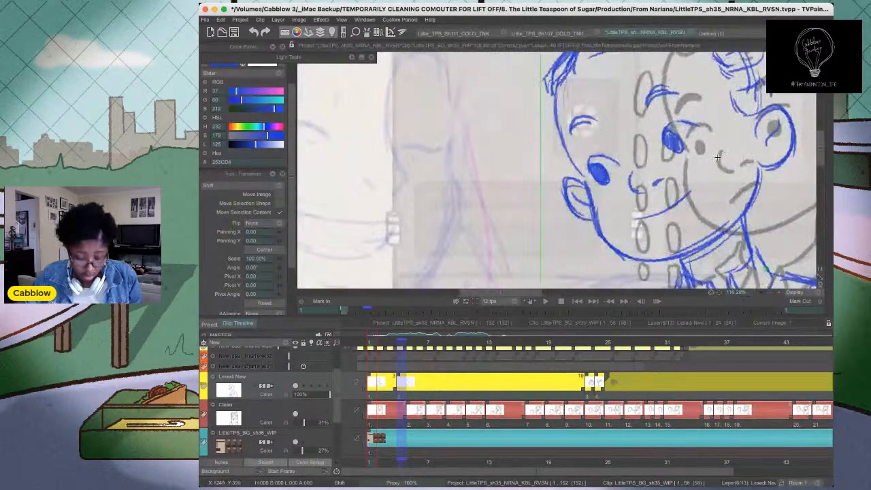
{"action": "mouse_move", "coordinate": [683, 129]}
{"action": "left_mouse_down"}
{"action": "mouse_move", "coordinate": [675, 159]}
{"action": "mouse_move", "coordinate": [684, 161]}
{"action": "left_mouse_up"}
{"action": "mouse_move", "coordinate": [685, 133]}
{"action": "left_mouse_down"}
{"action": "mouse_move", "coordinate": [690, 162]}
{"action": "mouse_move", "coordinate": [683, 133]}
{"action": "left_mouse_up"}
{"action": "mouse_move", "coordinate": [608, 161]}
{"action": "left_mouse_down"}
{"action": "mouse_move", "coordinate": [600, 182]}
{"action": "mouse_move", "coordinate": [608, 164]}
{"action": "mouse_move", "coordinate": [609, 184]}
{"action": "mouse_move", "coordinate": [611, 142]}
{"action": "mouse_move", "coordinate": [622, 165]}
{"action": "left_mouse_up"}
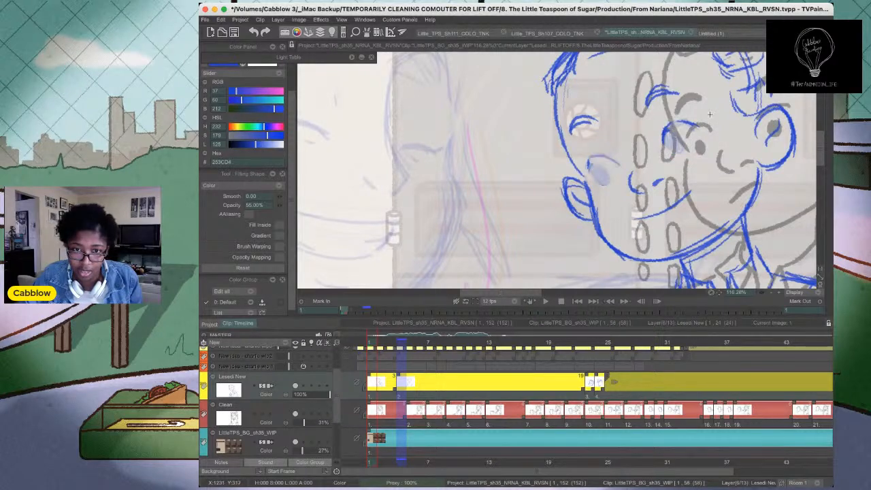
{"action": "left_click_drag", "start_coordinate": [705, 117], "coordinate": [679, 147]}
Redraw both eyes with smaller filled pupils under lowered upper lids and lid creases
{"action": "key", "text": "b"}
{"action": "mouse_move", "coordinate": [608, 182]}
{"action": "left_mouse_down"}
{"action": "mouse_move", "coordinate": [598, 174]}
{"action": "mouse_move", "coordinate": [609, 182]}
{"action": "left_mouse_up"}
{"action": "mouse_move", "coordinate": [676, 154]}
{"action": "left_mouse_down"}
{"action": "mouse_move", "coordinate": [687, 148]}
{"action": "mouse_move", "coordinate": [673, 146]}
{"action": "left_mouse_up"}
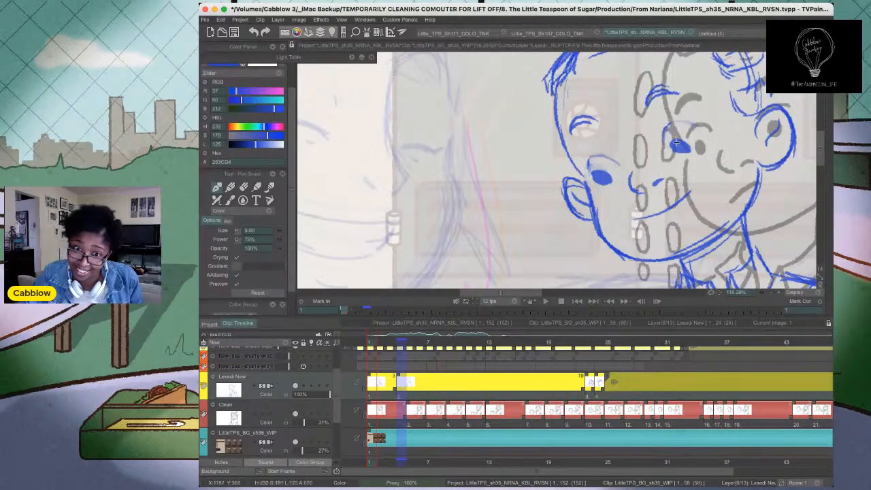
{"action": "left_click_drag", "start_coordinate": [670, 144], "coordinate": [659, 146]}
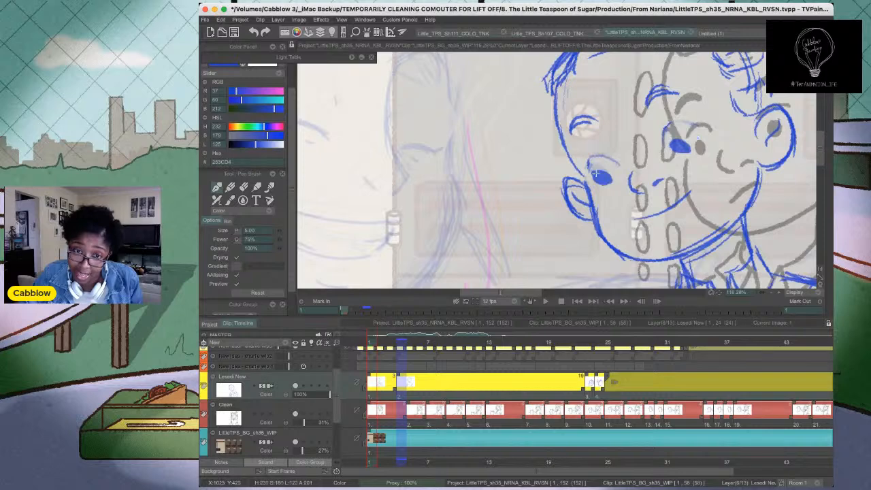
{"action": "left_click_drag", "start_coordinate": [590, 175], "coordinate": [620, 166]}
{"action": "left_click_drag", "start_coordinate": [676, 145], "coordinate": [706, 138]}
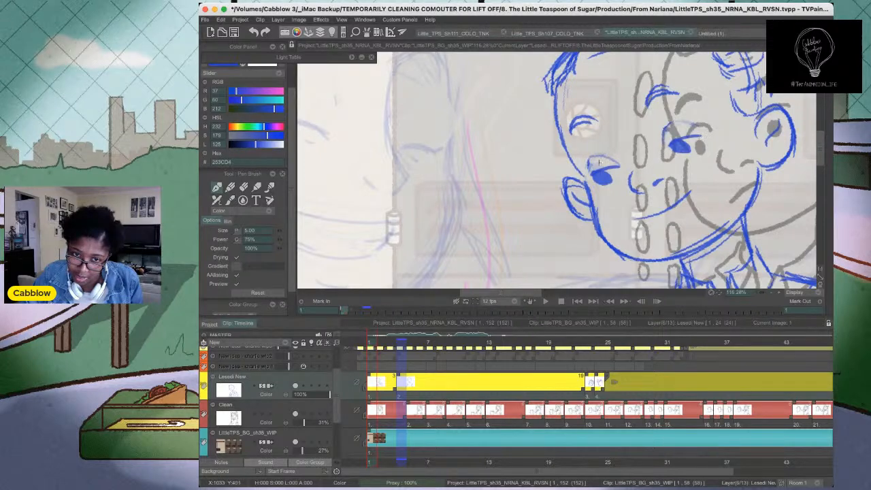
{"action": "left_click_drag", "start_coordinate": [589, 162], "coordinate": [604, 156]}
{"action": "left_click_drag", "start_coordinate": [667, 139], "coordinate": [676, 124]}
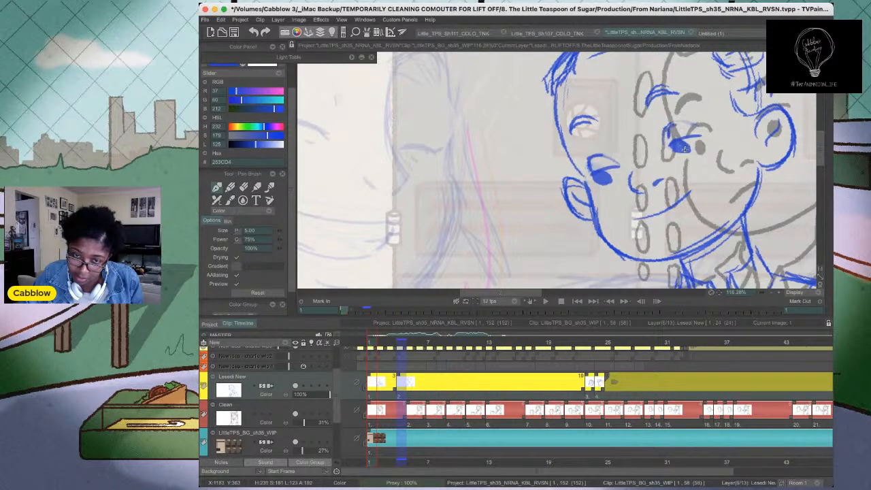
Extend the forward arm to the frame edge, add its sleeve hem and back contour strokes, and check the pose in a mirrored view
{"action": "scroll", "coordinate": [569, 113], "scroll_direction": "down", "scroll_amount": 5}
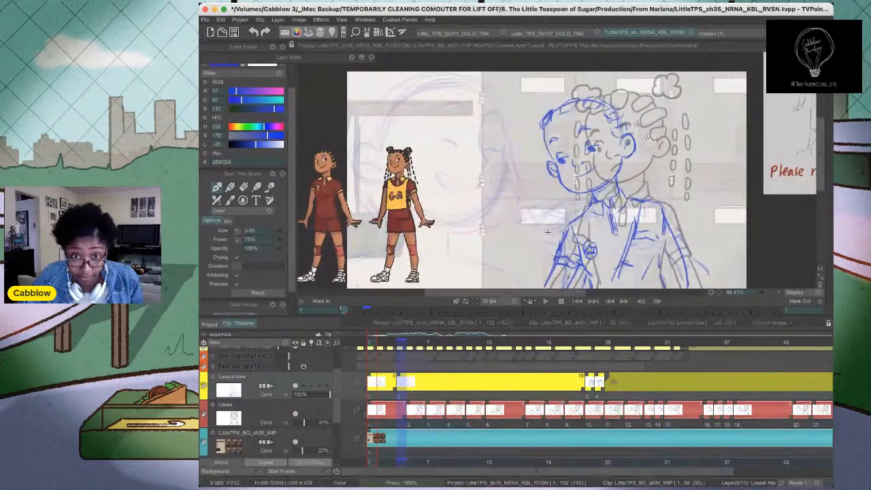
{"action": "left_click_drag", "start_coordinate": [568, 113], "coordinate": [586, 90]}
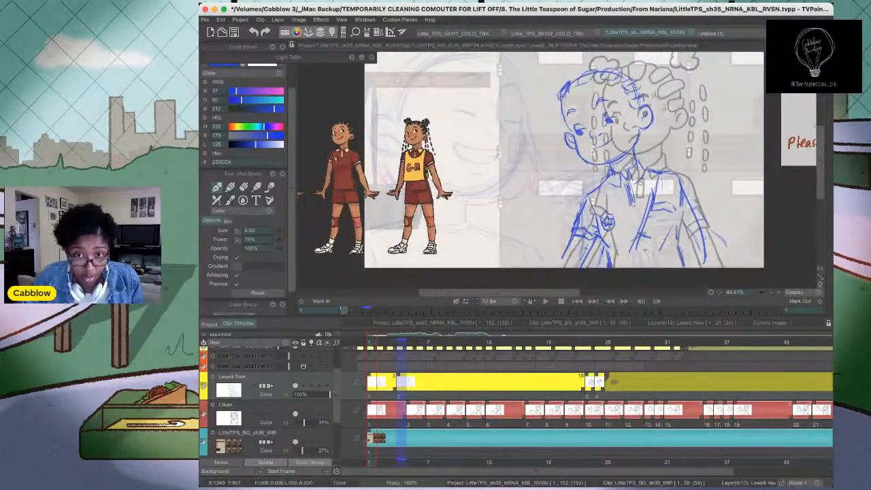
{"action": "left_click_drag", "start_coordinate": [641, 234], "coordinate": [625, 268]}
{"action": "left_click_drag", "start_coordinate": [667, 229], "coordinate": [654, 266]}
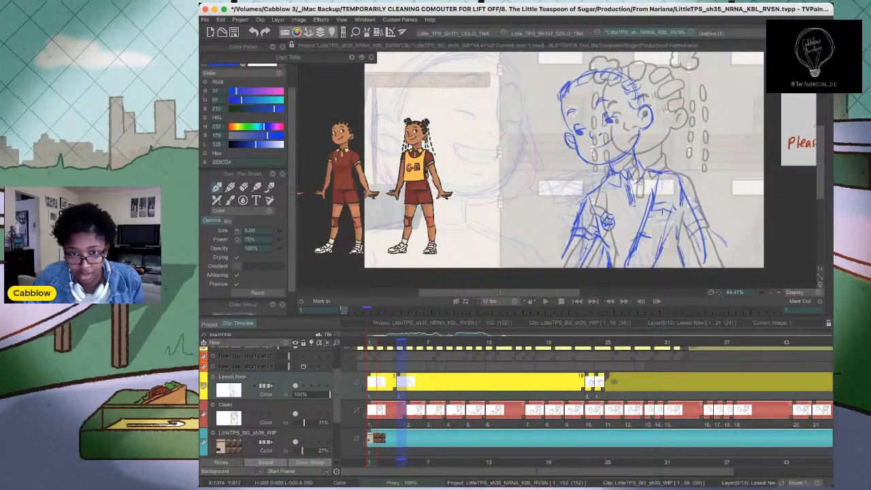
{"action": "left_click_drag", "start_coordinate": [653, 210], "coordinate": [676, 218]}
{"action": "left_click_drag", "start_coordinate": [677, 188], "coordinate": [686, 267]}
{"action": "left_click_drag", "start_coordinate": [684, 235], "coordinate": [687, 273]}
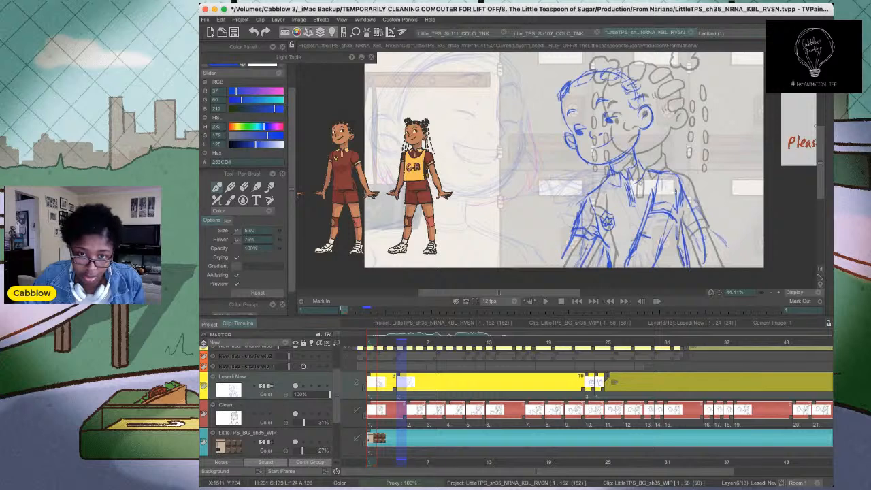
{"action": "left_click_drag", "start_coordinate": [676, 194], "coordinate": [697, 267]}
{"action": "key", "text": "h"}
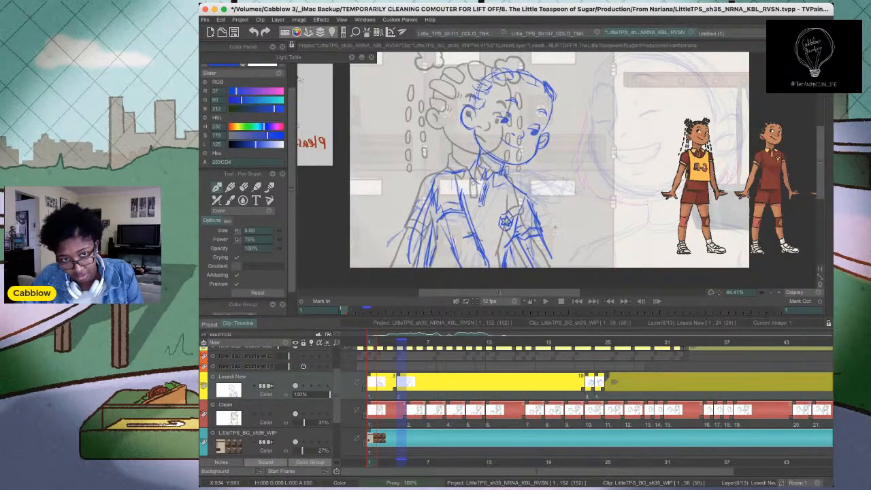
{"action": "key", "text": "h"}
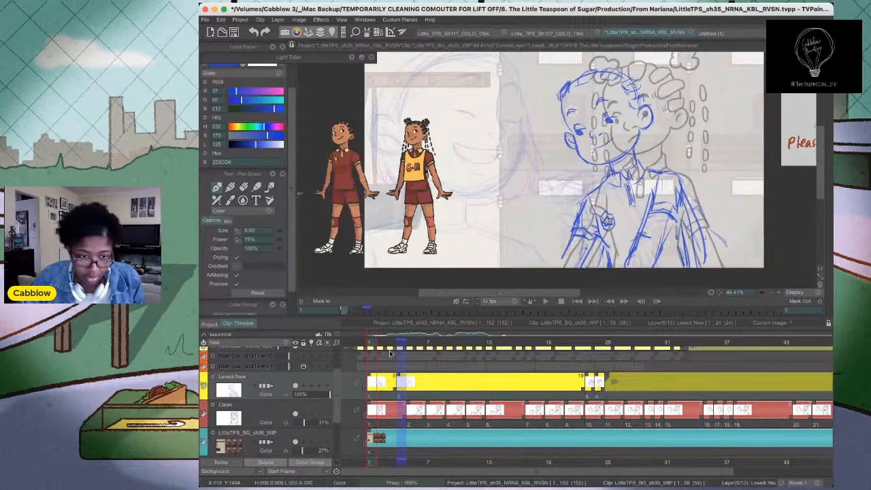
Extend the opening Lesedi New drawing to a five-frame hold and hide the Clean layer, playing the shot to judge the timing
{"action": "key", "text": "Return"}
{"action": "key", "text": "Return"}
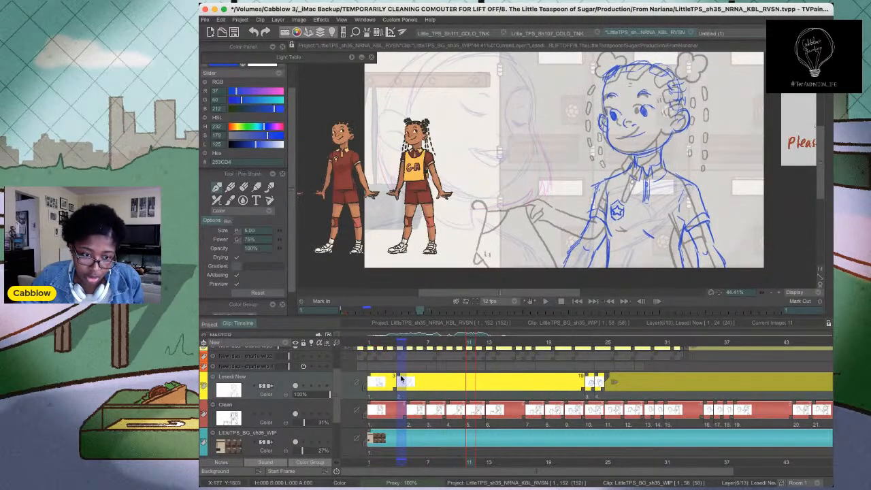
{"action": "left_click_drag", "start_coordinate": [401, 379], "coordinate": [434, 379]}
{"action": "key", "text": "Return"}
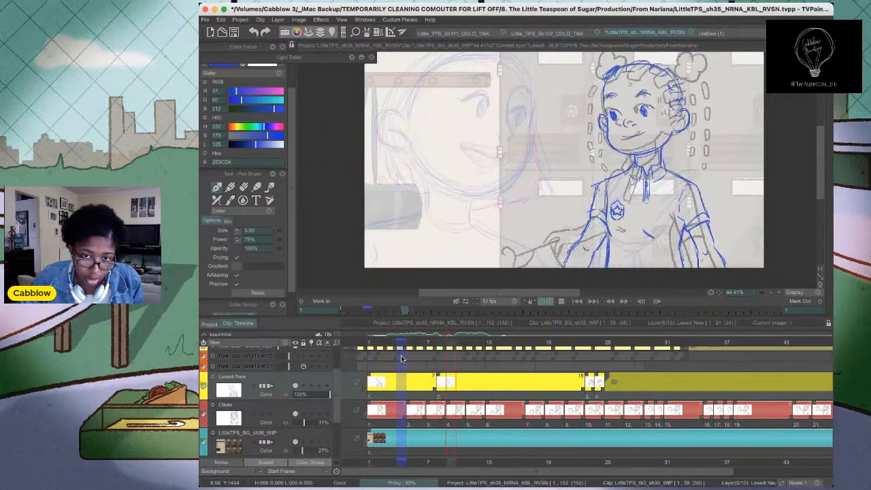
{"action": "key", "text": "Return"}
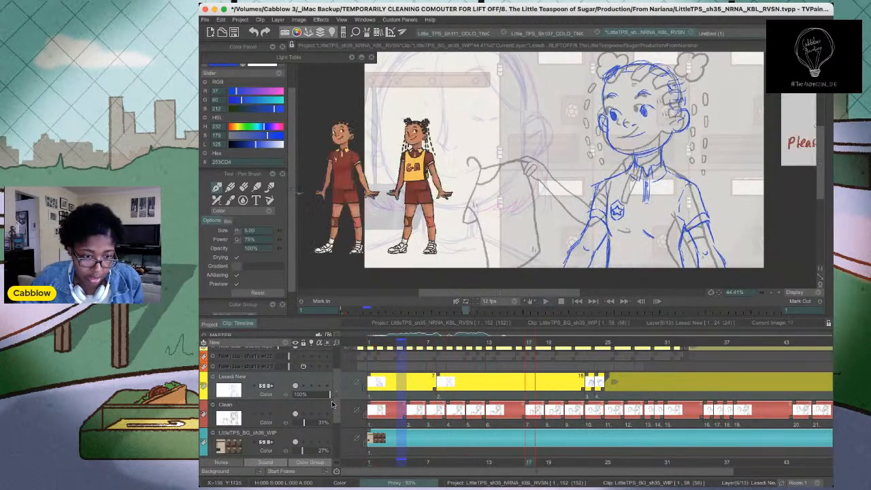
{"action": "left_click", "coordinate": [294, 416]}
{"action": "key", "text": "Return"}
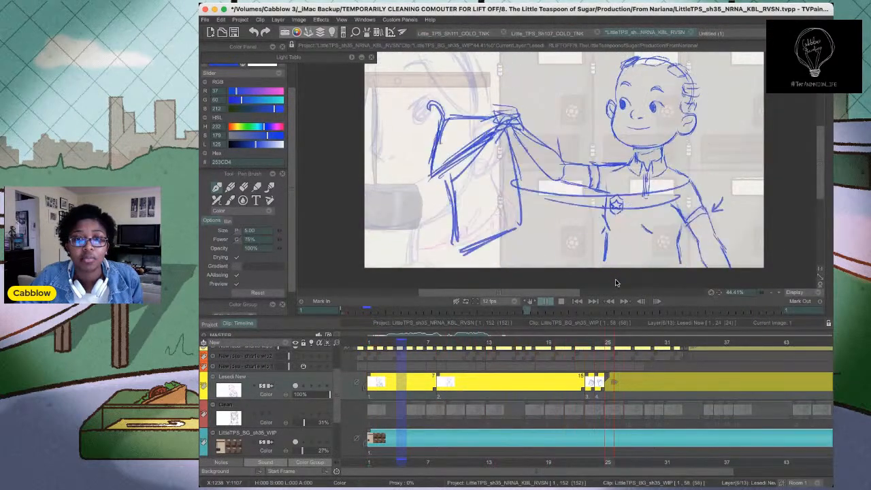
{"action": "key", "text": "Return"}
{"action": "mouse_move", "coordinate": [443, 345]}
{"action": "left_mouse_down"}
{"action": "mouse_move", "coordinate": [500, 350]}
{"action": "mouse_move", "coordinate": [369, 359]}
{"action": "mouse_move", "coordinate": [421, 361]}
{"action": "mouse_move", "coordinate": [416, 382]}
{"action": "left_mouse_up"}
Split the Lesedi New hold into a new drawing at frame 10 with a short angled stroke beside the badge-side arm
{"action": "left_click", "coordinate": [374, 344]}
{"action": "left_click_drag", "start_coordinate": [373, 344], "coordinate": [466, 355]}
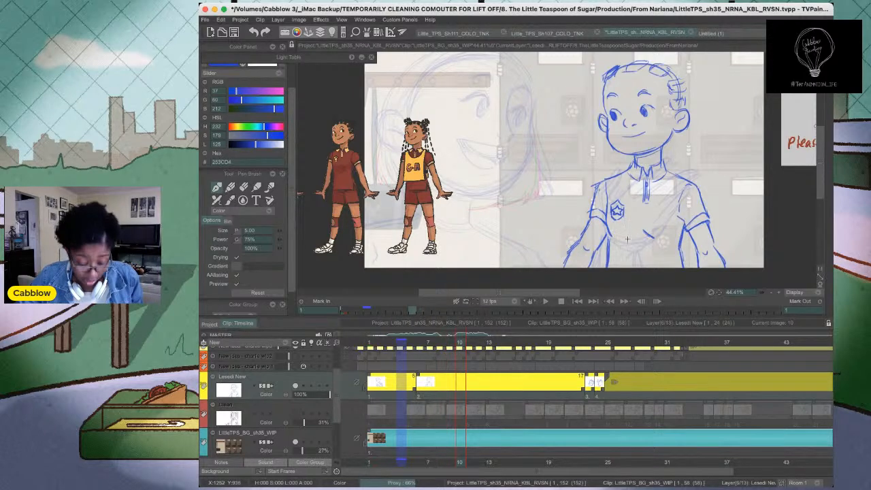
{"action": "mouse_move", "coordinate": [591, 189]}
{"action": "left_mouse_down"}
{"action": "mouse_move", "coordinate": [570, 240]}
{"action": "mouse_move", "coordinate": [564, 216]}
{"action": "left_mouse_up"}
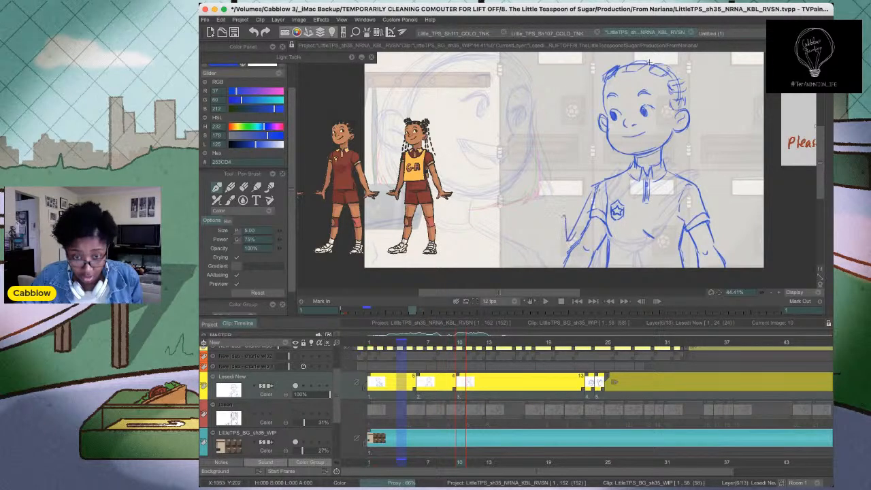
{"action": "mouse_move", "coordinate": [452, 350]}
{"action": "left_mouse_down"}
{"action": "mouse_move", "coordinate": [443, 349]}
{"action": "mouse_move", "coordinate": [462, 349]}
{"action": "left_mouse_up"}
Fade the torso and both lowered arms at frame 10 with semi-transparent filled shapes, keeping the head solid
{"action": "key", "text": "shift+d"}
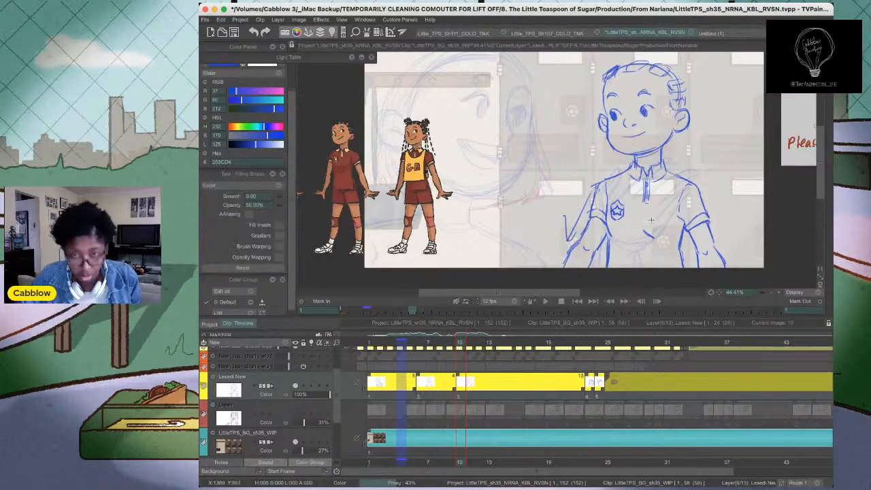
{"action": "mouse_move", "coordinate": [607, 197]}
{"action": "left_mouse_down"}
{"action": "mouse_move", "coordinate": [615, 288]}
{"action": "mouse_move", "coordinate": [618, 262]}
{"action": "left_mouse_up"}
{"action": "mouse_move", "coordinate": [738, 206]}
{"action": "left_mouse_down"}
{"action": "mouse_move", "coordinate": [697, 275]}
{"action": "mouse_move", "coordinate": [728, 272]}
{"action": "left_mouse_up"}
{"action": "mouse_move", "coordinate": [738, 212]}
{"action": "left_mouse_down"}
{"action": "mouse_move", "coordinate": [633, 260]}
{"action": "mouse_move", "coordinate": [707, 278]}
{"action": "left_mouse_up"}
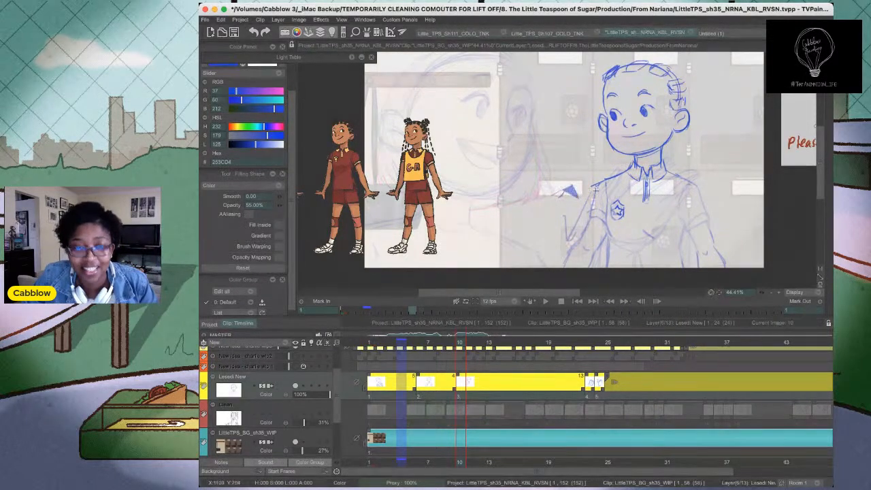
Draw two raised hands at frame 10, one out beside the body and one in front of the chest badge
{"action": "key", "text": "b"}
{"action": "left_click_drag", "start_coordinate": [570, 181], "coordinate": [579, 194]}
{"action": "left_click_drag", "start_coordinate": [571, 179], "coordinate": [550, 203]}
{"action": "mouse_move", "coordinate": [564, 196]}
{"action": "left_mouse_down"}
{"action": "mouse_move", "coordinate": [553, 207]}
{"action": "mouse_move", "coordinate": [571, 198]}
{"action": "left_mouse_up"}
{"action": "mouse_move", "coordinate": [646, 192]}
{"action": "left_mouse_down"}
{"action": "mouse_move", "coordinate": [619, 205]}
{"action": "mouse_move", "coordinate": [645, 209]}
{"action": "left_mouse_up"}
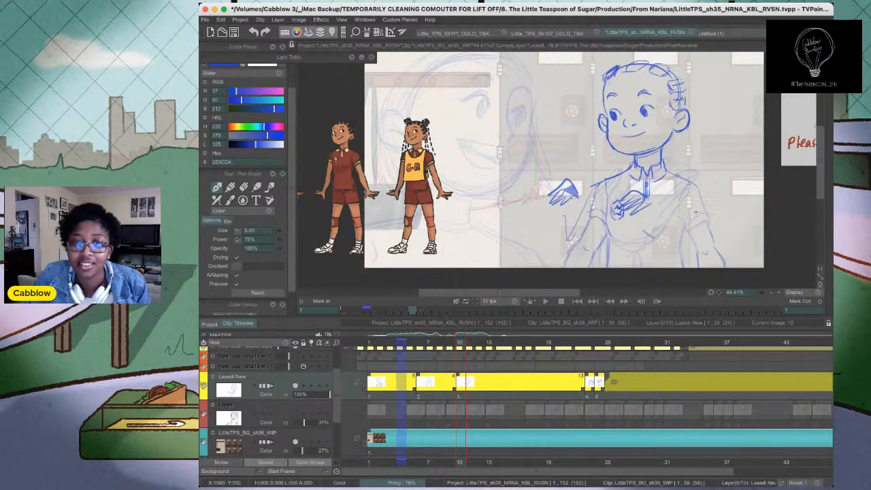
Draw the garment's top edge between the two hands and its side edges hanging down to the frame's lower border
{"action": "left_click_drag", "start_coordinate": [558, 193], "coordinate": [613, 204]}
{"action": "left_click_drag", "start_coordinate": [550, 209], "coordinate": [528, 264]}
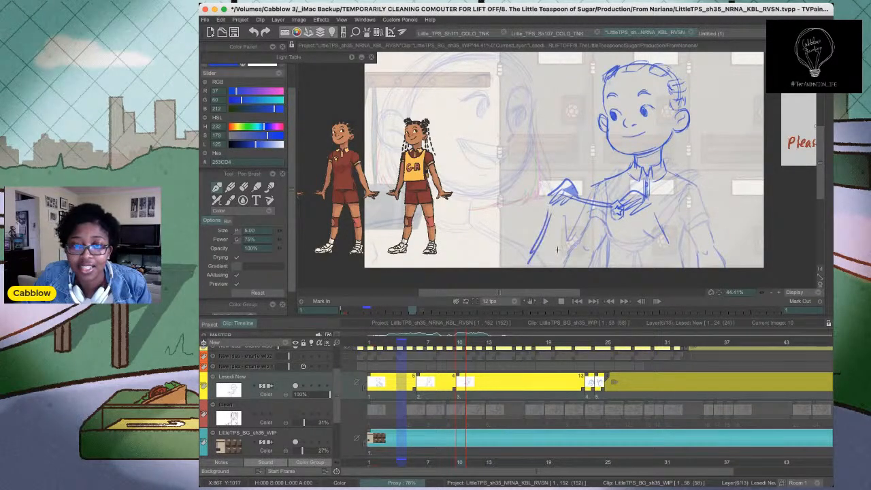
{"action": "mouse_move", "coordinate": [627, 218]}
{"action": "left_mouse_down"}
{"action": "mouse_move", "coordinate": [623, 267]}
{"action": "mouse_move", "coordinate": [669, 267]}
{"action": "left_mouse_up"}
Draw the bent arm behind the chest hand, with its forearm, elbow, shoulder and banded sleeve hem
{"action": "left_click_drag", "start_coordinate": [652, 202], "coordinate": [673, 242]}
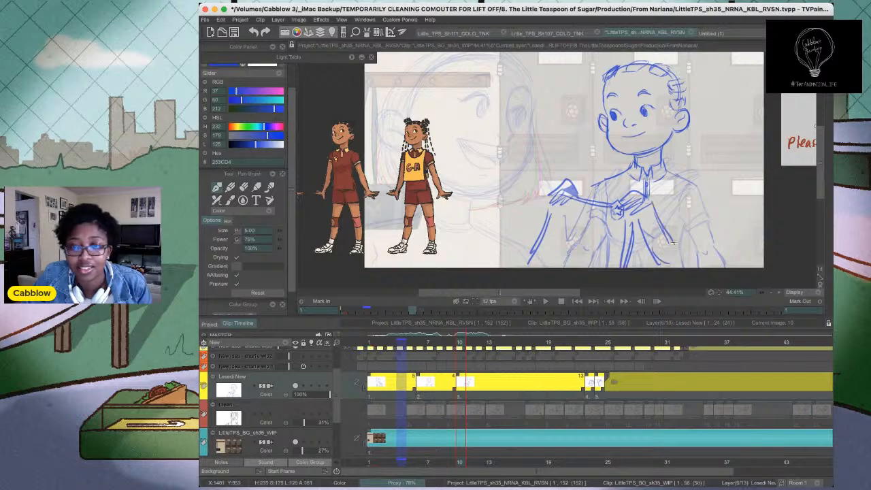
{"action": "left_click_drag", "start_coordinate": [676, 180], "coordinate": [699, 233]}
{"action": "left_click_drag", "start_coordinate": [694, 198], "coordinate": [699, 252]}
{"action": "left_click_drag", "start_coordinate": [654, 209], "coordinate": [686, 246]}
{"action": "mouse_move", "coordinate": [654, 211]}
{"action": "left_mouse_down"}
{"action": "mouse_move", "coordinate": [684, 245]}
{"action": "mouse_move", "coordinate": [668, 264]}
{"action": "left_mouse_up"}
{"action": "left_click_drag", "start_coordinate": [658, 254], "coordinate": [691, 255]}
{"action": "left_click_drag", "start_coordinate": [675, 202], "coordinate": [673, 220]}
{"action": "left_click_drag", "start_coordinate": [672, 221], "coordinate": [695, 218]}
{"action": "mouse_move", "coordinate": [680, 181]}
{"action": "left_mouse_down"}
{"action": "mouse_move", "coordinate": [695, 193]}
{"action": "mouse_move", "coordinate": [697, 256]}
{"action": "left_mouse_up"}
{"action": "left_click_drag", "start_coordinate": [693, 224], "coordinate": [695, 261]}
{"action": "left_click_drag", "start_coordinate": [698, 254], "coordinate": [675, 264]}
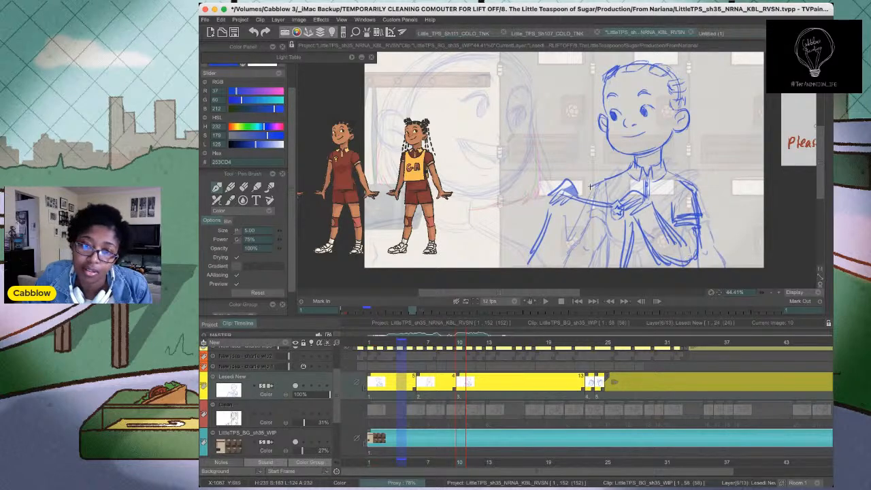
Add the badge-side shoulder stroke, reinforce the garment's hanging edges and letter GA on its front
{"action": "mouse_move", "coordinate": [594, 184]}
{"action": "left_mouse_down"}
{"action": "mouse_move", "coordinate": [587, 203]}
{"action": "mouse_move", "coordinate": [615, 209]}
{"action": "left_mouse_up"}
{"action": "left_click_drag", "start_coordinate": [632, 228], "coordinate": [622, 266]}
{"action": "left_click_drag", "start_coordinate": [562, 209], "coordinate": [542, 257]}
{"action": "mouse_move", "coordinate": [575, 233]}
{"action": "left_mouse_down"}
{"action": "mouse_move", "coordinate": [573, 249]}
{"action": "mouse_move", "coordinate": [596, 257]}
{"action": "mouse_move", "coordinate": [599, 245]}
{"action": "left_mouse_up"}
{"action": "left_click_drag", "start_coordinate": [539, 247], "coordinate": [526, 270]}
{"action": "left_click_drag", "start_coordinate": [626, 215], "coordinate": [620, 249]}
{"action": "left_click_drag", "start_coordinate": [627, 229], "coordinate": [617, 264]}
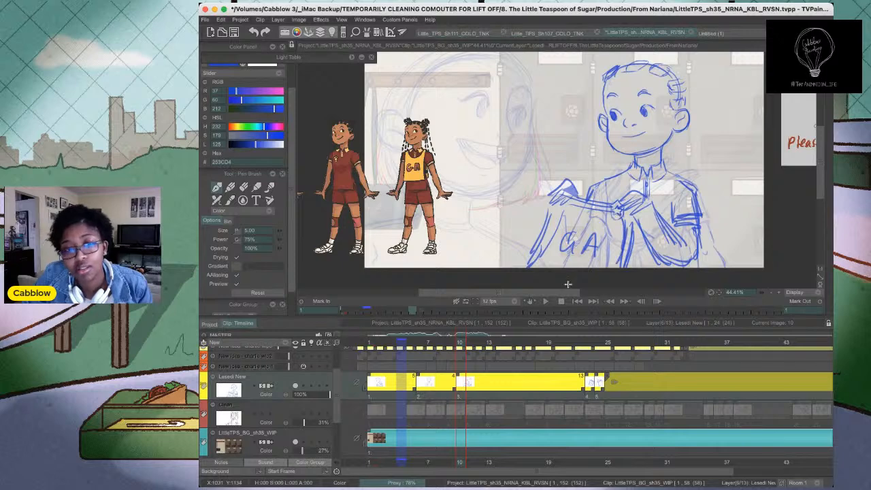
Play back the shot, cut the outstretched-arm garment drawing from frame 24 and paste it at frame 0
{"action": "left_click", "coordinate": [377, 346]}
{"action": "key", "text": "Return"}
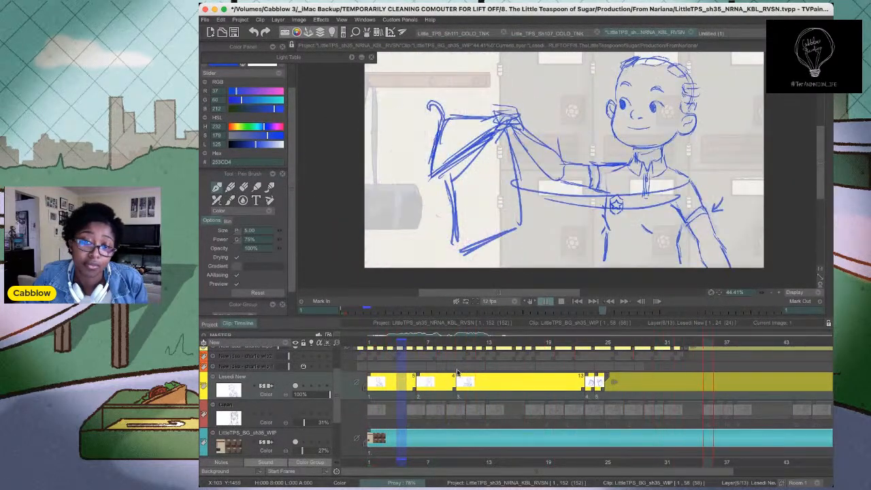
{"action": "left_click", "coordinate": [589, 345]}
{"action": "left_click_drag", "start_coordinate": [590, 345], "coordinate": [600, 349]}
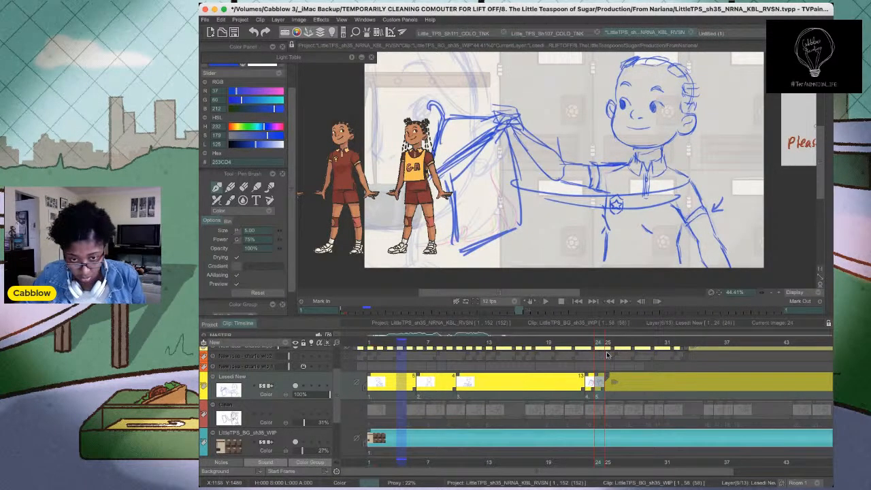
{"action": "key", "text": "Delete"}
{"action": "left_click", "coordinate": [362, 344]}
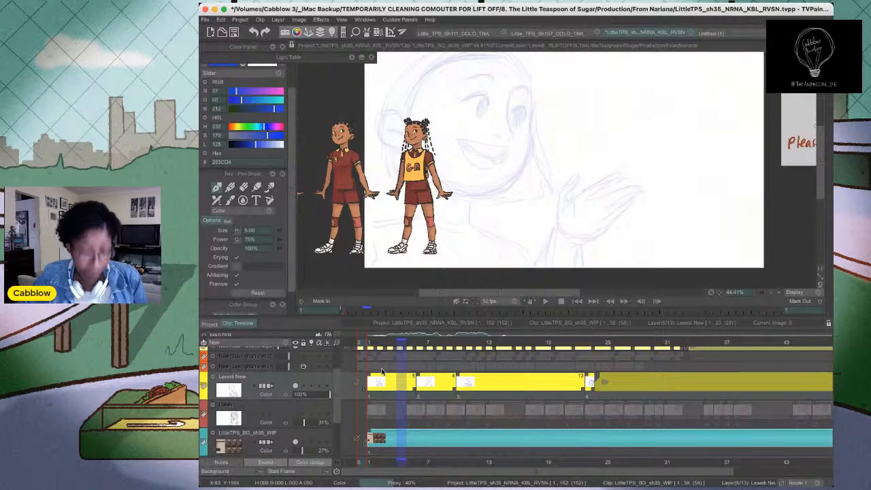
{"action": "key", "text": "super+v"}
Set the clip's in point at frame 1
{"action": "left_click", "coordinate": [372, 342]}
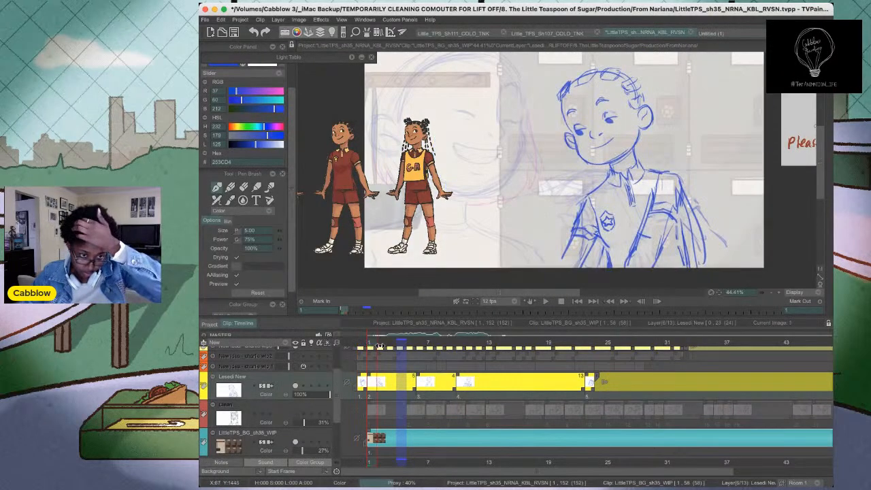
{"action": "right_click", "coordinate": [369, 341]}
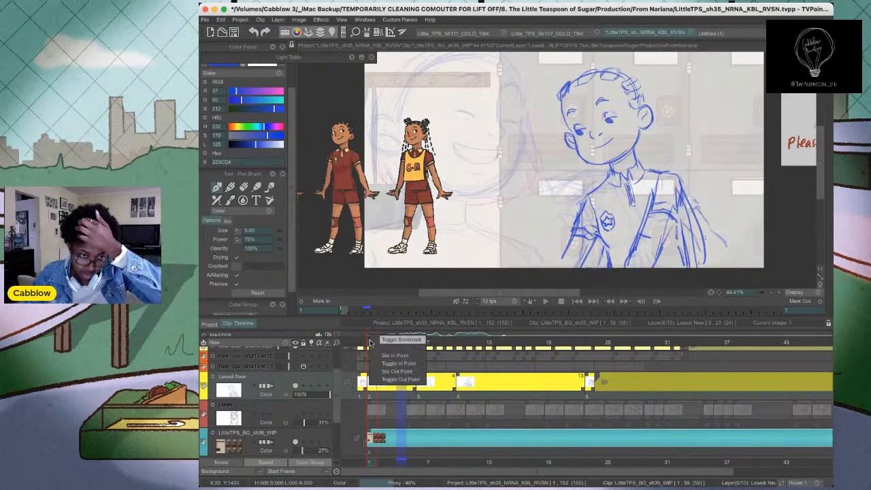
{"action": "left_click", "coordinate": [403, 358]}
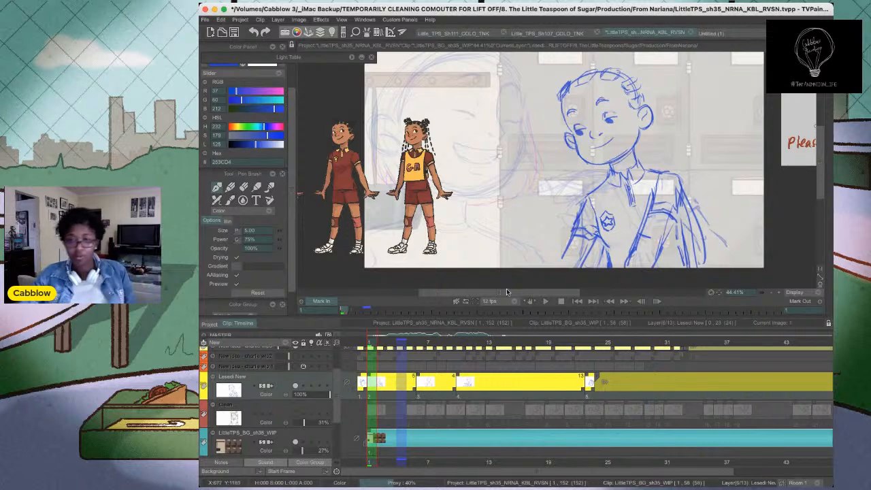
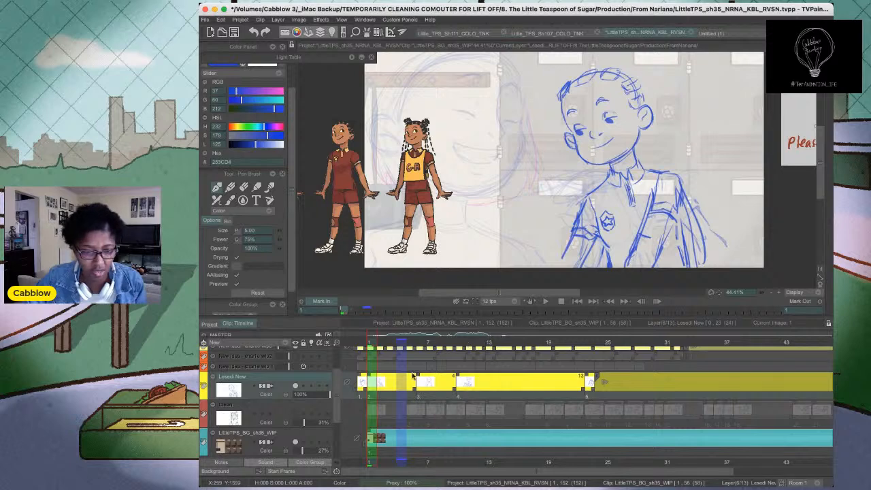
Duplicate the opening pose as a new drawing at frame 4 and rotate its badge-side arm slightly closer to the body
{"action": "left_click", "coordinate": [400, 346]}
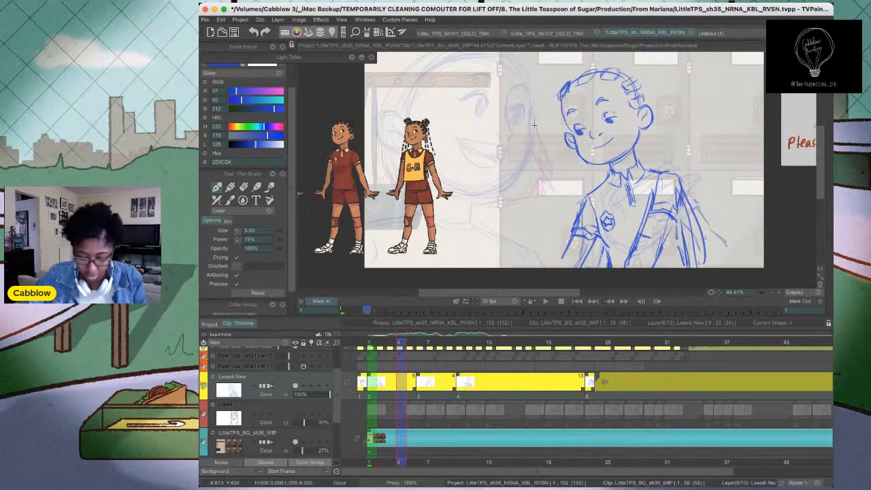
{"action": "key", "text": "s"}
{"action": "mouse_move", "coordinate": [588, 198]}
{"action": "left_mouse_down"}
{"action": "mouse_move", "coordinate": [555, 240]}
{"action": "mouse_move", "coordinate": [597, 254]}
{"action": "left_mouse_up"}
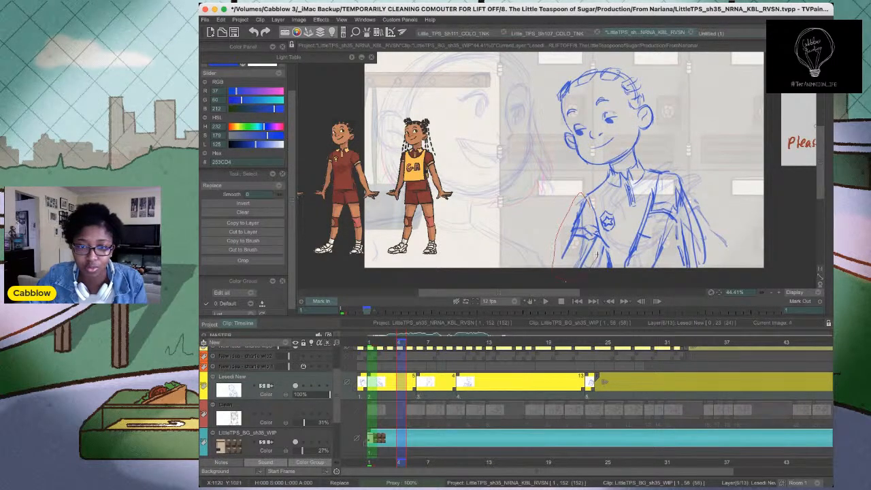
{"action": "mouse_move", "coordinate": [594, 212]}
{"action": "left_mouse_down"}
{"action": "mouse_move", "coordinate": [626, 217]}
{"action": "mouse_move", "coordinate": [573, 239]}
{"action": "mouse_move", "coordinate": [591, 242]}
{"action": "mouse_move", "coordinate": [578, 229]}
{"action": "mouse_move", "coordinate": [594, 205]}
{"action": "left_mouse_up"}
{"action": "key", "text": "t"}
{"action": "left_click_drag", "start_coordinate": [531, 208], "coordinate": [531, 217]}
{"action": "key", "text": "super+d"}
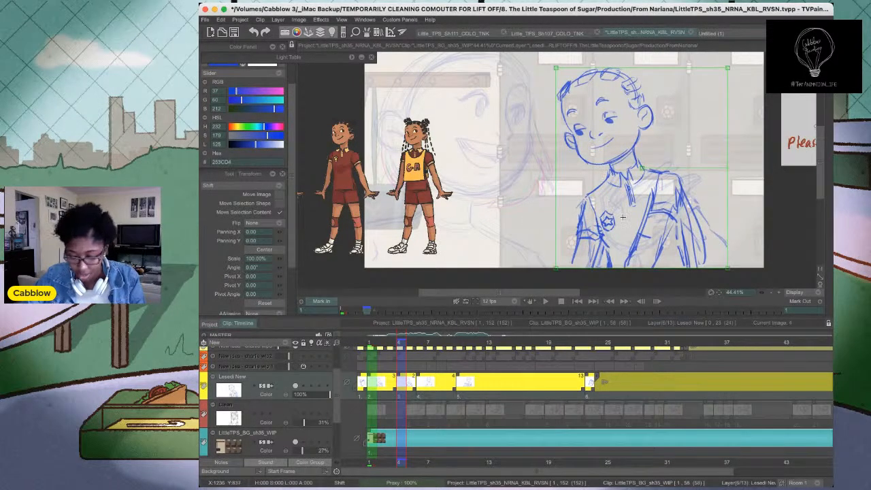
Select the arm opposite the badge at frame 4 and rotate it away from the torso so it hangs straighter
{"action": "key", "text": "s"}
{"action": "mouse_move", "coordinate": [661, 170]}
{"action": "left_mouse_down"}
{"action": "mouse_move", "coordinate": [634, 215]}
{"action": "mouse_move", "coordinate": [631, 279]}
{"action": "mouse_move", "coordinate": [673, 228]}
{"action": "mouse_move", "coordinate": [680, 172]}
{"action": "left_mouse_up"}
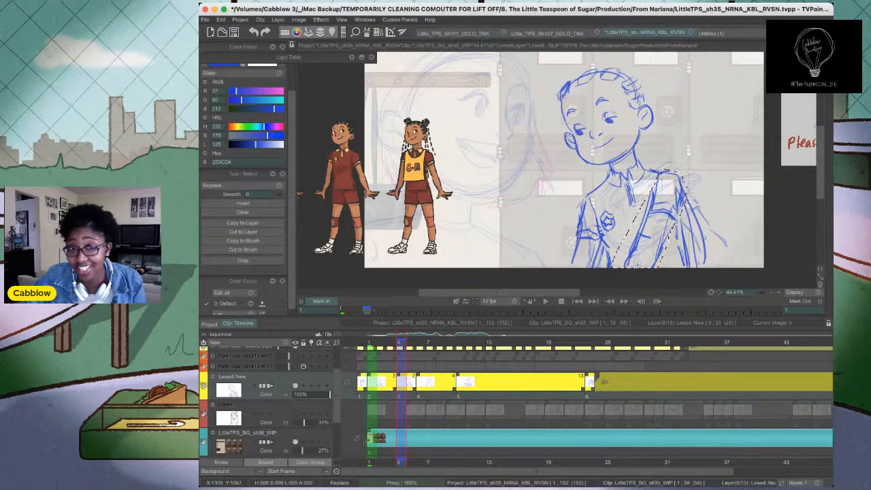
{"action": "left_click_drag", "start_coordinate": [605, 274], "coordinate": [647, 211]}
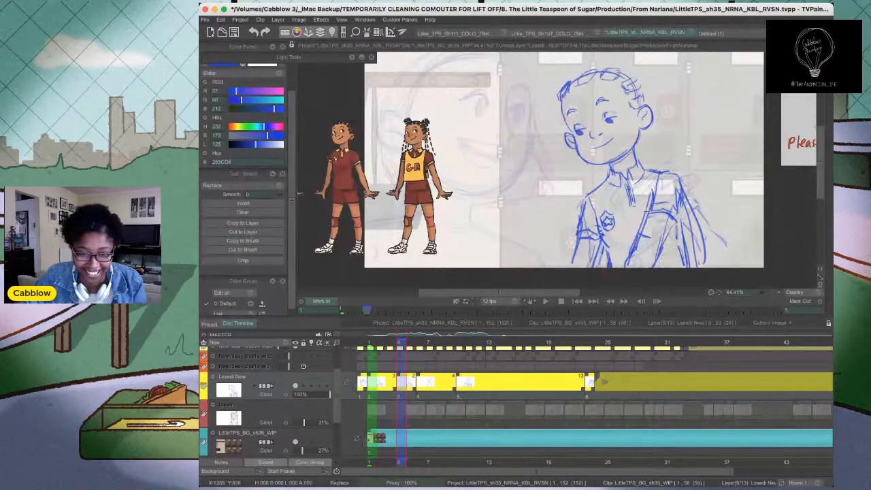
{"action": "left_click_drag", "start_coordinate": [642, 174], "coordinate": [680, 174]}
{"action": "key", "text": "shift"}
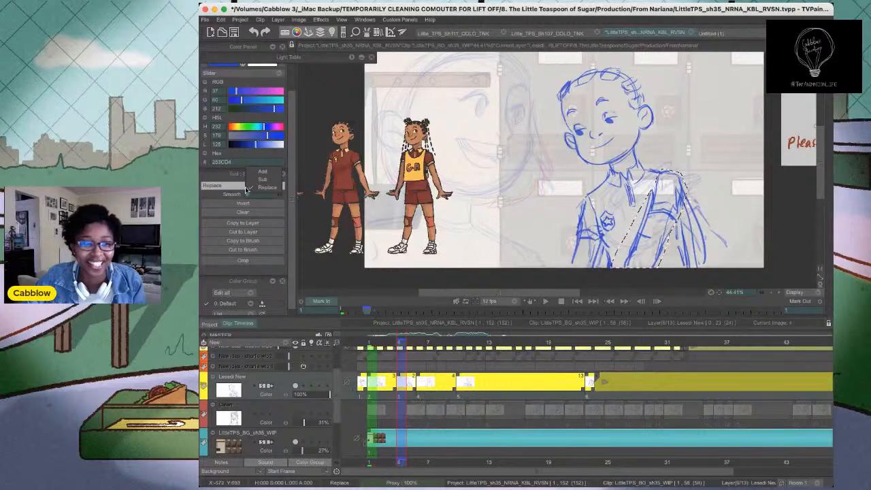
{"action": "mouse_move", "coordinate": [638, 213]}
{"action": "left_mouse_down"}
{"action": "mouse_move", "coordinate": [608, 275]}
{"action": "mouse_move", "coordinate": [627, 274]}
{"action": "left_mouse_up"}
{"action": "key", "text": "super+t"}
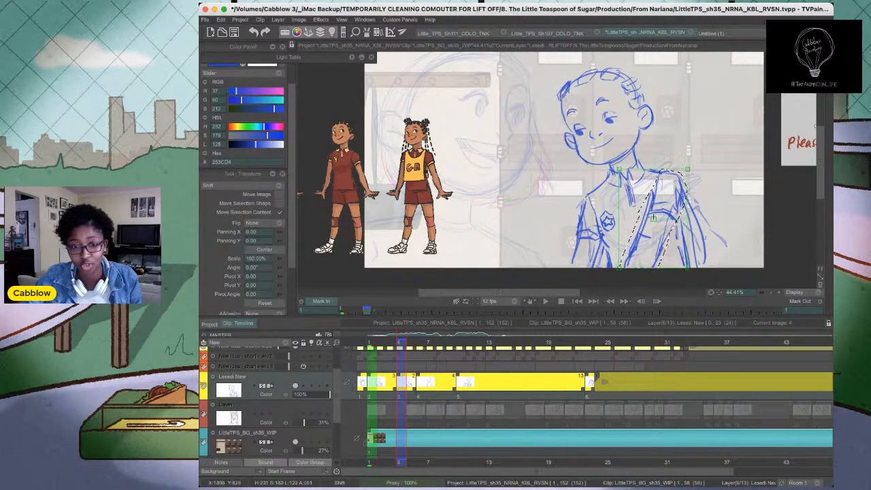
{"action": "mouse_move", "coordinate": [653, 216]}
{"action": "left_mouse_down"}
{"action": "mouse_move", "coordinate": [675, 176]}
{"action": "mouse_move", "coordinate": [653, 230]}
{"action": "left_mouse_up"}
{"action": "key", "text": "Return"}
{"action": "key", "text": "super+d"}
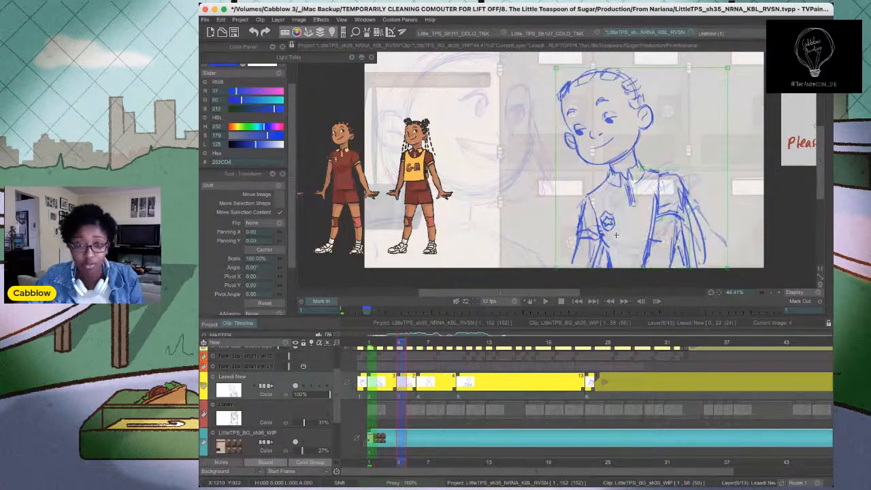
Tilt the whole frame 4 figure slightly about a pivot low on the torso and compare it with the opening pose
{"action": "key", "text": "l"}
{"action": "mouse_move", "coordinate": [671, 133]}
{"action": "left_mouse_down"}
{"action": "mouse_move", "coordinate": [556, 62]}
{"action": "mouse_move", "coordinate": [567, 317]}
{"action": "mouse_move", "coordinate": [715, 292]}
{"action": "mouse_move", "coordinate": [688, 167]}
{"action": "left_mouse_up"}
{"action": "key", "text": "t"}
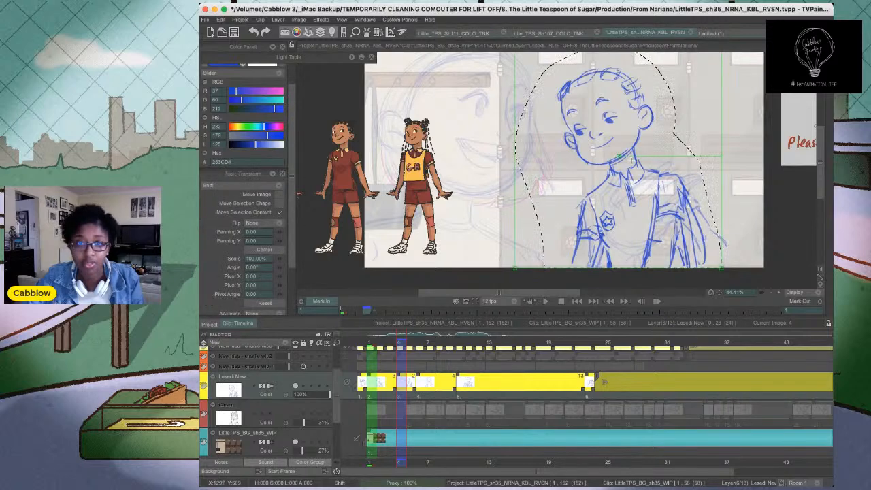
{"action": "left_click_drag", "start_coordinate": [657, 252], "coordinate": [656, 257]}
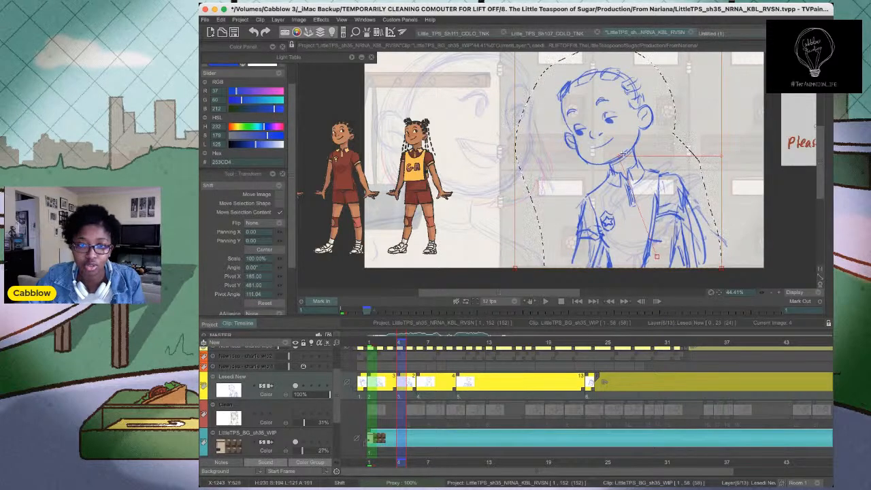
{"action": "left_click_drag", "start_coordinate": [721, 156], "coordinate": [720, 155]}
{"action": "key", "text": "Return"}
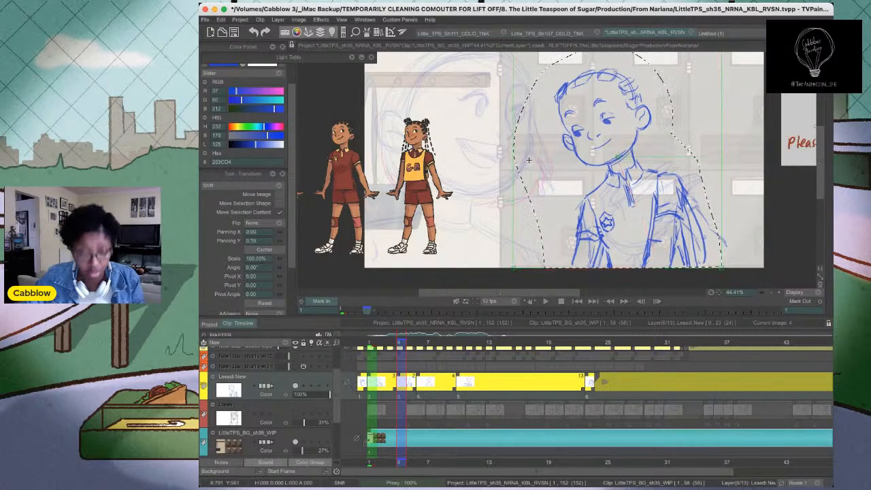
{"action": "key", "text": "super+d"}
{"action": "mouse_move", "coordinate": [368, 344]}
{"action": "left_mouse_down"}
{"action": "mouse_move", "coordinate": [413, 354]}
{"action": "mouse_move", "coordinate": [402, 355]}
{"action": "left_mouse_up"}
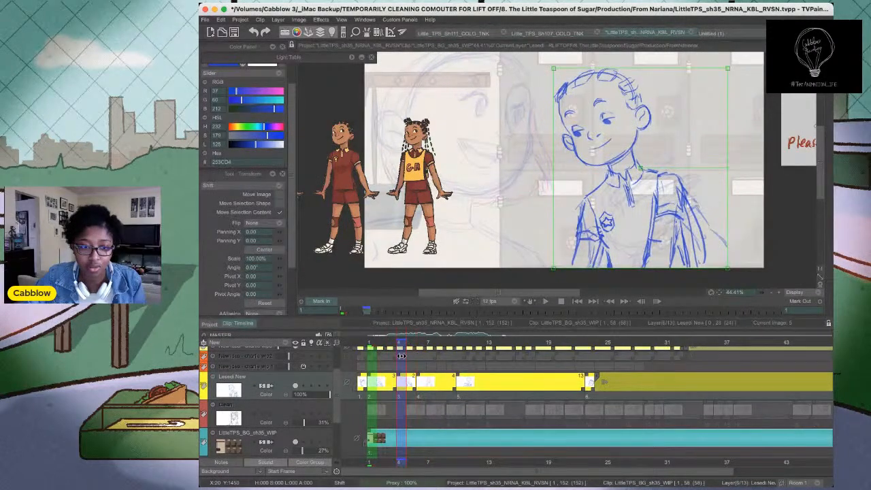
Reselect the arm opposite the badge, rotate it back inward across the torso and play back the motion
{"action": "key", "text": "s"}
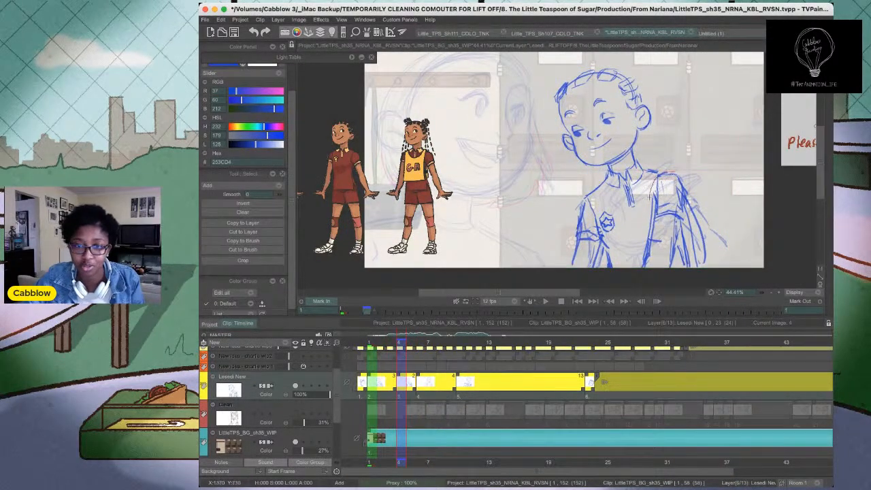
{"action": "left_click_drag", "start_coordinate": [649, 197], "coordinate": [669, 273]}
{"action": "left_click_drag", "start_coordinate": [676, 184], "coordinate": [673, 271]}
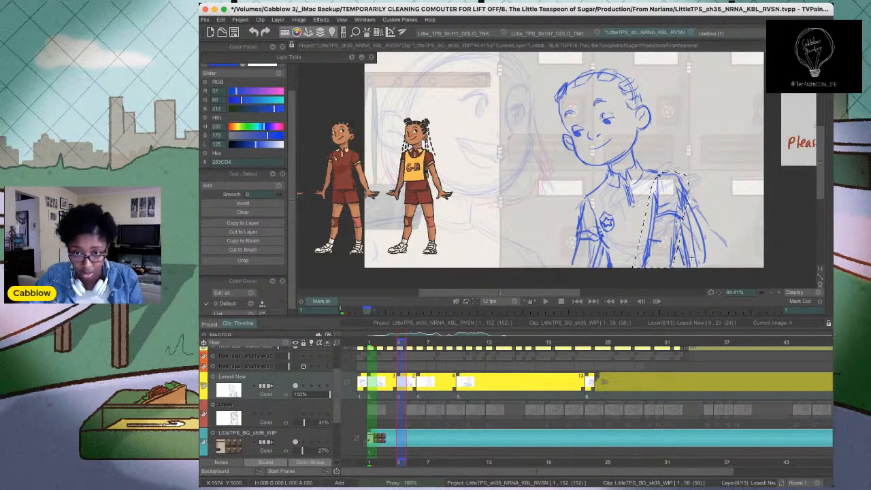
{"action": "key", "text": "ctrl+t"}
{"action": "mouse_move", "coordinate": [662, 221]}
{"action": "left_mouse_down"}
{"action": "mouse_move", "coordinate": [668, 179]}
{"action": "mouse_move", "coordinate": [651, 219]}
{"action": "left_mouse_up"}
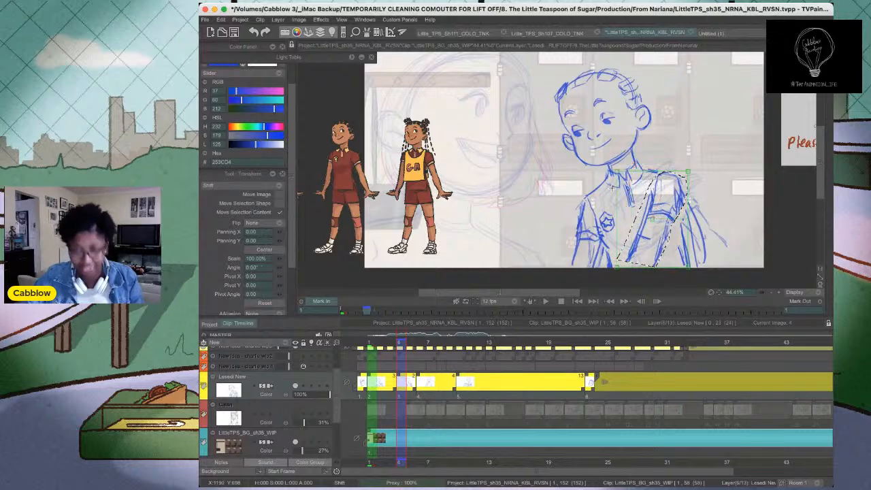
{"action": "key", "text": "Return"}
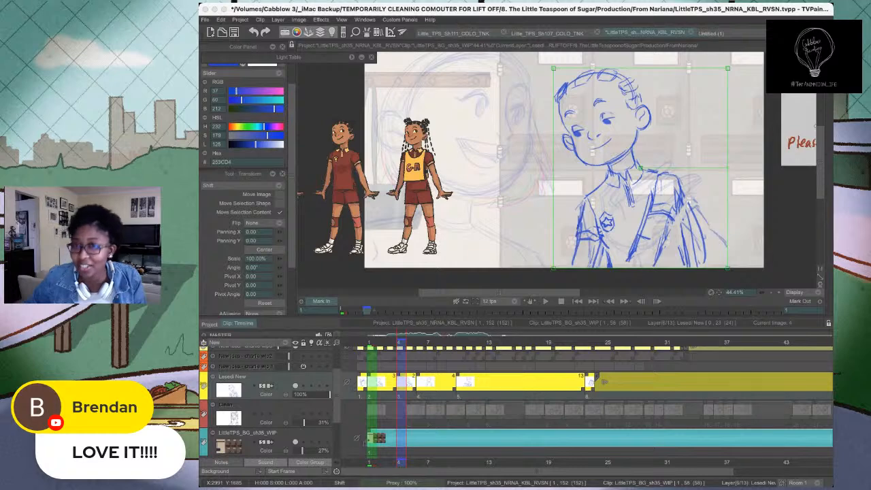
{"action": "left_click", "coordinate": [371, 345]}
{"action": "key", "text": "Return"}
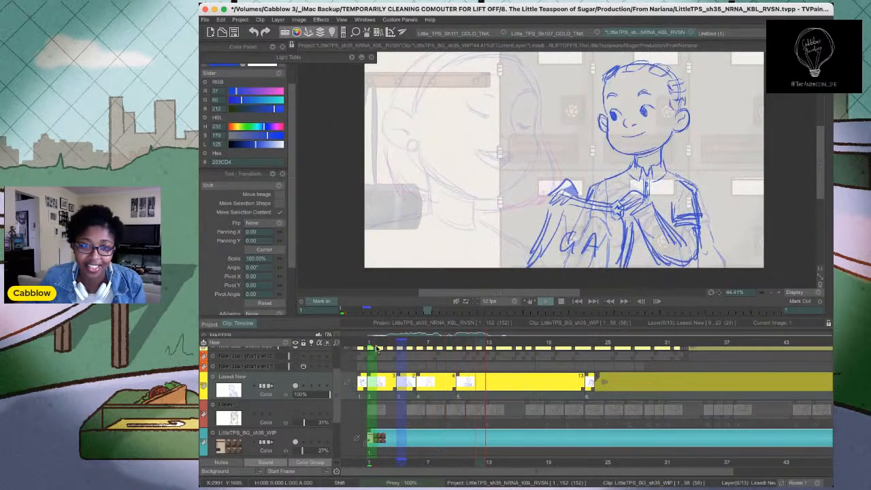
Paste copies of the opening and frame 4 poses at frame 6, hold the first copy for two frames and play back
{"action": "left_click", "coordinate": [399, 345]}
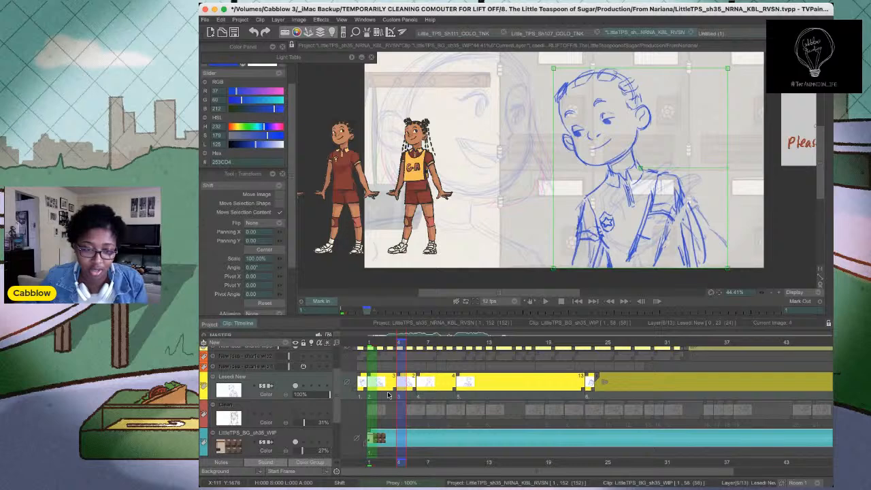
{"action": "left_click", "coordinate": [420, 345]}
{"action": "key", "text": "super+v"}
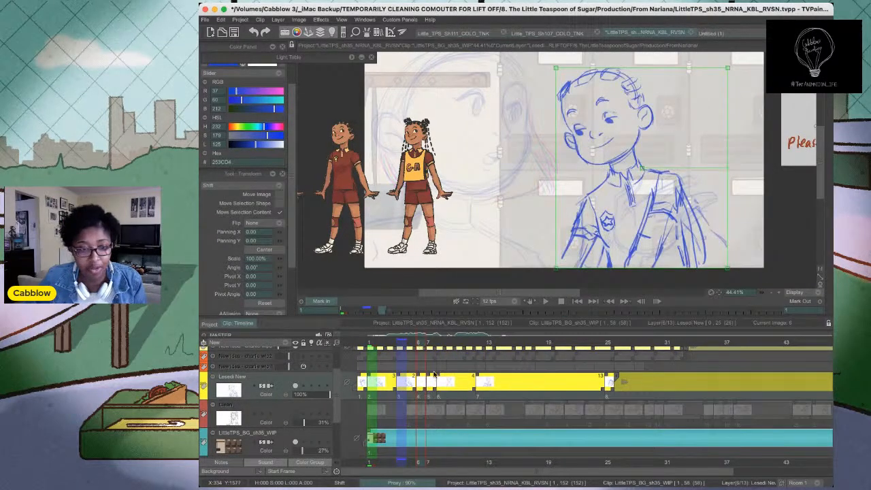
{"action": "left_click_drag", "start_coordinate": [426, 390], "coordinate": [433, 390]}
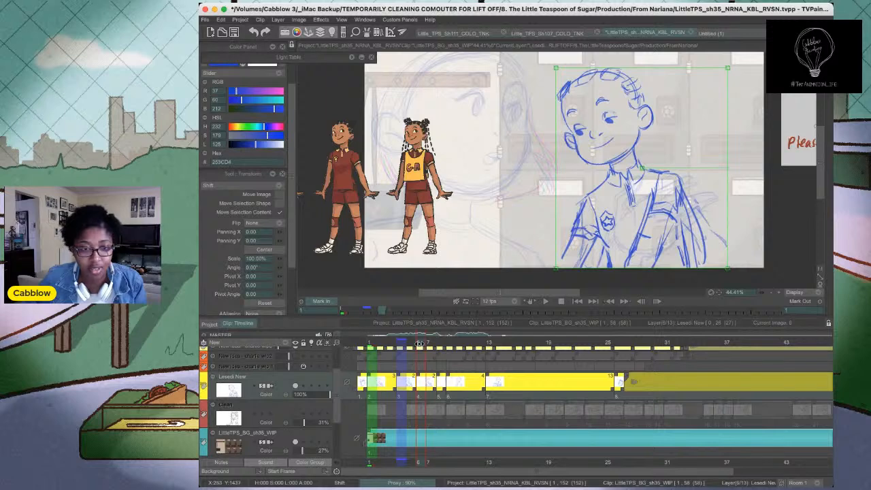
{"action": "left_click_drag", "start_coordinate": [420, 343], "coordinate": [382, 343]}
{"action": "key", "text": "Return"}
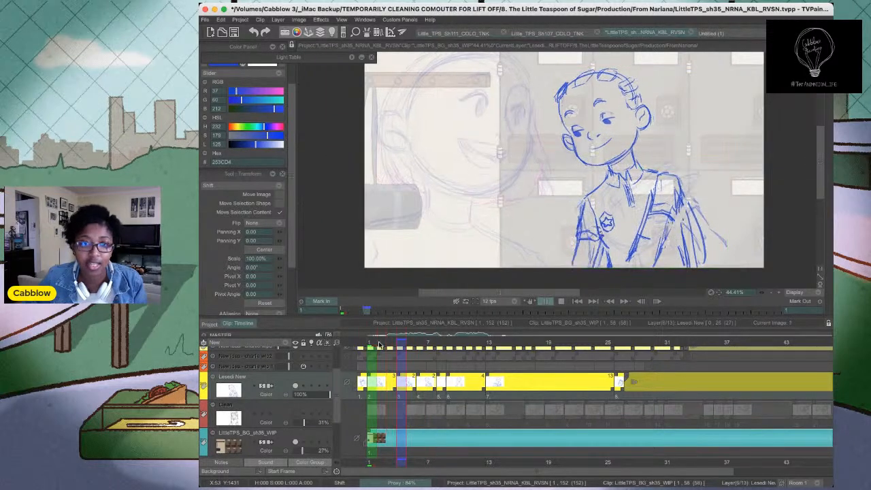
Extend the pasted drawing at frame 8 to a three-frame hold and play back the timing
{"action": "left_click", "coordinate": [419, 343]}
{"action": "left_click_drag", "start_coordinate": [446, 393], "coordinate": [466, 394]}
{"action": "left_click", "coordinate": [373, 344]}
{"action": "key", "text": "Return"}
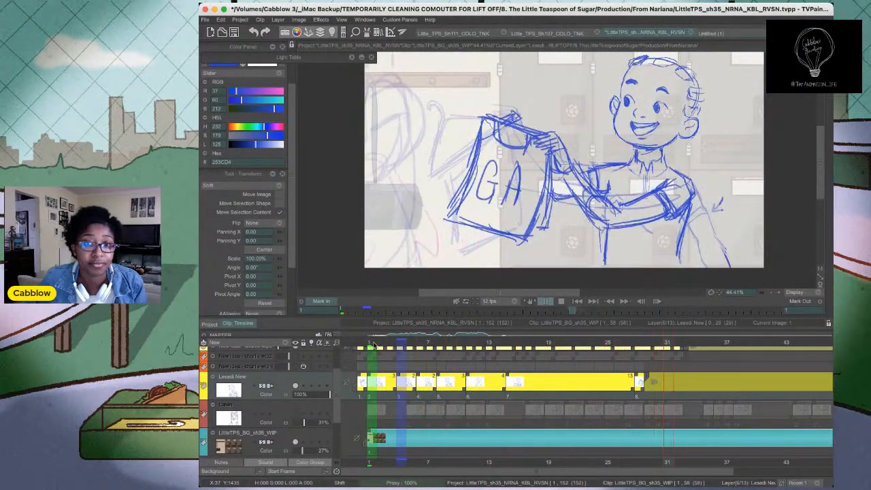
Delete the plain standing pose held from frame 11 to 14, so the GA garment pose starts at frame 11
{"action": "left_click", "coordinate": [461, 348]}
{"action": "mouse_move", "coordinate": [461, 349]}
{"action": "left_mouse_down"}
{"action": "mouse_move", "coordinate": [526, 358]}
{"action": "mouse_move", "coordinate": [479, 360]}
{"action": "mouse_move", "coordinate": [517, 361]}
{"action": "mouse_move", "coordinate": [489, 362]}
{"action": "left_mouse_up"}
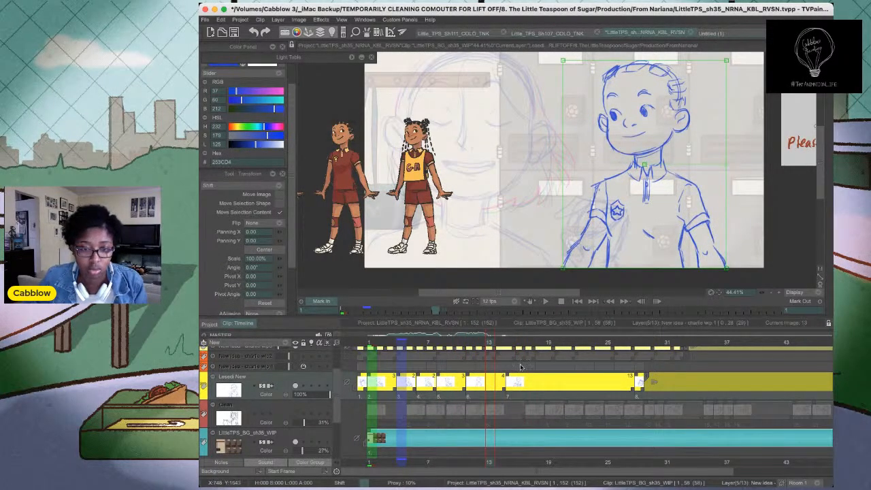
{"action": "left_click", "coordinate": [509, 343]}
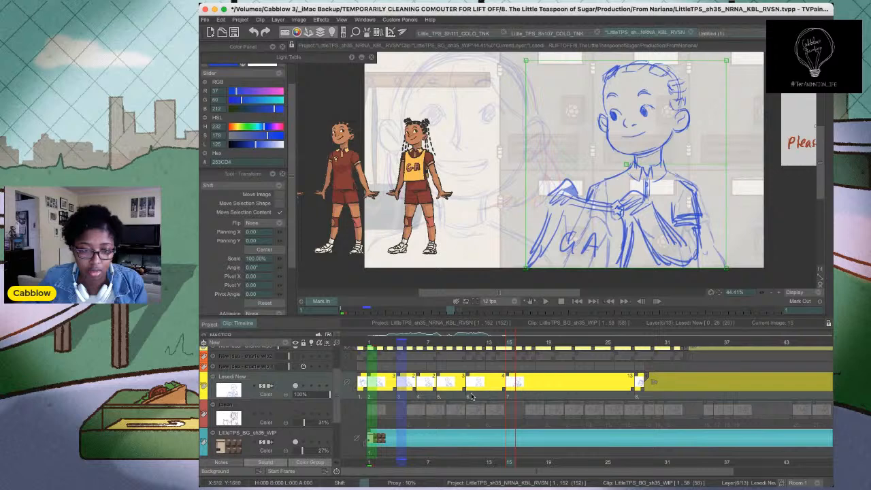
{"action": "left_click", "coordinate": [469, 360]}
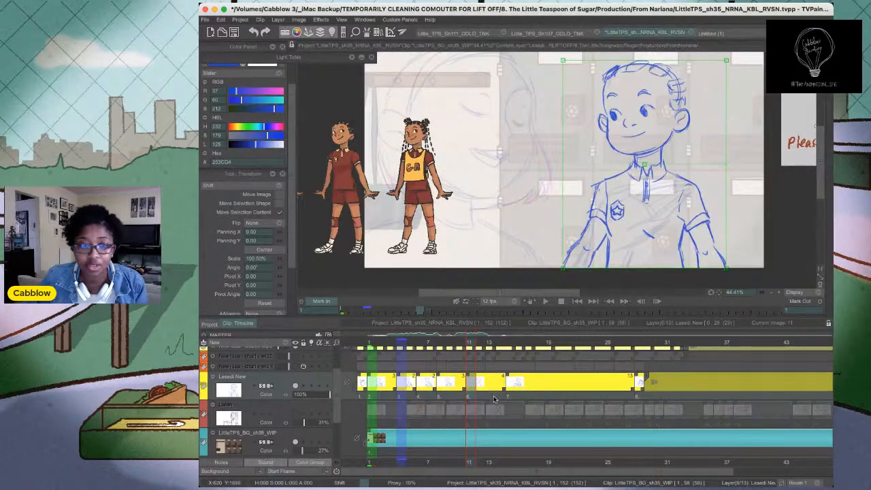
{"action": "left_click_drag", "start_coordinate": [503, 395], "coordinate": [470, 395]}
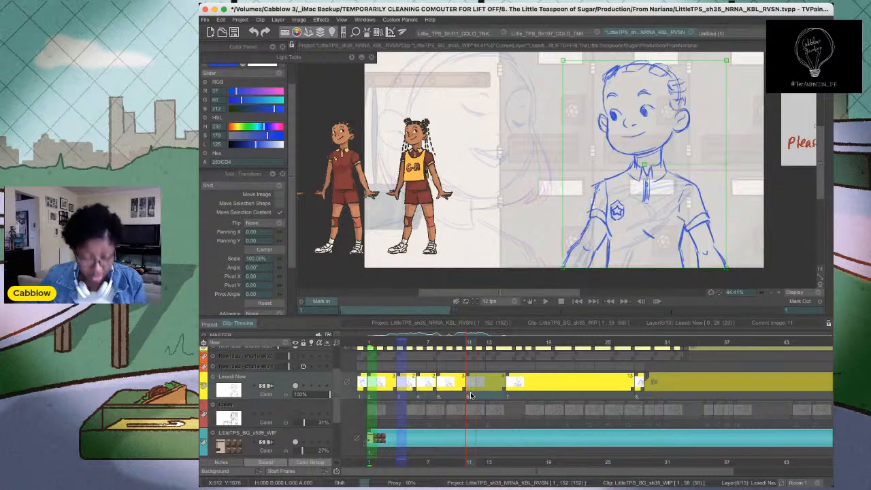
{"action": "key", "text": "Delete"}
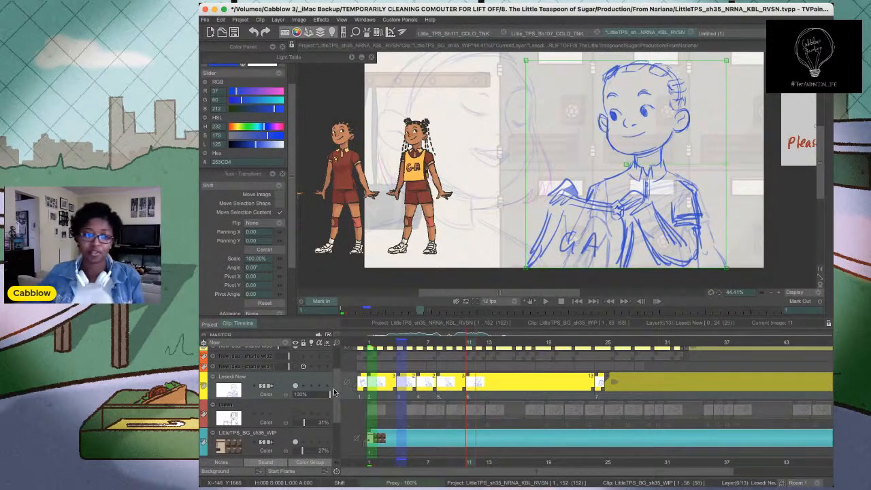
Add an animation layer above Lesedi New, paste the removed plain standing pose into it and name the layer DUMP
{"action": "left_click", "coordinate": [375, 342]}
{"action": "left_click", "coordinate": [355, 343]}
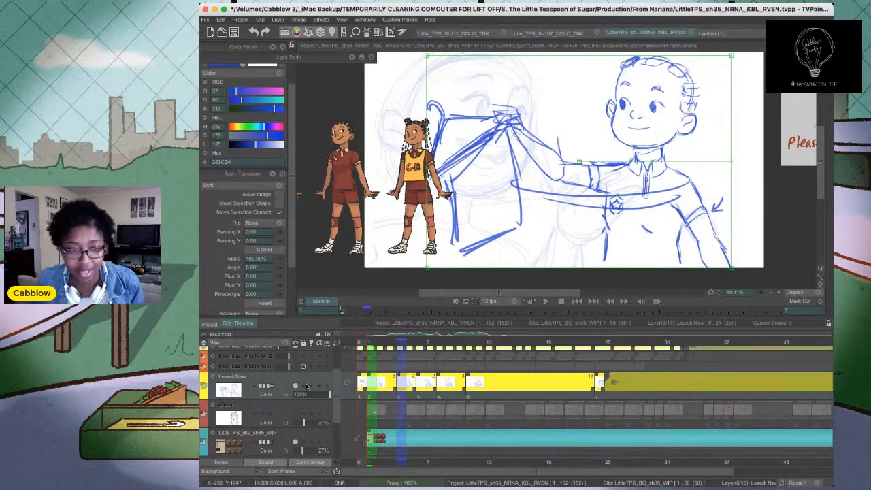
{"action": "left_click", "coordinate": [250, 342]}
{"action": "left_click", "coordinate": [301, 350]}
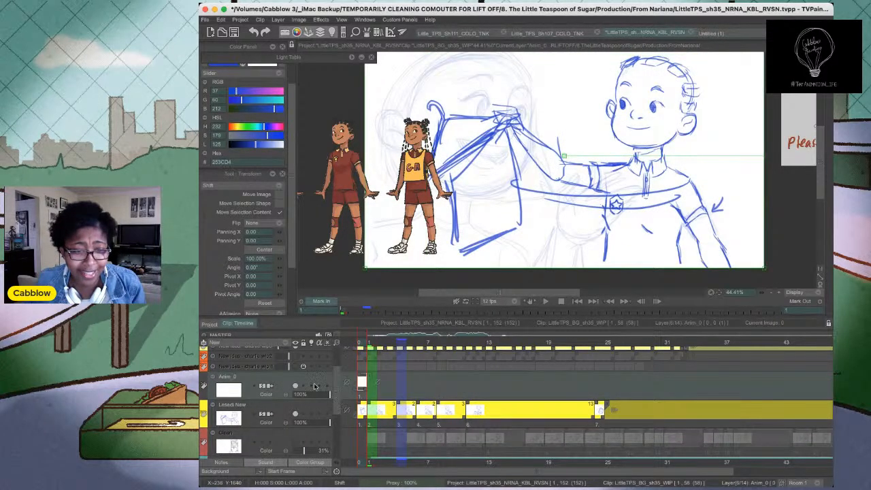
{"action": "key", "text": "ctrl+v"}
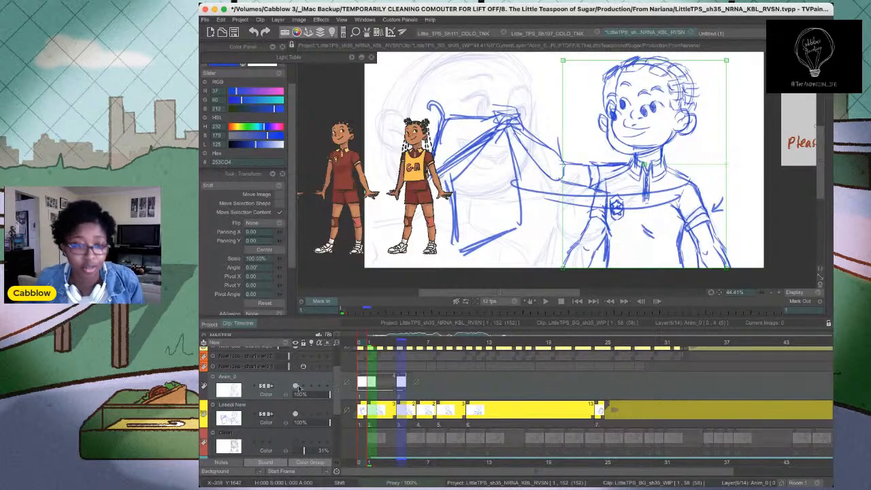
{"action": "double_click", "coordinate": [283, 380]}
{"action": "type", "text": "DUMM"}
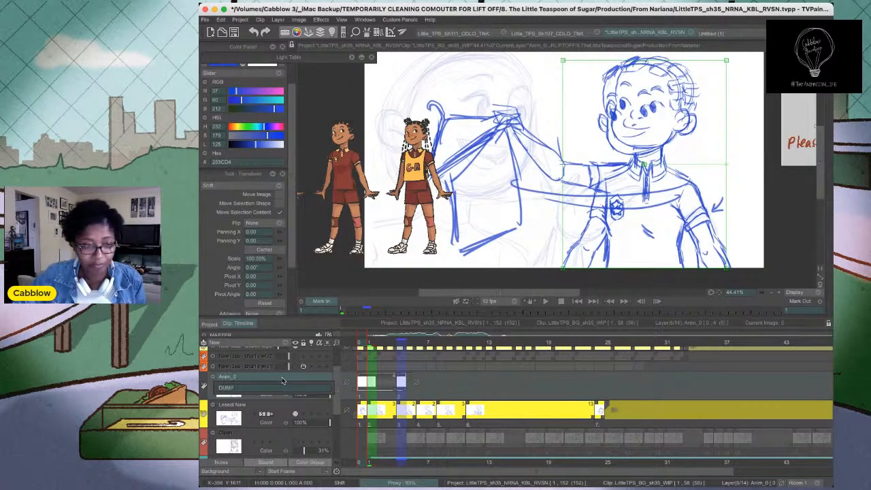
{"action": "key", "text": "Return"}
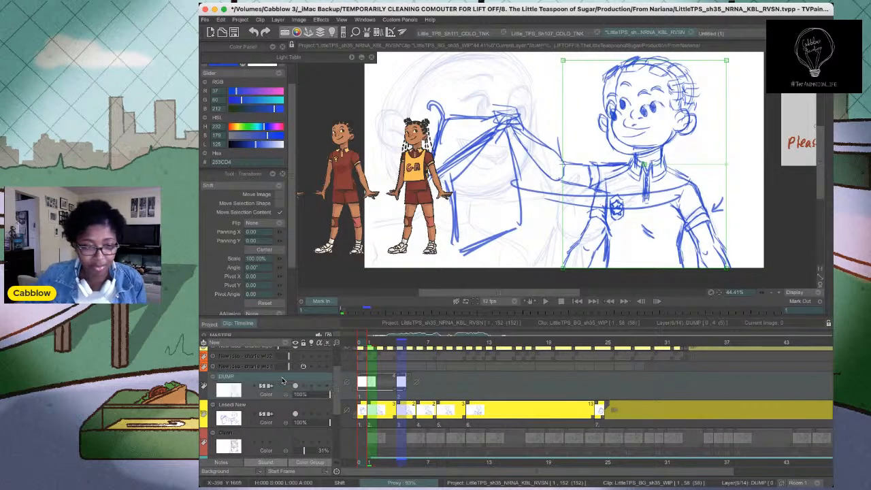
Cut the outstretched-arm drawing at frame 0 from Lesedi New and paste it into the DUMP layer
{"action": "left_click", "coordinate": [362, 424]}
{"action": "key", "text": "super+x"}
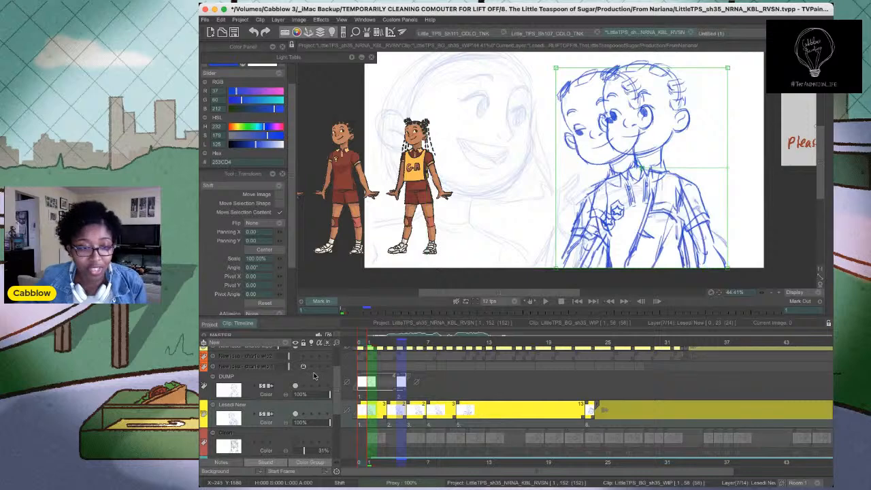
{"action": "left_click", "coordinate": [320, 381]}
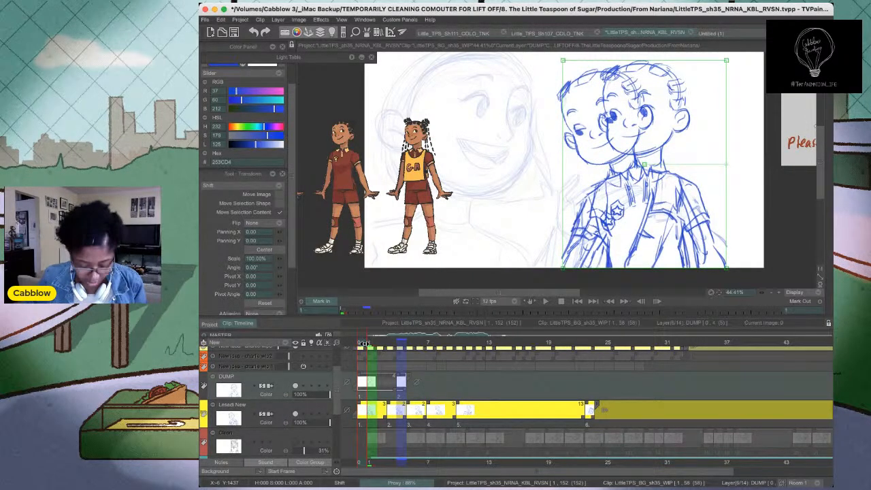
{"action": "key", "text": "super+v"}
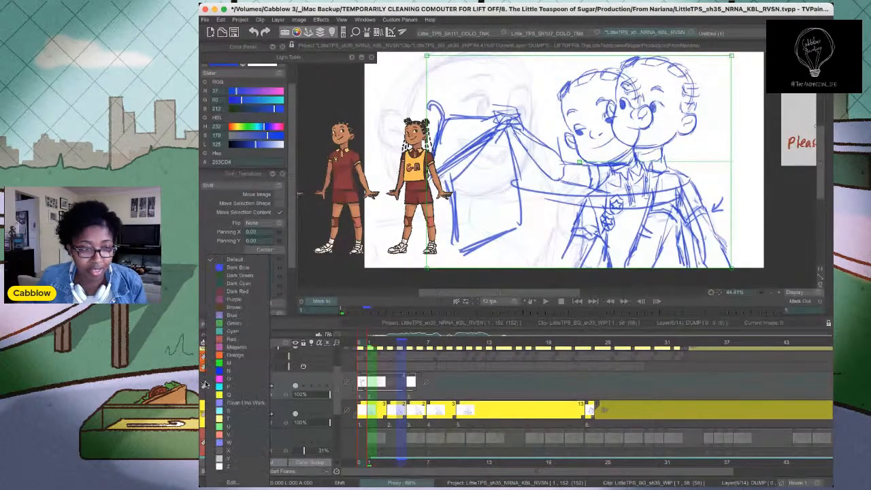
Set the DUMP layer's colour label to Red and hide the layer
{"action": "left_click", "coordinate": [204, 385]}
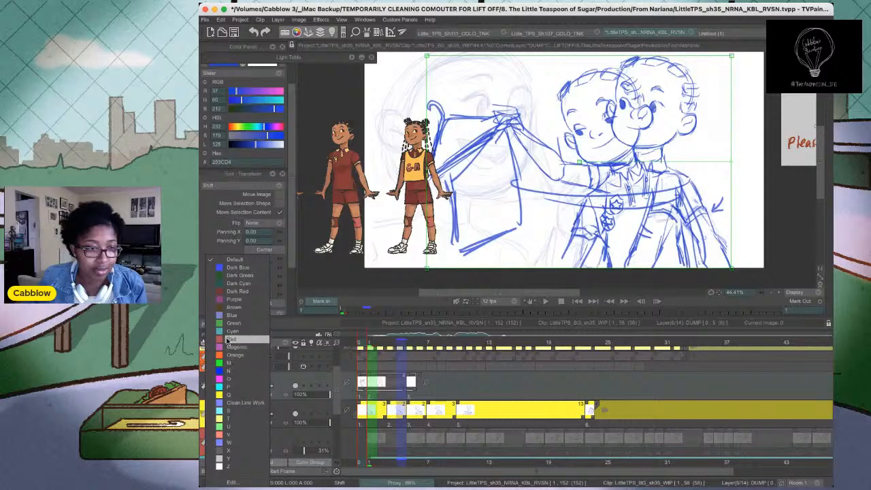
{"action": "left_click", "coordinate": [229, 339]}
{"action": "left_click", "coordinate": [295, 387]}
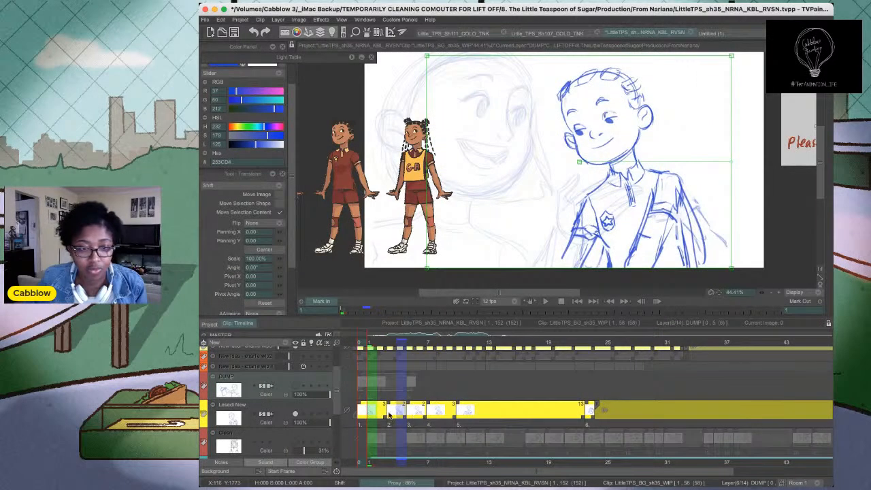
Shift the Lesedi New drawings to start at frame 1 and play the clip with the soundtrack muted
{"action": "left_click_drag", "start_coordinate": [373, 413], "coordinate": [388, 418]}
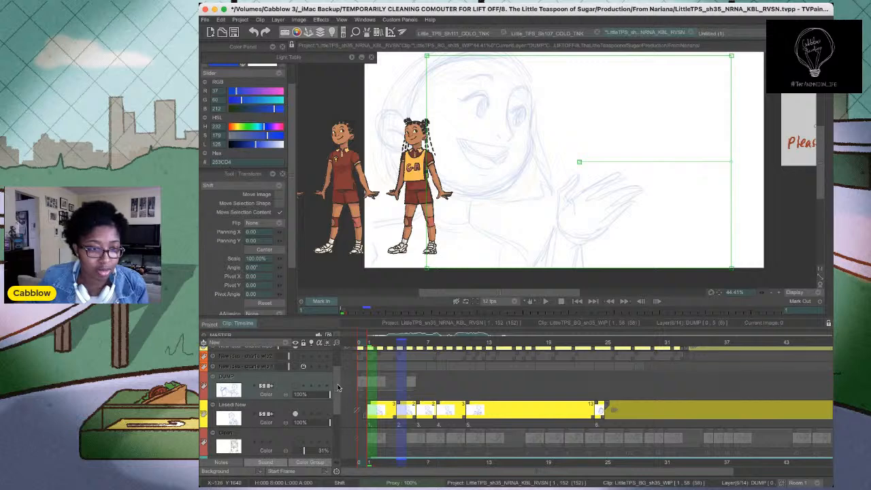
{"action": "scroll", "coordinate": [337, 388], "scroll_direction": "up", "scroll_amount": 3}
{"action": "scroll", "coordinate": [324, 340], "scroll_direction": "up", "scroll_amount": 2}
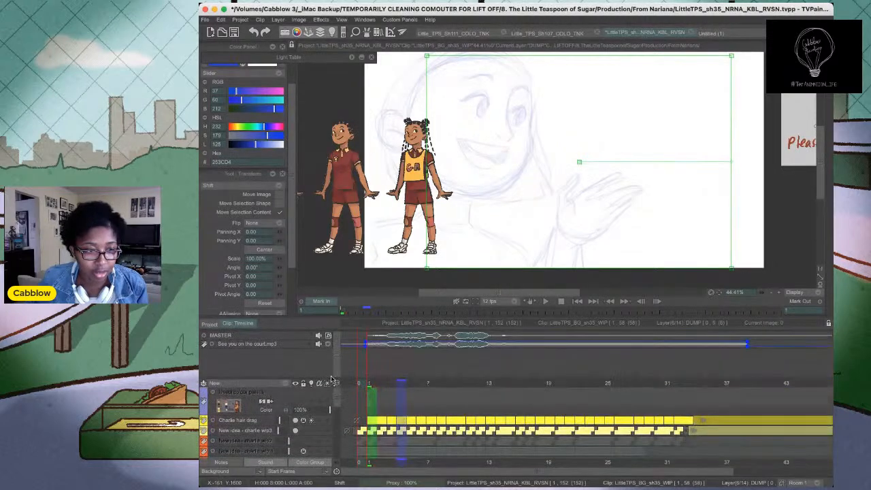
{"action": "left_click", "coordinate": [321, 345]}
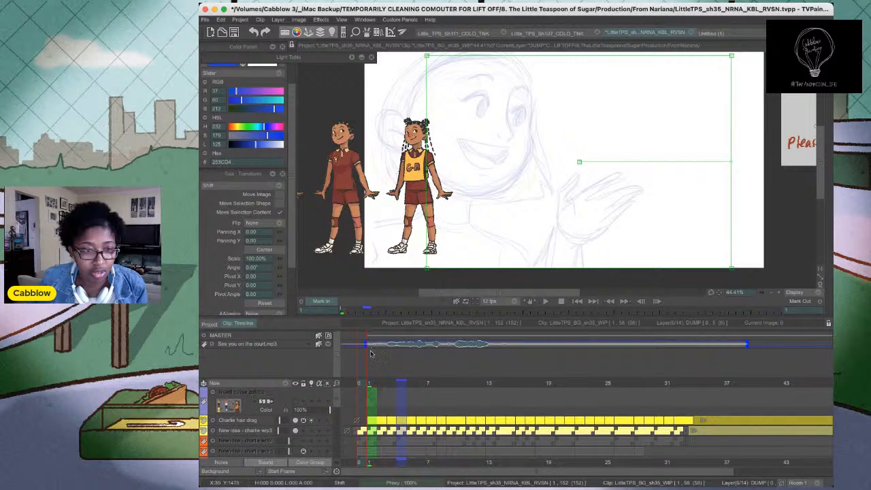
{"action": "left_click", "coordinate": [390, 383]}
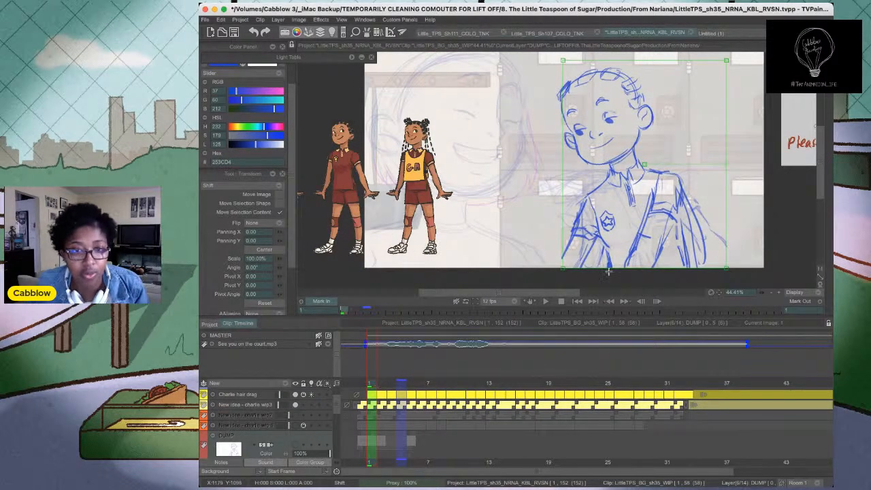
{"action": "left_click", "coordinate": [543, 301]}
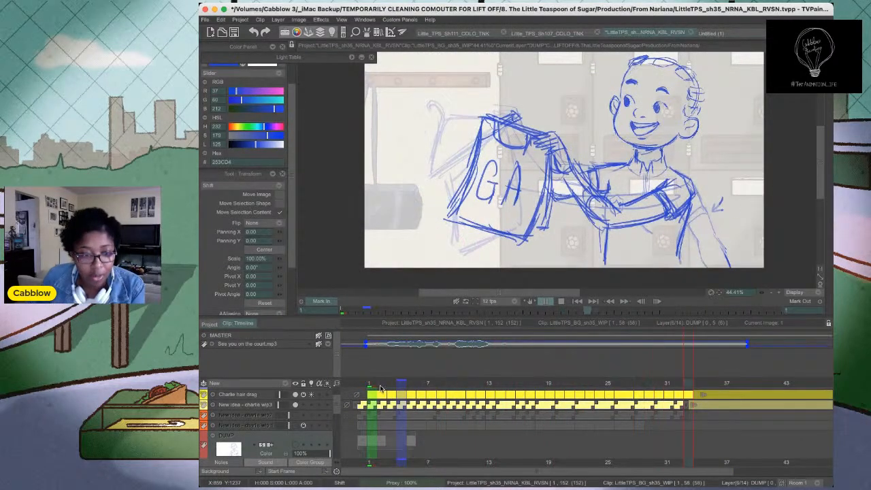
{"action": "key", "text": "Return"}
Select the Lesedi New layer, play it back and scrub through the GA garment poses to check the timing up to frame 27
{"action": "left_click_drag", "start_coordinate": [338, 400], "coordinate": [339, 419]}
{"action": "left_click", "coordinate": [329, 405]}
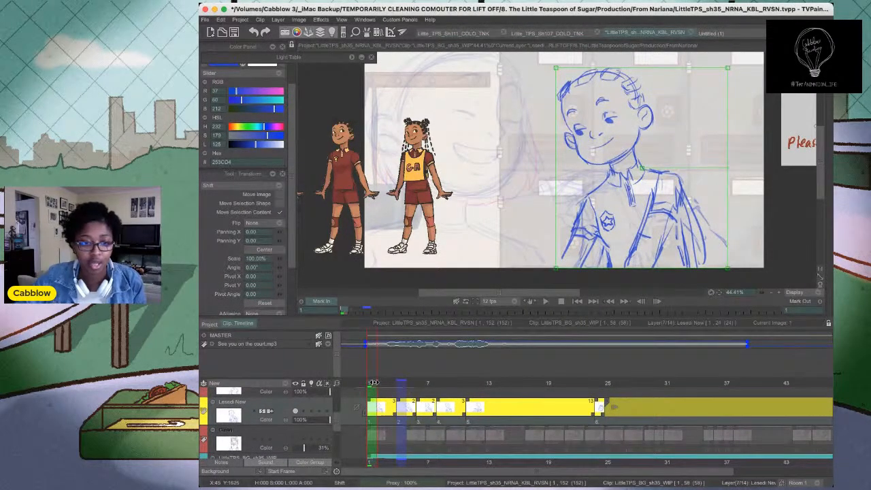
{"action": "scroll", "coordinate": [257, 456], "scroll_direction": "down", "scroll_amount": 2}
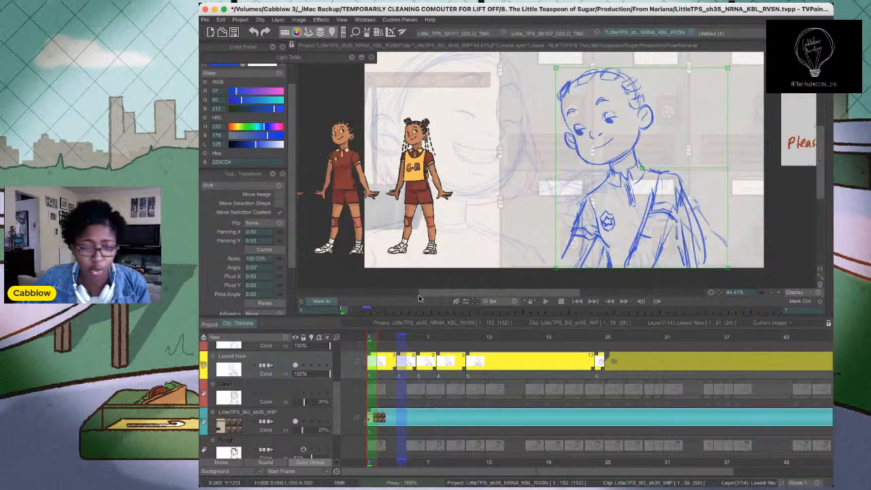
{"action": "left_click", "coordinate": [545, 301]}
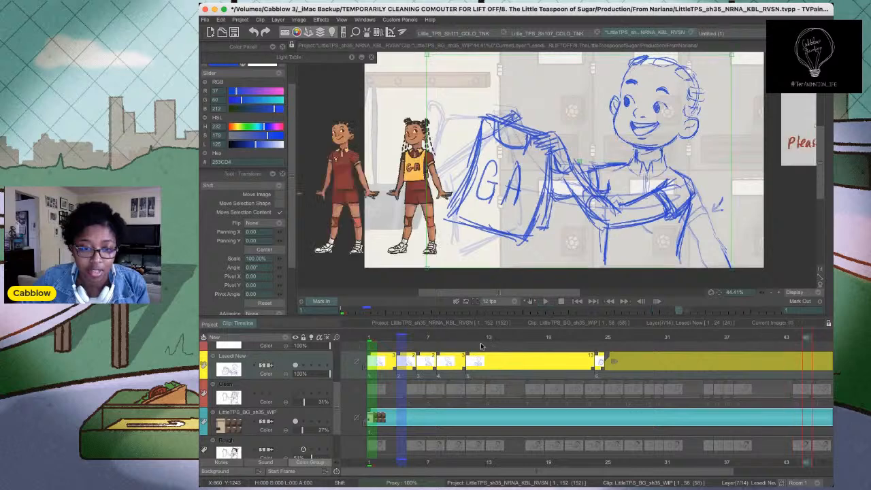
{"action": "left_click", "coordinate": [549, 338]}
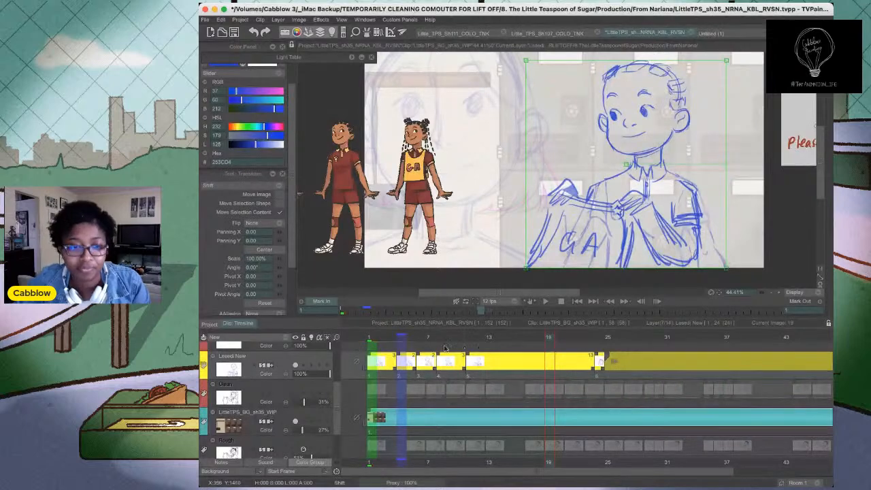
{"action": "left_click", "coordinate": [438, 338]}
{"action": "left_click", "coordinate": [503, 349]}
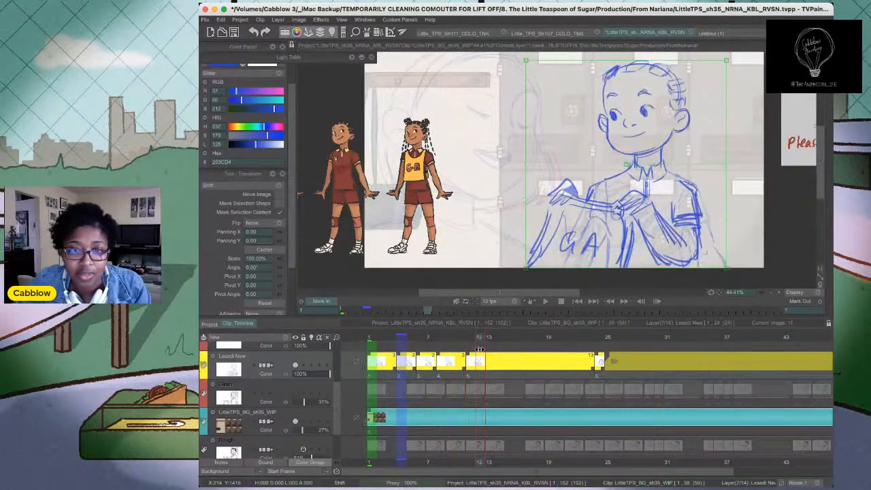
{"action": "left_click_drag", "start_coordinate": [503, 349], "coordinate": [629, 339]}
{"action": "left_click", "coordinate": [602, 338]}
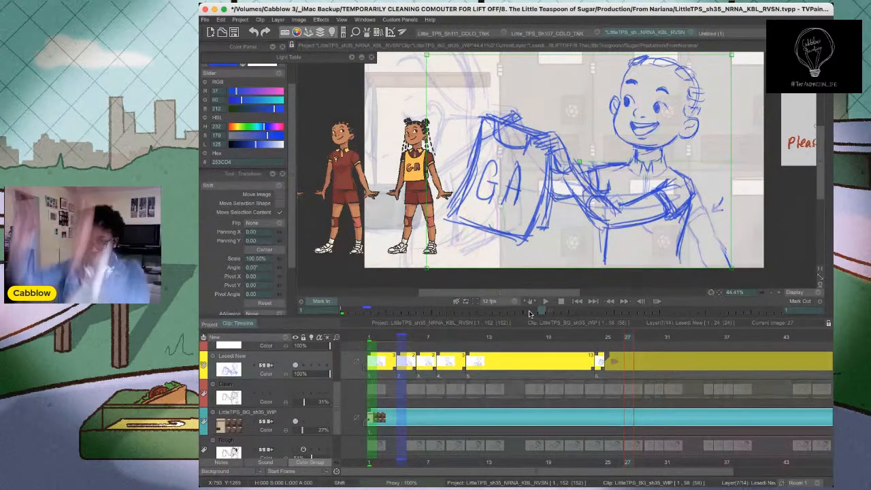
Create a new Lesedi New drawing at frame 27 that keeps only the smiling head from the garment-holding pose
{"action": "key", "text": "b"}
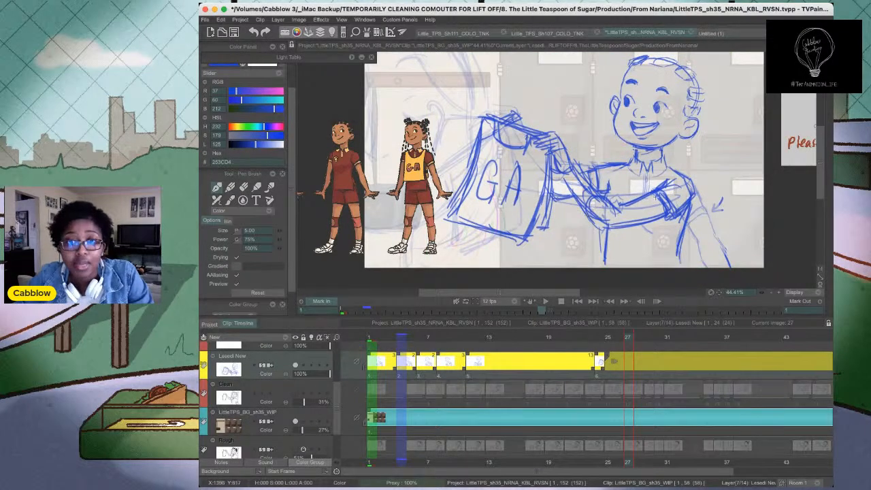
{"action": "key", "text": "shift+d"}
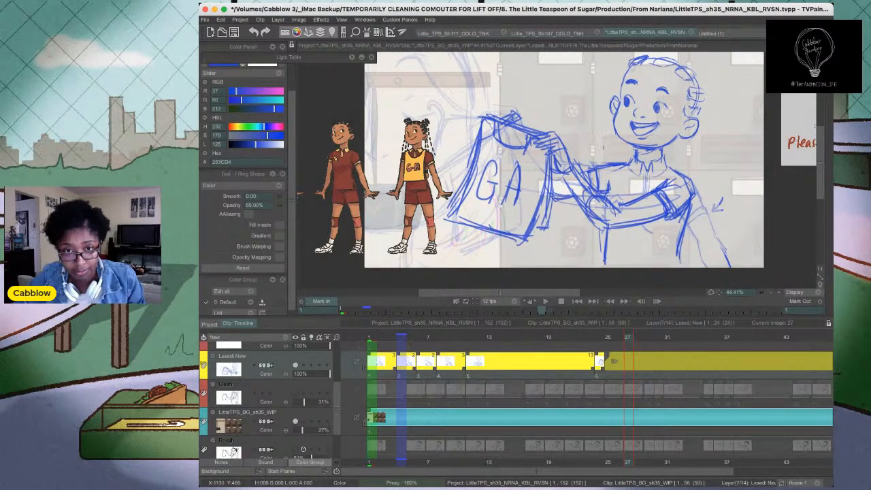
{"action": "key", "text": "s"}
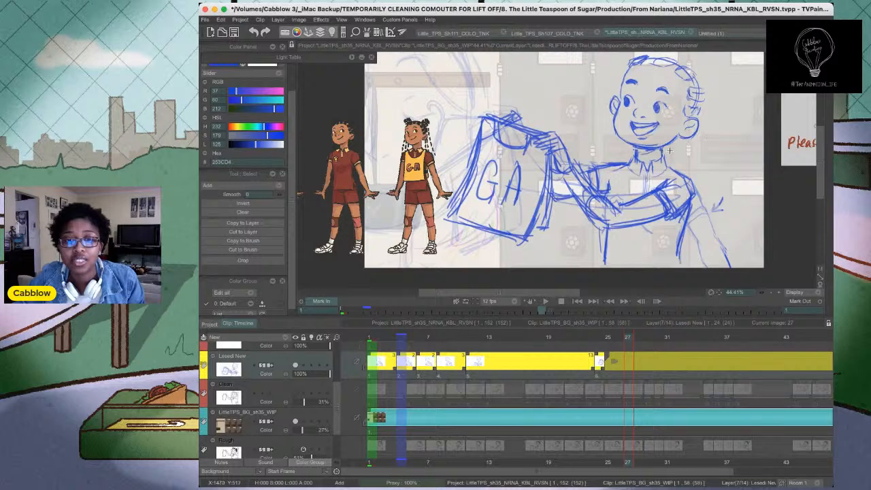
{"action": "mouse_move", "coordinate": [670, 151]}
{"action": "left_mouse_down"}
{"action": "mouse_move", "coordinate": [607, 140]}
{"action": "mouse_move", "coordinate": [503, 83]}
{"action": "mouse_move", "coordinate": [388, 228]}
{"action": "mouse_move", "coordinate": [662, 289]}
{"action": "mouse_move", "coordinate": [692, 158]}
{"action": "mouse_move", "coordinate": [678, 146]}
{"action": "mouse_move", "coordinate": [620, 149]}
{"action": "mouse_move", "coordinate": [518, 100]}
{"action": "mouse_move", "coordinate": [382, 291]}
{"action": "mouse_move", "coordinate": [688, 314]}
{"action": "mouse_move", "coordinate": [665, 160]}
{"action": "mouse_move", "coordinate": [429, 133]}
{"action": "mouse_move", "coordinate": [656, 291]}
{"action": "mouse_move", "coordinate": [705, 162]}
{"action": "left_mouse_up"}
{"action": "key", "text": "shift+d"}
{"action": "key", "text": "d"}
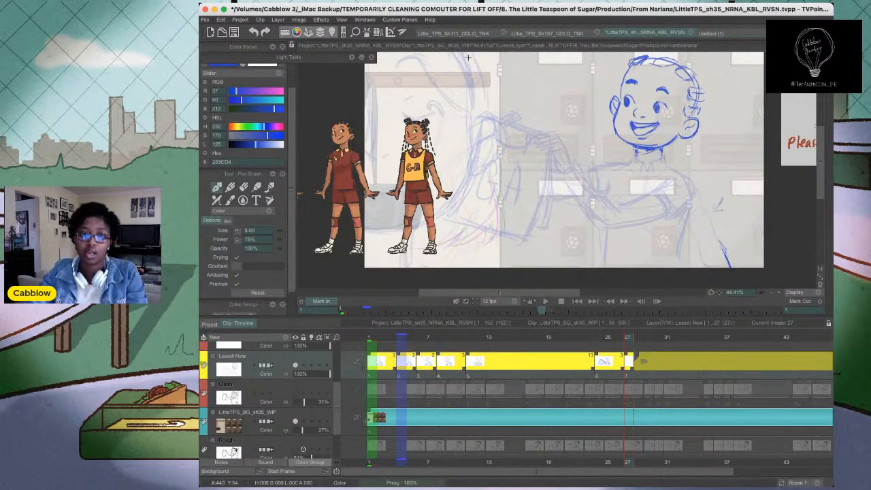
Sketch the hand, the outstretched arm and shoulder line, and the garment swinging out sideways at frame 27
{"action": "left_click_drag", "start_coordinate": [507, 133], "coordinate": [530, 128]}
{"action": "mouse_move", "coordinate": [506, 140]}
{"action": "left_mouse_down"}
{"action": "mouse_move", "coordinate": [534, 127]}
{"action": "mouse_move", "coordinate": [567, 134]}
{"action": "mouse_move", "coordinate": [552, 134]}
{"action": "mouse_move", "coordinate": [587, 163]}
{"action": "mouse_move", "coordinate": [690, 186]}
{"action": "mouse_move", "coordinate": [554, 148]}
{"action": "mouse_move", "coordinate": [589, 155]}
{"action": "left_mouse_up"}
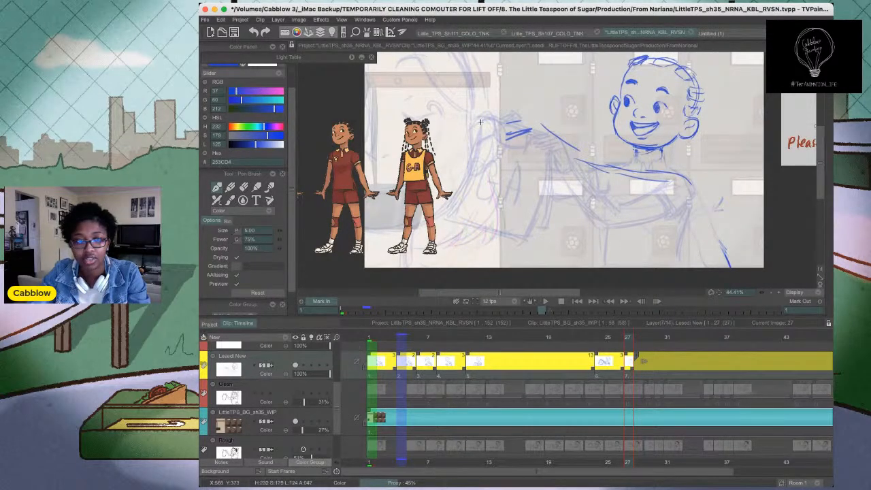
{"action": "left_click_drag", "start_coordinate": [474, 127], "coordinate": [379, 149]}
{"action": "mouse_move", "coordinate": [546, 155]}
{"action": "left_mouse_down"}
{"action": "mouse_move", "coordinate": [472, 182]}
{"action": "mouse_move", "coordinate": [449, 175]}
{"action": "left_mouse_up"}
{"action": "left_click_drag", "start_coordinate": [376, 150], "coordinate": [442, 180]}
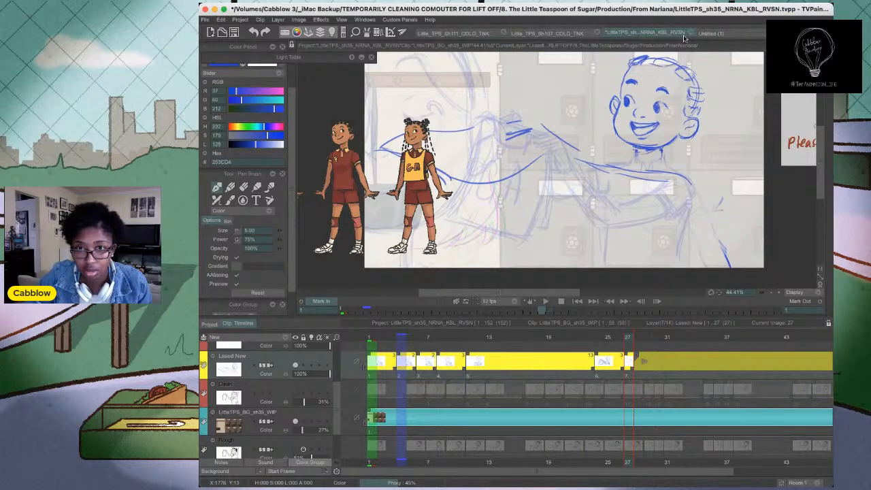
Show the guideline settings and enlarge them to reveal the full entries for the Lesedi reference images
{"action": "left_click", "coordinate": [390, 32]}
{"action": "left_click_drag", "start_coordinate": [368, 93], "coordinate": [765, 189]}
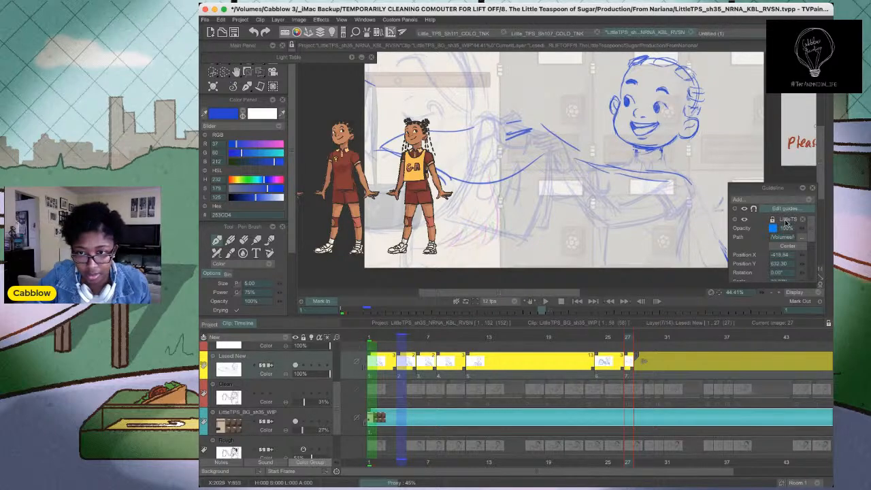
{"action": "left_click_drag", "start_coordinate": [731, 186], "coordinate": [640, 123]}
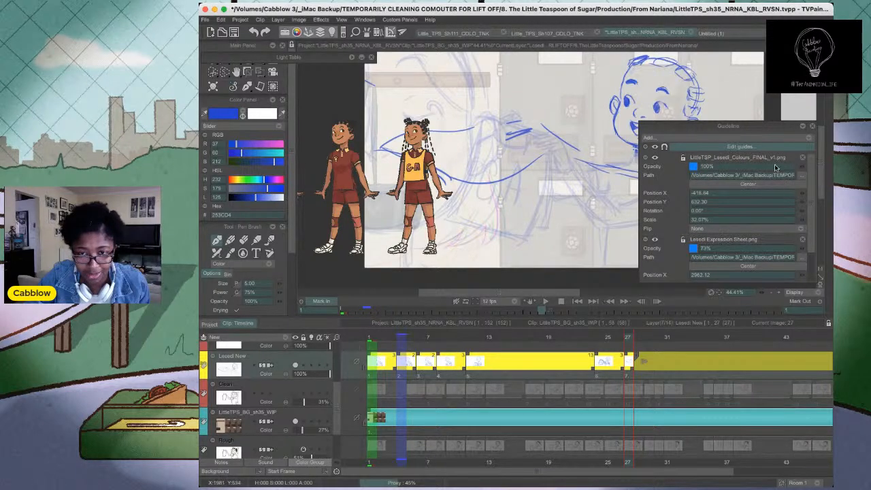
{"action": "mouse_move", "coordinate": [812, 173]}
{"action": "left_mouse_down"}
{"action": "mouse_move", "coordinate": [814, 187]}
{"action": "mouse_move", "coordinate": [818, 167]}
{"action": "left_mouse_up"}
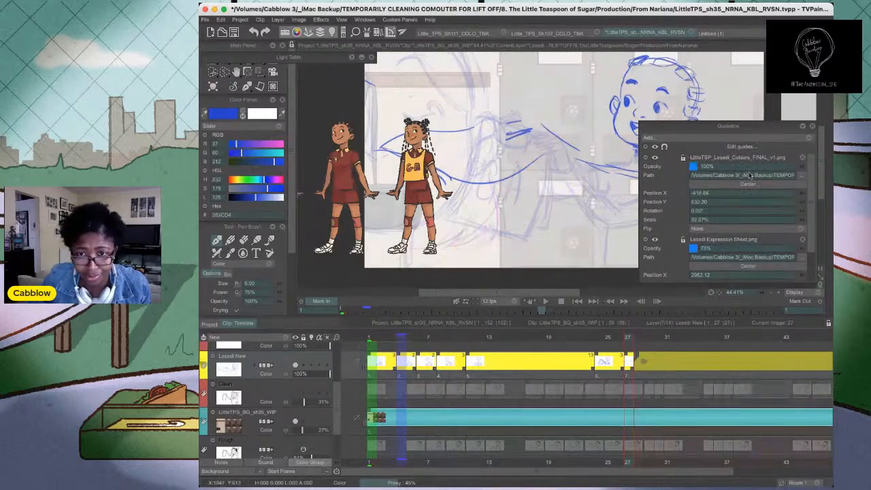
{"action": "left_click_drag", "start_coordinate": [640, 162], "coordinate": [556, 161]}
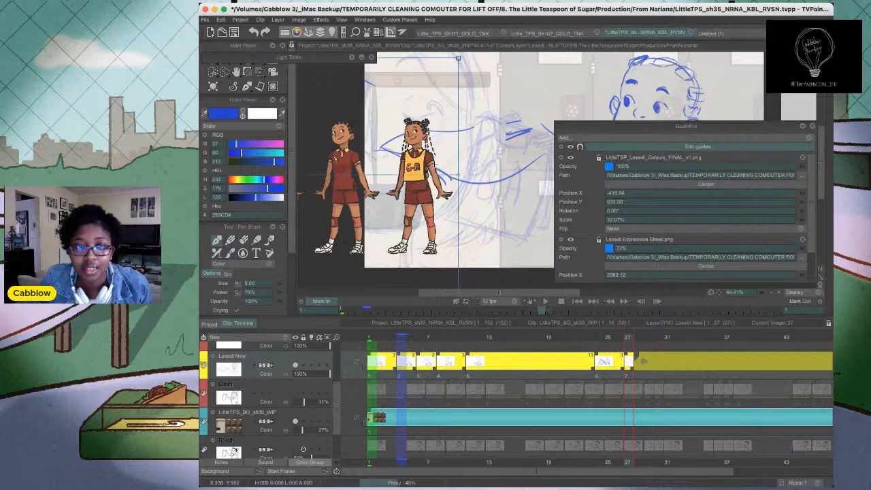
Scale the Lesedi colours reference to 26.52% and move it above the sketch, then collapse the guideline settings clear of her face
{"action": "left_click_drag", "start_coordinate": [453, 58], "coordinate": [425, 77]}
{"action": "left_click_drag", "start_coordinate": [385, 162], "coordinate": [383, 92]}
{"action": "scroll", "coordinate": [360, 66], "scroll_direction": "down", "scroll_amount": 2}
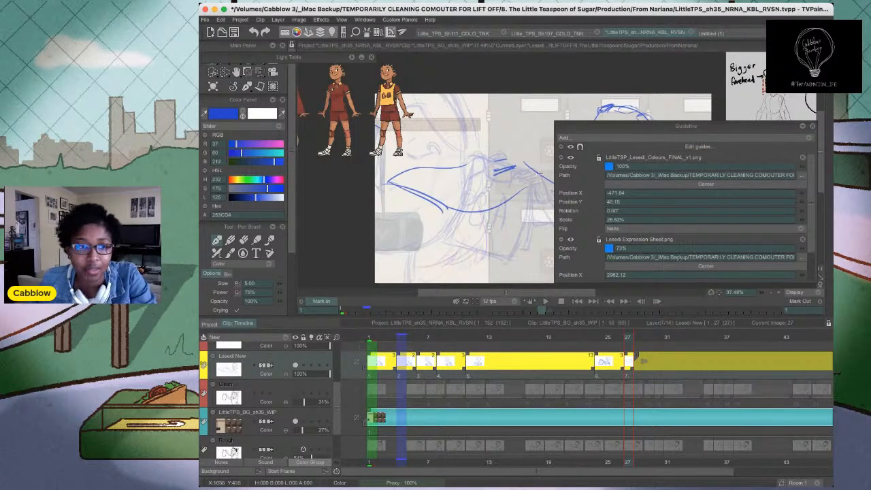
{"action": "left_click", "coordinate": [802, 127]}
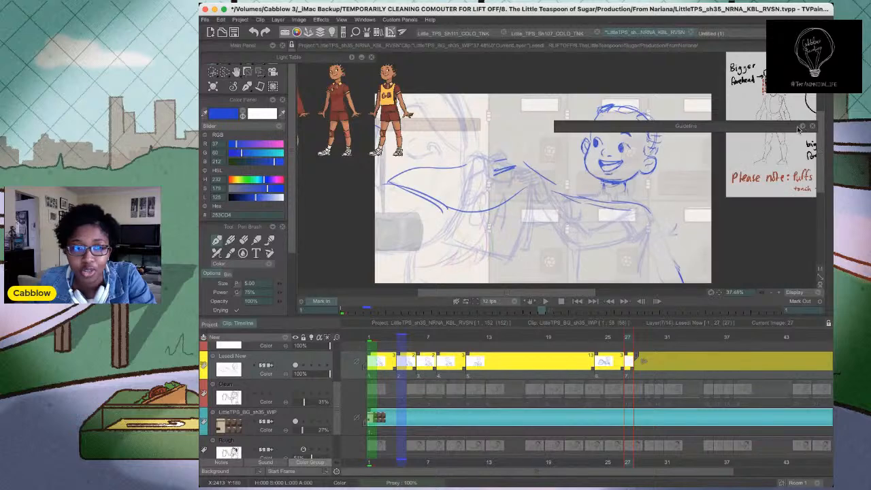
{"action": "left_click_drag", "start_coordinate": [751, 131], "coordinate": [628, 75]}
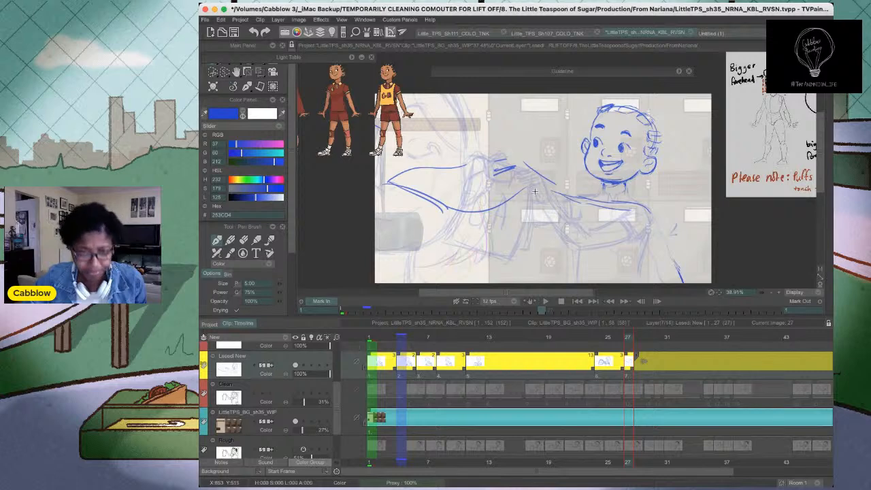
{"action": "scroll", "coordinate": [535, 193], "scroll_direction": "up", "scroll_amount": 1}
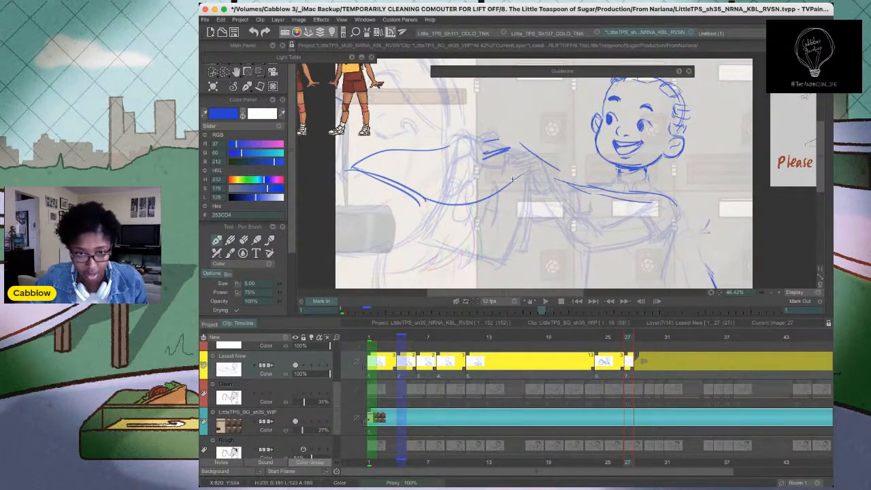
Sketch the underside of the outstretched arm, the sleeve edge, and the torso side and chest line at frame 27
{"action": "mouse_move", "coordinate": [539, 199]}
{"action": "left_mouse_down"}
{"action": "mouse_move", "coordinate": [577, 216]}
{"action": "mouse_move", "coordinate": [651, 222]}
{"action": "mouse_move", "coordinate": [634, 225]}
{"action": "left_mouse_up"}
{"action": "left_click_drag", "start_coordinate": [668, 199], "coordinate": [645, 191]}
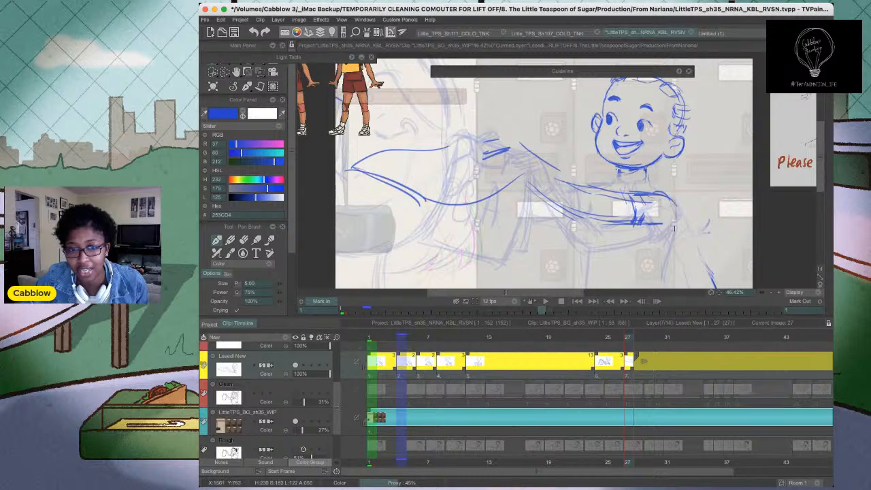
{"action": "left_click_drag", "start_coordinate": [676, 228], "coordinate": [664, 271]}
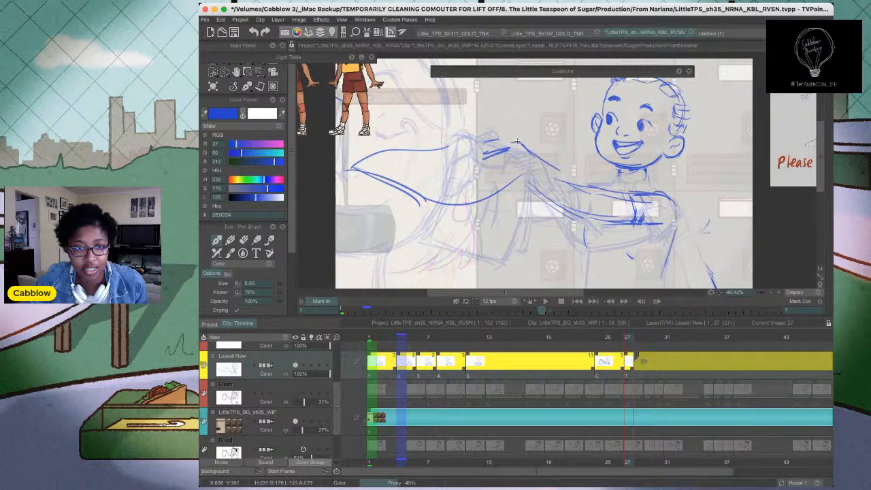
Try extra strokes to shape the gripping hand at the end of the outstretched arm, and undo them
{"action": "mouse_move", "coordinate": [518, 141]}
{"action": "left_mouse_down"}
{"action": "mouse_move", "coordinate": [485, 147]}
{"action": "mouse_move", "coordinate": [513, 147]}
{"action": "mouse_move", "coordinate": [498, 155]}
{"action": "mouse_move", "coordinate": [538, 161]}
{"action": "left_mouse_up"}
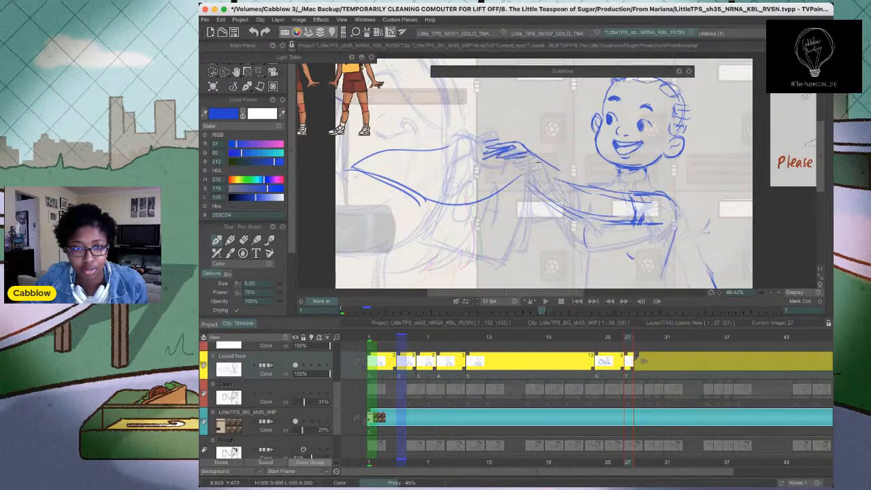
{"action": "key", "text": "super+z"}
{"action": "key", "text": "super+z"}
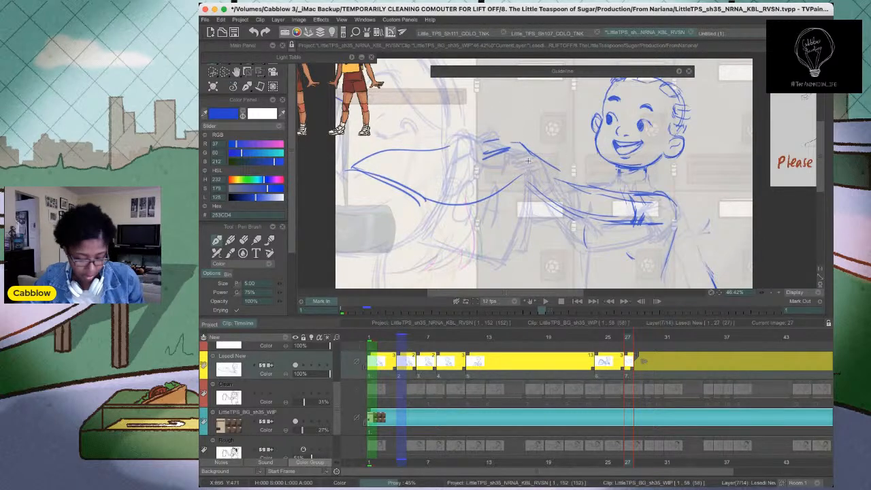
Erase the bold hand strokes between the garment and the wrist using the filling shape
{"action": "key", "text": "shift+d"}
{"action": "mouse_move", "coordinate": [544, 144]}
{"action": "left_mouse_down"}
{"action": "mouse_move", "coordinate": [476, 171]}
{"action": "mouse_move", "coordinate": [521, 170]}
{"action": "left_mouse_up"}
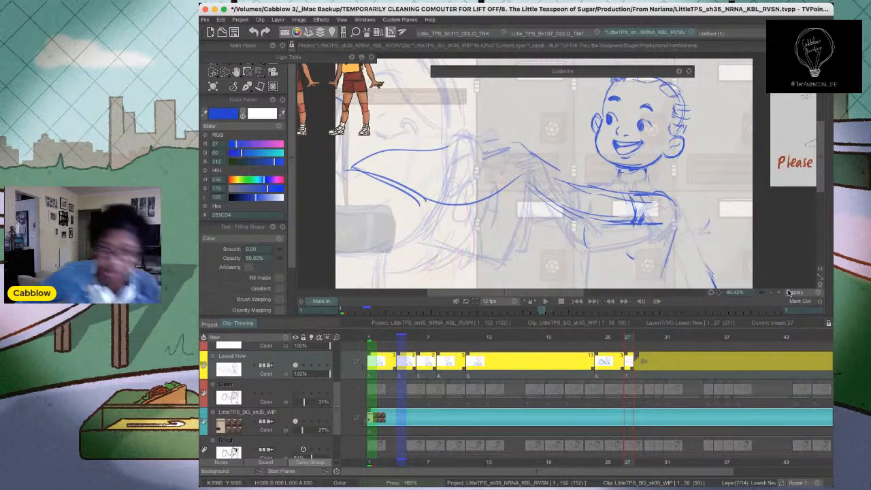
{"action": "key", "text": "super+Tab"}
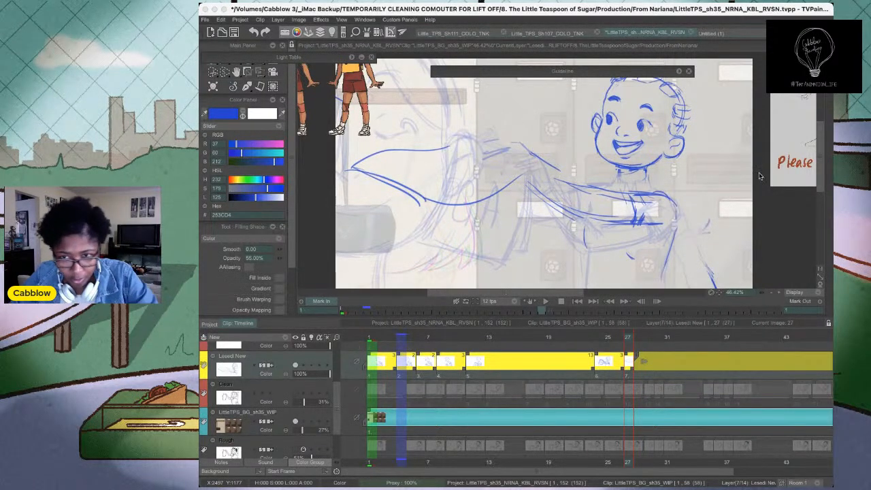
{"action": "left_click", "coordinate": [772, 203]}
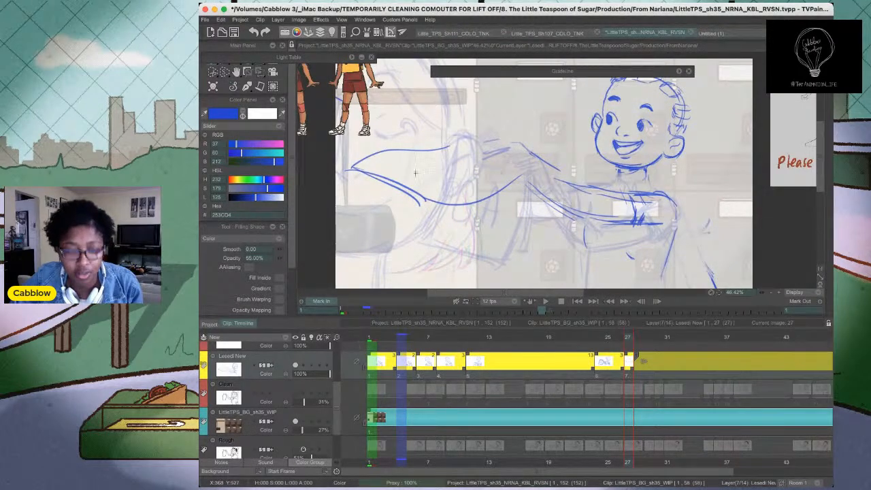
Strengthen the swinging garment's upper and lower edges and extend its top edge to the hand with the pen brush
{"action": "key", "text": "b"}
{"action": "mouse_move", "coordinate": [427, 150]}
{"action": "left_mouse_down"}
{"action": "mouse_move", "coordinate": [347, 171]}
{"action": "mouse_move", "coordinate": [446, 210]}
{"action": "left_mouse_up"}
{"action": "left_click_drag", "start_coordinate": [458, 142], "coordinate": [506, 159]}
{"action": "mouse_move", "coordinate": [476, 151]}
{"action": "left_mouse_down"}
{"action": "mouse_move", "coordinate": [518, 163]}
{"action": "mouse_move", "coordinate": [484, 186]}
{"action": "left_mouse_up"}
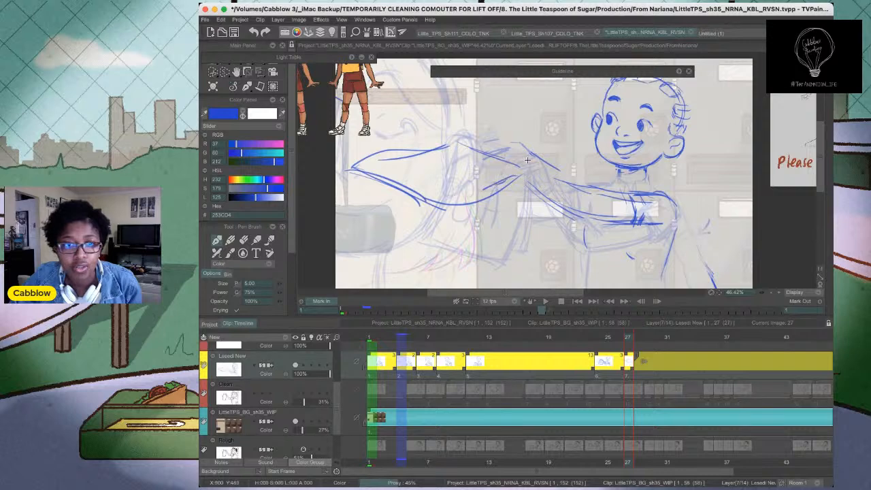
Try hatching in the fingers over the garment's gathered end, and undo those strokes
{"action": "mouse_move", "coordinate": [520, 144]}
{"action": "left_mouse_down"}
{"action": "mouse_move", "coordinate": [509, 160]}
{"action": "mouse_move", "coordinate": [526, 163]}
{"action": "left_mouse_up"}
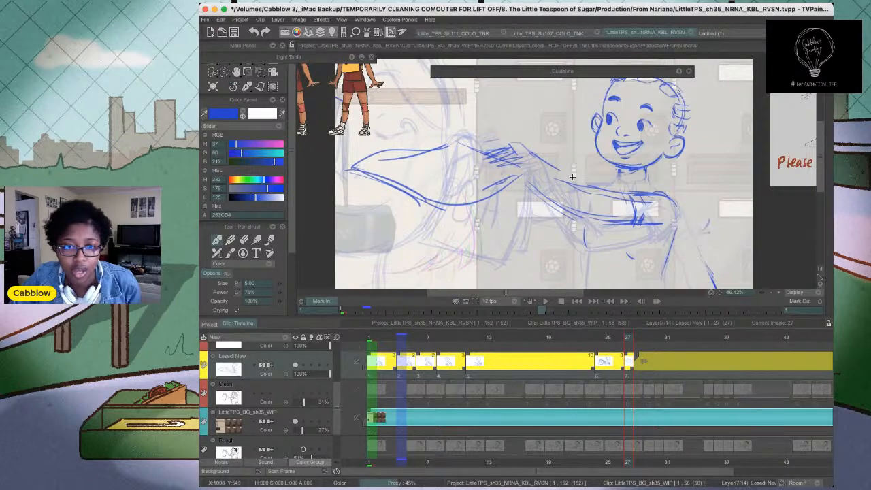
{"action": "key", "text": "super+z"}
{"action": "key", "text": "super+z"}
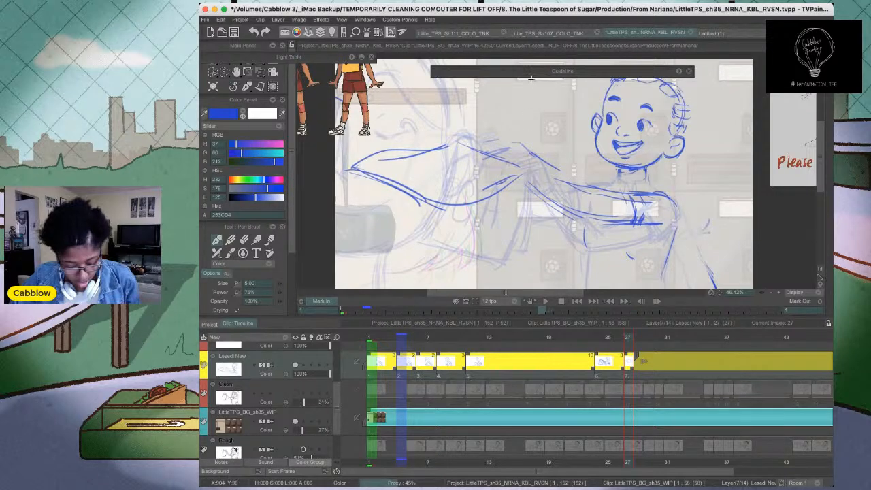
Activate the Select tool in Add mode for the frame 27 sketch
{"action": "key", "text": "s"}
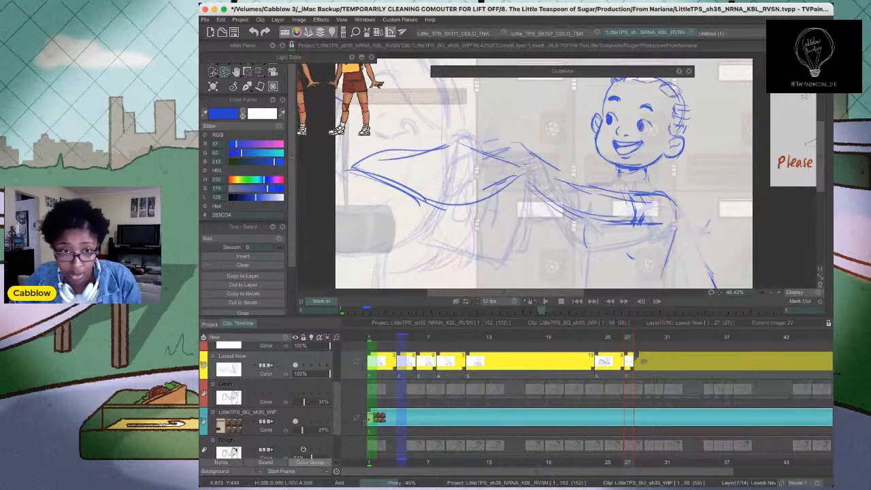
Lasso the shirt shape beyond the outstretched hand on frame 27, move it outward and tilt it slightly, and deselect it
{"action": "mouse_move", "coordinate": [524, 163]}
{"action": "left_mouse_down"}
{"action": "mouse_move", "coordinate": [458, 134]}
{"action": "mouse_move", "coordinate": [392, 147]}
{"action": "mouse_move", "coordinate": [328, 177]}
{"action": "mouse_move", "coordinate": [466, 212]}
{"action": "mouse_move", "coordinate": [524, 165]}
{"action": "left_mouse_up"}
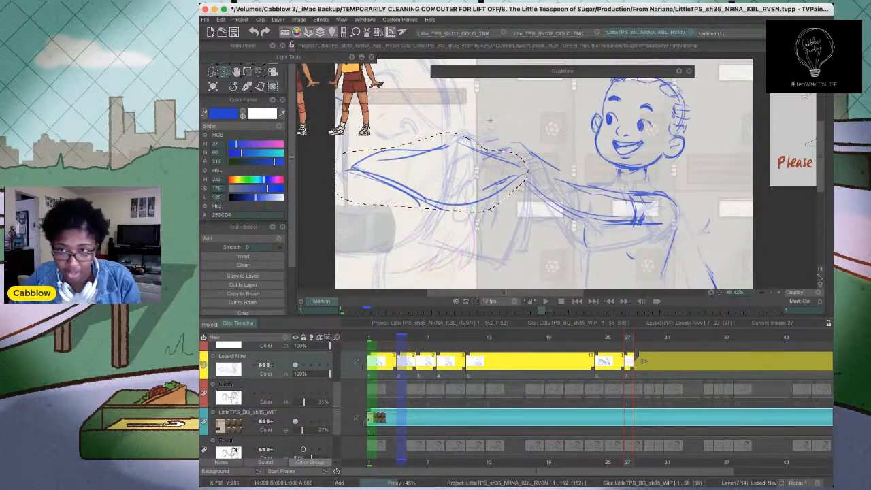
{"action": "key", "text": "super+t"}
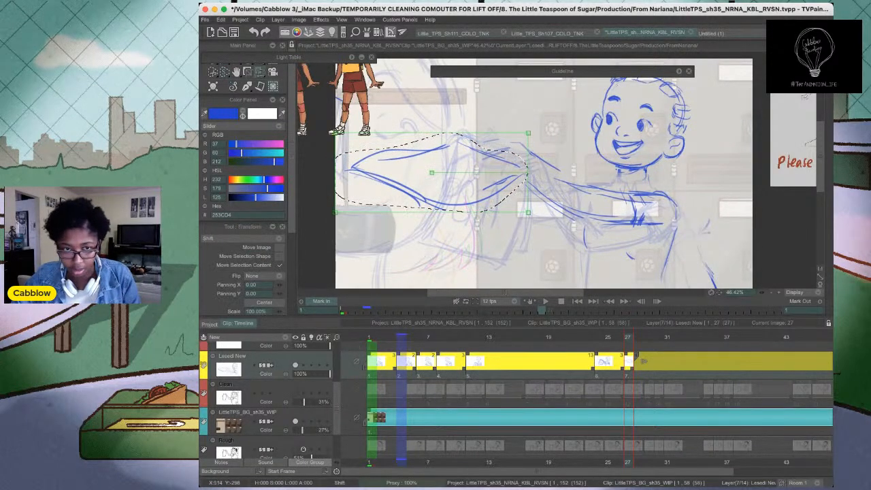
{"action": "left_click_drag", "start_coordinate": [527, 173], "coordinate": [527, 185]}
{"action": "left_click_drag", "start_coordinate": [460, 163], "coordinate": [441, 153]}
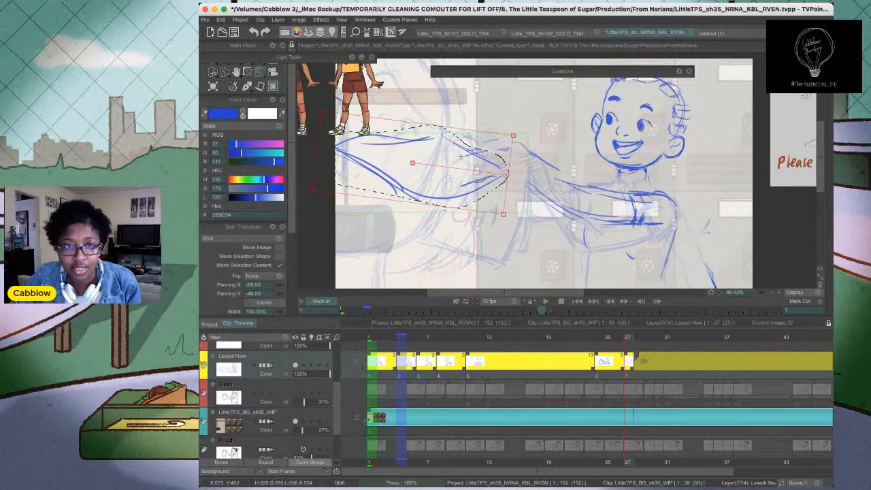
{"action": "key", "text": "Return"}
{"action": "key", "text": "super+d"}
{"action": "key", "text": "Escape"}
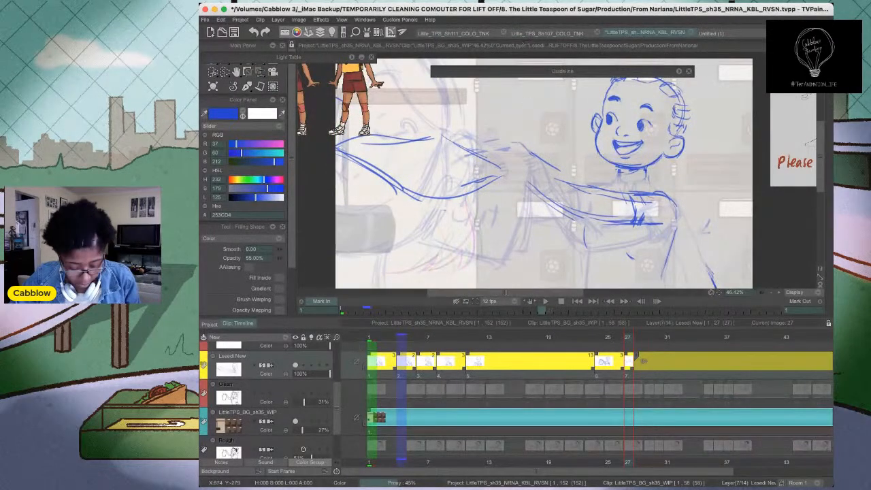
Sketch the hand gripping the shirt and strengthen the wrist and forearm lines of the outstretched arm on frame 27
{"action": "key", "text": "b"}
{"action": "left_click_drag", "start_coordinate": [496, 139], "coordinate": [506, 162]}
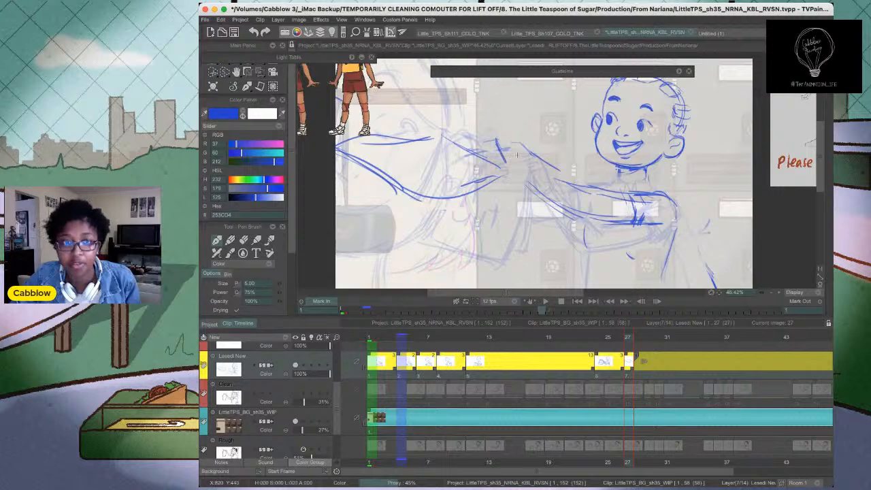
{"action": "key", "text": "ctrl+z"}
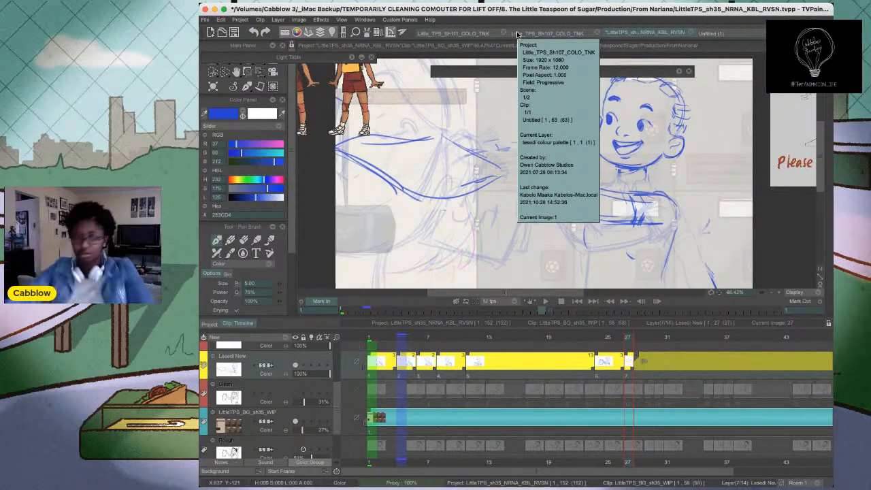
{"action": "mouse_move", "coordinate": [495, 156]}
{"action": "left_mouse_down"}
{"action": "mouse_move", "coordinate": [520, 154]}
{"action": "mouse_move", "coordinate": [480, 163]}
{"action": "mouse_move", "coordinate": [514, 159]}
{"action": "mouse_move", "coordinate": [600, 202]}
{"action": "left_mouse_up"}
{"action": "left_click_drag", "start_coordinate": [541, 191], "coordinate": [586, 214]}
{"action": "mouse_move", "coordinate": [441, 145]}
{"action": "left_mouse_down"}
{"action": "mouse_move", "coordinate": [476, 143]}
{"action": "mouse_move", "coordinate": [469, 134]}
{"action": "mouse_move", "coordinate": [480, 150]}
{"action": "mouse_move", "coordinate": [474, 141]}
{"action": "mouse_move", "coordinate": [519, 169]}
{"action": "left_mouse_up"}
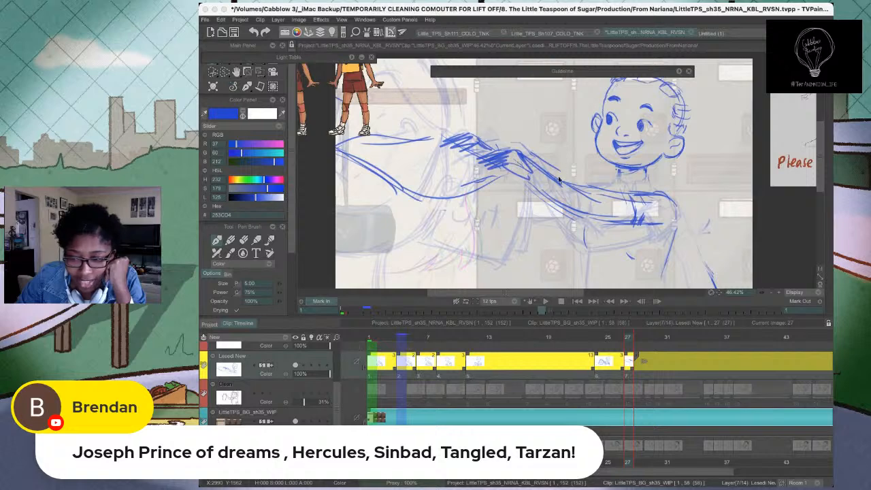
{"action": "left_click_drag", "start_coordinate": [515, 159], "coordinate": [507, 158]}
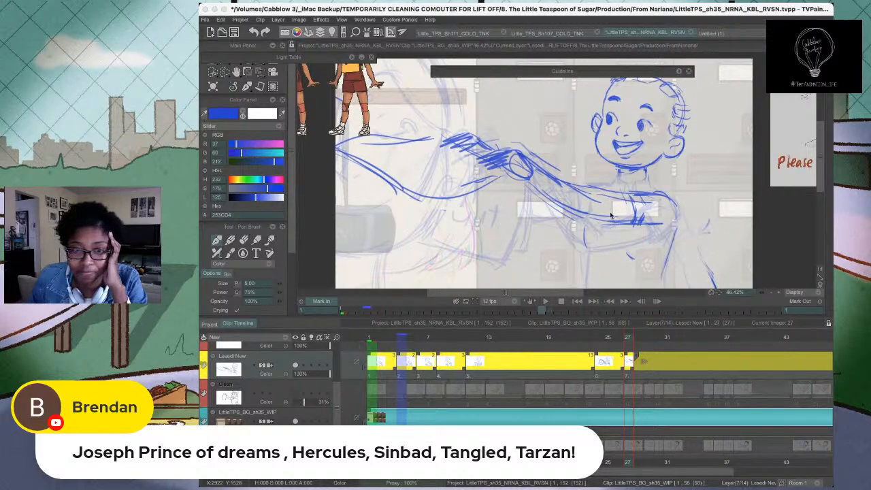
{"action": "left_click", "coordinate": [526, 170]}
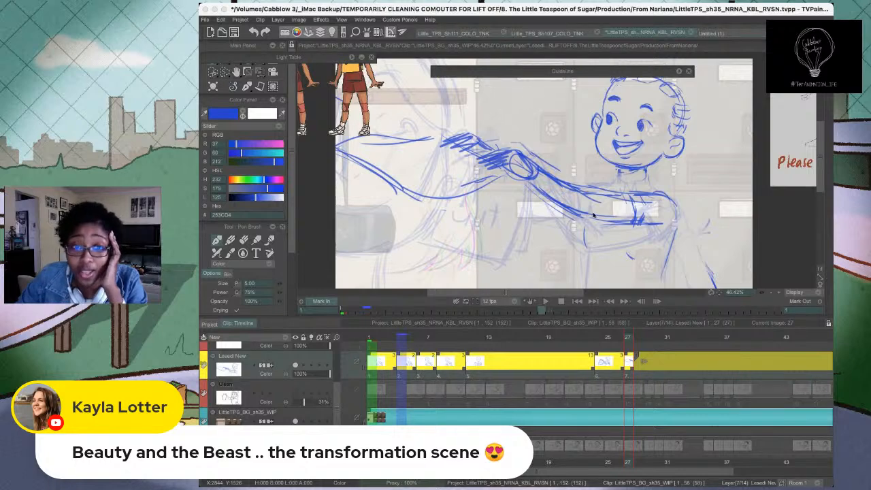
Redraw the lower and upper edges of the shirt so they lead out from the hand on frame 27
{"action": "mouse_move", "coordinate": [509, 177]}
{"action": "left_mouse_down"}
{"action": "mouse_move", "coordinate": [467, 198]}
{"action": "mouse_move", "coordinate": [417, 194]}
{"action": "left_mouse_up"}
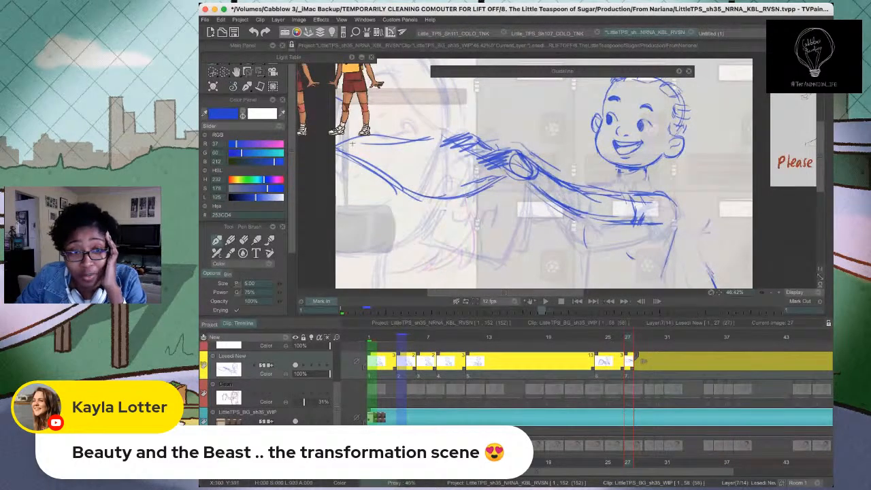
{"action": "left_click_drag", "start_coordinate": [354, 141], "coordinate": [434, 137]}
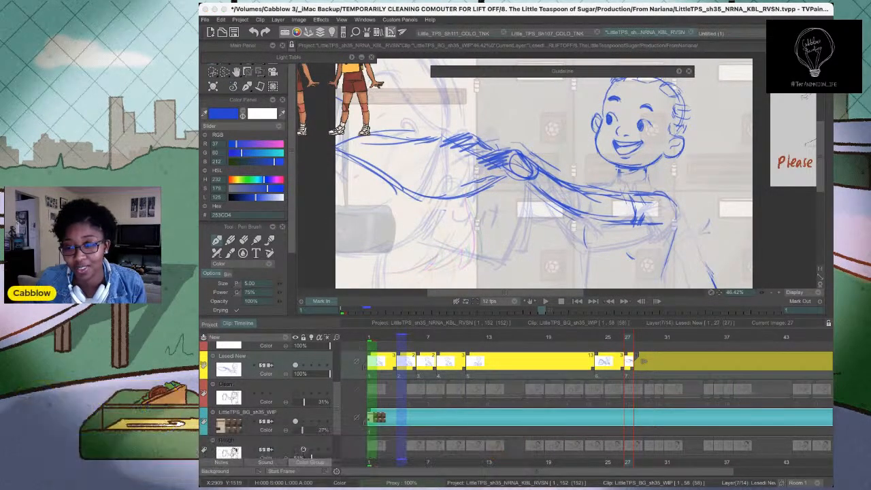
{"action": "left_click", "coordinate": [498, 149]}
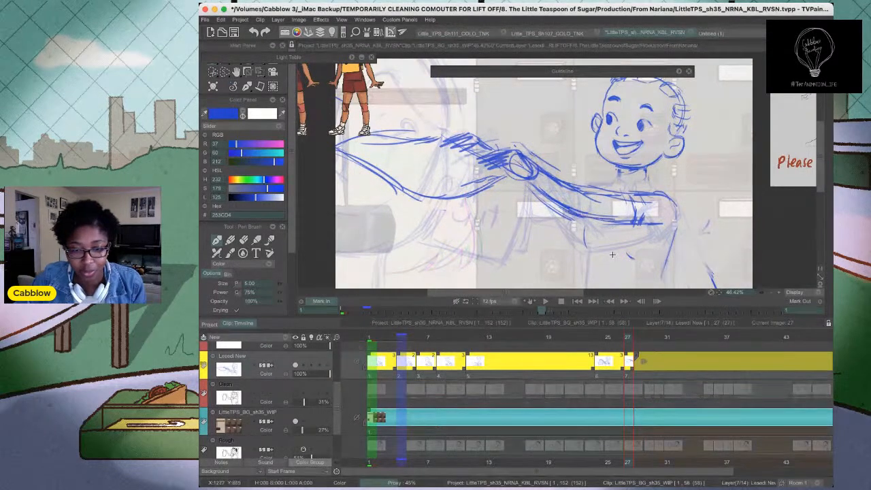
{"action": "mouse_move", "coordinate": [628, 337]}
{"action": "left_mouse_down"}
{"action": "mouse_move", "coordinate": [604, 334]}
{"action": "mouse_move", "coordinate": [643, 335]}
{"action": "mouse_move", "coordinate": [631, 339]}
{"action": "left_mouse_up"}
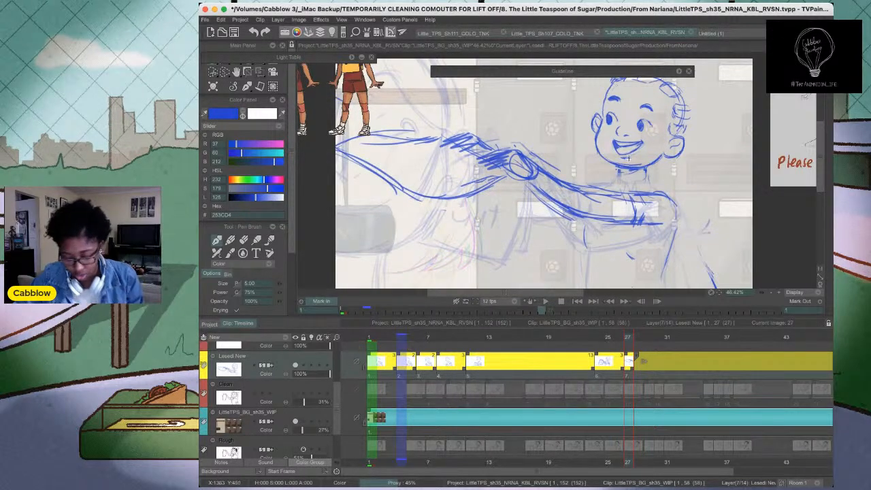
Lasso the whole outstretched arm with the shirt on frame 27 and rotate it upward about the shoulder
{"action": "key", "text": "s"}
{"action": "mouse_move", "coordinate": [676, 197]}
{"action": "left_mouse_down"}
{"action": "mouse_move", "coordinate": [596, 185]}
{"action": "mouse_move", "coordinate": [447, 123]}
{"action": "mouse_move", "coordinate": [377, 123]}
{"action": "mouse_move", "coordinate": [357, 183]}
{"action": "mouse_move", "coordinate": [537, 205]}
{"action": "mouse_move", "coordinate": [574, 223]}
{"action": "mouse_move", "coordinate": [644, 228]}
{"action": "mouse_move", "coordinate": [683, 200]}
{"action": "left_mouse_up"}
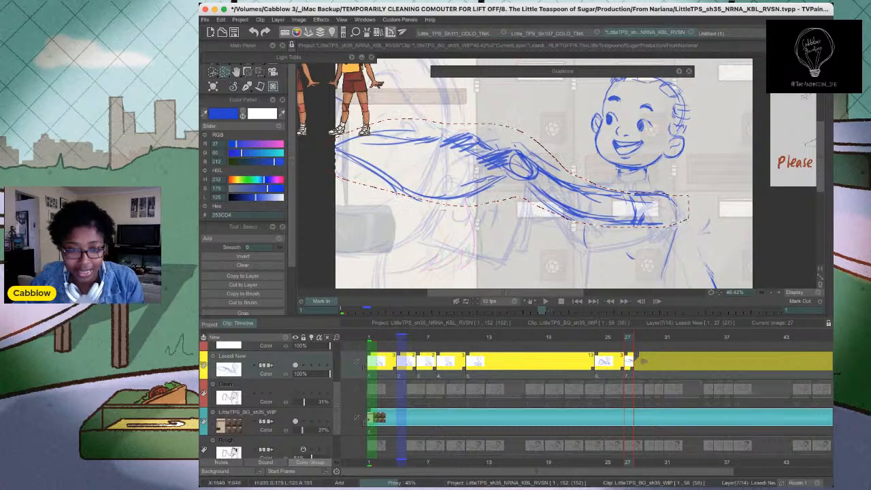
{"action": "key", "text": "t"}
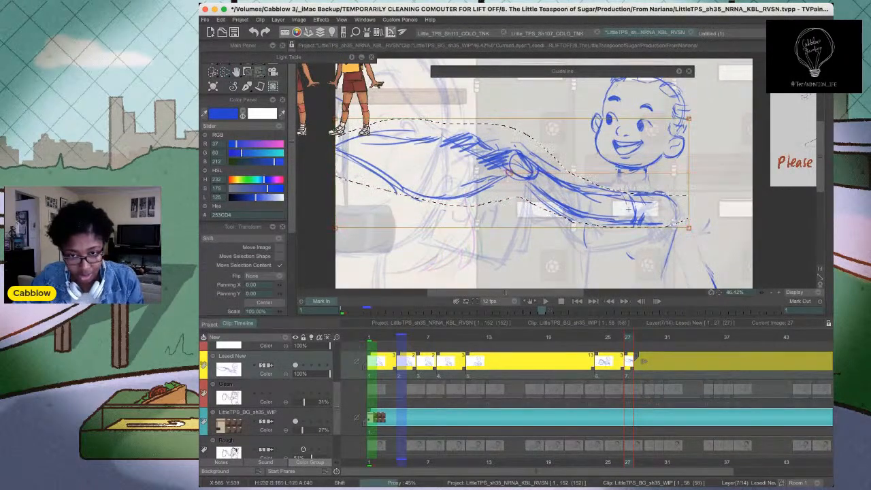
{"action": "left_click_drag", "start_coordinate": [515, 172], "coordinate": [518, 158]}
{"action": "key", "text": "Return"}
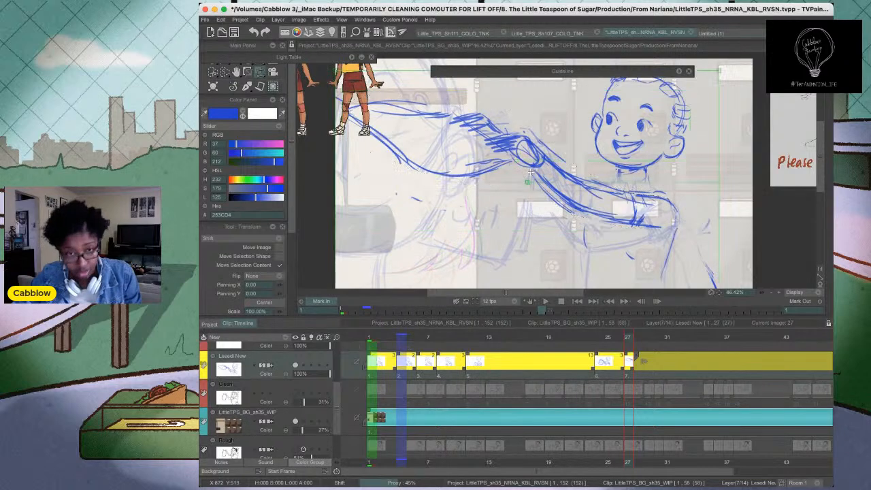
Draw the shirt's side, bottom corner and lower edge as a new swinging cloth shape below the raised hand on frame 27
{"action": "key", "text": "b"}
{"action": "mouse_move", "coordinate": [452, 114]}
{"action": "left_mouse_down"}
{"action": "mouse_move", "coordinate": [374, 124]}
{"action": "mouse_move", "coordinate": [339, 145]}
{"action": "mouse_move", "coordinate": [397, 193]}
{"action": "left_mouse_up"}
{"action": "left_click_drag", "start_coordinate": [351, 153], "coordinate": [421, 199]}
{"action": "left_click_drag", "start_coordinate": [422, 200], "coordinate": [512, 161]}
{"action": "left_click_drag", "start_coordinate": [419, 198], "coordinate": [517, 156]}
{"action": "mouse_move", "coordinate": [454, 124]}
{"action": "left_mouse_down"}
{"action": "mouse_move", "coordinate": [345, 149]}
{"action": "mouse_move", "coordinate": [415, 195]}
{"action": "left_mouse_up"}
Lasso the character's head, torso, arm and shirt on frame 27, shift and tilt them slightly, and deselect them
{"action": "key", "text": "s"}
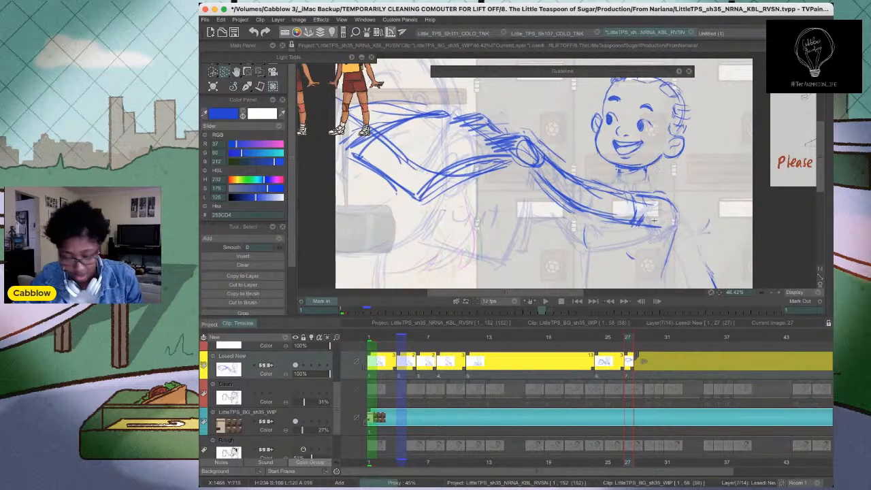
{"action": "scroll", "coordinate": [624, 207], "scroll_direction": "down", "scroll_amount": 1}
{"action": "mouse_move", "coordinate": [698, 139]}
{"action": "left_mouse_down"}
{"action": "mouse_move", "coordinate": [501, 92]}
{"action": "mouse_move", "coordinate": [449, 282]}
{"action": "mouse_move", "coordinate": [696, 235]}
{"action": "mouse_move", "coordinate": [688, 126]}
{"action": "left_mouse_up"}
{"action": "key", "text": "t"}
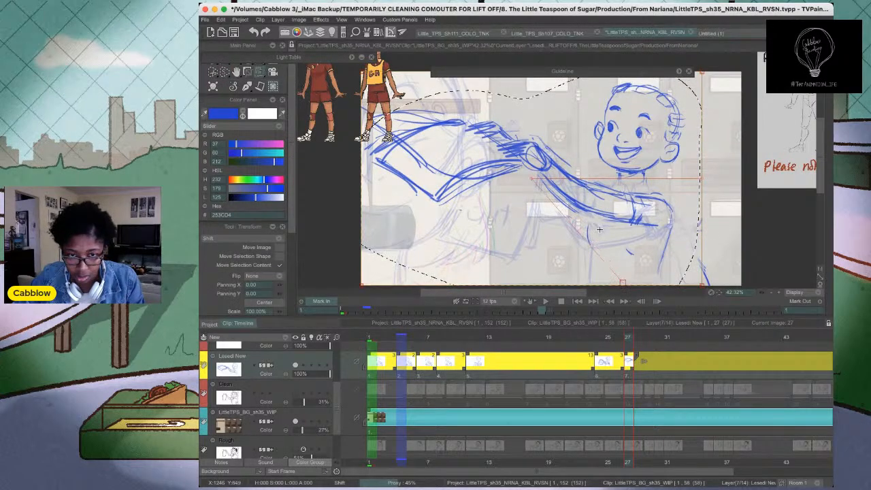
{"action": "left_click_drag", "start_coordinate": [532, 179], "coordinate": [516, 166]}
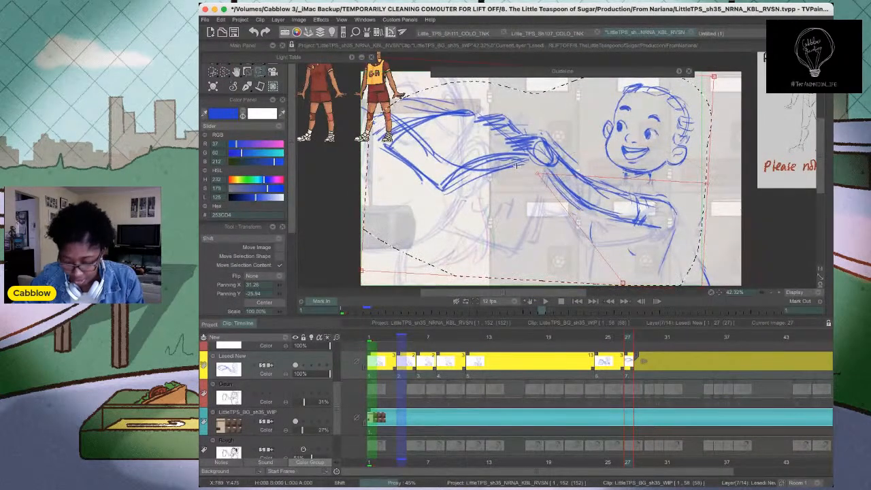
{"action": "key", "text": "super+d"}
{"action": "key", "text": "b"}
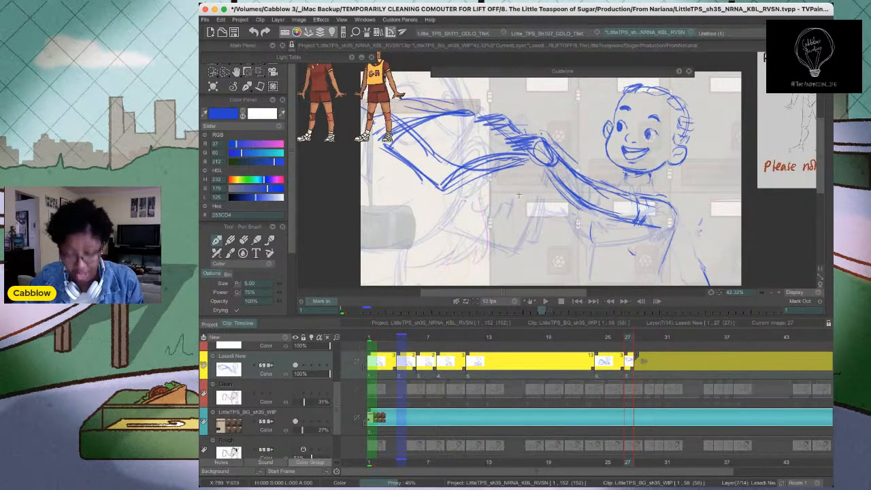
Review the shirt-raising motion and duplicate the held drawing at frame 25 so that frame 24 has its own separate instance
{"action": "left_click", "coordinate": [545, 300]}
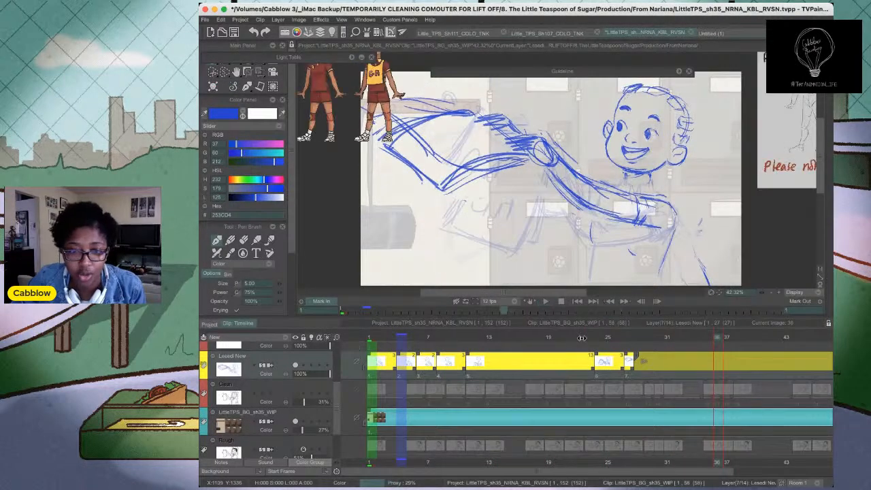
{"action": "left_click", "coordinate": [621, 345]}
{"action": "mouse_move", "coordinate": [622, 350]}
{"action": "left_mouse_down"}
{"action": "mouse_move", "coordinate": [603, 349]}
{"action": "mouse_move", "coordinate": [627, 351]}
{"action": "mouse_move", "coordinate": [615, 350]}
{"action": "left_mouse_up"}
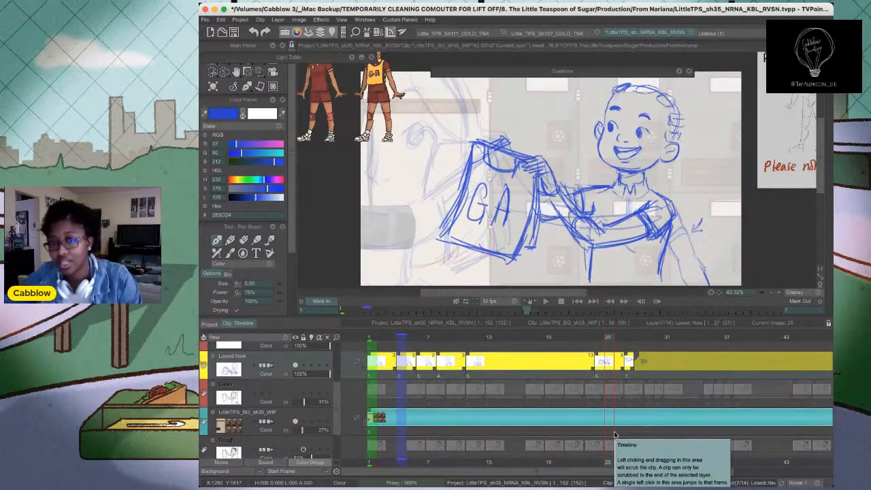
{"action": "left_click", "coordinate": [588, 338]}
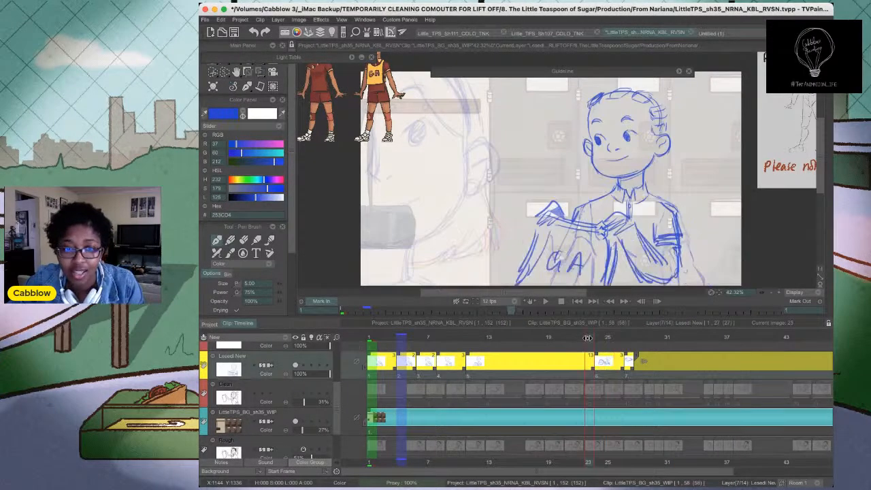
{"action": "left_click", "coordinate": [597, 338]}
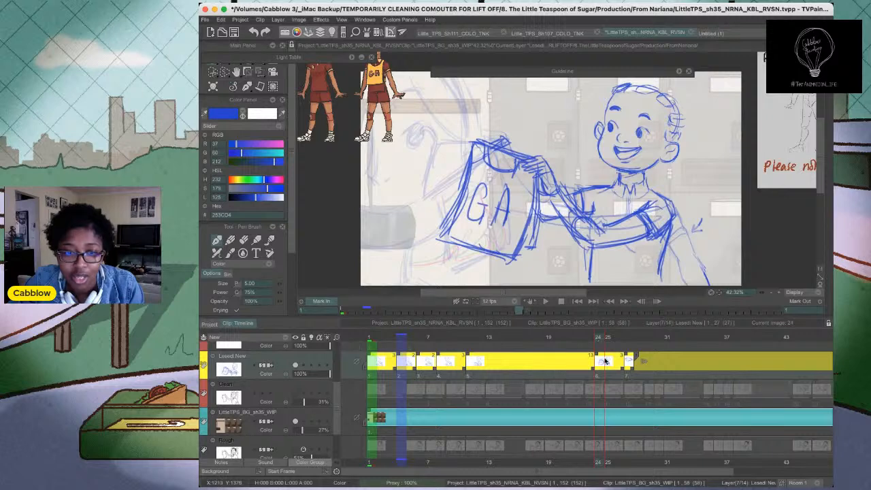
{"action": "left_click", "coordinate": [607, 338]}
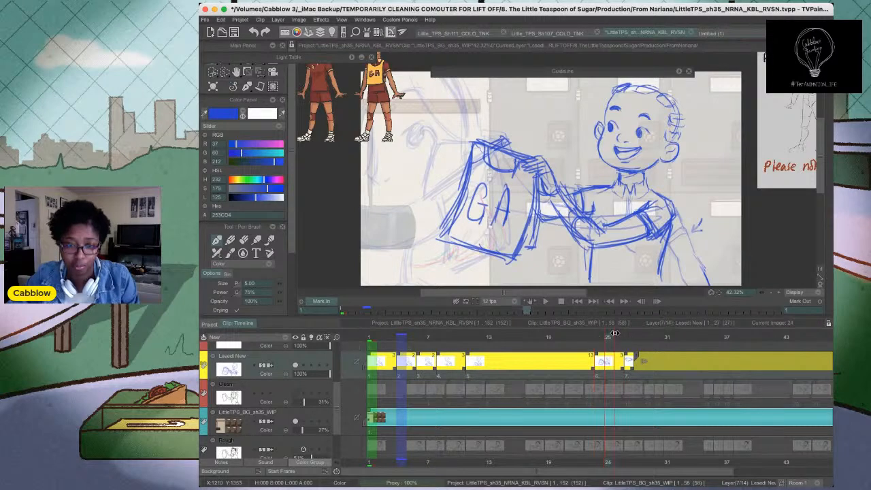
{"action": "key", "text": "shift+d"}
Shift and tilt the whole character and the GA shirt on frame 24 toward the character's back
{"action": "left_click_drag", "start_coordinate": [689, 171], "coordinate": [703, 168]}
{"action": "left_click", "coordinate": [597, 338]}
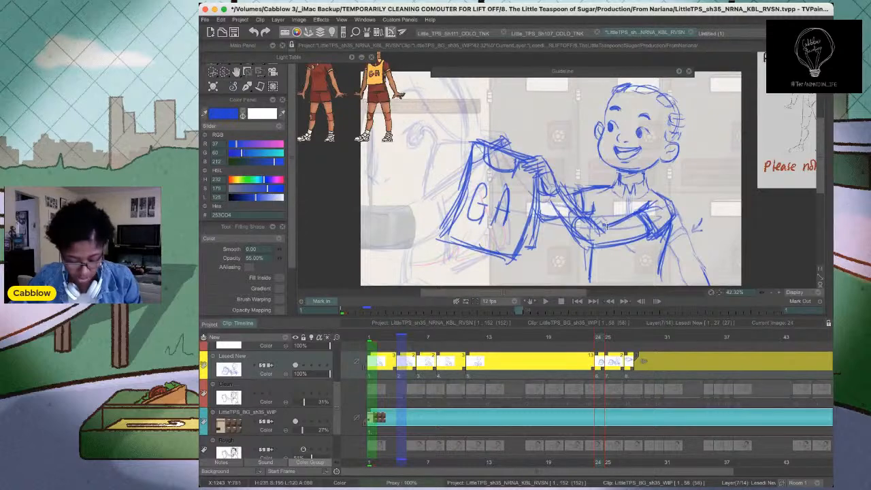
{"action": "key", "text": "super+t"}
{"action": "mouse_move", "coordinate": [574, 183]}
{"action": "left_mouse_down"}
{"action": "mouse_move", "coordinate": [628, 271]}
{"action": "mouse_move", "coordinate": [621, 277]}
{"action": "mouse_move", "coordinate": [578, 177]}
{"action": "left_mouse_up"}
{"action": "key", "text": "Return"}
Lasso the character's extended arm and hand on frame 24 and rotate it downward about the shoulder
{"action": "key", "text": "s"}
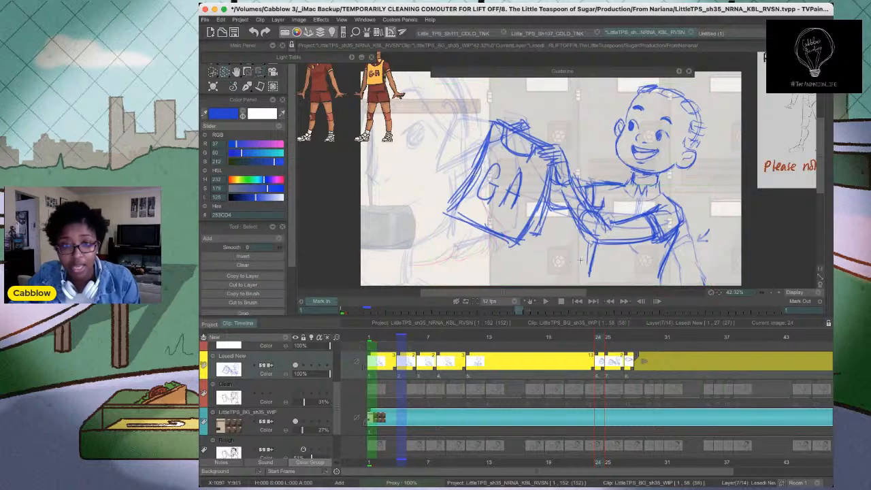
{"action": "mouse_move", "coordinate": [670, 201]}
{"action": "left_mouse_down"}
{"action": "mouse_move", "coordinate": [605, 216]}
{"action": "mouse_move", "coordinate": [581, 193]}
{"action": "mouse_move", "coordinate": [561, 138]}
{"action": "mouse_move", "coordinate": [537, 148]}
{"action": "mouse_move", "coordinate": [574, 241]}
{"action": "mouse_move", "coordinate": [674, 235]}
{"action": "mouse_move", "coordinate": [676, 208]}
{"action": "left_mouse_up"}
{"action": "key", "text": "ctrl+t"}
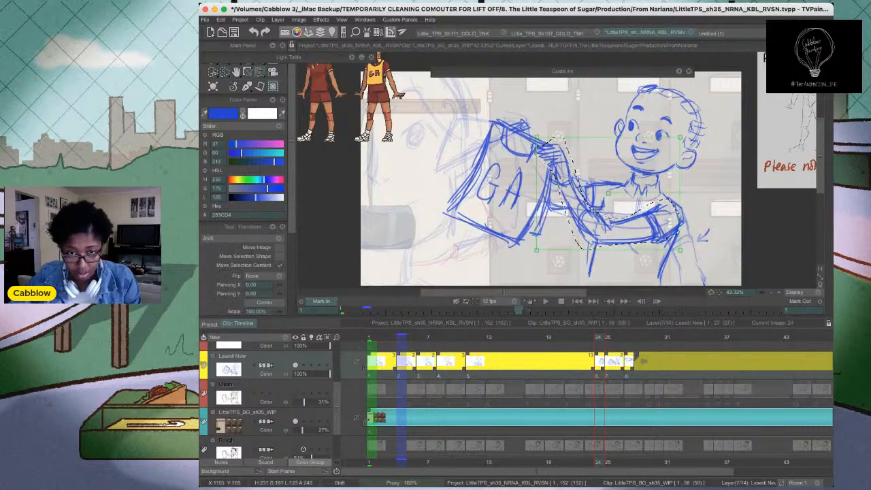
{"action": "left_click_drag", "start_coordinate": [608, 194], "coordinate": [623, 216]}
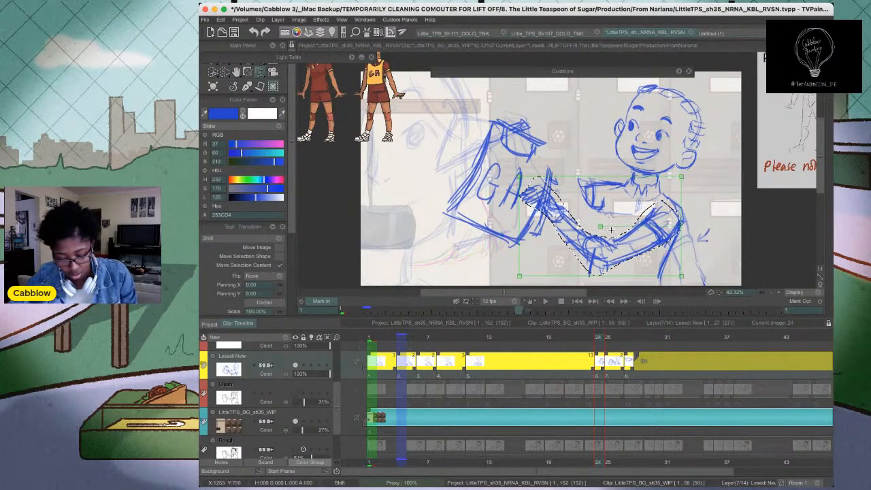
{"action": "key", "text": "Return"}
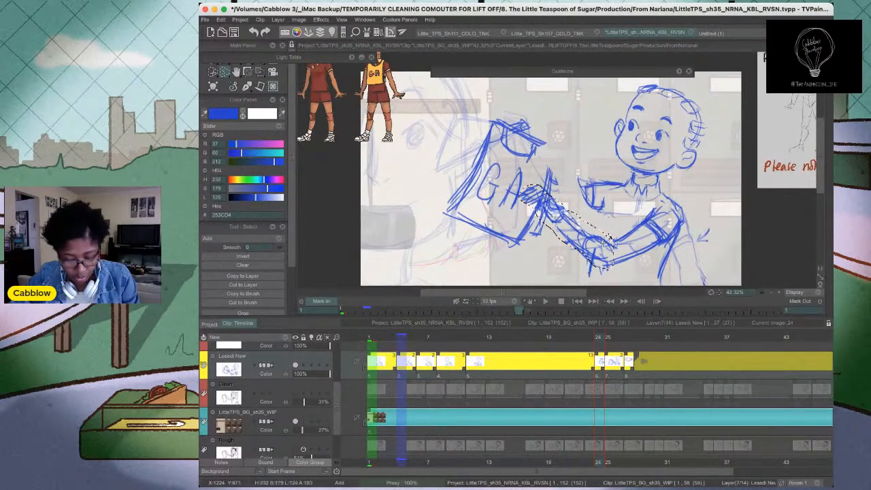
Try to rotate the lassoed forearm and hand on frame 24 up toward the chest about the elbow, and undo it
{"action": "key", "text": "t"}
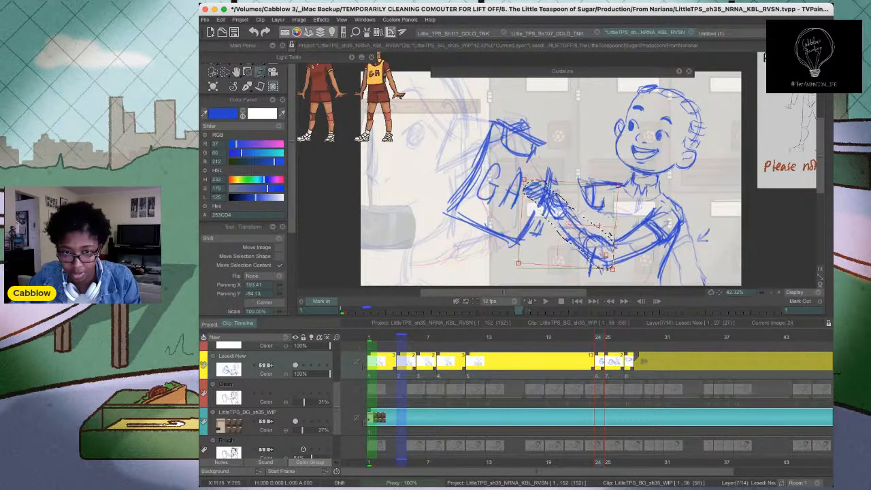
{"action": "mouse_move", "coordinate": [598, 225]}
{"action": "left_mouse_down"}
{"action": "mouse_move", "coordinate": [619, 228]}
{"action": "mouse_move", "coordinate": [590, 229]}
{"action": "mouse_move", "coordinate": [602, 240]}
{"action": "left_mouse_up"}
{"action": "key", "text": "Return"}
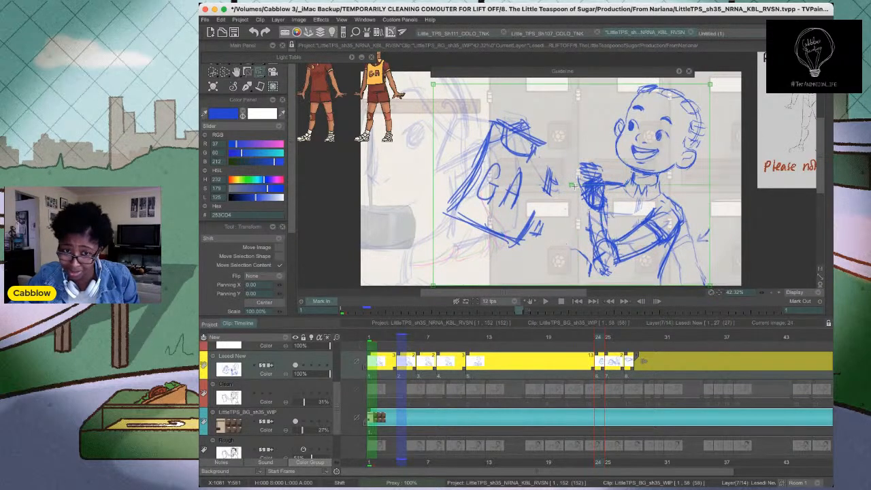
{"action": "key", "text": "super+z"}
{"action": "key", "text": "super+z"}
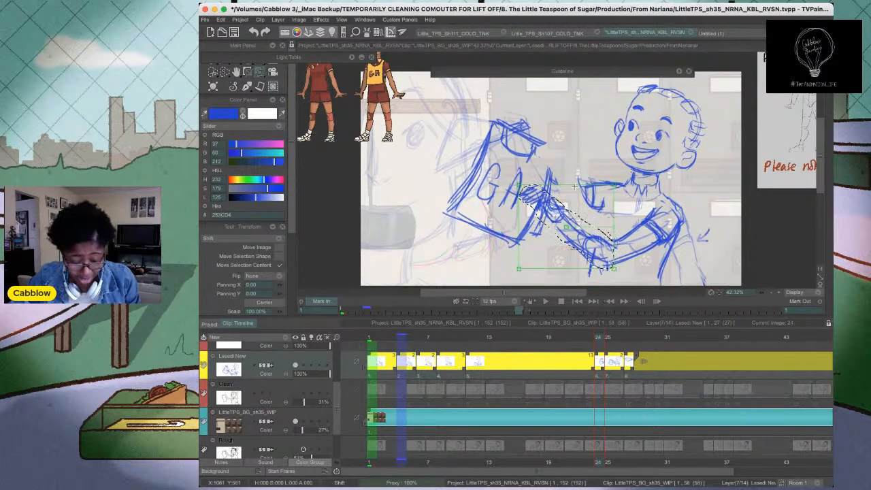
Remove the selected forearm and hand from frame 24 and compare the drawing with the previous frame using the brush-ready view
{"action": "key", "text": "super+d"}
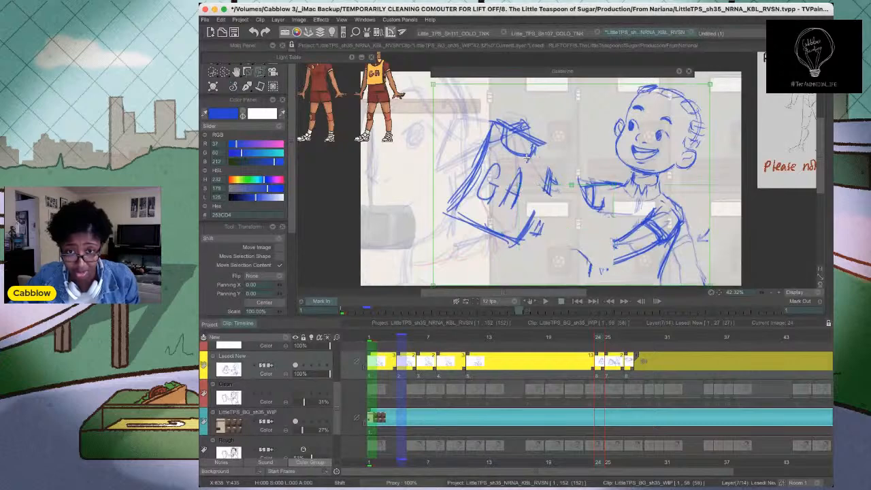
{"action": "key", "text": "b"}
{"action": "key", "text": "Left"}
{"action": "key", "text": "Right"}
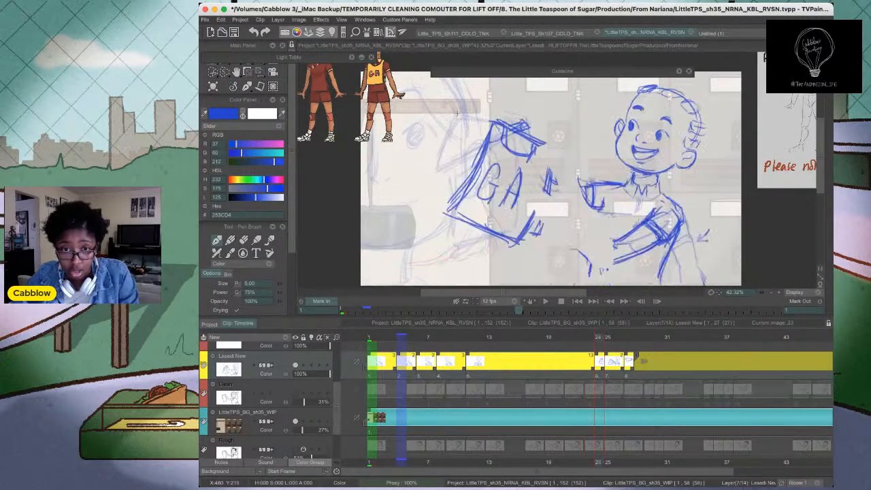
Flip between frame 24 and the preceding frames to compare the character's pose and shirt position
{"action": "key", "text": "Left"}
{"action": "key", "text": "Right"}
{"action": "key", "text": "Left"}
{"action": "key", "text": "Left"}
{"action": "key", "text": "Left"}
{"action": "key", "text": "Left"}
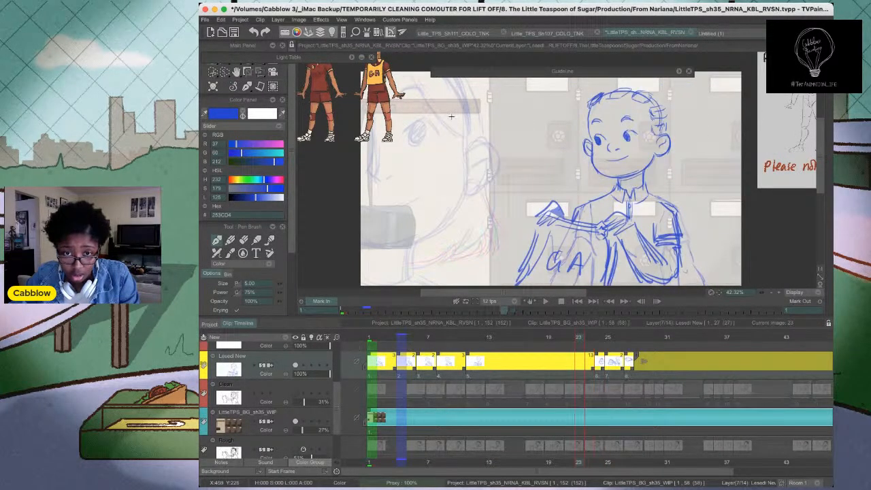
{"action": "key", "text": "Right"}
{"action": "key", "text": "Right"}
{"action": "key", "text": "Right"}
{"action": "key", "text": "Right"}
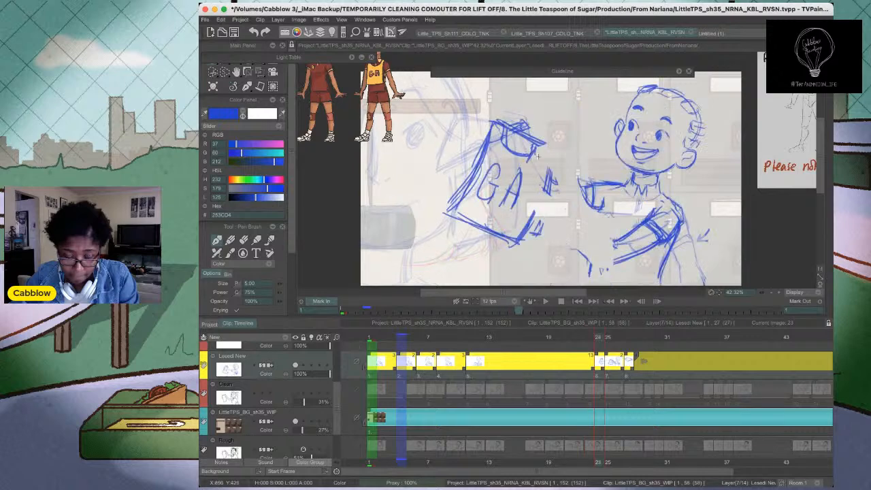
Lasso the raised GA shirt on frame 24 and erase it, then return to the pen brush
{"action": "key", "text": "s"}
{"action": "mouse_move", "coordinate": [560, 121]}
{"action": "left_mouse_down"}
{"action": "mouse_move", "coordinate": [497, 251]}
{"action": "mouse_move", "coordinate": [561, 126]}
{"action": "left_mouse_up"}
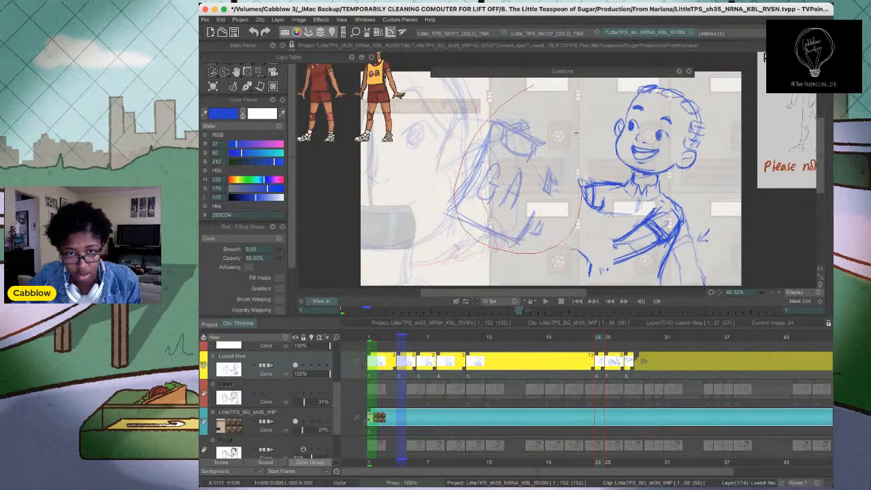
{"action": "key", "text": "b"}
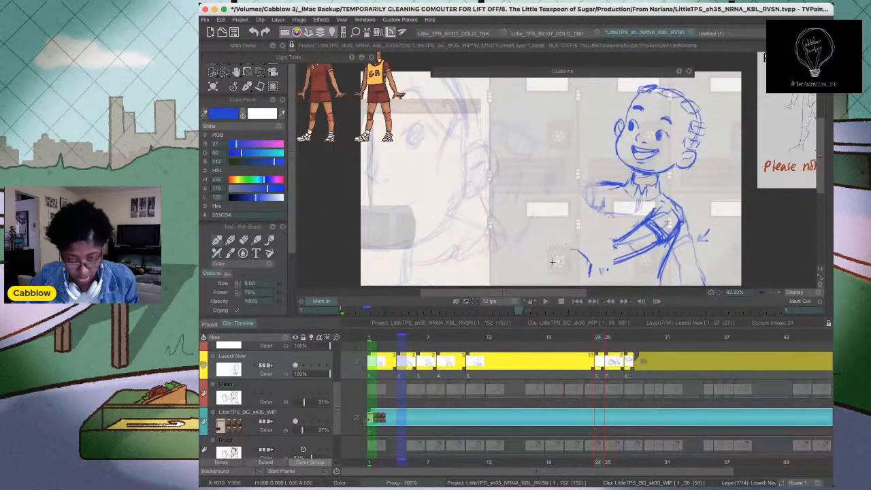
Play the animation from frame 1, then compare the poses on frames 23 and 24
{"action": "left_click", "coordinate": [371, 338]}
{"action": "key", "text": "Return"}
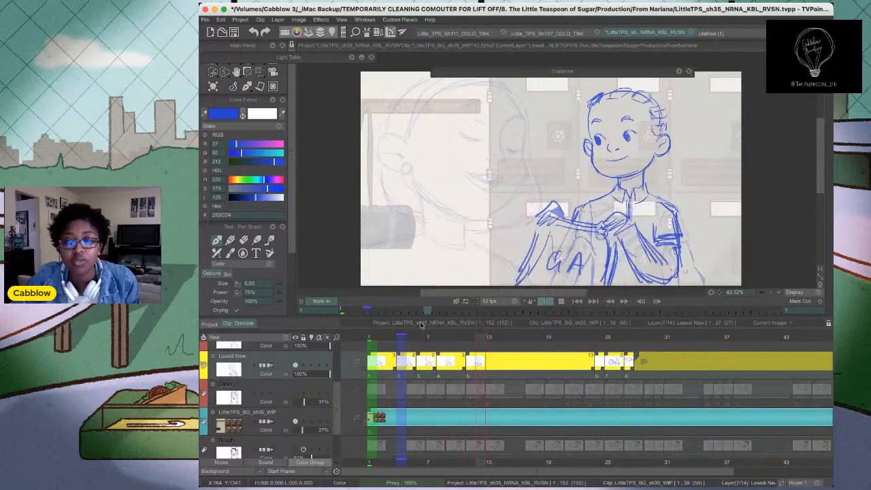
{"action": "key", "text": "Return"}
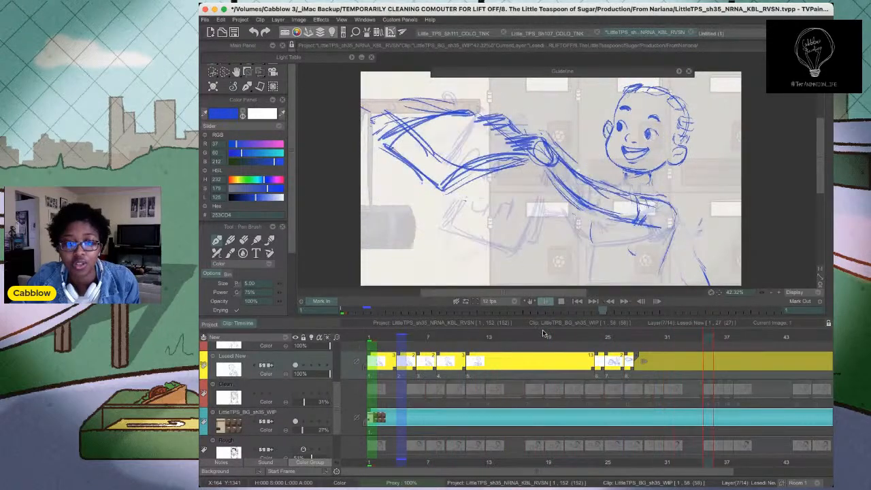
{"action": "left_click", "coordinate": [597, 341]}
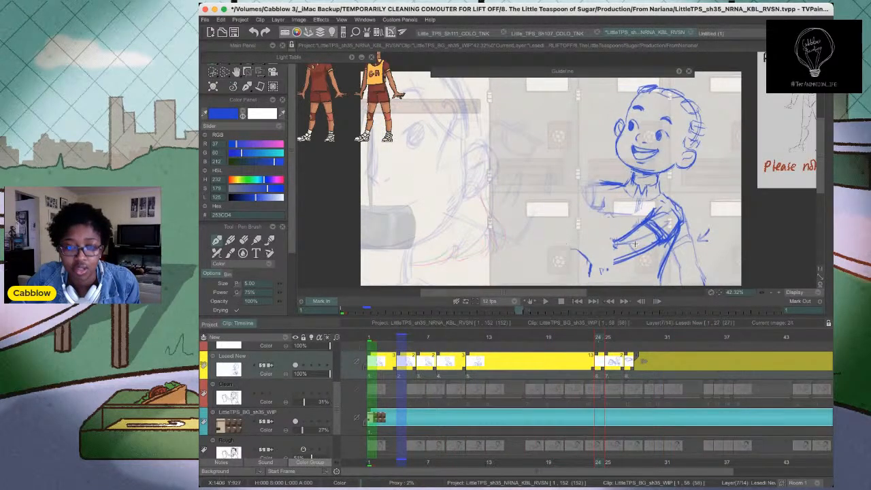
{"action": "key", "text": "Left"}
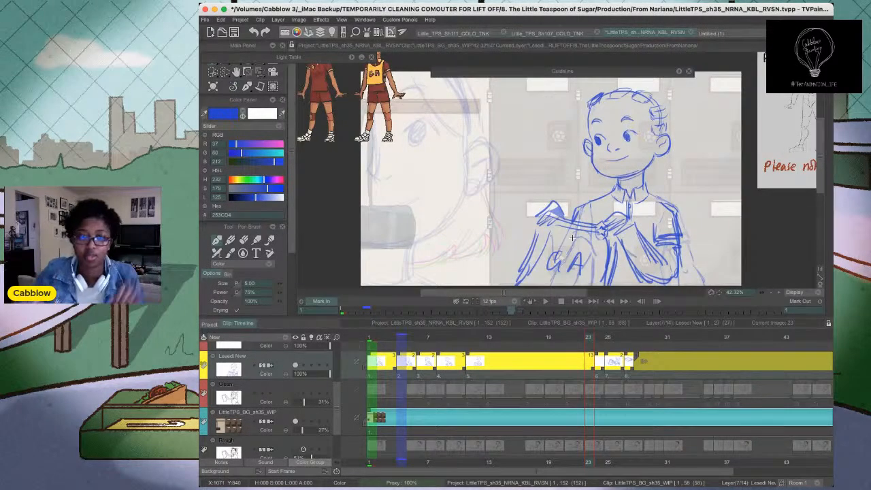
{"action": "left_click", "coordinate": [598, 339]}
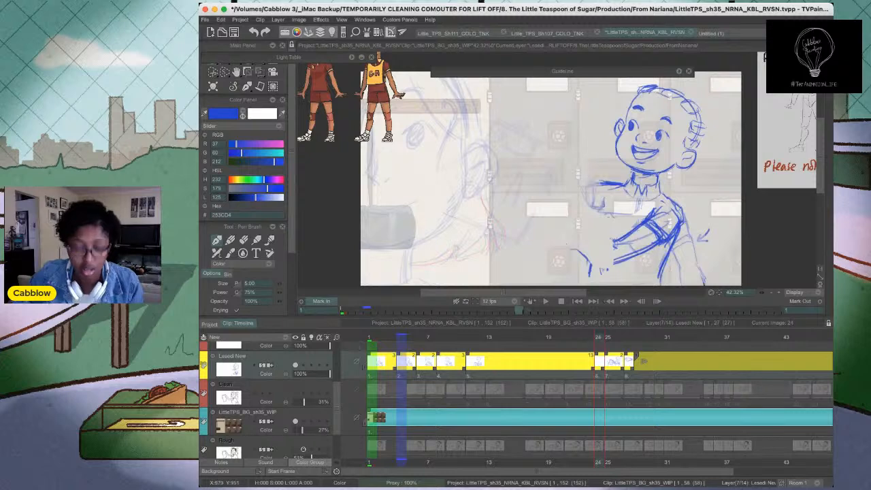
{"action": "key", "text": "Left"}
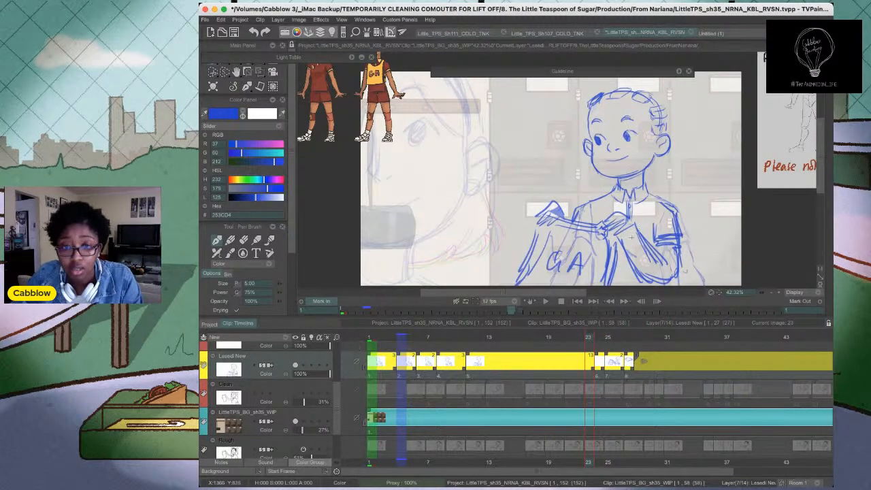
Sketch a bent forearm and a hand held against the chest on frame 24
{"action": "key", "text": "Right"}
{"action": "left_click_drag", "start_coordinate": [638, 212], "coordinate": [650, 249]}
{"action": "mouse_move", "coordinate": [635, 212]}
{"action": "left_mouse_down"}
{"action": "mouse_move", "coordinate": [614, 212]}
{"action": "mouse_move", "coordinate": [629, 212]}
{"action": "mouse_move", "coordinate": [624, 226]}
{"action": "mouse_move", "coordinate": [641, 236]}
{"action": "mouse_move", "coordinate": [627, 256]}
{"action": "mouse_move", "coordinate": [635, 279]}
{"action": "mouse_move", "coordinate": [665, 266]}
{"action": "mouse_move", "coordinate": [677, 239]}
{"action": "mouse_move", "coordinate": [658, 279]}
{"action": "left_mouse_up"}
{"action": "left_click_drag", "start_coordinate": [630, 203], "coordinate": [637, 217]}
{"action": "mouse_move", "coordinate": [630, 207]}
{"action": "left_mouse_down"}
{"action": "mouse_move", "coordinate": [612, 213]}
{"action": "mouse_move", "coordinate": [625, 216]}
{"action": "left_mouse_up"}
{"action": "left_click_drag", "start_coordinate": [615, 210], "coordinate": [632, 218]}
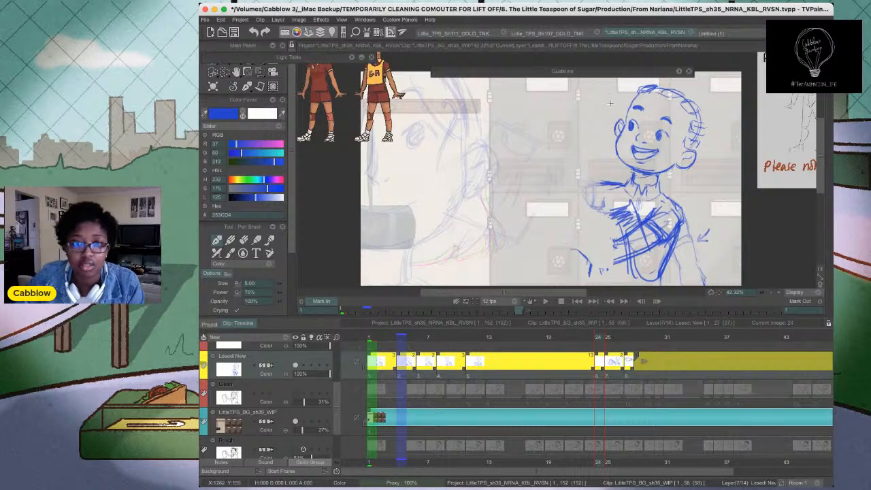
Sketch the far hand gripping the shirt, the shirt's hanging outer edge and top edge, and extra near-forearm lines on frame 24
{"action": "mouse_move", "coordinate": [578, 188]}
{"action": "left_mouse_down"}
{"action": "mouse_move", "coordinate": [556, 178]}
{"action": "mouse_move", "coordinate": [590, 212]}
{"action": "mouse_move", "coordinate": [560, 268]}
{"action": "left_mouse_up"}
{"action": "left_click_drag", "start_coordinate": [565, 198], "coordinate": [541, 281]}
{"action": "left_click_drag", "start_coordinate": [561, 230], "coordinate": [547, 279]}
{"action": "left_click_drag", "start_coordinate": [571, 201], "coordinate": [616, 217]}
{"action": "left_click_drag", "start_coordinate": [589, 187], "coordinate": [572, 199]}
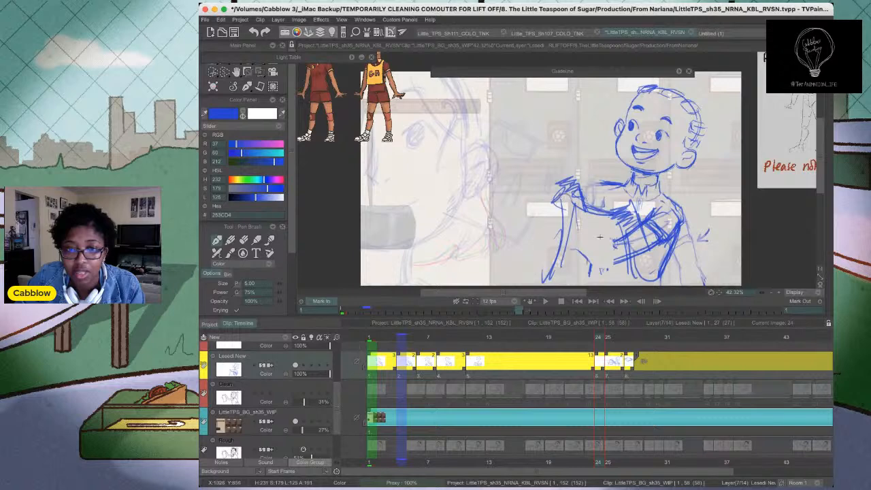
{"action": "left_click_drag", "start_coordinate": [632, 236], "coordinate": [637, 282]}
{"action": "mouse_move", "coordinate": [632, 242]}
{"action": "left_mouse_down"}
{"action": "mouse_move", "coordinate": [650, 280]}
{"action": "mouse_move", "coordinate": [660, 264]}
{"action": "left_mouse_up"}
Flip between frames 23, 24 and 25 to check the redrawn arms and shirt against the neighbouring poses
{"action": "key", "text": "Left"}
{"action": "key", "text": "Right"}
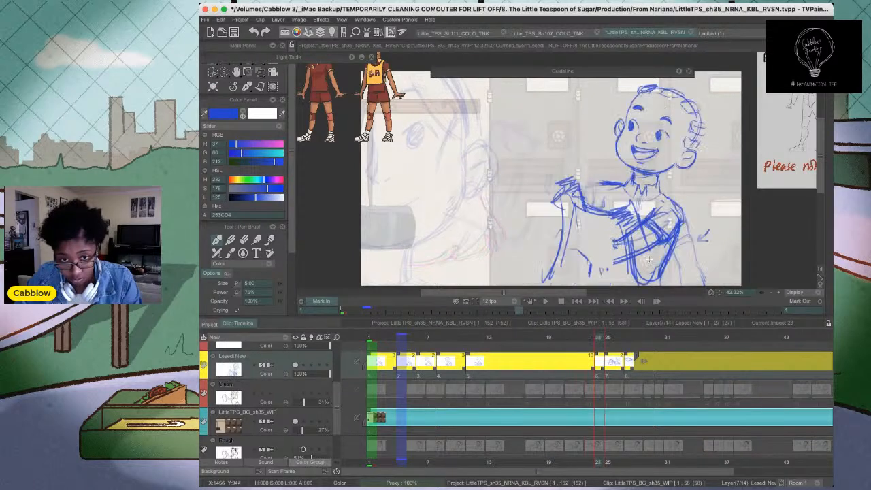
{"action": "key", "text": "Left"}
{"action": "key", "text": "Right"}
{"action": "key", "text": "Left"}
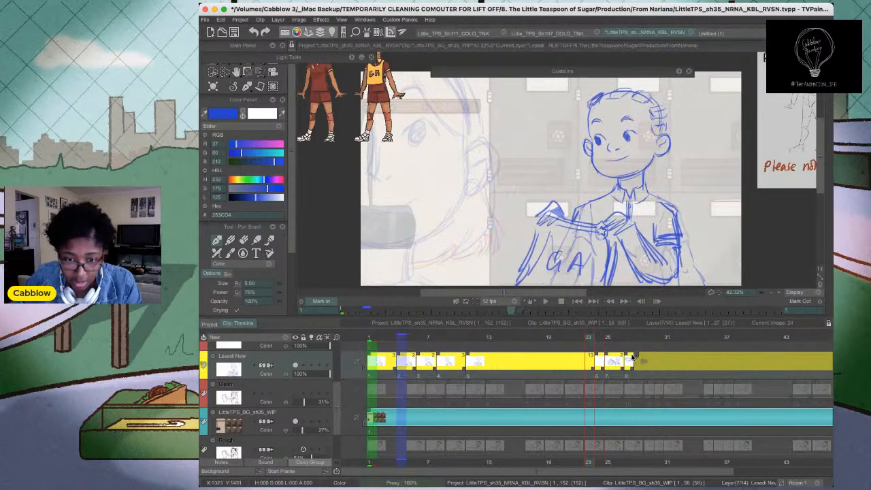
{"action": "key", "text": "Left"}
{"action": "key", "text": "Right"}
{"action": "key", "text": "Right"}
{"action": "key", "text": "Right"}
{"action": "key", "text": "Left"}
{"action": "key", "text": "Left"}
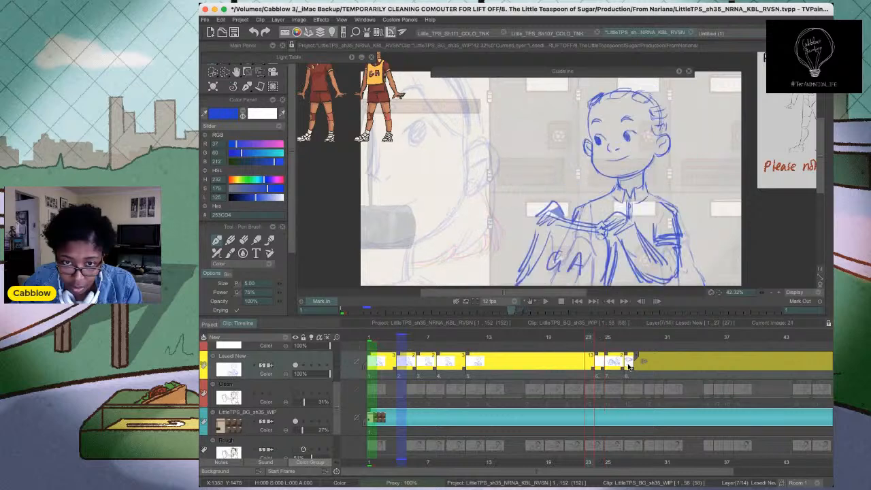
Discard the drawing on frame 24 and let the preceding pose holding the GA shirt fill that frame
{"action": "key", "text": "Right"}
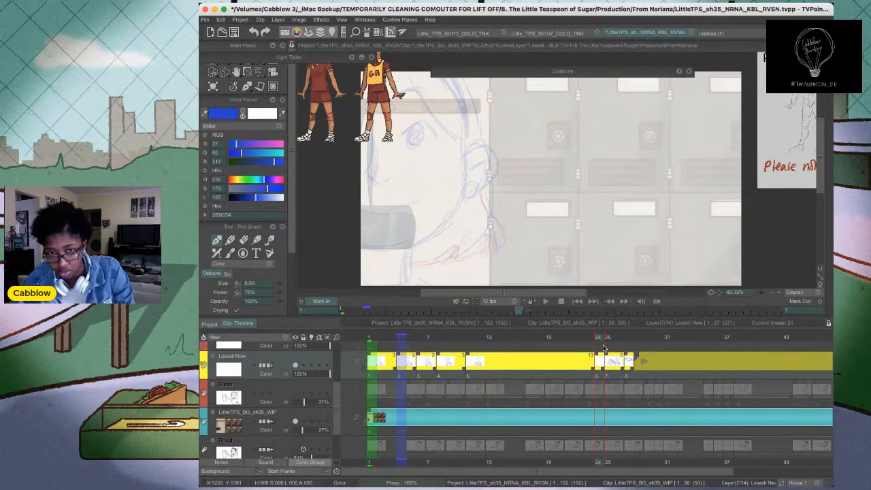
{"action": "left_click", "coordinate": [597, 357]}
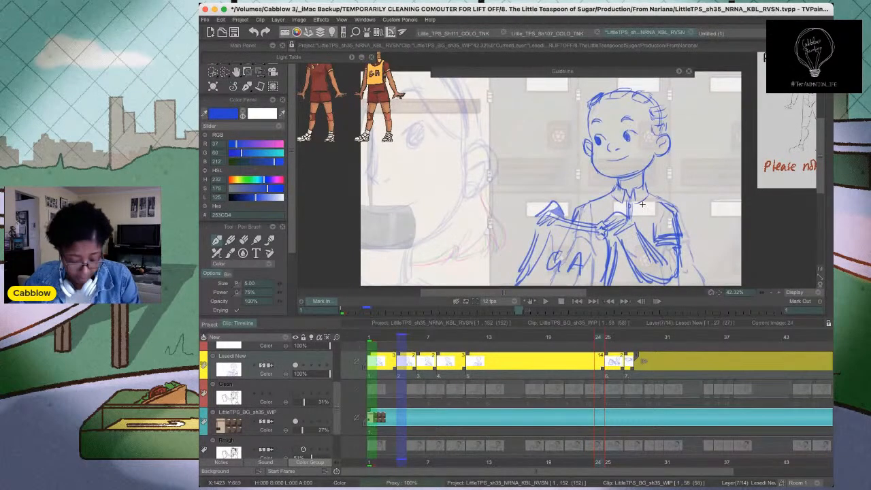
{"action": "key", "text": "shift+d"}
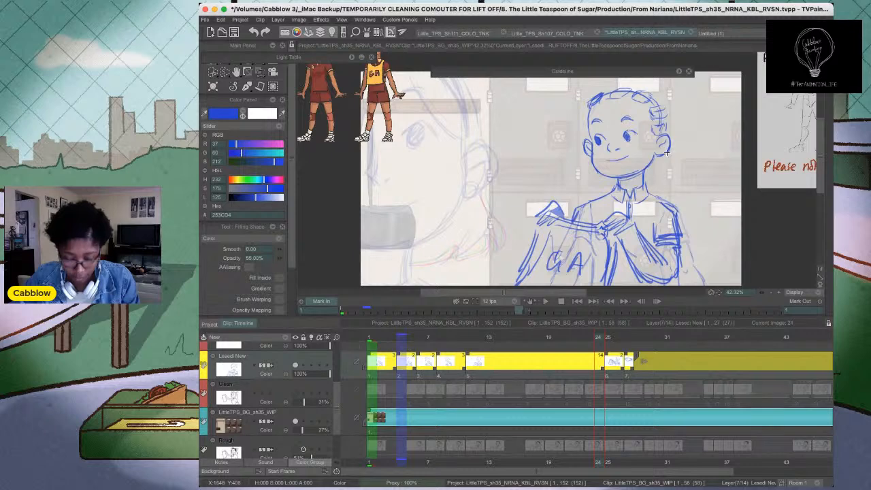
Lasso the near forearm and hand on frame 24 and shift them up toward the collar, away from the shirt
{"action": "key", "text": "shift+s"}
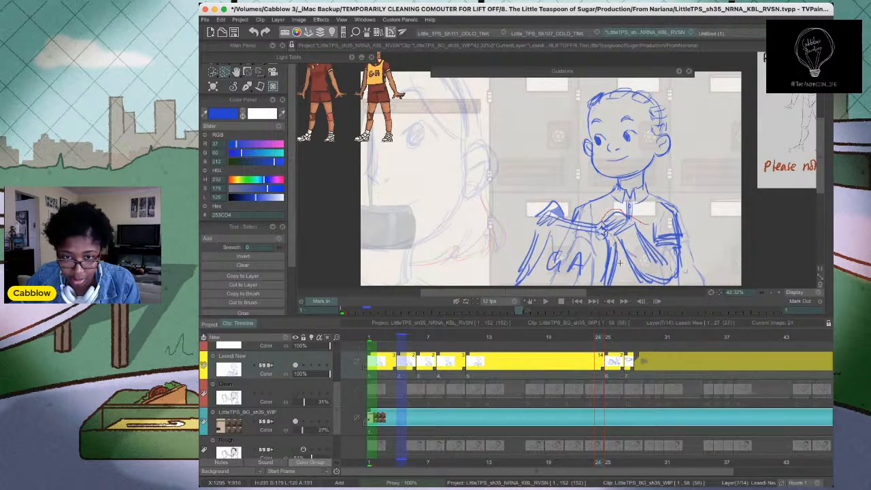
{"action": "key", "text": "shift+t"}
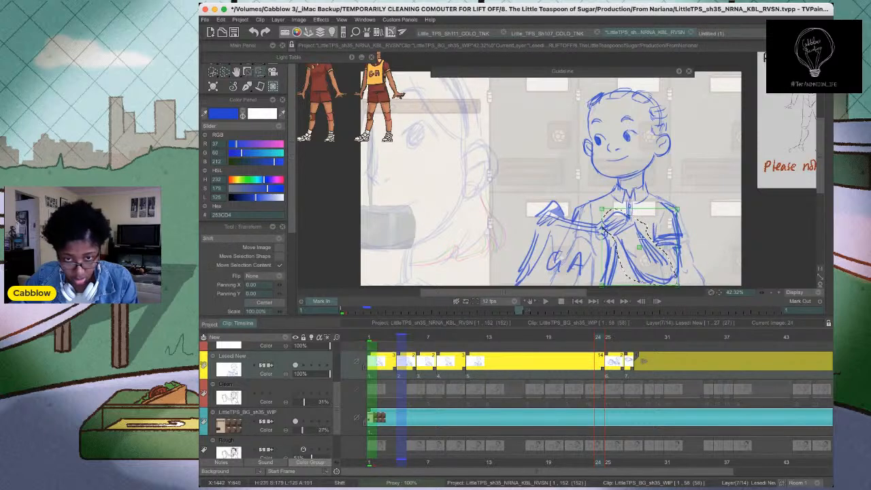
{"action": "left_click_drag", "start_coordinate": [641, 248], "coordinate": [650, 240]}
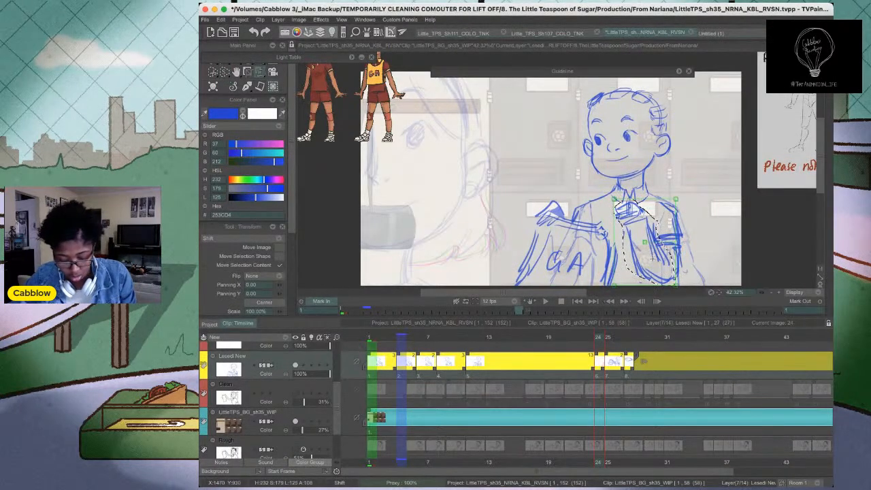
{"action": "key", "text": "Return"}
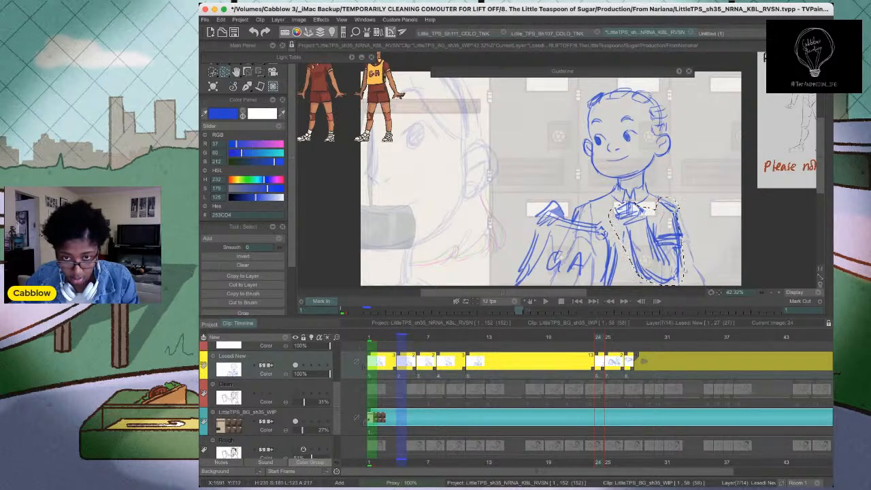
Lasso the whole near arm with its sleeve on frame 24, rotate it slightly so the elbow swings outward, and clear the selection
{"action": "key", "text": "super+t"}
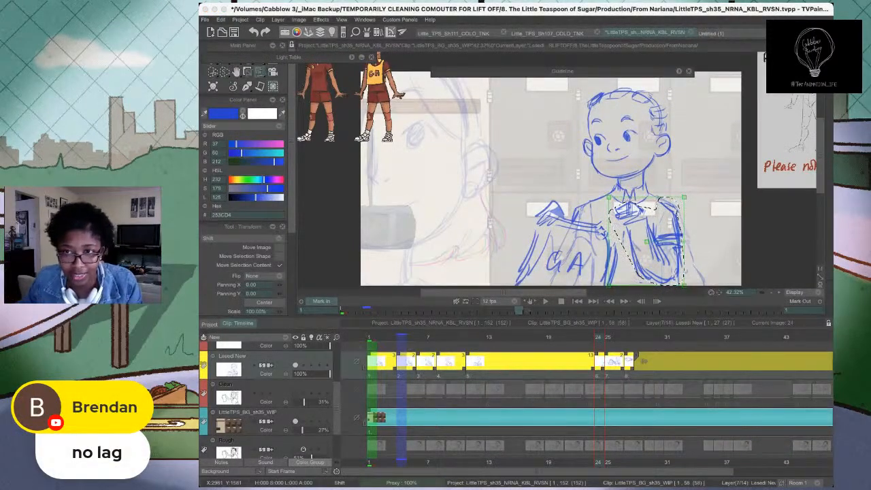
{"action": "left_click", "coordinate": [715, 12]}
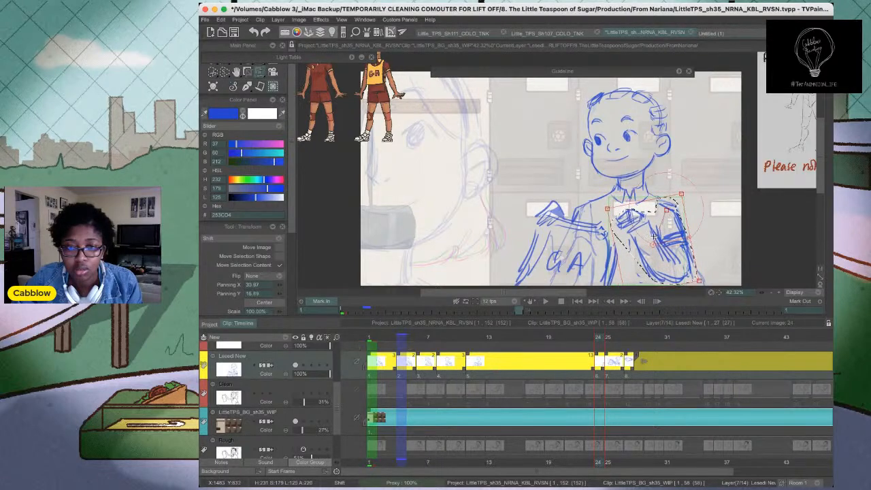
{"action": "left_click_drag", "start_coordinate": [647, 235], "coordinate": [653, 236]}
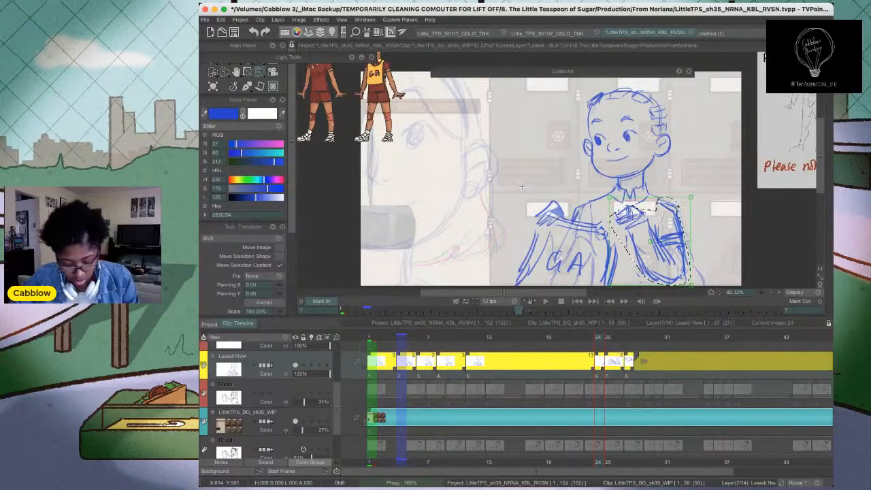
{"action": "key", "text": "super+d"}
Flip between frame 24 and its neighbours to check the moved near arm
{"action": "key", "text": "Right"}
{"action": "key", "text": "Left"}
{"action": "key", "text": "Left"}
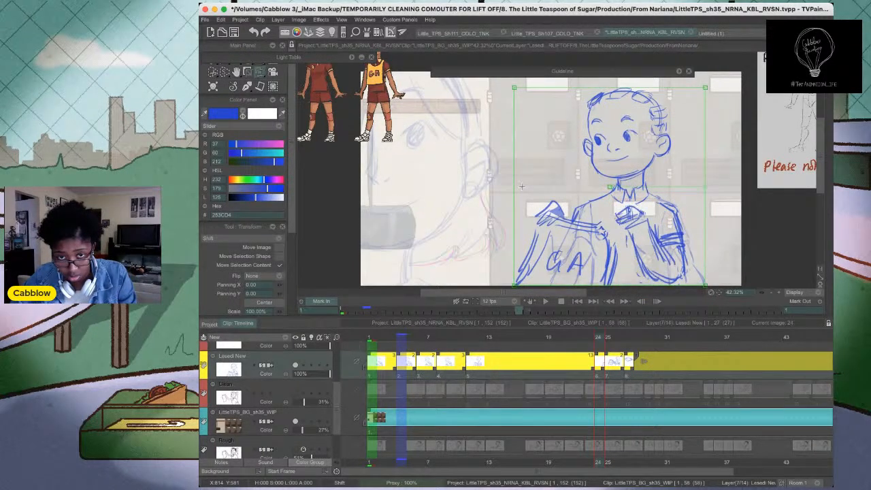
{"action": "key", "text": "Left"}
{"action": "key", "text": "Right"}
{"action": "key", "text": "Left"}
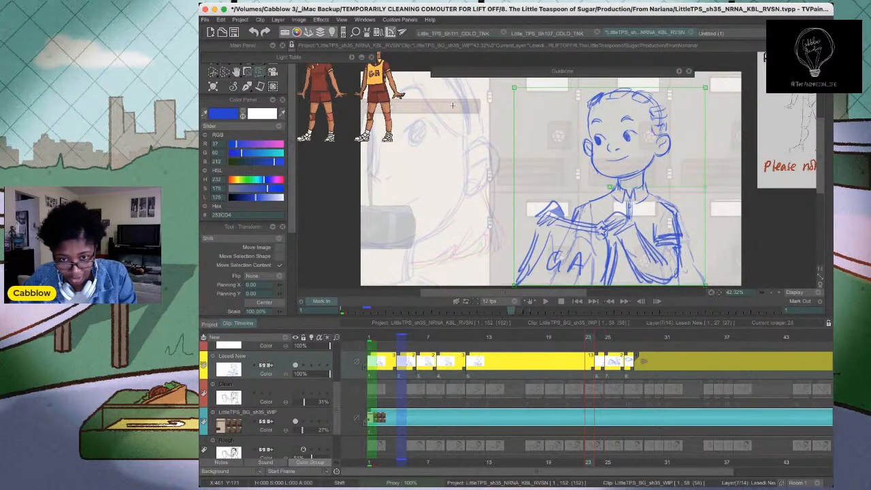
{"action": "key", "text": "Right"}
Lasso the GA shirt and far hand on frame 24, move them toward the near hand, and tilt them slightly
{"action": "key", "text": "s"}
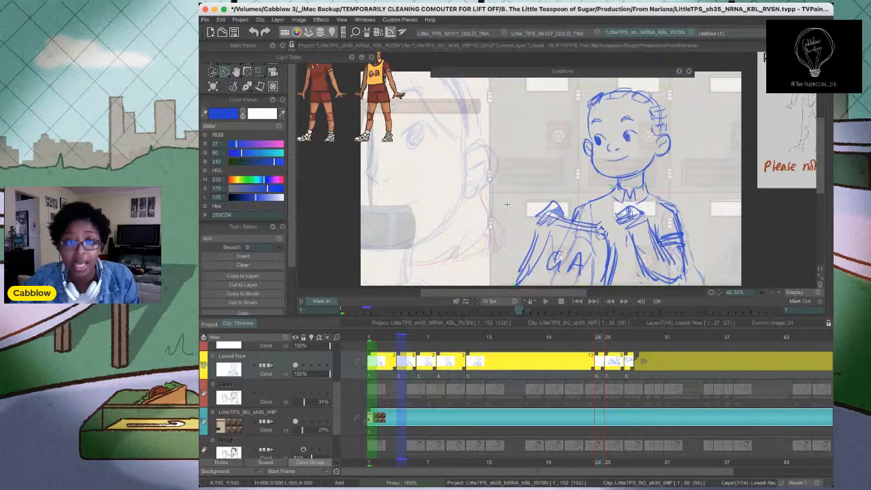
{"action": "mouse_move", "coordinate": [597, 221]}
{"action": "left_mouse_down"}
{"action": "mouse_move", "coordinate": [560, 198]}
{"action": "mouse_move", "coordinate": [505, 255]}
{"action": "mouse_move", "coordinate": [549, 318]}
{"action": "mouse_move", "coordinate": [611, 300]}
{"action": "mouse_move", "coordinate": [598, 231]}
{"action": "left_mouse_up"}
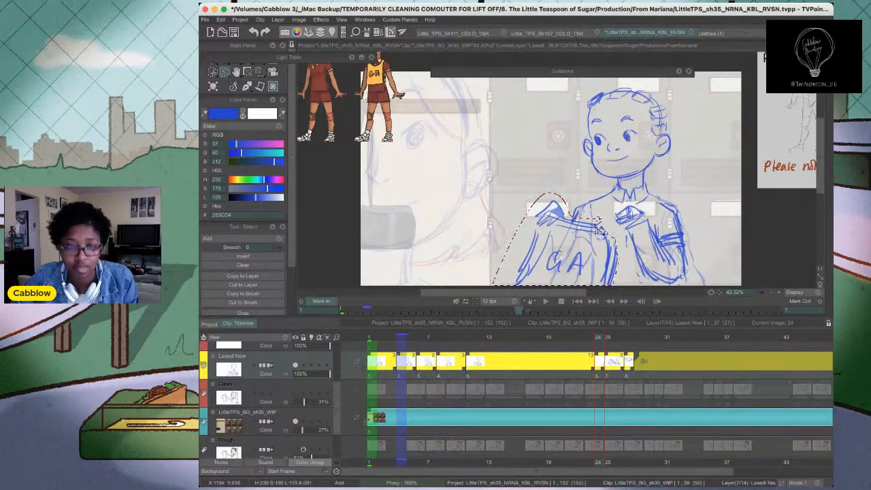
{"action": "key", "text": "t"}
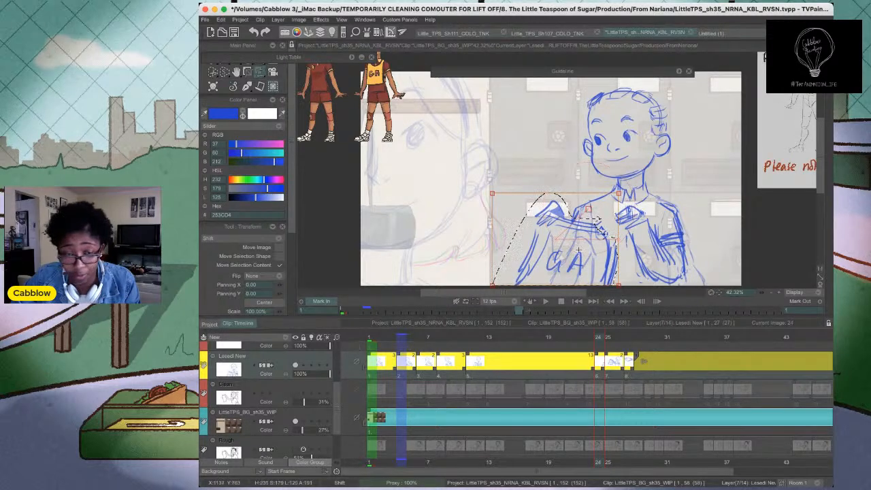
{"action": "mouse_move", "coordinate": [566, 278]}
{"action": "left_mouse_down"}
{"action": "mouse_move", "coordinate": [575, 241]}
{"action": "mouse_move", "coordinate": [606, 262]}
{"action": "mouse_move", "coordinate": [614, 243]}
{"action": "mouse_move", "coordinate": [617, 252]}
{"action": "left_mouse_up"}
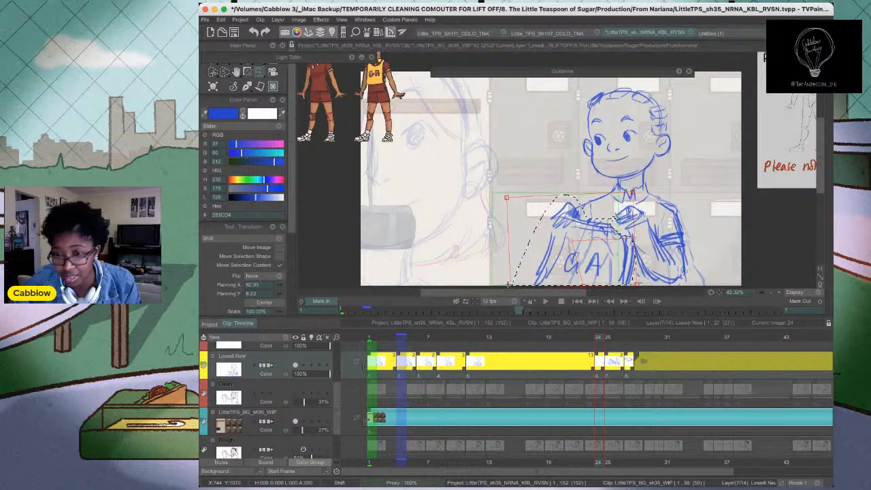
{"action": "key", "text": "Return"}
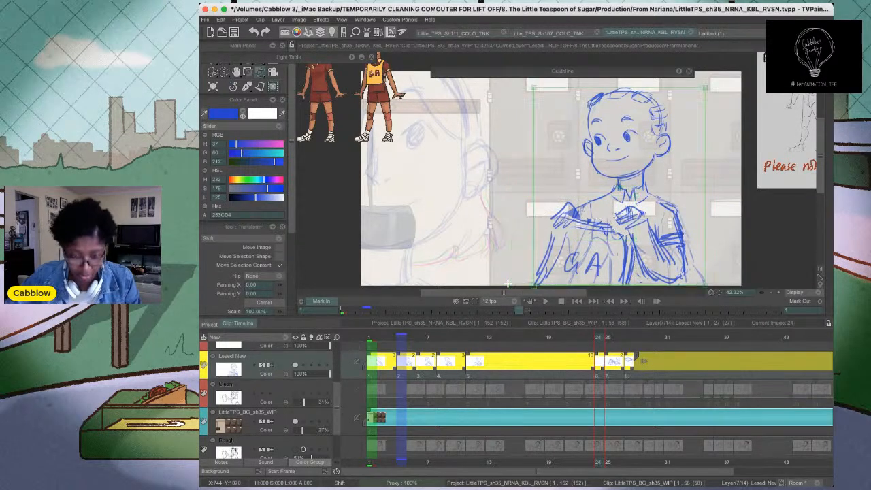
Redraw the GA shirt's hanging side edges and the near forearm's outline on frame 24 with the pen brush
{"action": "key", "text": "b"}
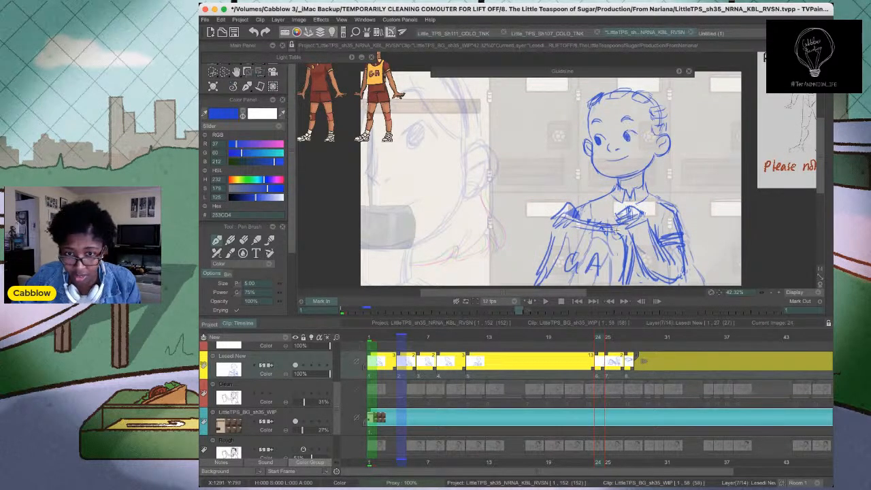
{"action": "left_click_drag", "start_coordinate": [625, 252], "coordinate": [621, 285]}
{"action": "left_click_drag", "start_coordinate": [556, 228], "coordinate": [554, 284]}
{"action": "left_click_drag", "start_coordinate": [556, 234], "coordinate": [559, 284]}
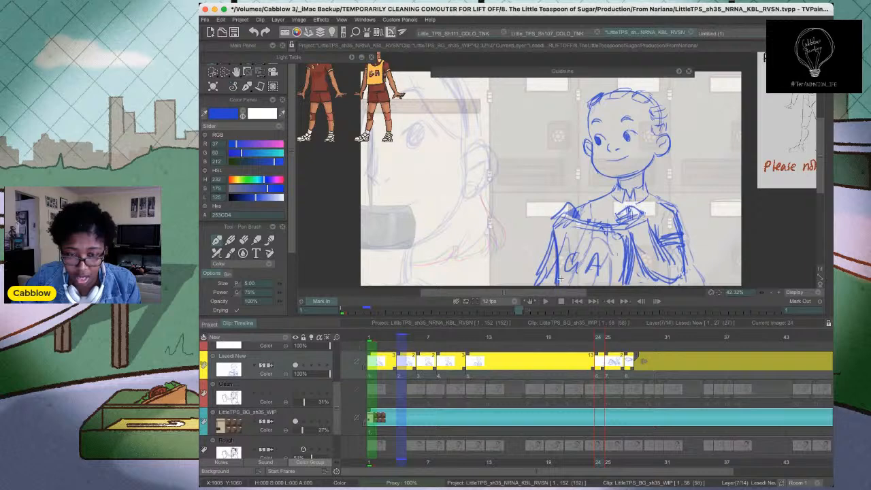
{"action": "left_click_drag", "start_coordinate": [682, 234], "coordinate": [656, 275]}
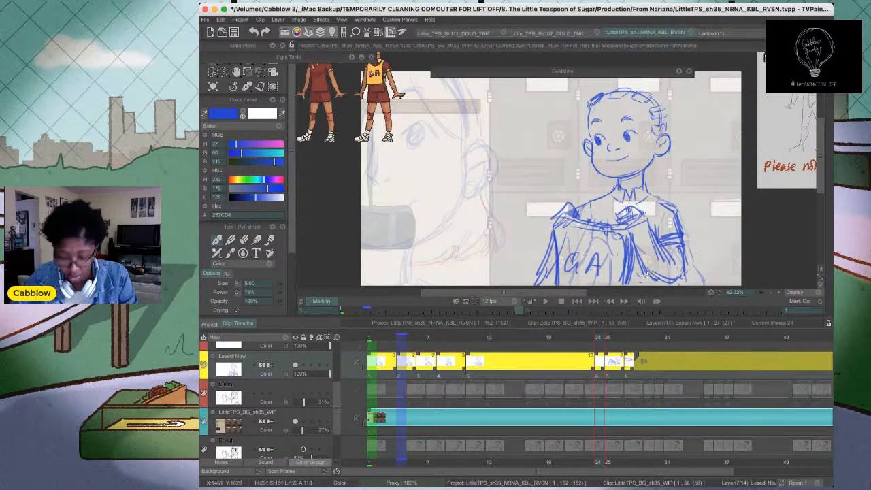
Flip between frames 23 and 24 to compare the reworked arms, shirt and head position
{"action": "key", "text": "Left"}
{"action": "key", "text": "Right"}
{"action": "key", "text": "Left"}
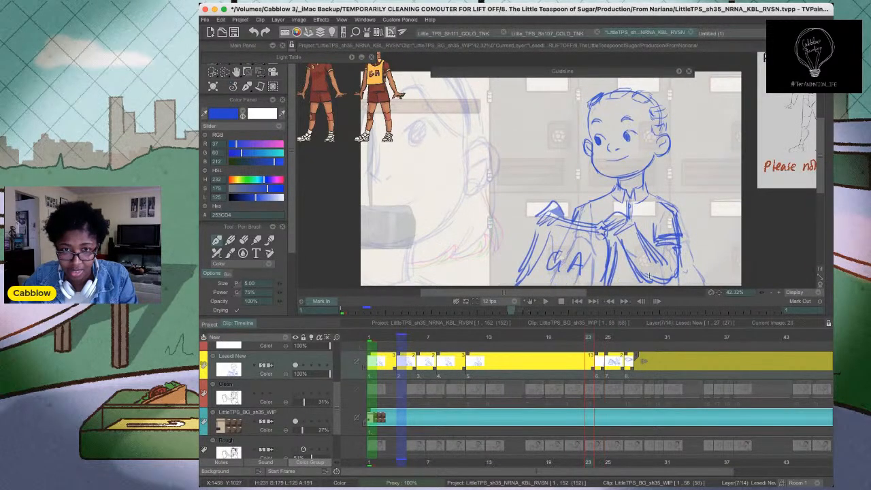
{"action": "key", "text": "Right"}
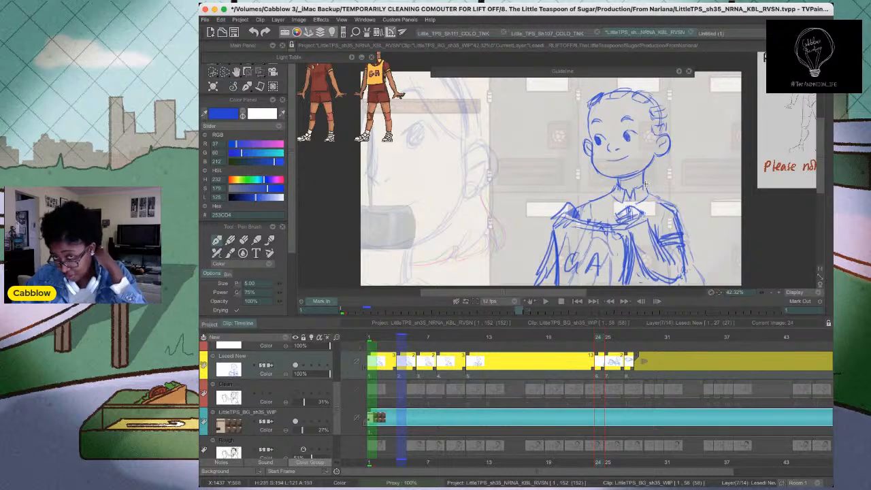
{"action": "key", "text": "s"}
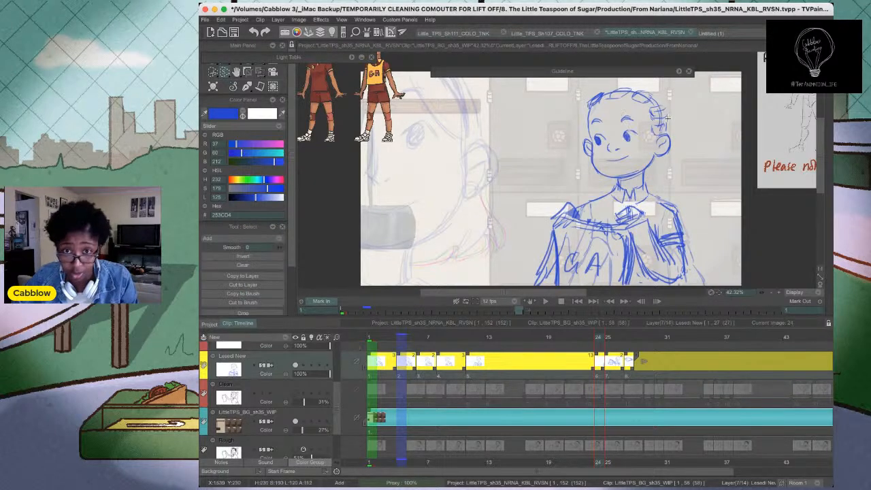
{"action": "key", "text": "Left"}
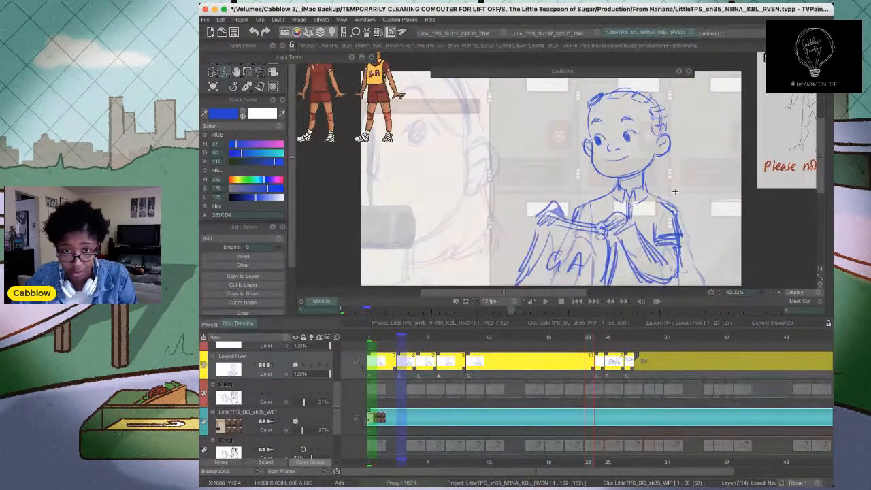
{"action": "key", "text": "Right"}
{"action": "key", "text": "Left"}
{"action": "key", "text": "Right"}
{"action": "key", "text": "Left"}
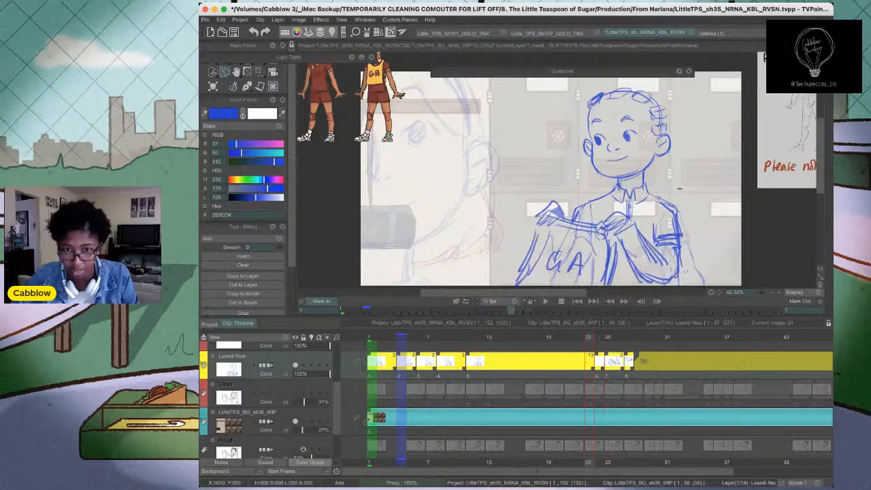
{"action": "key", "text": "Right"}
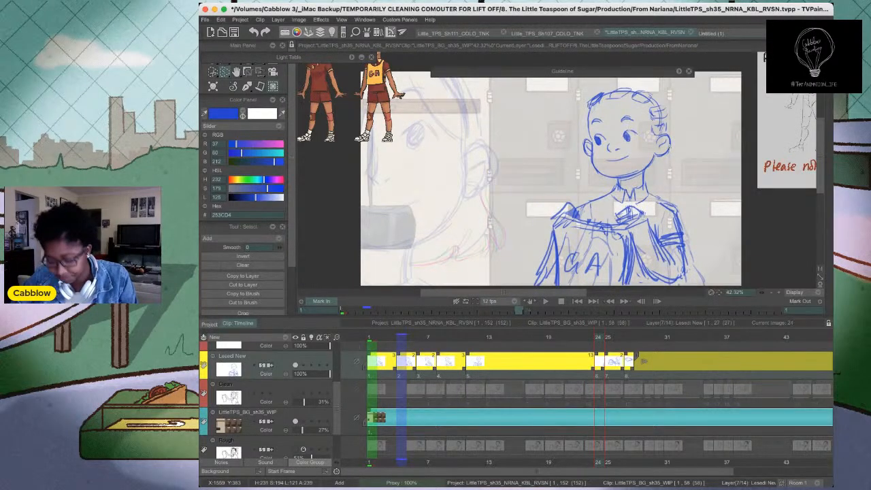
{"action": "key", "text": "Left"}
{"action": "key", "text": "Right"}
Lasso the whole character on frame 24, tilt it slightly so the head leans right, and clear the selection
{"action": "mouse_move", "coordinate": [694, 166]}
{"action": "left_mouse_down"}
{"action": "mouse_move", "coordinate": [534, 115]}
{"action": "mouse_move", "coordinate": [469, 246]}
{"action": "mouse_move", "coordinate": [675, 304]}
{"action": "mouse_move", "coordinate": [685, 213]}
{"action": "left_mouse_up"}
{"action": "key", "text": "ctrl+t"}
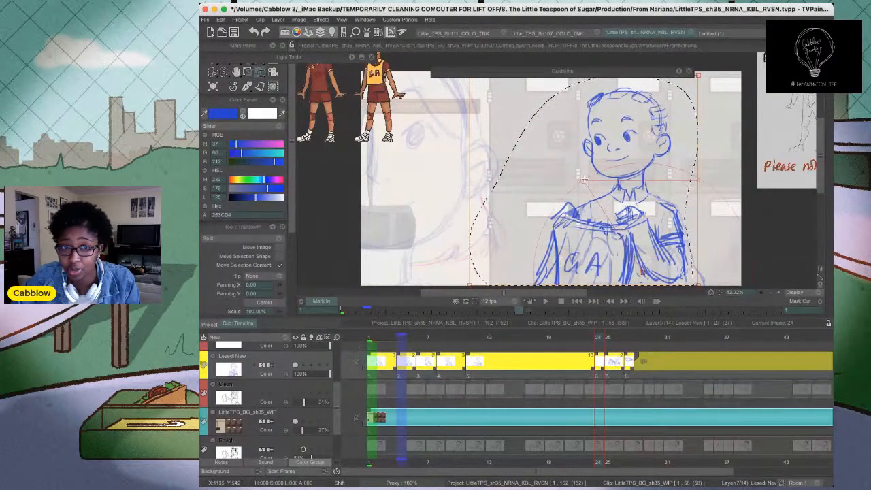
{"action": "left_click_drag", "start_coordinate": [585, 180], "coordinate": [587, 179]}
{"action": "key", "text": "Return"}
{"action": "key", "text": "super+d"}
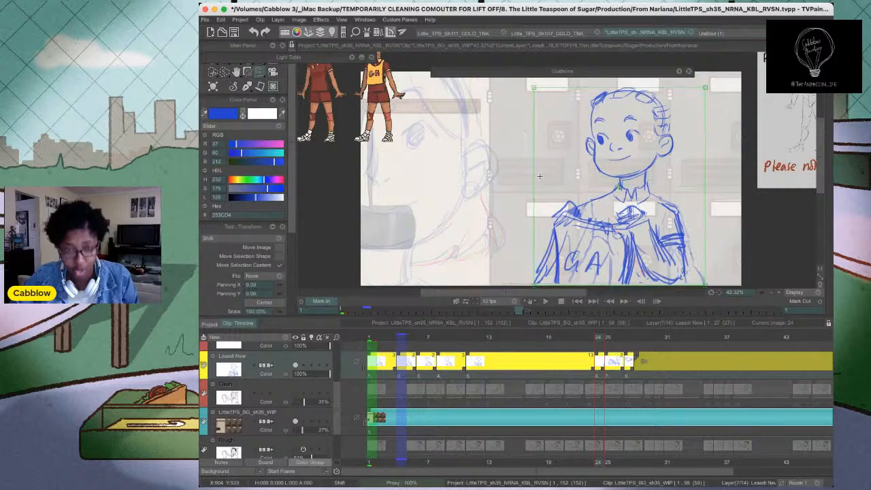
{"action": "key", "text": "b"}
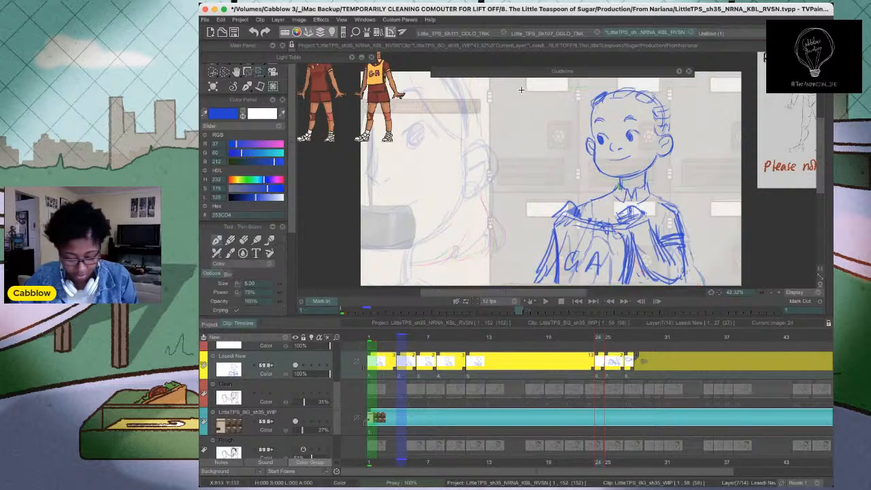
Play the shot from the start several times and scrub through it to judge the shirt swing's timing
{"action": "left_click", "coordinate": [374, 338]}
{"action": "key", "text": "space"}
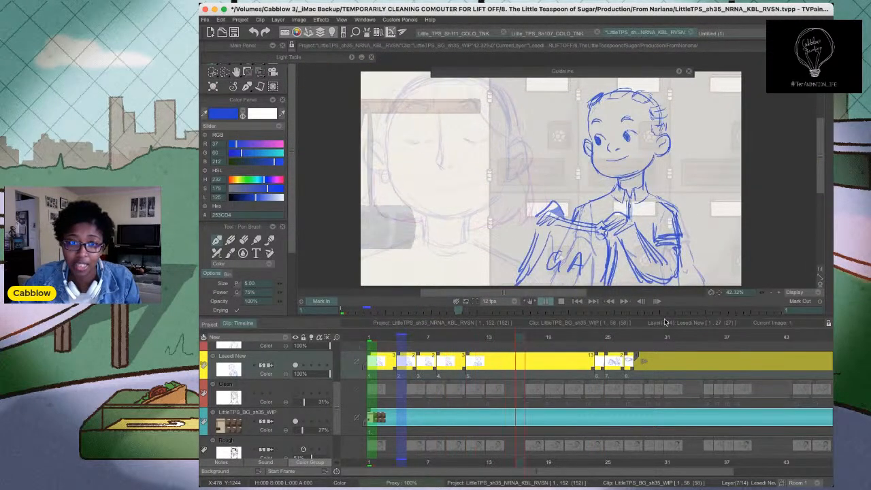
{"action": "key", "text": "space"}
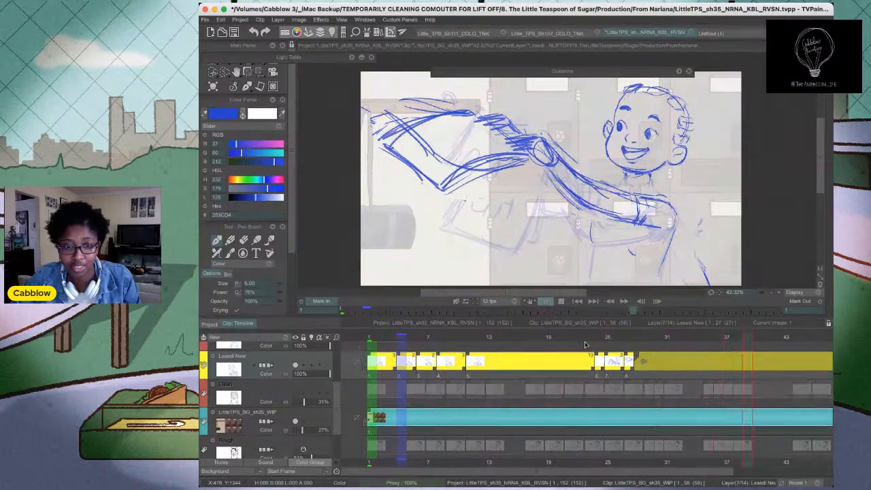
{"action": "key", "text": "space"}
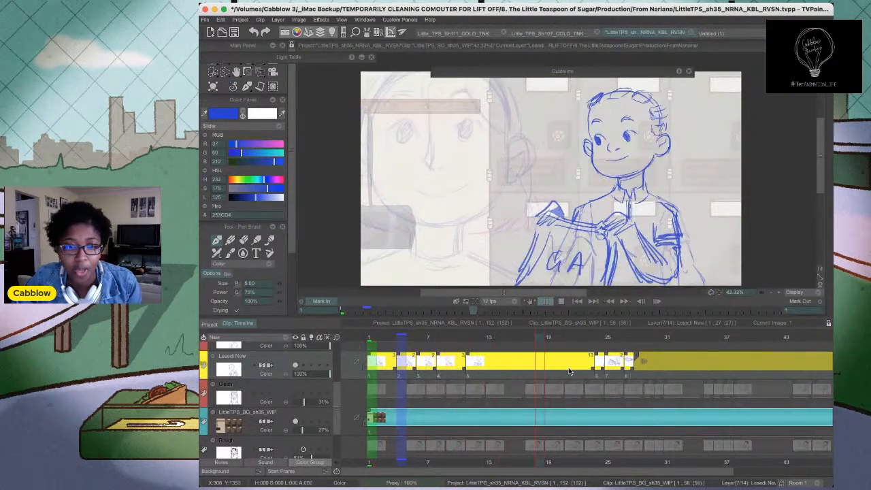
{"action": "left_click", "coordinate": [390, 342]}
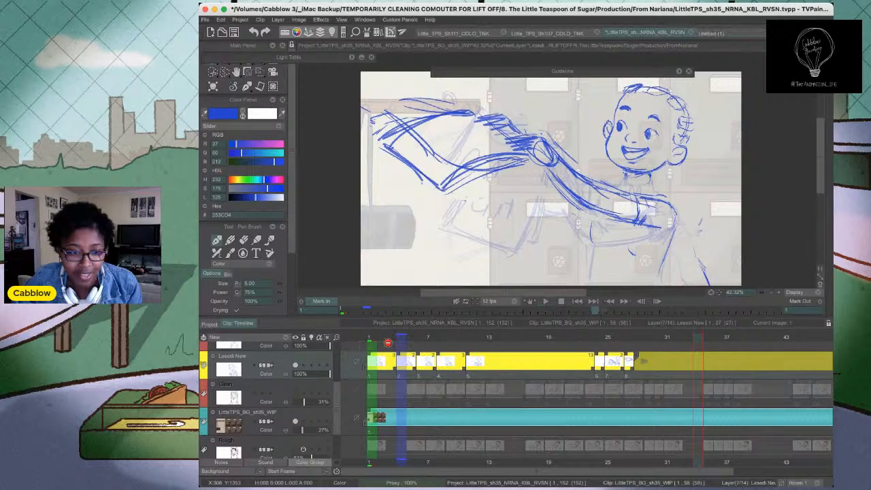
{"action": "key", "text": "Return"}
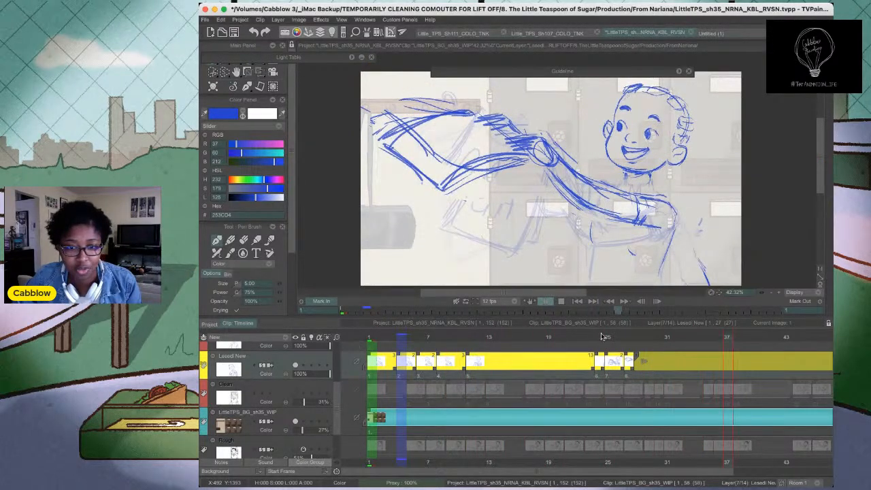
{"action": "key", "text": "Return"}
{"action": "mouse_move", "coordinate": [380, 340]}
{"action": "left_mouse_down"}
{"action": "mouse_move", "coordinate": [651, 355]}
{"action": "mouse_move", "coordinate": [667, 337]}
{"action": "left_mouse_up"}
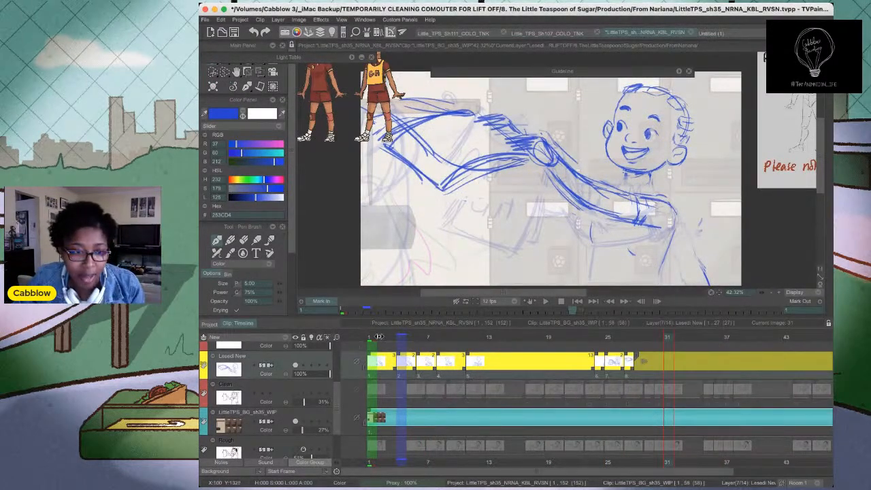
{"action": "key", "text": "Return"}
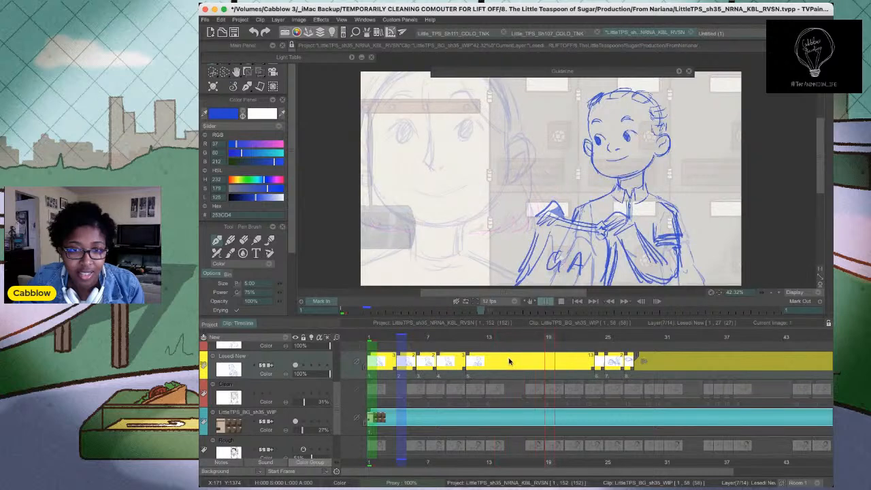
{"action": "key", "text": "Return"}
Split the held GA shirt pose at frame 13 into its own duplicate drawing
{"action": "mouse_move", "coordinate": [386, 339]}
{"action": "left_mouse_down"}
{"action": "mouse_move", "coordinate": [562, 339]}
{"action": "mouse_move", "coordinate": [453, 339]}
{"action": "mouse_move", "coordinate": [579, 329]}
{"action": "mouse_move", "coordinate": [398, 336]}
{"action": "mouse_move", "coordinate": [491, 334]}
{"action": "left_mouse_up"}
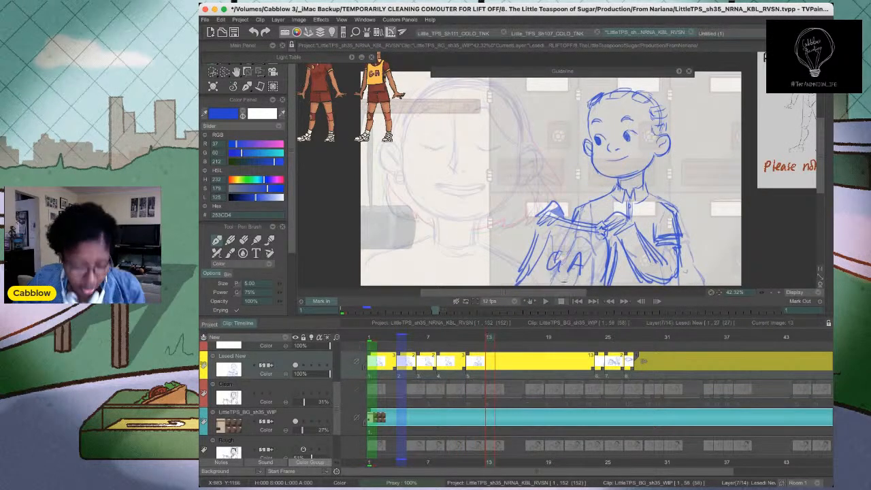
{"action": "key", "text": "f"}
{"action": "key", "text": "F6"}
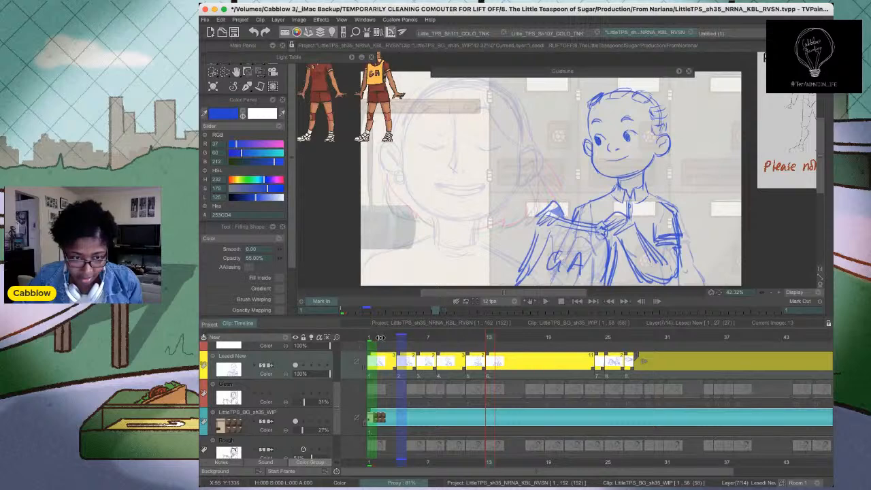
Scrub back and forth through frames 1 to 14 to study the character's turn and the woman's blink
{"action": "left_click", "coordinate": [400, 345]}
{"action": "left_click_drag", "start_coordinate": [399, 346], "coordinate": [498, 339]}
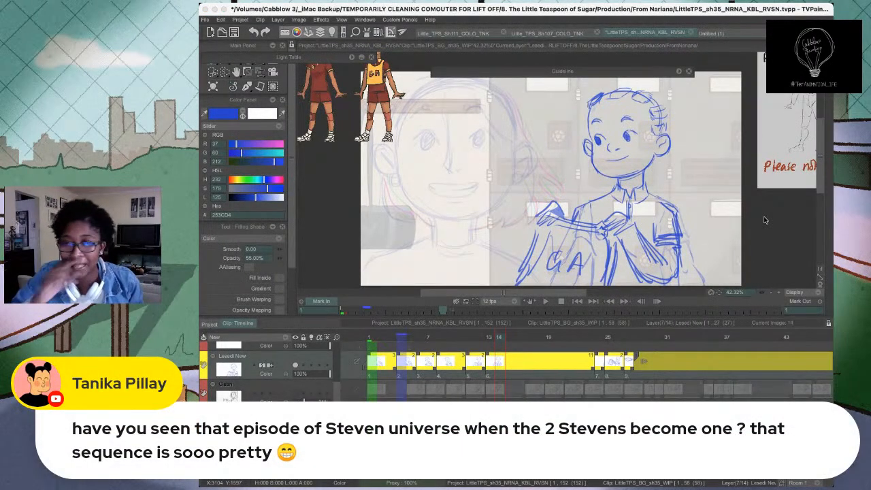
{"action": "left_click", "coordinate": [372, 338]}
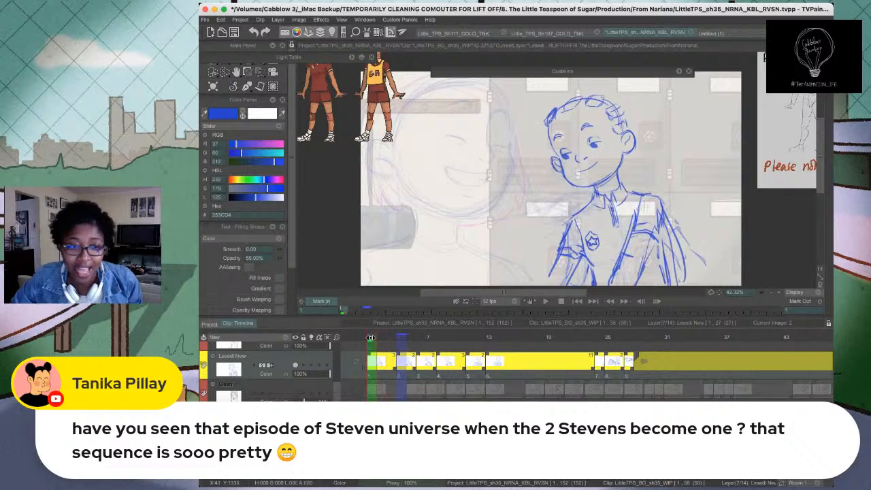
{"action": "mouse_move", "coordinate": [375, 338]}
{"action": "left_mouse_down"}
{"action": "mouse_move", "coordinate": [504, 344]}
{"action": "mouse_move", "coordinate": [441, 343]}
{"action": "mouse_move", "coordinate": [488, 341]}
{"action": "left_mouse_up"}
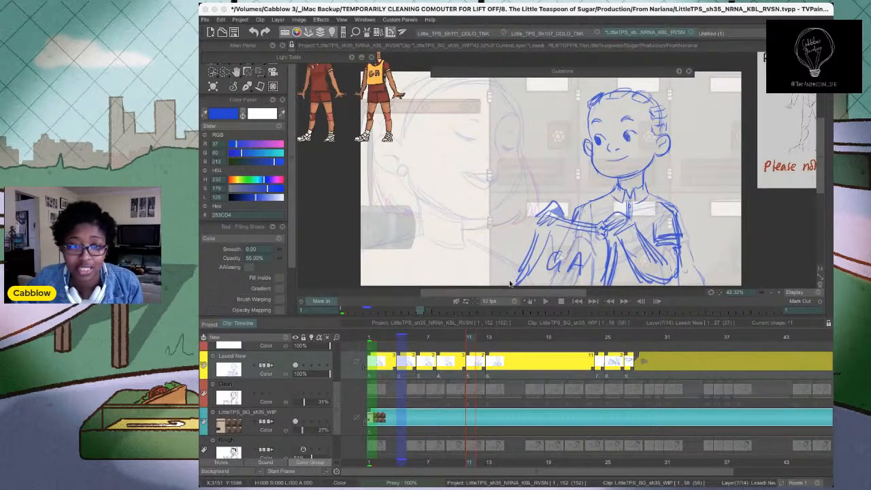
{"action": "left_click_drag", "start_coordinate": [468, 339], "coordinate": [487, 338]}
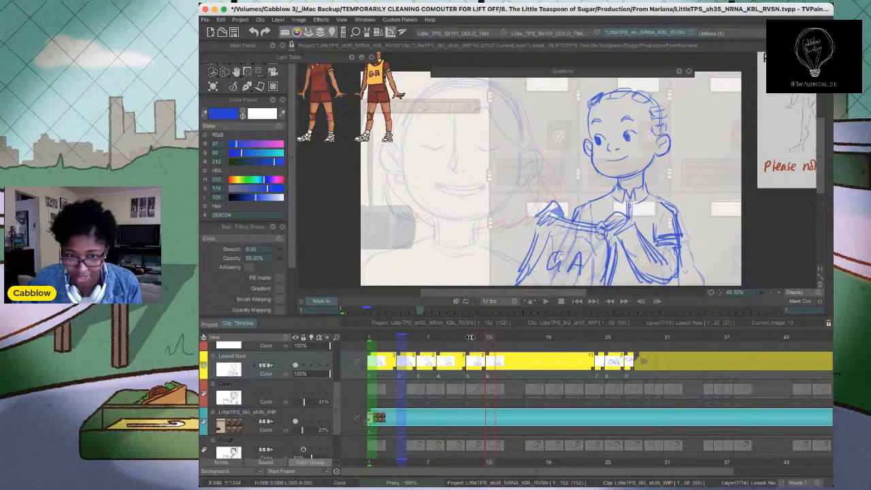
{"action": "left_click", "coordinate": [469, 336]}
{"action": "mouse_move", "coordinate": [468, 342]}
{"action": "left_mouse_down"}
{"action": "mouse_move", "coordinate": [459, 342]}
{"action": "mouse_move", "coordinate": [490, 345]}
{"action": "mouse_move", "coordinate": [427, 341]}
{"action": "mouse_move", "coordinate": [458, 345]}
{"action": "left_mouse_up"}
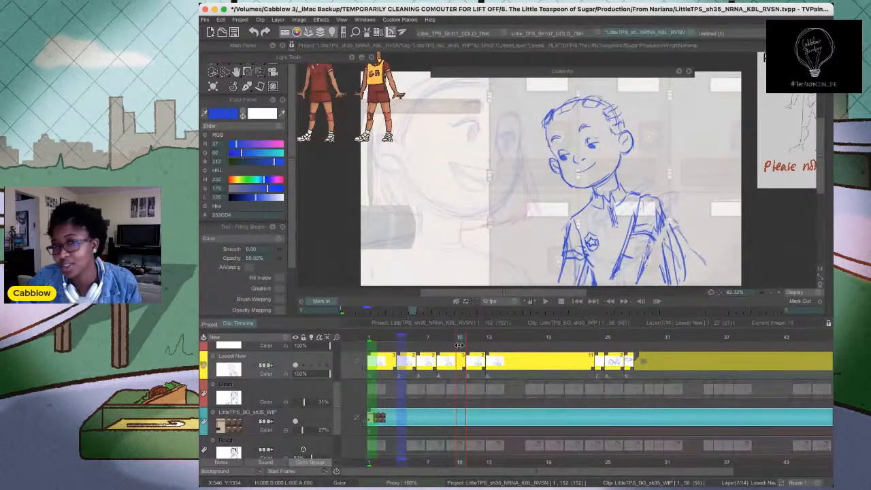
{"action": "mouse_move", "coordinate": [459, 345]}
{"action": "left_mouse_down"}
{"action": "mouse_move", "coordinate": [372, 352]}
{"action": "mouse_move", "coordinate": [500, 344]}
{"action": "mouse_move", "coordinate": [482, 345]}
{"action": "mouse_move", "coordinate": [492, 345]}
{"action": "left_mouse_up"}
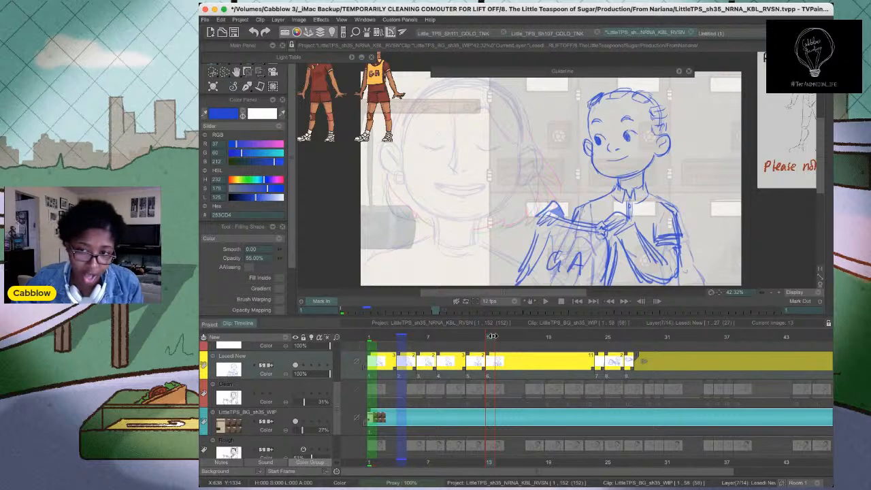
{"action": "left_click_drag", "start_coordinate": [495, 336], "coordinate": [469, 337]}
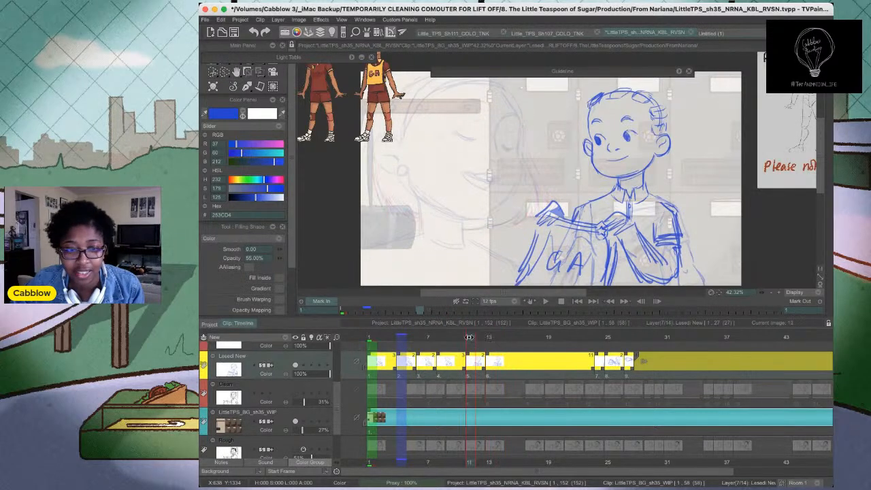
Play the shot from frame 1 and retime the duplicate GA shirt drawing to start at frame 21
{"action": "key", "text": "b"}
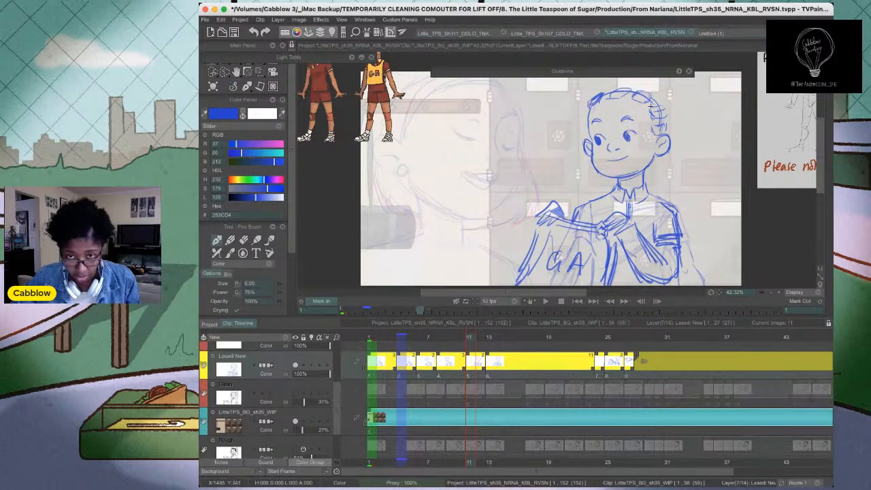
{"action": "left_click", "coordinate": [372, 338]}
{"action": "key", "text": "space"}
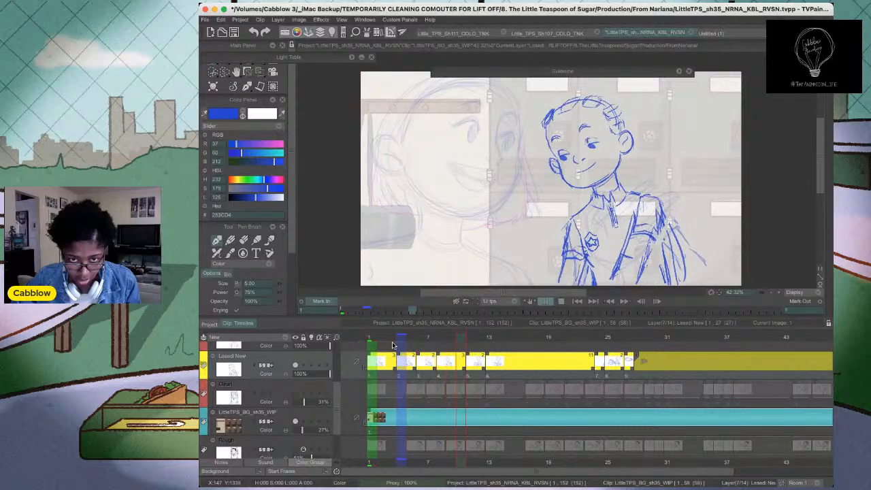
{"action": "key", "text": "space"}
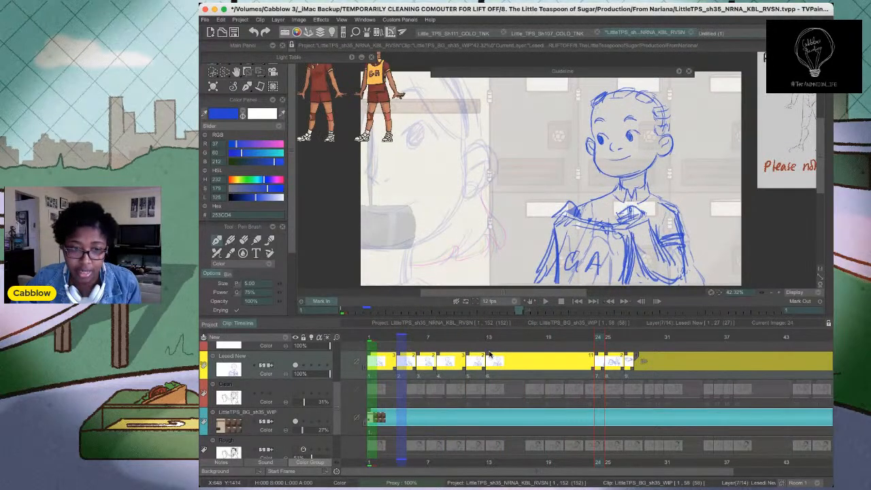
{"action": "left_click_drag", "start_coordinate": [492, 358], "coordinate": [570, 362]}
Select both pupils in the shirt-holding drawing at frame 11, shift them slightly sideways and up, then apply the move and deselect
{"action": "left_click_drag", "start_coordinate": [472, 337], "coordinate": [487, 337]}
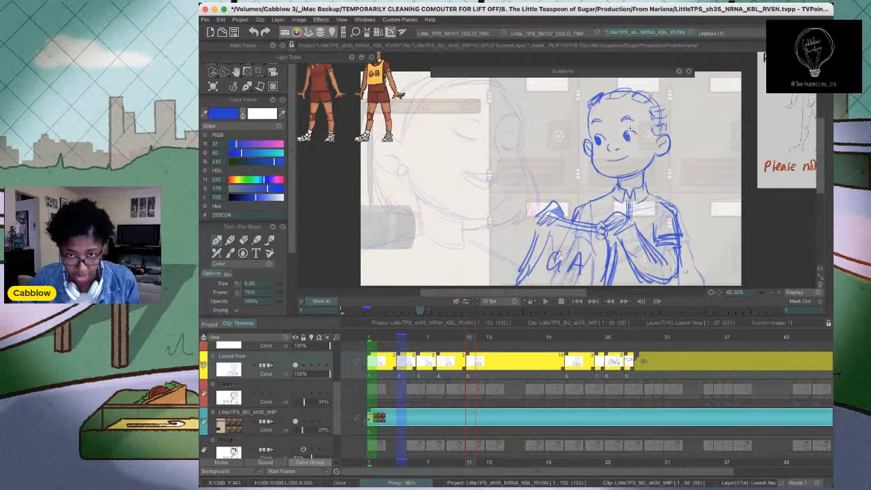
{"action": "scroll", "coordinate": [630, 128], "scroll_direction": "up", "scroll_amount": 6}
{"action": "key", "text": "e"}
{"action": "key", "text": "s"}
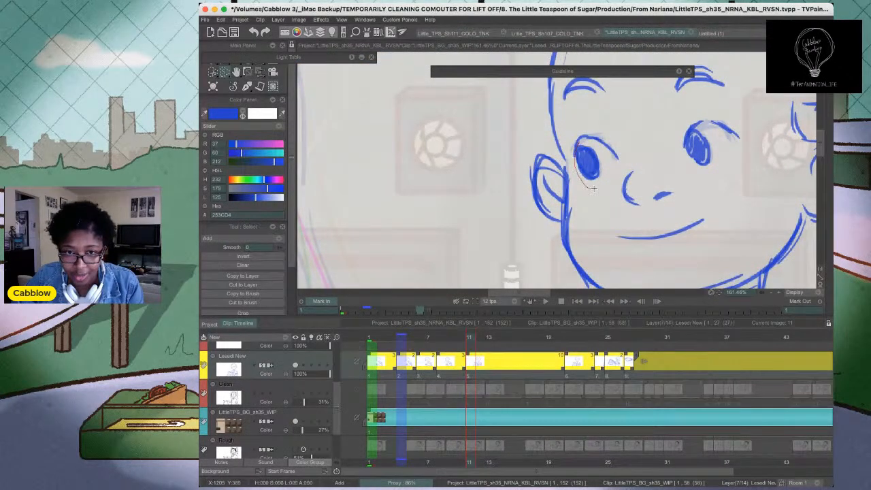
{"action": "left_click_drag", "start_coordinate": [595, 151], "coordinate": [604, 145]}
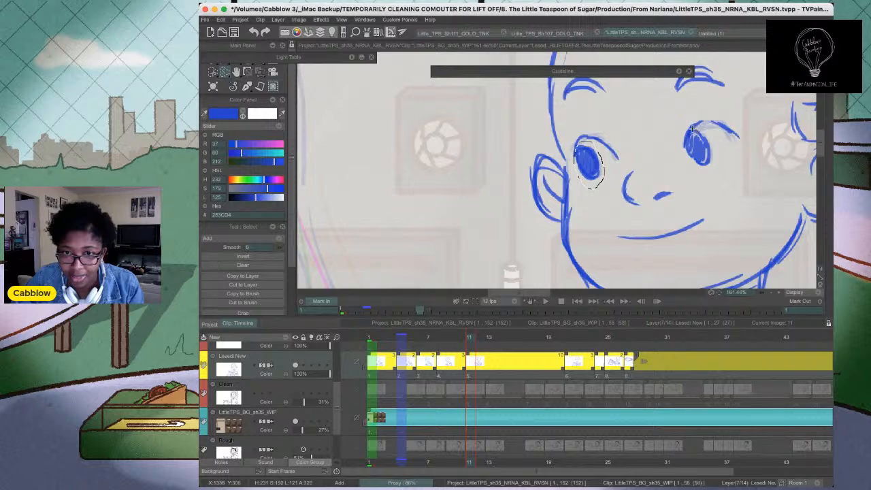
{"action": "left_click_drag", "start_coordinate": [692, 130], "coordinate": [690, 165]}
{"action": "left_click_drag", "start_coordinate": [710, 137], "coordinate": [690, 128]}
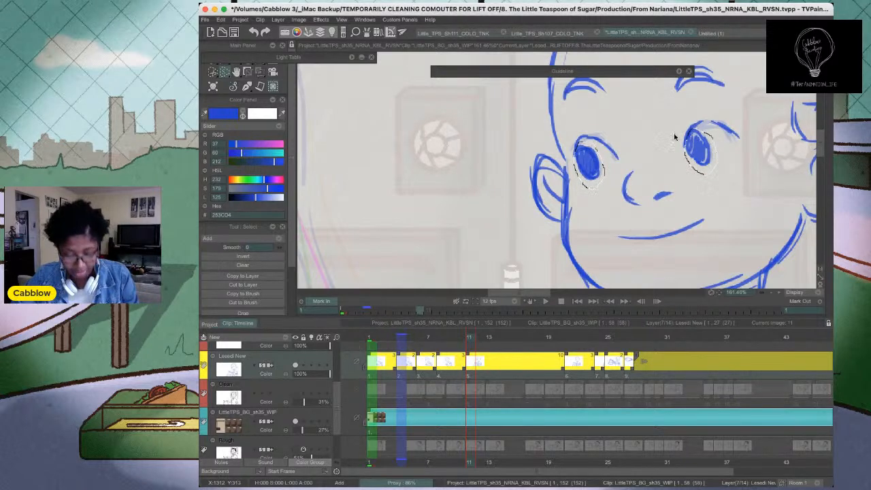
{"action": "key", "text": "ctrl+t"}
{"action": "scroll", "coordinate": [682, 130], "scroll_direction": "down", "scroll_amount": 6}
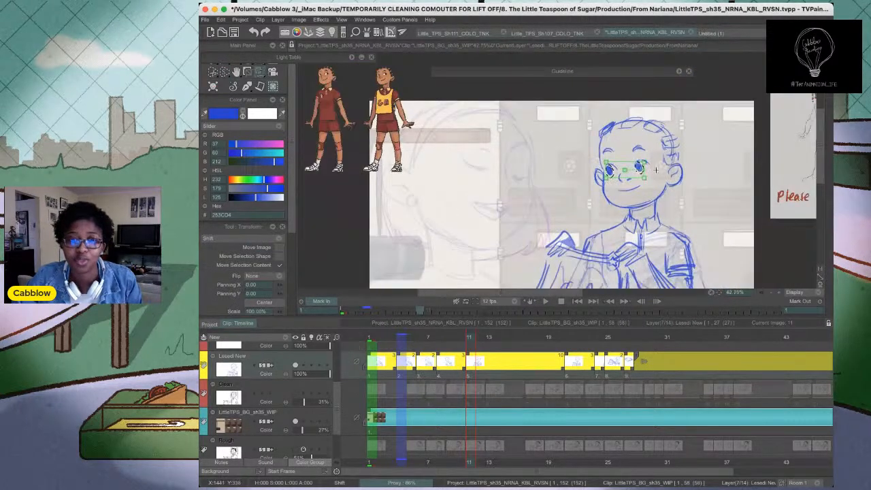
{"action": "left_click_drag", "start_coordinate": [638, 166], "coordinate": [642, 164]}
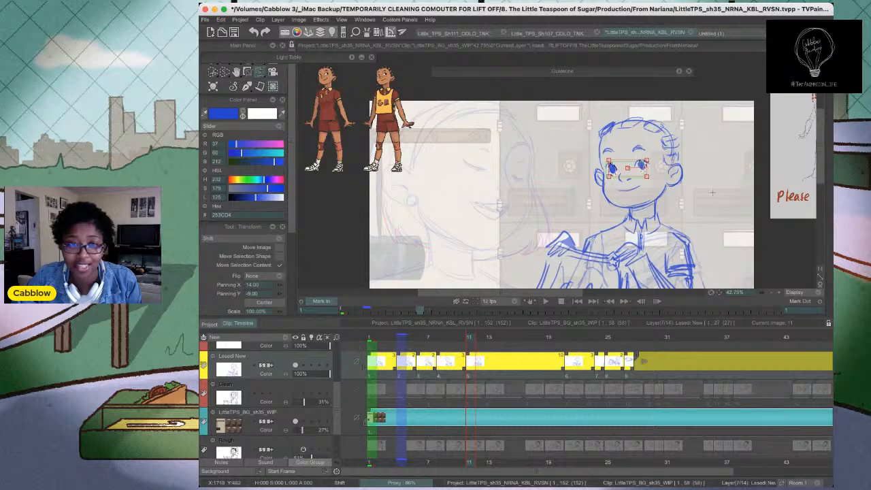
{"action": "scroll", "coordinate": [646, 206], "scroll_direction": "up", "scroll_amount": 5}
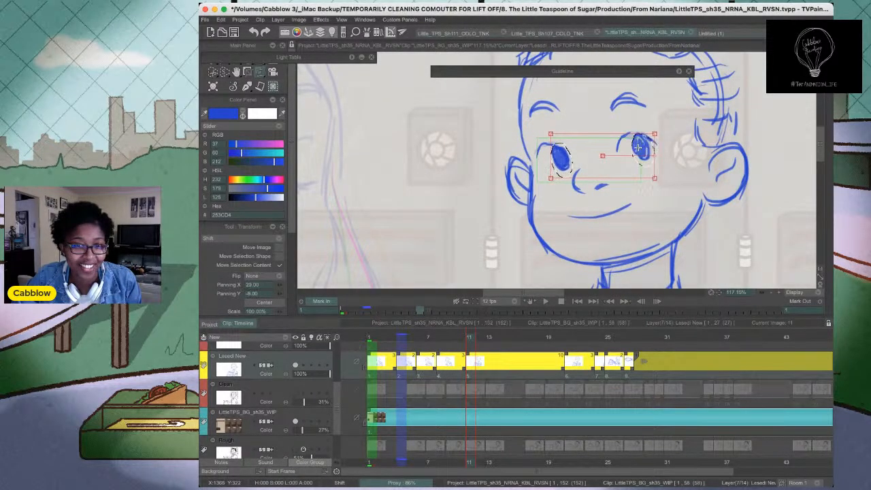
{"action": "left_click_drag", "start_coordinate": [625, 148], "coordinate": [635, 144]}
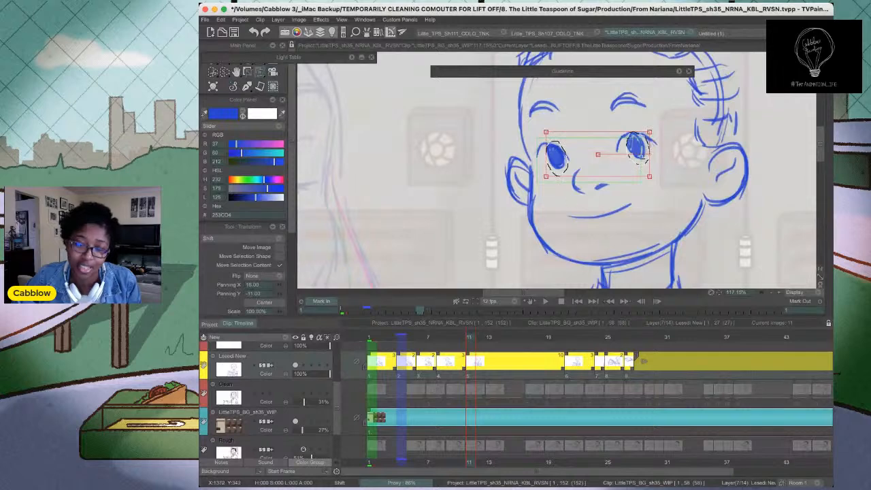
{"action": "scroll", "coordinate": [622, 151], "scroll_direction": "down", "scroll_amount": 5}
{"action": "scroll", "coordinate": [616, 156], "scroll_direction": "up", "scroll_amount": 3}
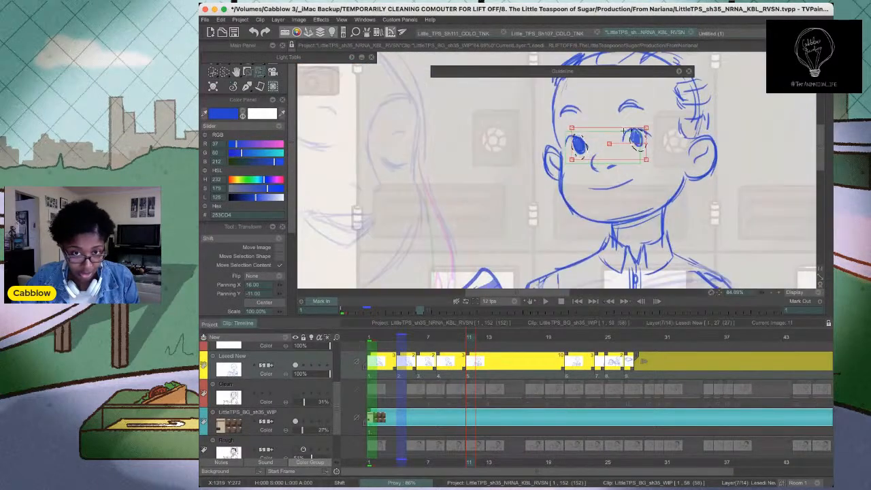
{"action": "scroll", "coordinate": [613, 156], "scroll_direction": "down", "scroll_amount": 1}
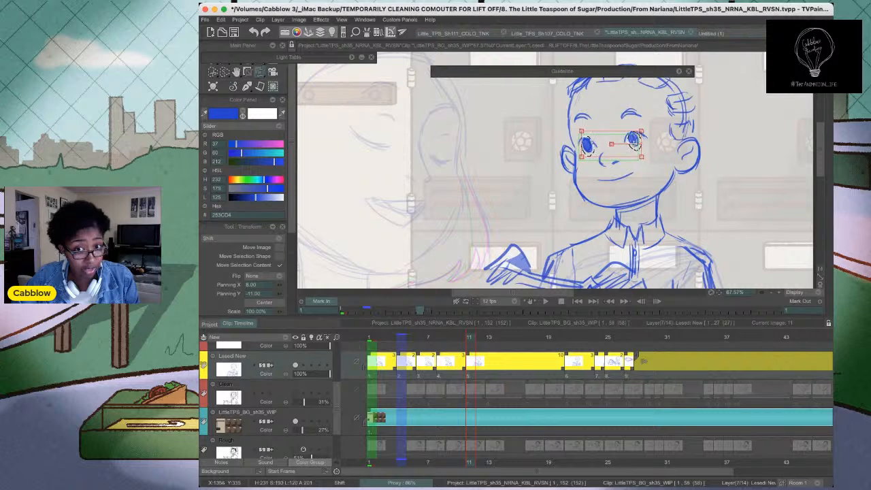
{"action": "key", "text": "Return"}
{"action": "key", "text": "super+d"}
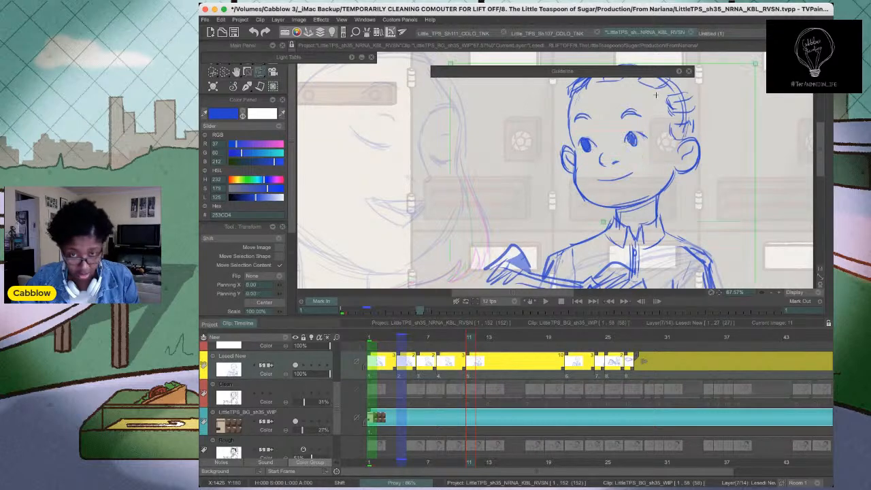
{"action": "key", "text": "b"}
Play the opening of the shot twice to judge how the shifted pupils read during the held pose
{"action": "scroll", "coordinate": [560, 138], "scroll_direction": "down", "scroll_amount": 6}
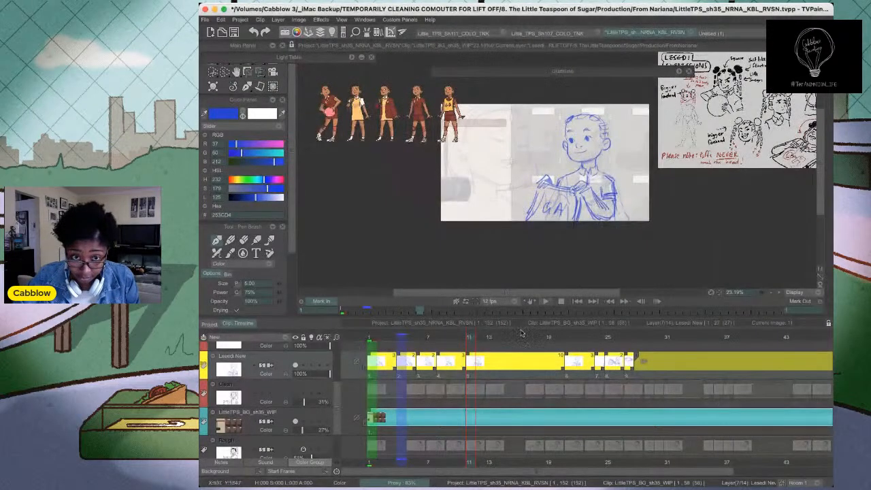
{"action": "left_click_drag", "start_coordinate": [372, 341], "coordinate": [408, 340]}
{"action": "key", "text": "Return"}
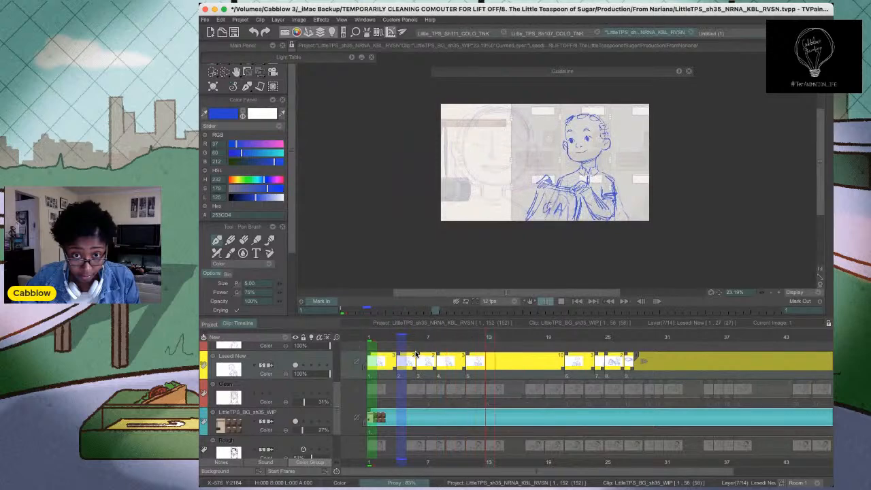
{"action": "key", "text": "Return"}
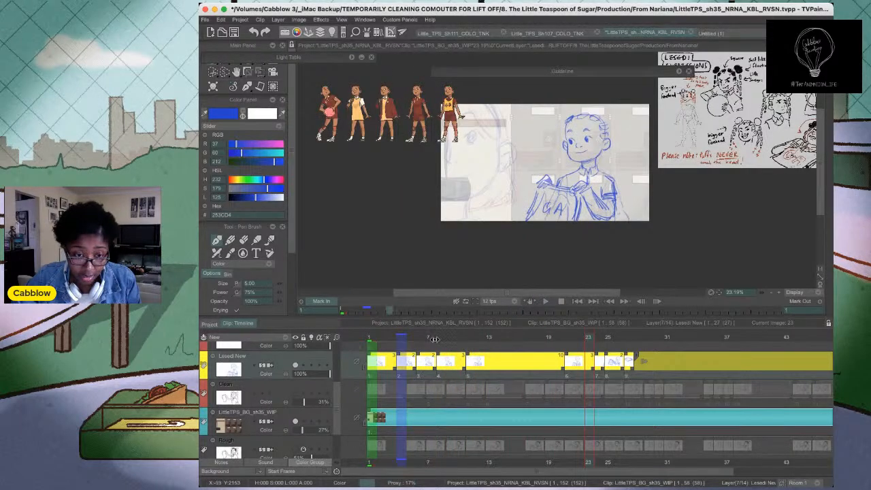
{"action": "left_click", "coordinate": [433, 340]}
{"action": "key", "text": "Return"}
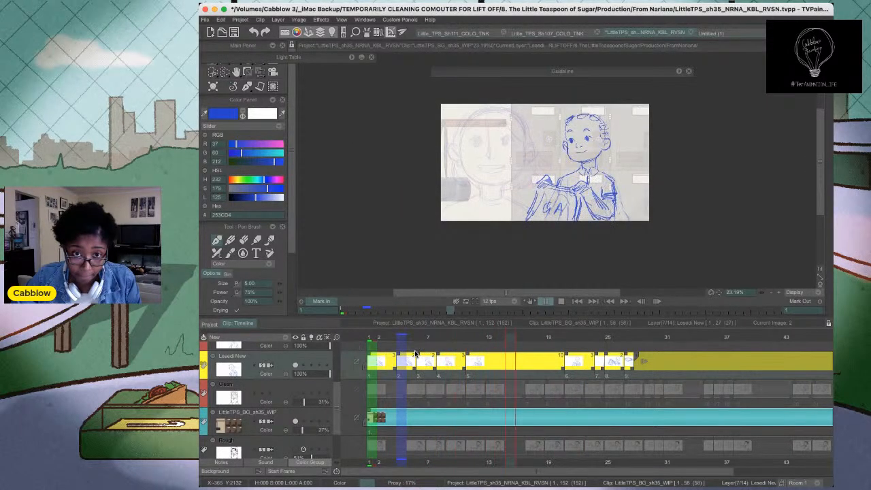
{"action": "key", "text": "Return"}
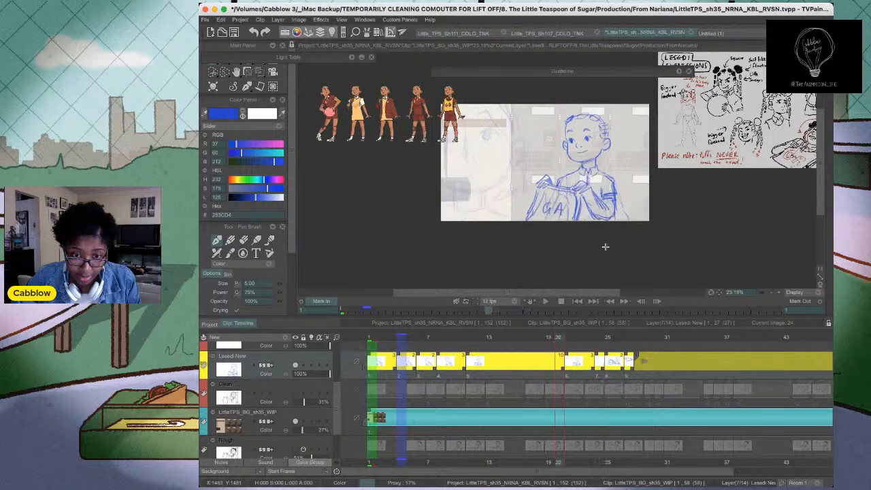
Split frame 20 of the held pose into its own drawing and erase both of the character's open eyes there
{"action": "scroll", "coordinate": [571, 131], "scroll_direction": "up", "scroll_amount": 8}
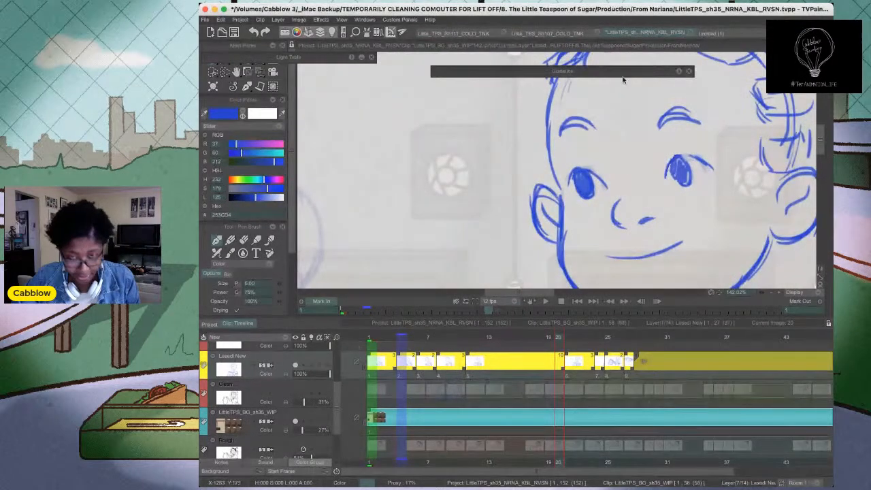
{"action": "key", "text": "shift+d"}
{"action": "left_click_drag", "start_coordinate": [599, 158], "coordinate": [606, 174]}
{"action": "left_click_drag", "start_coordinate": [723, 160], "coordinate": [682, 164]}
{"action": "mouse_move", "coordinate": [607, 172]}
{"action": "left_mouse_down"}
{"action": "mouse_move", "coordinate": [570, 197]}
{"action": "mouse_move", "coordinate": [607, 174]}
{"action": "left_mouse_up"}
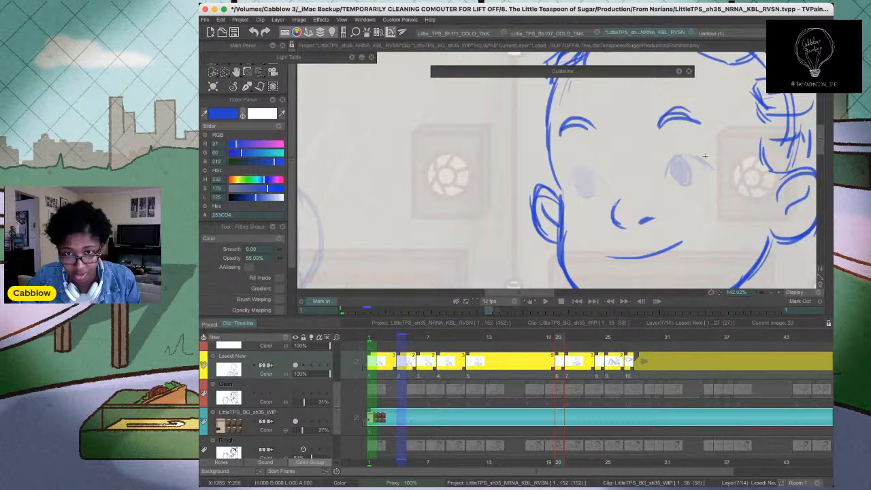
{"action": "mouse_move", "coordinate": [696, 148]}
{"action": "left_mouse_down"}
{"action": "mouse_move", "coordinate": [692, 163]}
{"action": "mouse_move", "coordinate": [705, 158]}
{"action": "left_mouse_up"}
Draw closed eyelids with short lash and crease strokes on the frame 20 face to make a blink
{"action": "key", "text": "b"}
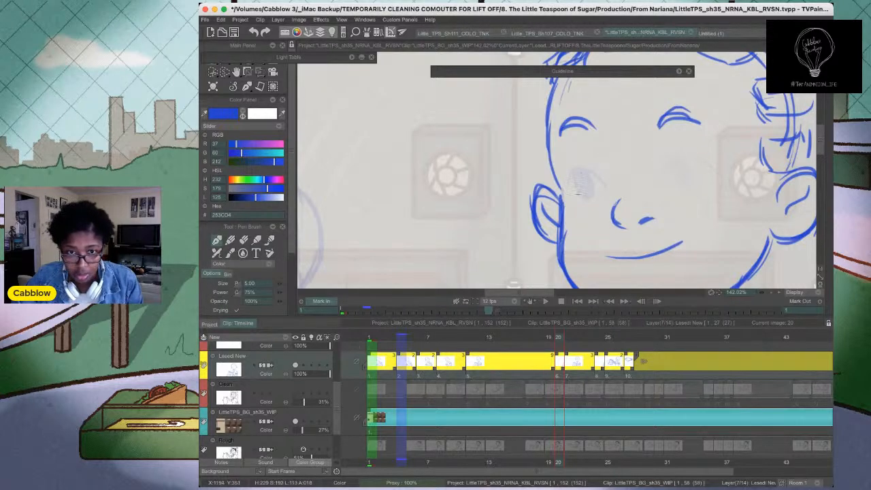
{"action": "left_click_drag", "start_coordinate": [574, 192], "coordinate": [602, 195]}
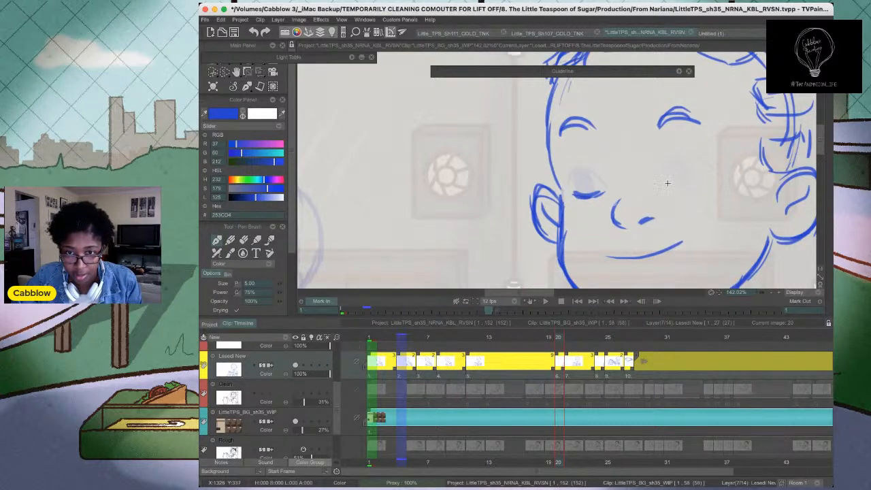
{"action": "left_click_drag", "start_coordinate": [668, 182], "coordinate": [705, 177]}
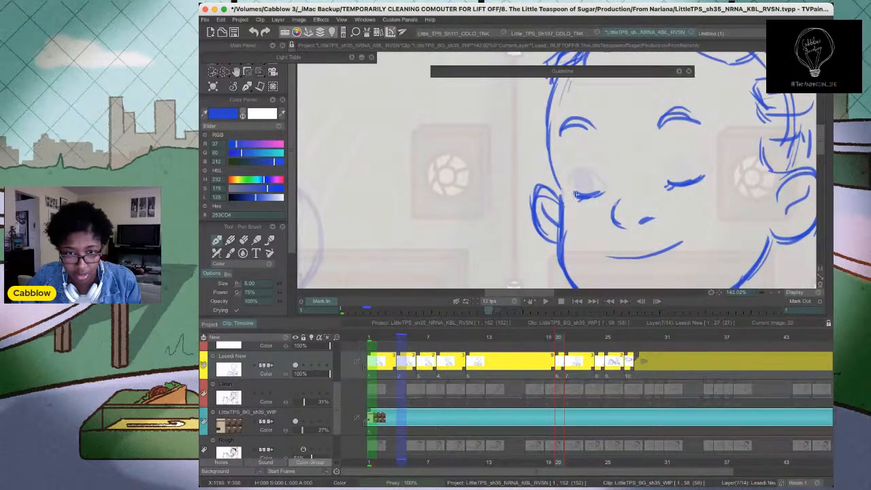
{"action": "left_click_drag", "start_coordinate": [669, 155], "coordinate": [669, 174]}
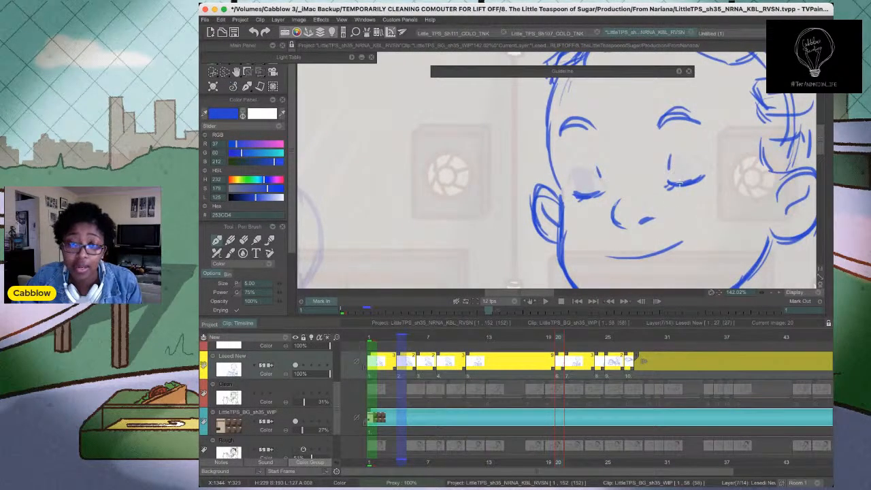
Play the shot repeatedly from frame 1 to judge the new blink before the shirt swing
{"action": "scroll", "coordinate": [578, 180], "scroll_direction": "down", "scroll_amount": 8}
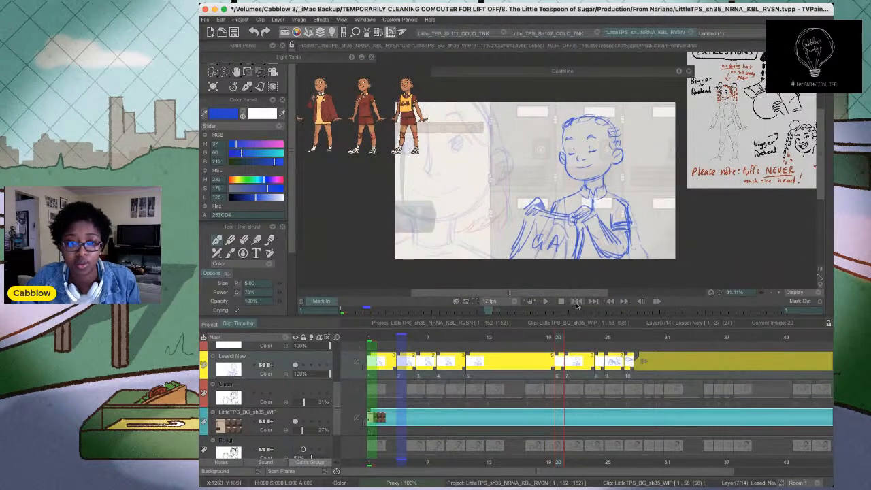
{"action": "left_click", "coordinate": [578, 300]}
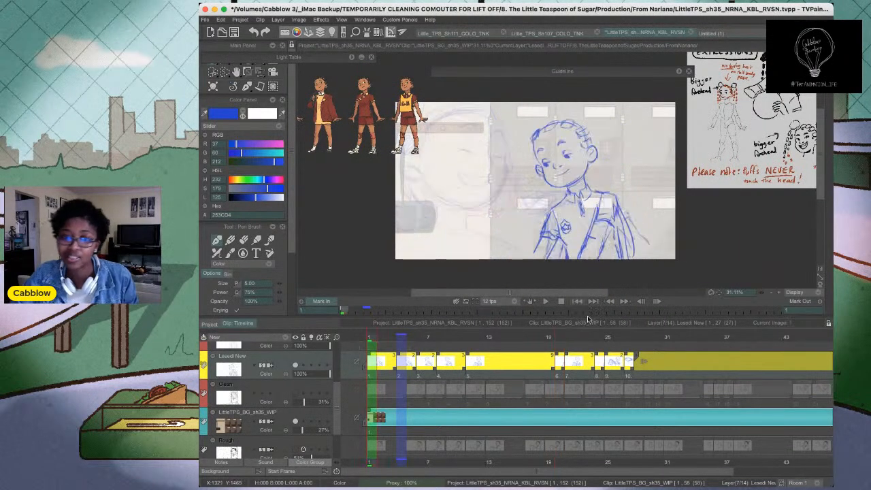
{"action": "left_click", "coordinate": [545, 301]}
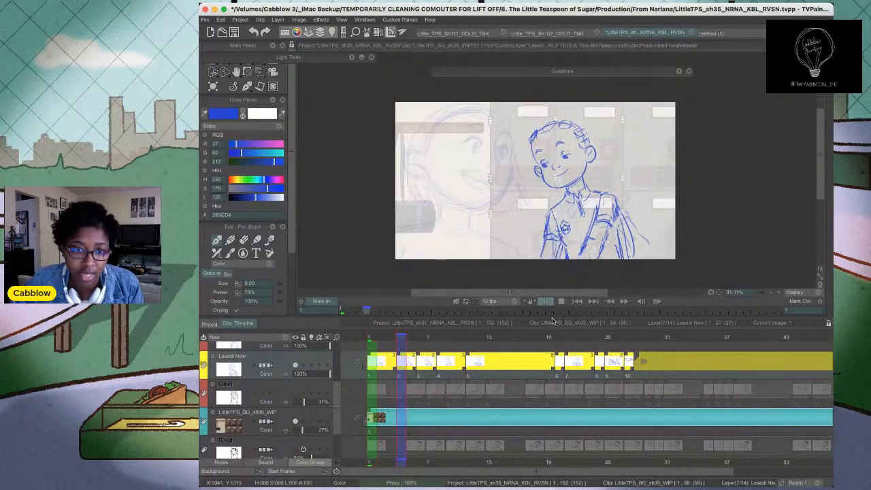
{"action": "left_click", "coordinate": [570, 350]}
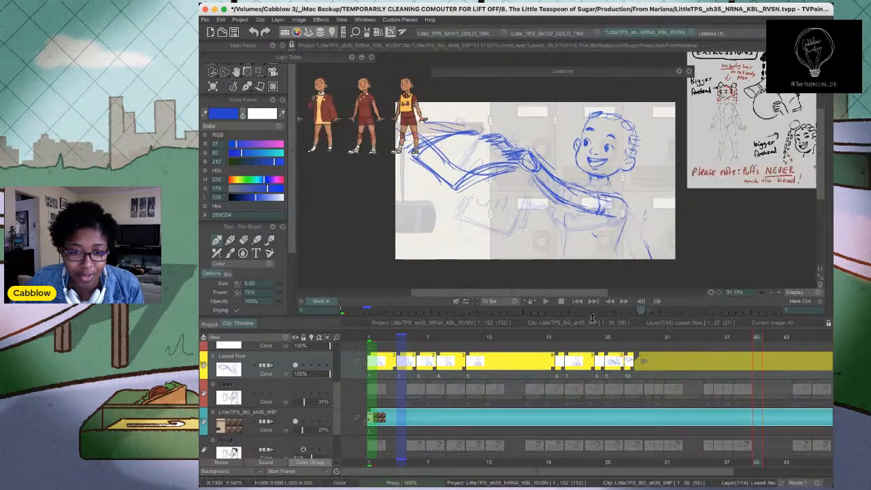
{"action": "left_click", "coordinate": [577, 302]}
{"action": "key", "text": "Return"}
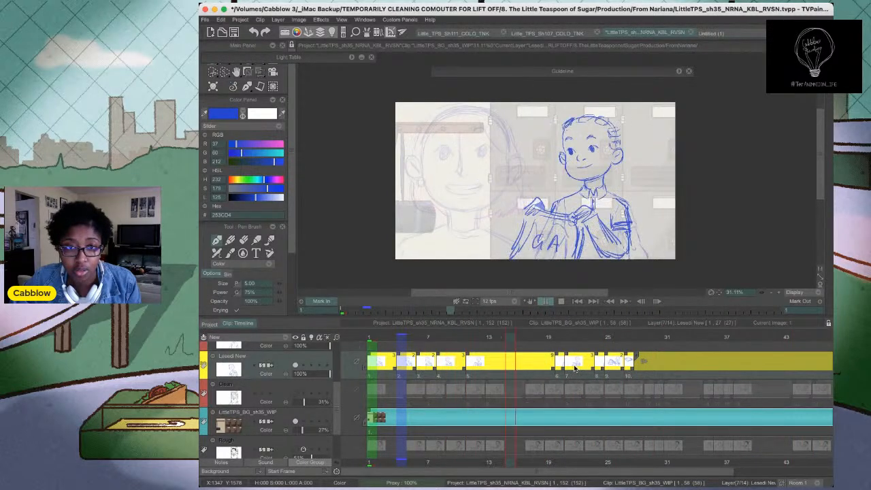
{"action": "left_click", "coordinate": [400, 339]}
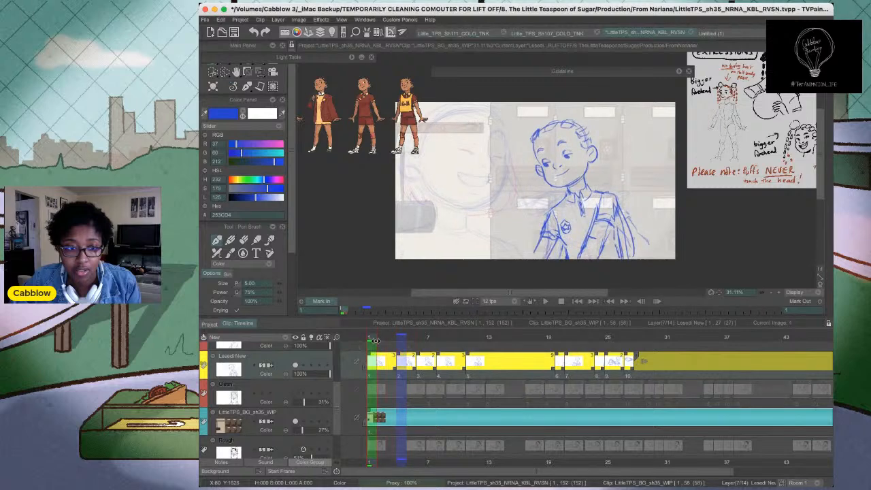
Extend the first drawing to 4 frames and the third to 3 so the held shirt pose starts at frame 13, and replay the shot
{"action": "mouse_move", "coordinate": [434, 345]}
{"action": "left_mouse_down"}
{"action": "mouse_move", "coordinate": [485, 359]}
{"action": "mouse_move", "coordinate": [408, 360]}
{"action": "left_mouse_up"}
{"action": "left_click", "coordinate": [371, 338]}
{"action": "key", "text": "Return"}
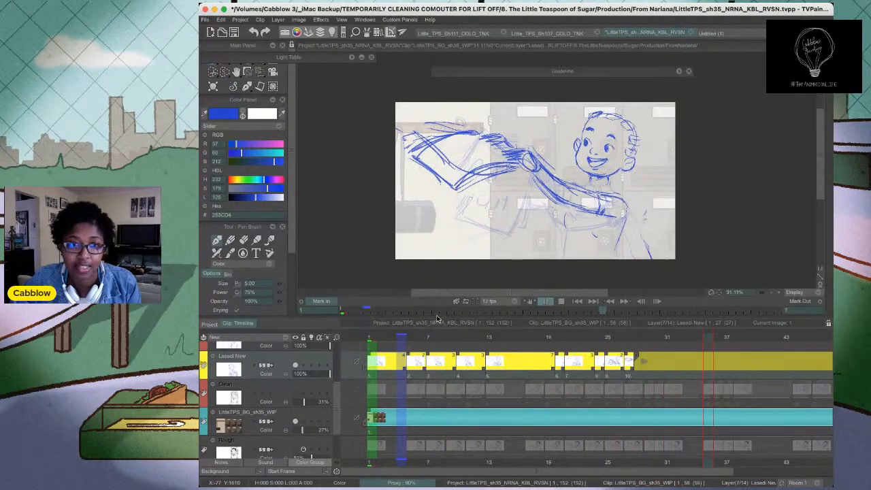
{"action": "key", "text": "Return"}
{"action": "left_click", "coordinate": [372, 338]}
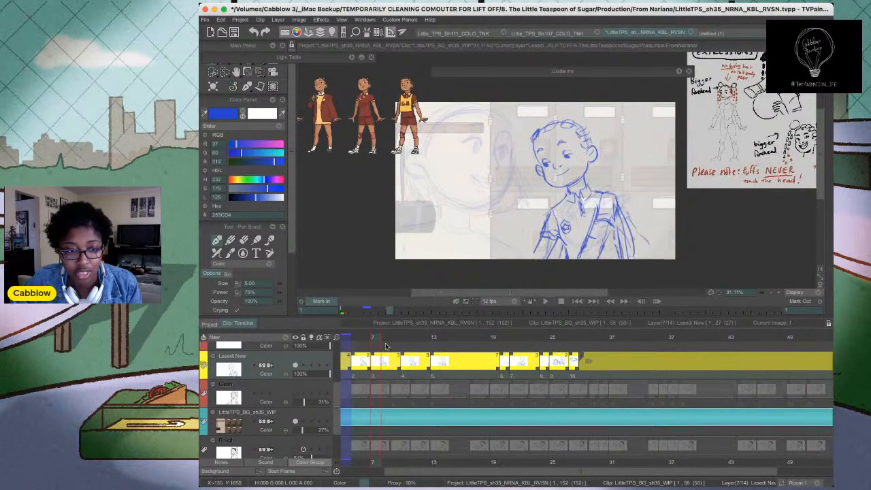
{"action": "left_click", "coordinate": [577, 301]}
{"action": "key", "text": "Return"}
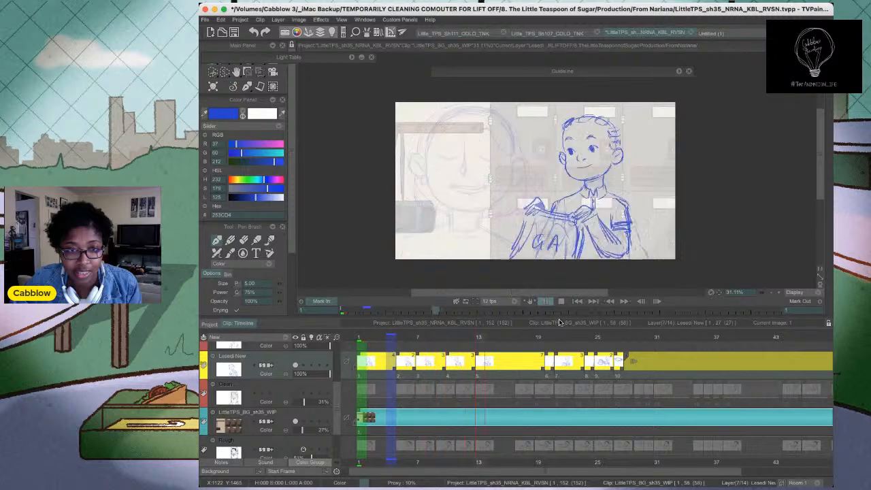
{"action": "key", "text": "Return"}
Expand the Light Table, toggle its second previous drawing, and compare the shirt swing drawings around frames 26 to 29
{"action": "mouse_move", "coordinate": [461, 337]}
{"action": "left_mouse_down"}
{"action": "mouse_move", "coordinate": [578, 337]}
{"action": "mouse_move", "coordinate": [646, 349]}
{"action": "mouse_move", "coordinate": [634, 343]}
{"action": "left_mouse_up"}
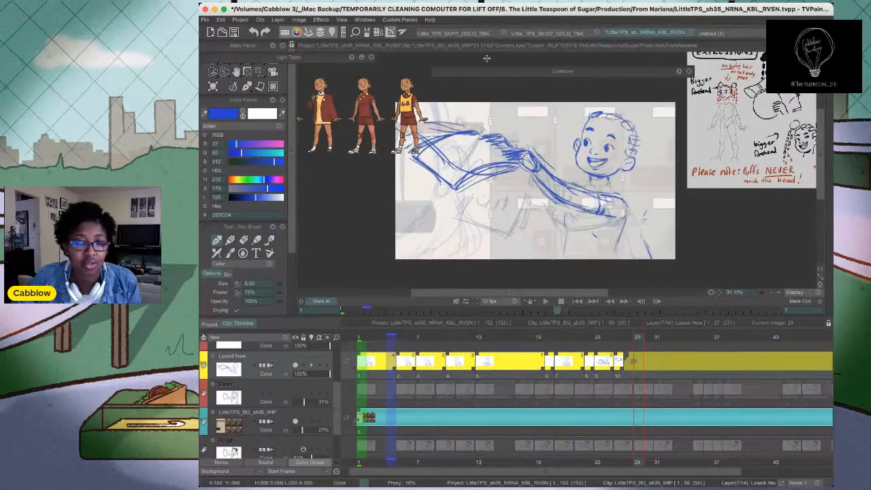
{"action": "left_click", "coordinate": [352, 58]}
{"action": "left_click", "coordinate": [271, 78]}
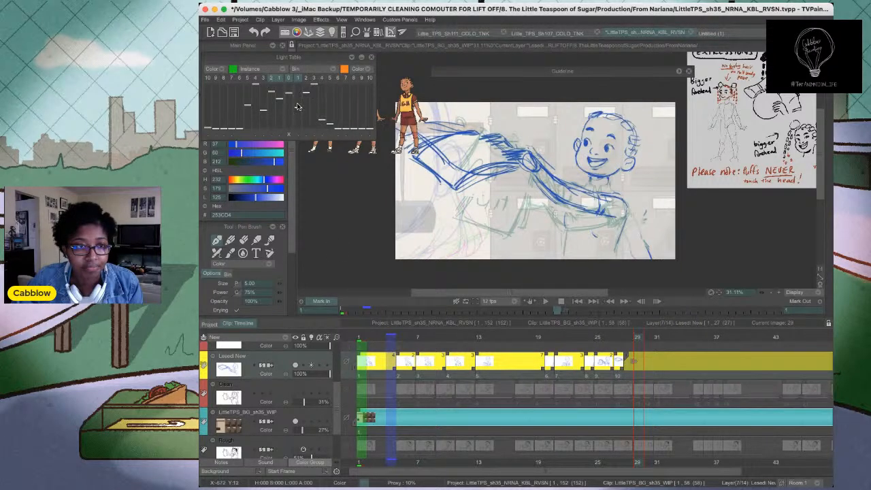
{"action": "left_click", "coordinate": [607, 337]}
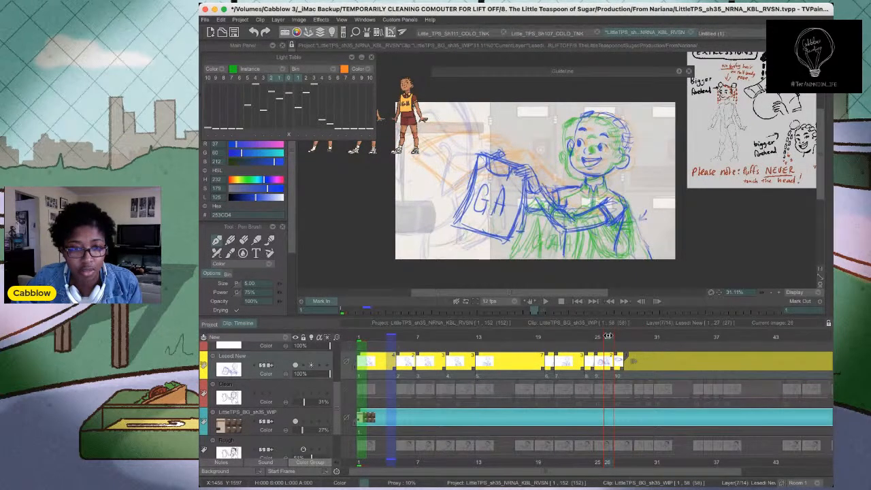
{"action": "left_click_drag", "start_coordinate": [608, 335], "coordinate": [629, 335]}
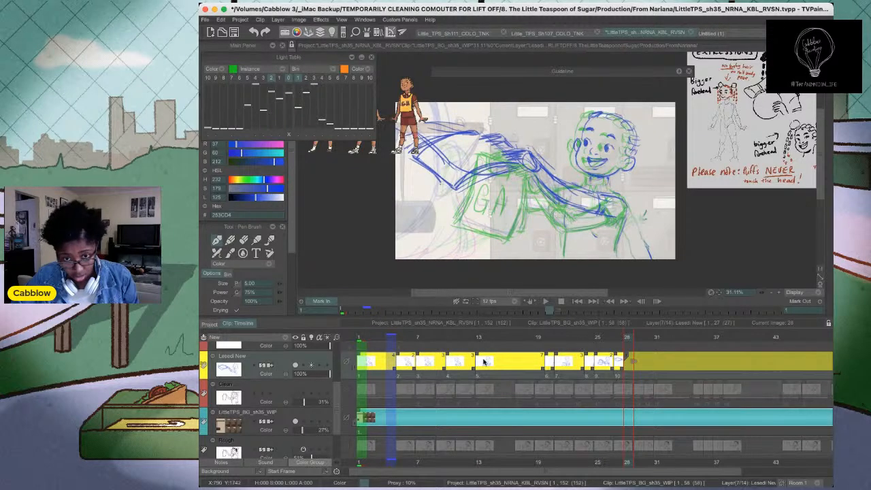
Extend the shirt-swing drawing to frame 28, make that frame a separate drawing, and remove its raised arm and shirt
{"action": "scroll", "coordinate": [587, 190], "scroll_direction": "up", "scroll_amount": 1}
{"action": "key", "text": "s"}
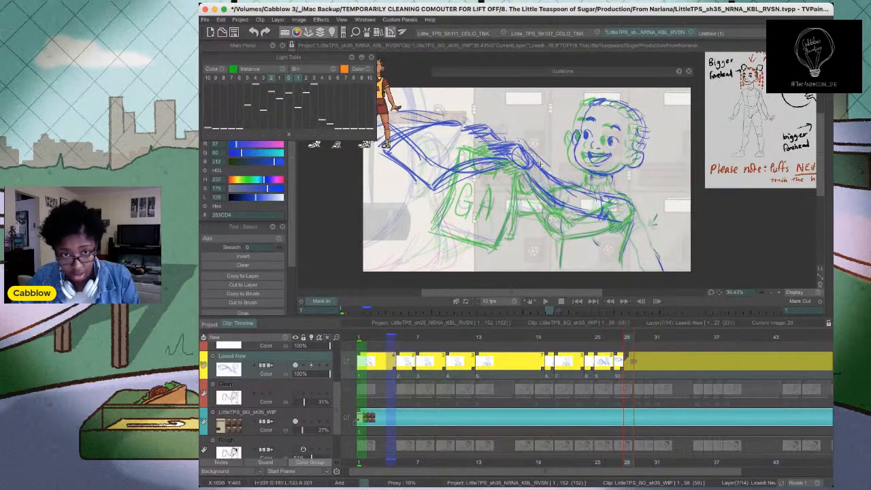
{"action": "mouse_move", "coordinate": [543, 150]}
{"action": "left_mouse_down"}
{"action": "mouse_move", "coordinate": [447, 101]}
{"action": "mouse_move", "coordinate": [494, 269]}
{"action": "mouse_move", "coordinate": [656, 229]}
{"action": "mouse_move", "coordinate": [543, 157]}
{"action": "left_mouse_up"}
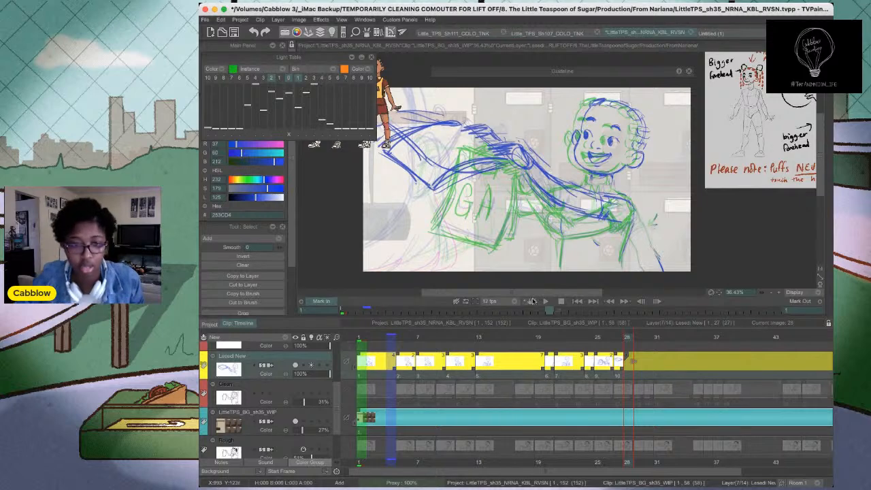
{"action": "left_click_drag", "start_coordinate": [623, 372], "coordinate": [634, 370]}
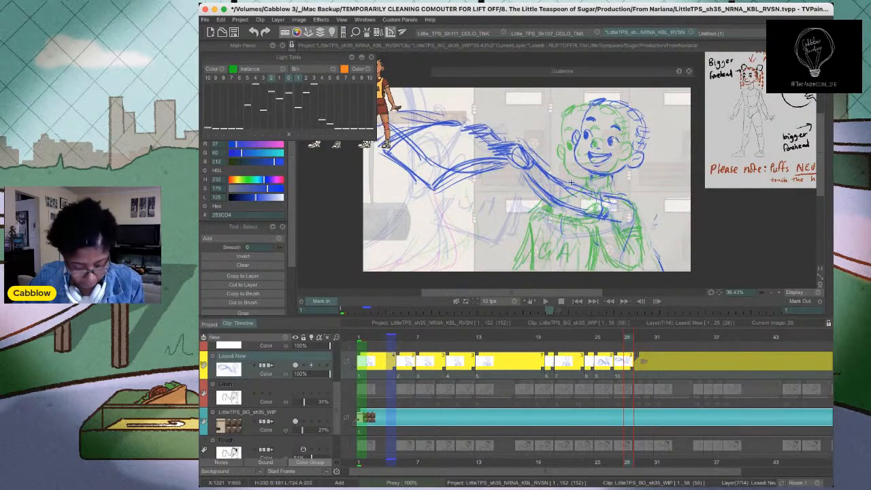
{"action": "key", "text": "shift+d"}
{"action": "mouse_move", "coordinate": [536, 142]}
{"action": "left_mouse_down"}
{"action": "mouse_move", "coordinate": [451, 237]}
{"action": "mouse_move", "coordinate": [604, 267]}
{"action": "mouse_move", "coordinate": [658, 216]}
{"action": "mouse_move", "coordinate": [499, 115]}
{"action": "mouse_move", "coordinate": [544, 149]}
{"action": "left_mouse_up"}
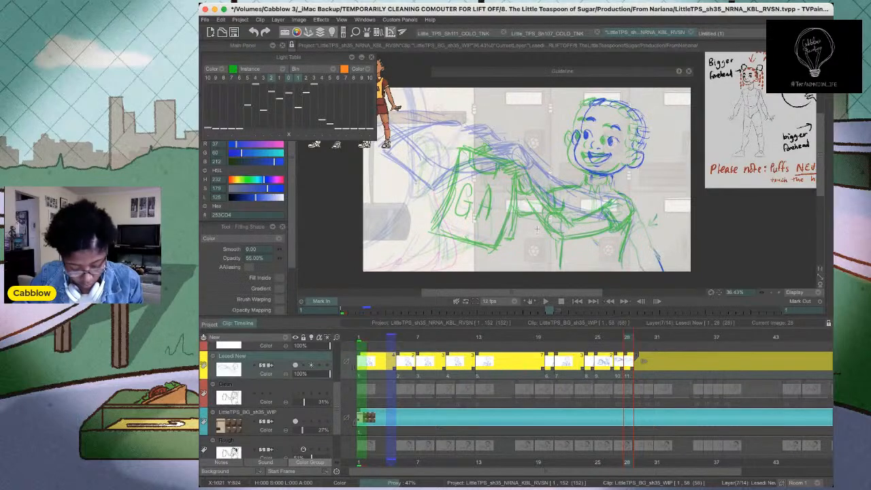
Sketch a lower outstretched arm, hand and trailing shirt in blue pen strokes on frame 28
{"action": "key", "text": "b"}
{"action": "mouse_move", "coordinate": [507, 179]}
{"action": "left_mouse_down"}
{"action": "mouse_move", "coordinate": [579, 222]}
{"action": "mouse_move", "coordinate": [560, 215]}
{"action": "mouse_move", "coordinate": [629, 212]}
{"action": "mouse_move", "coordinate": [576, 217]}
{"action": "left_mouse_up"}
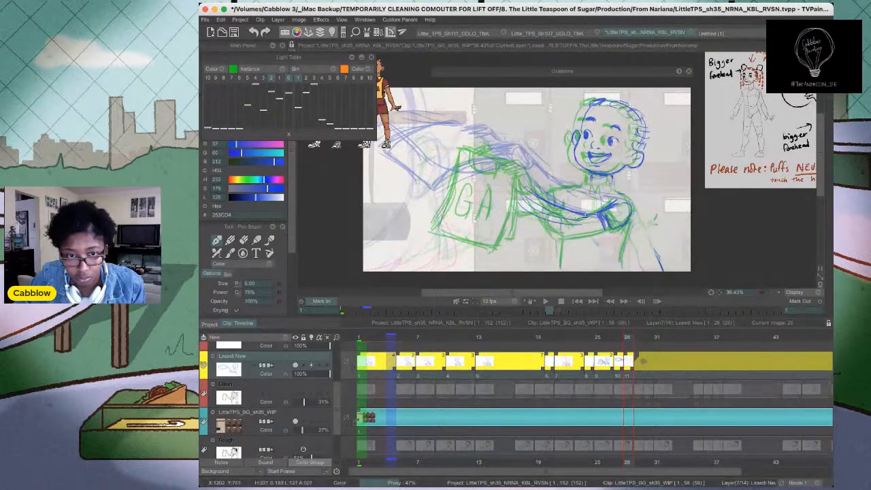
{"action": "mouse_move", "coordinate": [497, 183]}
{"action": "left_mouse_down"}
{"action": "mouse_move", "coordinate": [507, 183]}
{"action": "mouse_move", "coordinate": [494, 192]}
{"action": "mouse_move", "coordinate": [520, 185]}
{"action": "mouse_move", "coordinate": [581, 227]}
{"action": "left_mouse_up"}
{"action": "mouse_move", "coordinate": [503, 178]}
{"action": "left_mouse_down"}
{"action": "mouse_move", "coordinate": [415, 143]}
{"action": "mouse_move", "coordinate": [468, 168]}
{"action": "mouse_move", "coordinate": [404, 155]}
{"action": "mouse_move", "coordinate": [425, 181]}
{"action": "mouse_move", "coordinate": [432, 171]}
{"action": "mouse_move", "coordinate": [442, 198]}
{"action": "mouse_move", "coordinate": [499, 200]}
{"action": "mouse_move", "coordinate": [421, 148]}
{"action": "mouse_move", "coordinate": [493, 170]}
{"action": "mouse_move", "coordinate": [486, 165]}
{"action": "mouse_move", "coordinate": [480, 175]}
{"action": "mouse_move", "coordinate": [493, 171]}
{"action": "mouse_move", "coordinate": [543, 199]}
{"action": "left_mouse_up"}
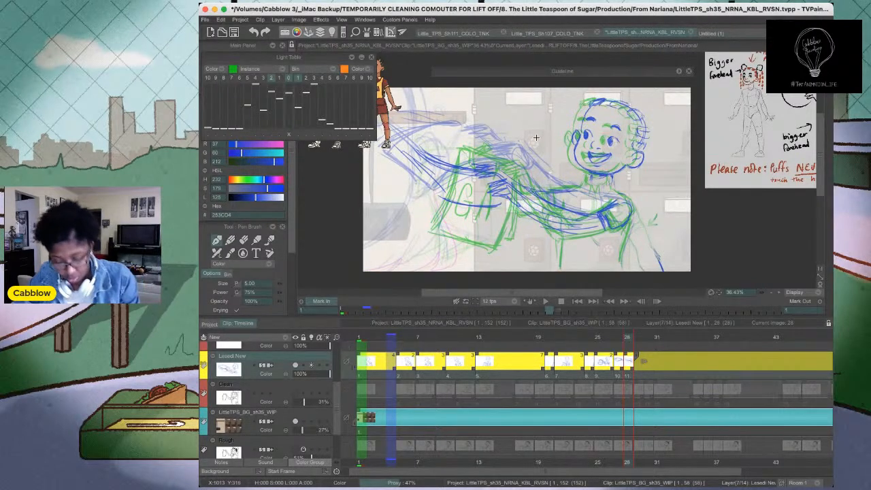
Lasso and reposition the new hand and shirt on frame 28, restroke the joining forearm, and compare with the previous frame
{"action": "key", "text": "s"}
{"action": "left_click_drag", "start_coordinate": [511, 171], "coordinate": [403, 139]}
{"action": "mouse_move", "coordinate": [522, 227]}
{"action": "left_mouse_down"}
{"action": "mouse_move", "coordinate": [522, 176]}
{"action": "mouse_move", "coordinate": [484, 199]}
{"action": "mouse_move", "coordinate": [518, 201]}
{"action": "mouse_move", "coordinate": [544, 217]}
{"action": "left_mouse_up"}
{"action": "key", "text": "ctrl+t"}
{"action": "key", "text": "Return"}
{"action": "key", "text": "ctrl+d"}
{"action": "key", "text": "b"}
{"action": "mouse_move", "coordinate": [503, 187]}
{"action": "left_mouse_down"}
{"action": "mouse_move", "coordinate": [547, 214]}
{"action": "mouse_move", "coordinate": [536, 195]}
{"action": "left_mouse_up"}
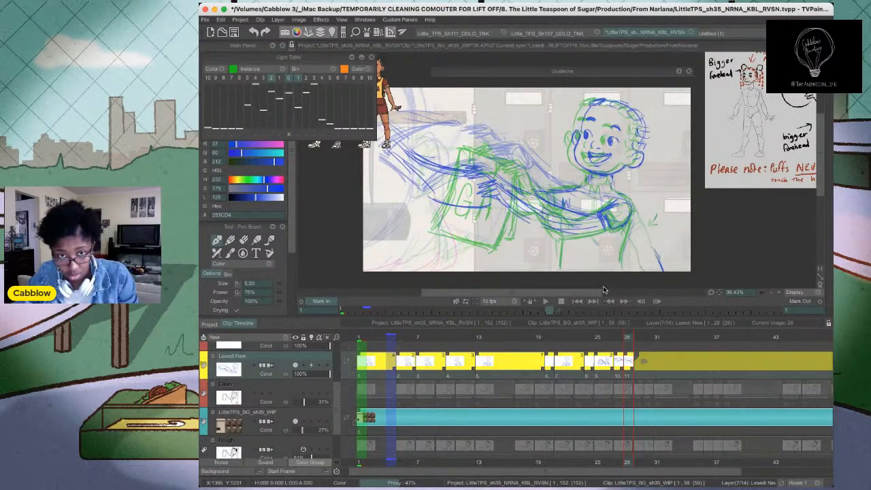
{"action": "key", "text": "Left"}
{"action": "key", "text": "Right"}
Select the head on frame 28, shift it toward the swinging arm and tilt it slightly
{"action": "key", "text": "s"}
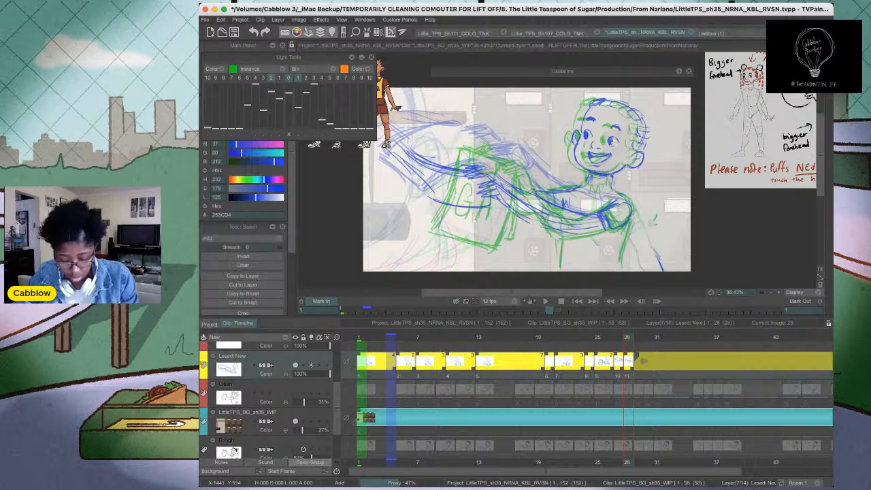
{"action": "mouse_move", "coordinate": [629, 190]}
{"action": "left_mouse_down"}
{"action": "mouse_move", "coordinate": [581, 194]}
{"action": "mouse_move", "coordinate": [550, 158]}
{"action": "mouse_move", "coordinate": [640, 82]}
{"action": "mouse_move", "coordinate": [660, 167]}
{"action": "mouse_move", "coordinate": [620, 195]}
{"action": "left_mouse_up"}
{"action": "key", "text": "t"}
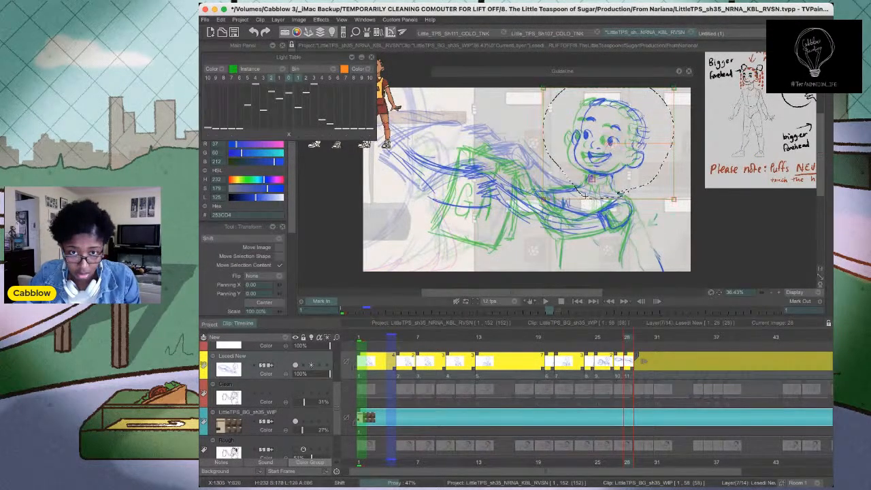
{"action": "left_click_drag", "start_coordinate": [608, 144], "coordinate": [599, 135]}
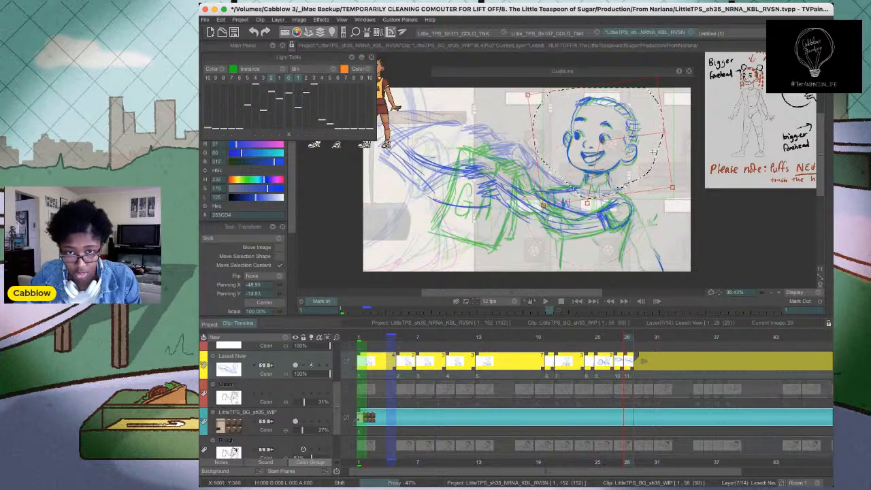
{"action": "left_click_drag", "start_coordinate": [666, 134], "coordinate": [666, 129]}
{"action": "left_click_drag", "start_coordinate": [613, 165], "coordinate": [608, 168]}
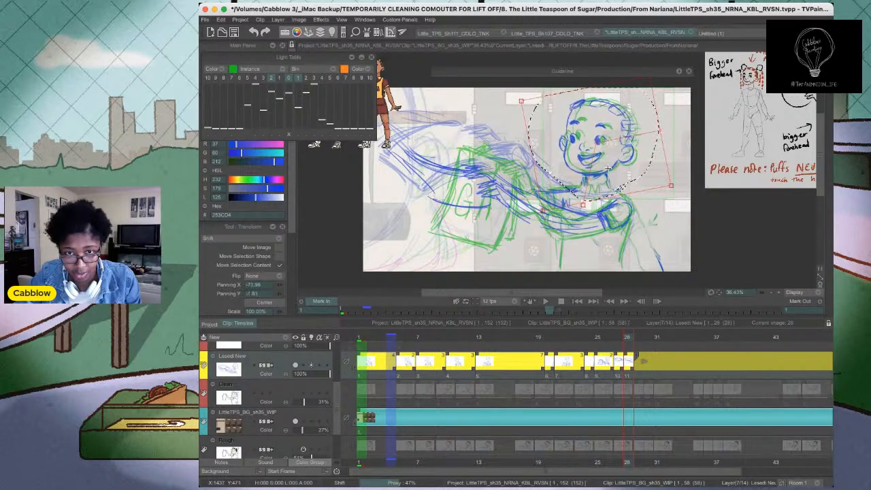
{"action": "key", "text": "Return"}
{"action": "key", "text": "super+d"}
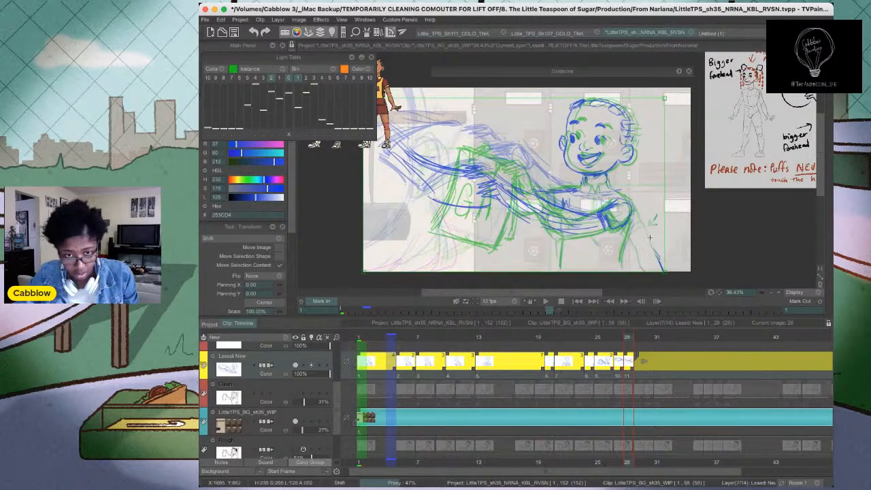
Select the whole figure on frame 28, place its pivot at the lower torso, and rotate it slightly toward the swing
{"action": "key", "text": "s"}
{"action": "mouse_move", "coordinate": [675, 166]}
{"action": "left_mouse_down"}
{"action": "mouse_move", "coordinate": [394, 127]}
{"action": "mouse_move", "coordinate": [653, 273]}
{"action": "mouse_move", "coordinate": [671, 194]}
{"action": "left_mouse_up"}
{"action": "key", "text": "t"}
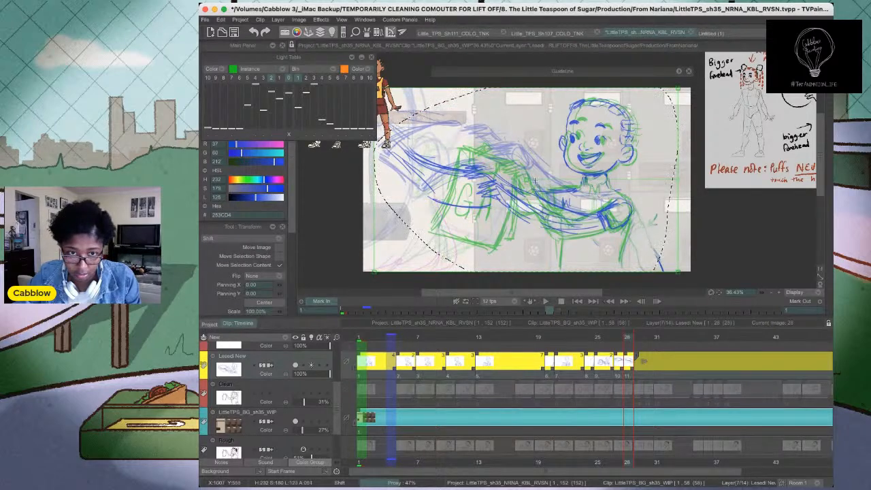
{"action": "left_click_drag", "start_coordinate": [526, 180], "coordinate": [594, 262]}
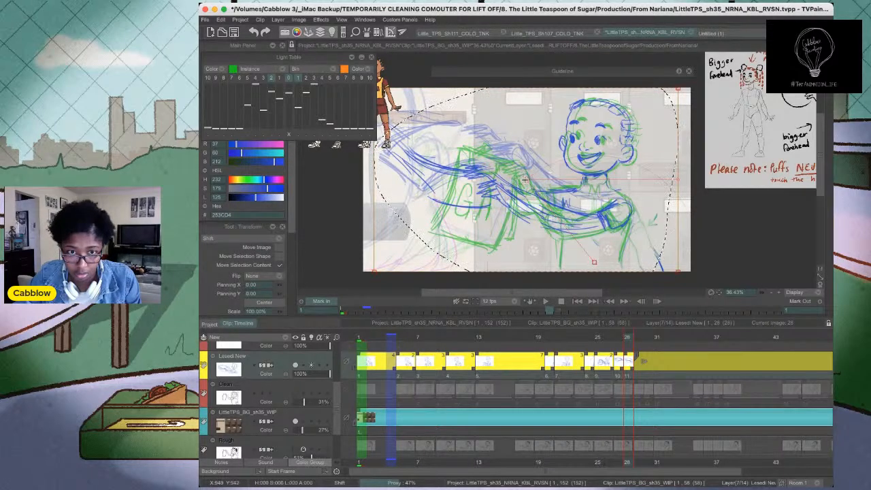
{"action": "mouse_move", "coordinate": [524, 180]}
{"action": "left_mouse_down"}
{"action": "mouse_move", "coordinate": [512, 175]}
{"action": "mouse_move", "coordinate": [523, 184]}
{"action": "left_mouse_up"}
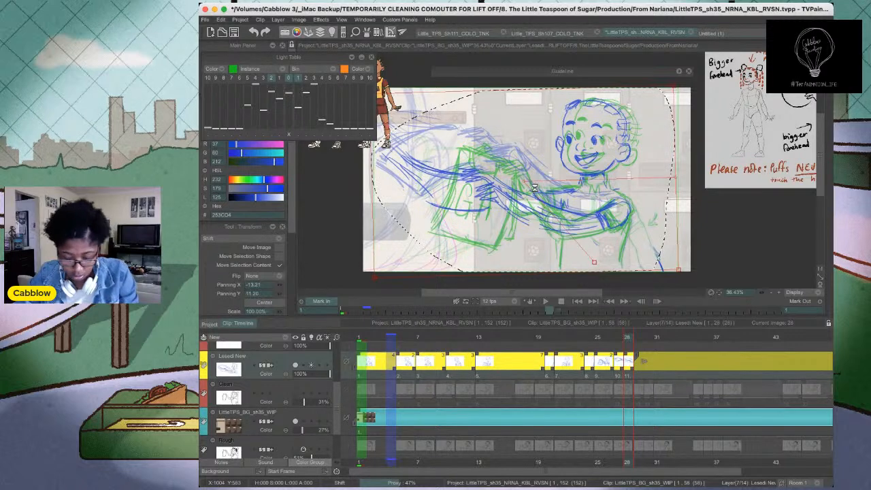
{"action": "key", "text": "Return"}
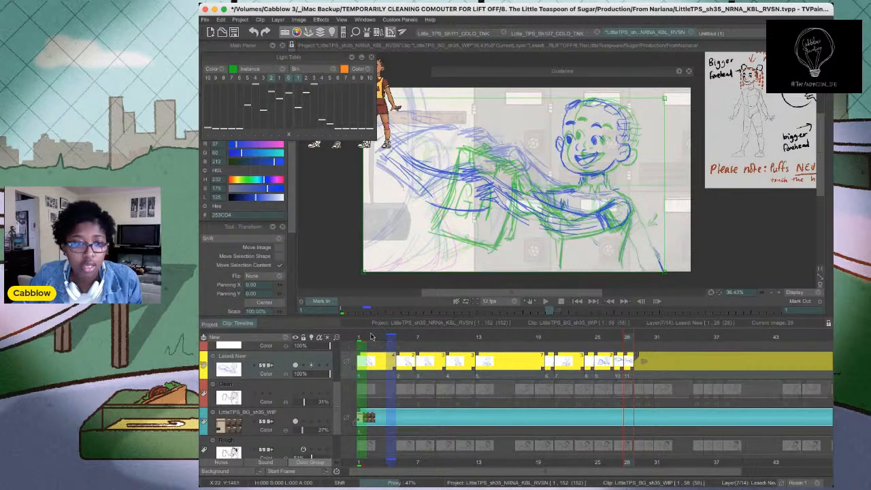
Turn off the Light Table ghosting, save the project, and play the shot from frame 1
{"action": "left_click", "coordinate": [291, 79]}
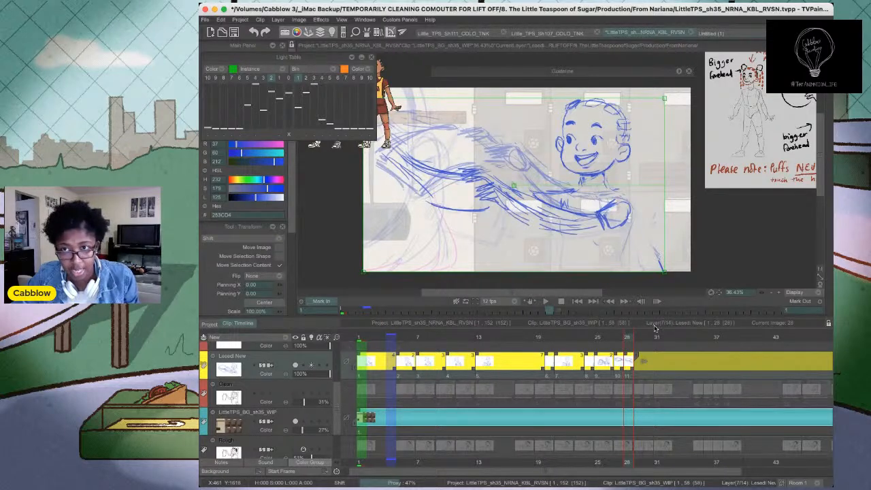
{"action": "key", "text": "super+s"}
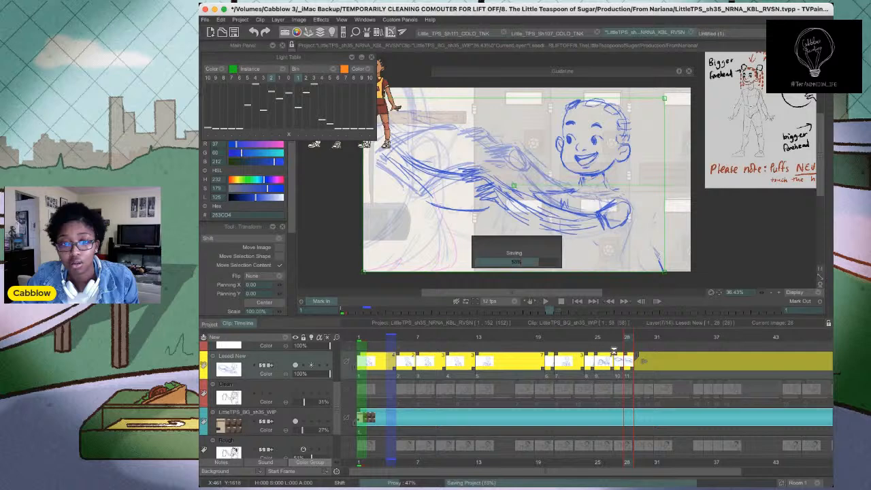
{"action": "left_click", "coordinate": [378, 337]}
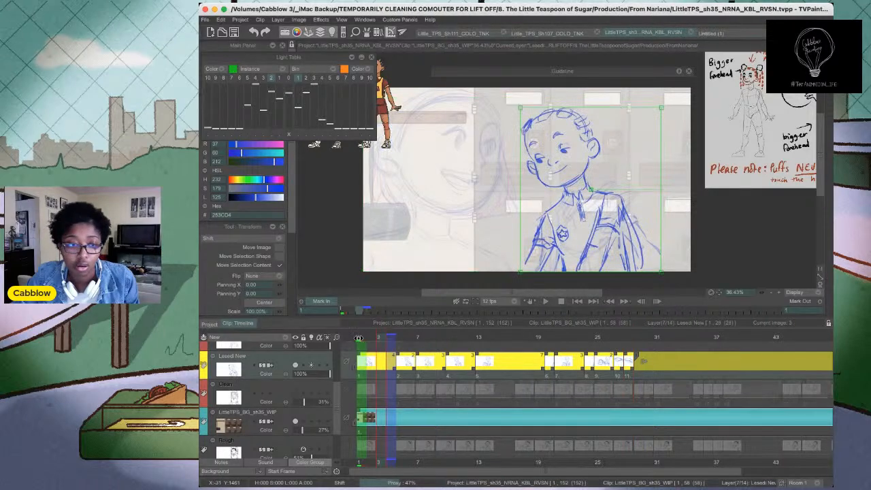
{"action": "left_click", "coordinate": [359, 338]}
{"action": "key", "text": "Return"}
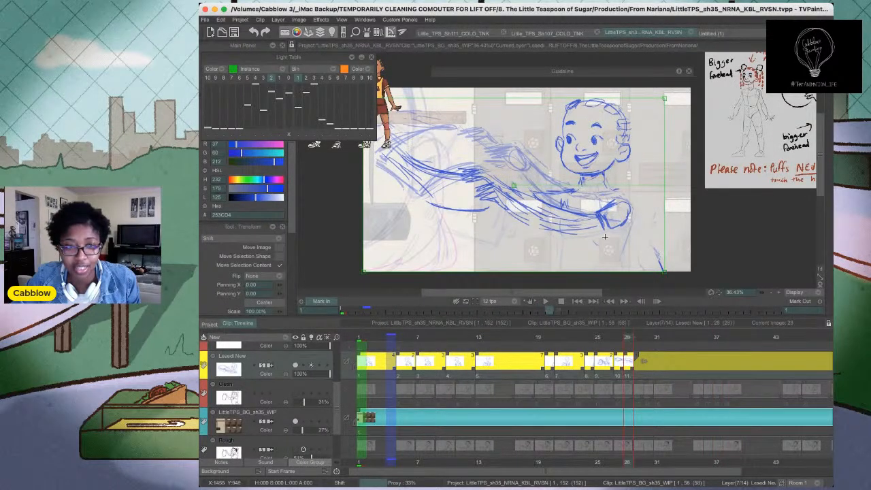
Delete the leftover faint upper arm and shirt strokes on frame 28, add collar and torso lines, and replay the shot
{"action": "key", "text": "s"}
{"action": "mouse_move", "coordinate": [520, 133]}
{"action": "left_mouse_down"}
{"action": "mouse_move", "coordinate": [395, 107]}
{"action": "mouse_move", "coordinate": [411, 153]}
{"action": "mouse_move", "coordinate": [466, 162]}
{"action": "mouse_move", "coordinate": [540, 193]}
{"action": "mouse_move", "coordinate": [565, 189]}
{"action": "mouse_move", "coordinate": [382, 181]}
{"action": "mouse_move", "coordinate": [416, 188]}
{"action": "mouse_move", "coordinate": [402, 171]}
{"action": "mouse_move", "coordinate": [446, 164]}
{"action": "left_mouse_up"}
{"action": "key", "text": "Delete"}
{"action": "key", "text": "super+d"}
{"action": "key", "text": "b"}
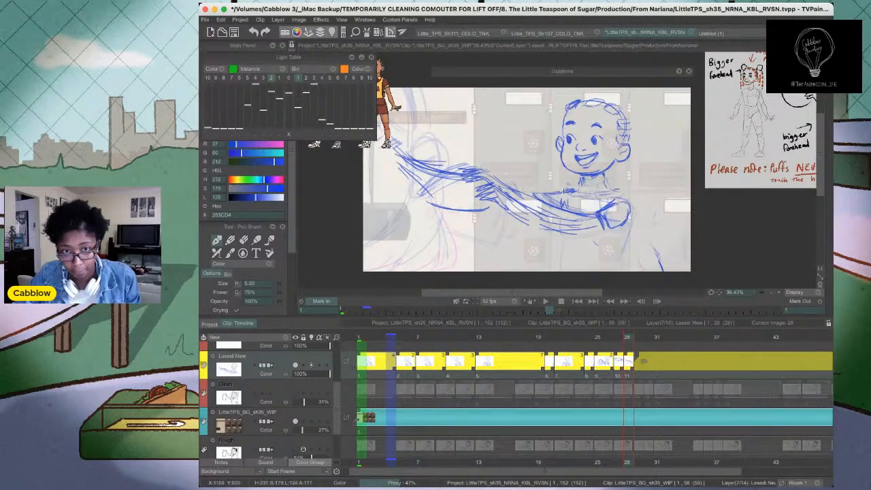
{"action": "mouse_move", "coordinate": [564, 192]}
{"action": "left_mouse_down"}
{"action": "mouse_move", "coordinate": [532, 195]}
{"action": "mouse_move", "coordinate": [573, 225]}
{"action": "mouse_move", "coordinate": [561, 216]}
{"action": "left_mouse_up"}
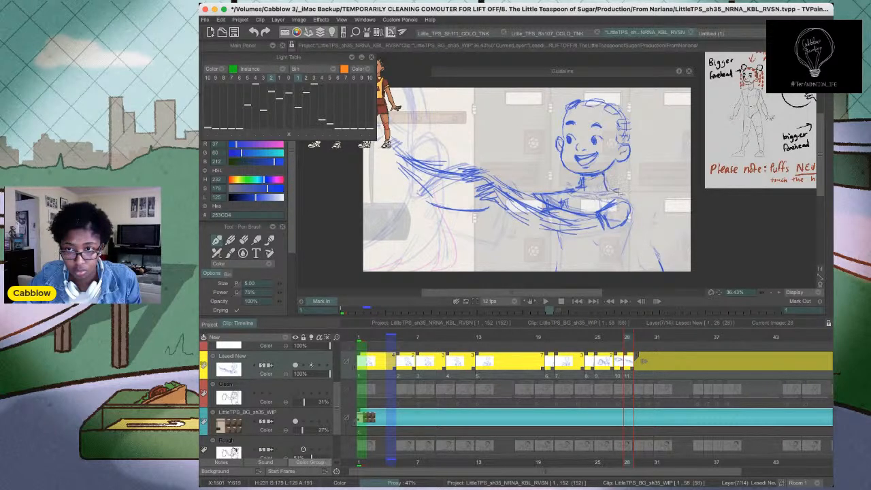
{"action": "left_click", "coordinate": [363, 336]}
{"action": "key", "text": "Return"}
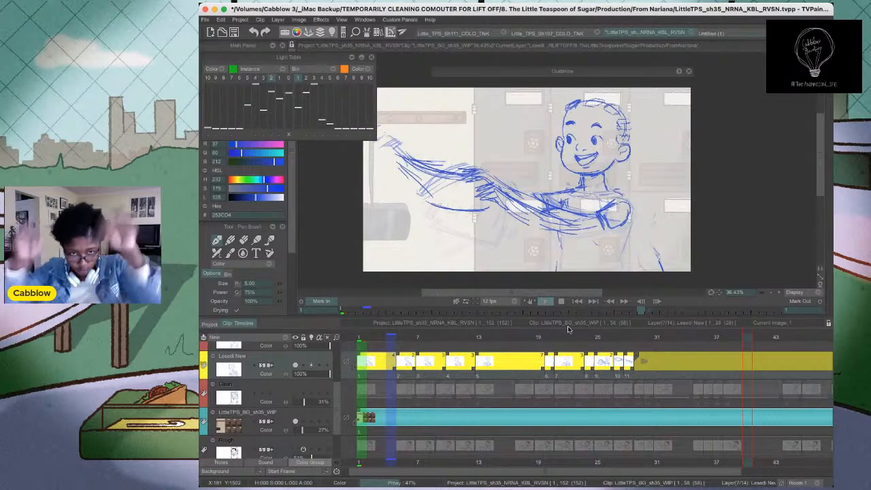
Copy the frame 25 held GA shirt drawing to frame 33 and scrub through the return from the swing
{"action": "mouse_move", "coordinate": [608, 337]}
{"action": "left_mouse_down"}
{"action": "mouse_move", "coordinate": [646, 347]}
{"action": "mouse_move", "coordinate": [599, 346]}
{"action": "left_mouse_up"}
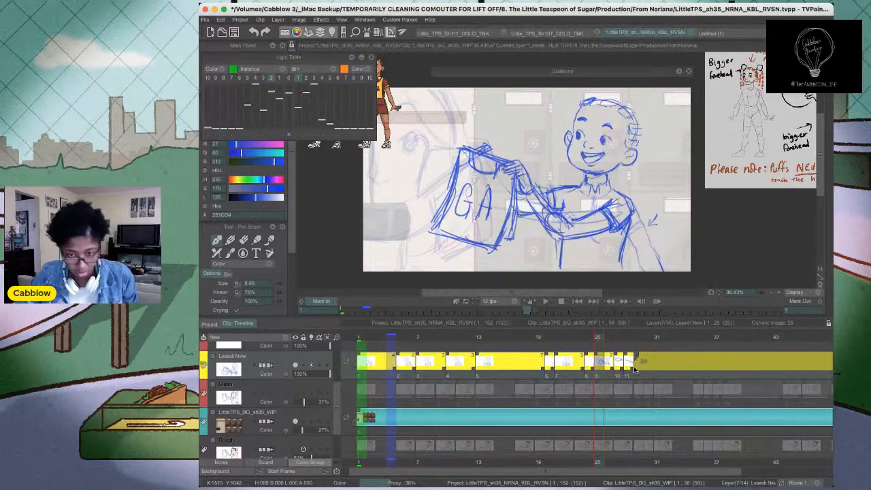
{"action": "left_click_drag", "start_coordinate": [652, 339], "coordinate": [679, 341]}
{"action": "key", "text": "super+v"}
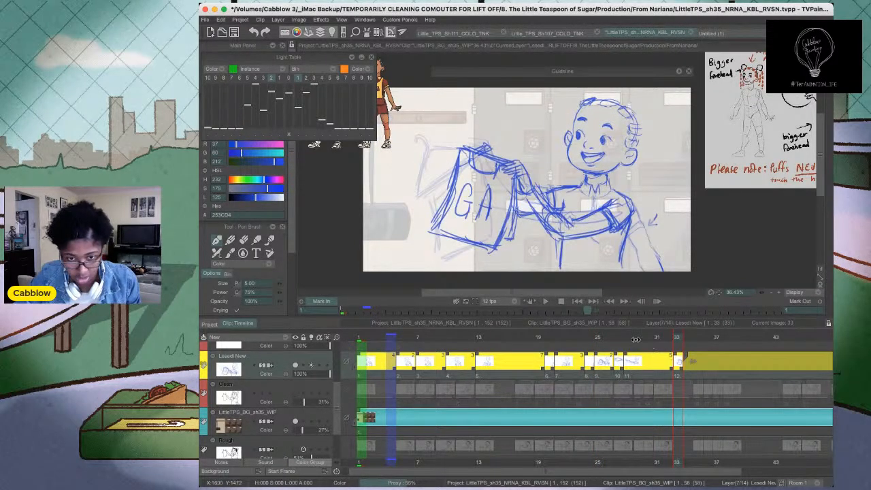
{"action": "mouse_move", "coordinate": [600, 339]}
{"action": "left_mouse_down"}
{"action": "mouse_move", "coordinate": [637, 339]}
{"action": "mouse_move", "coordinate": [647, 354]}
{"action": "left_mouse_up"}
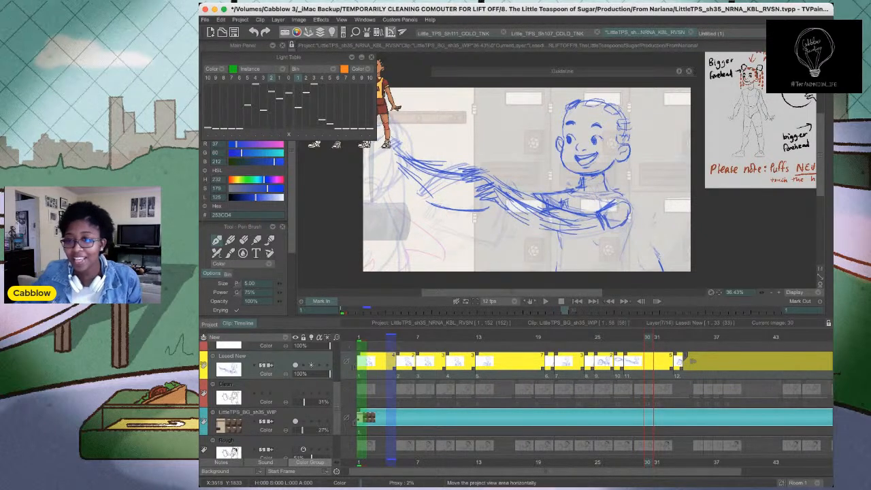
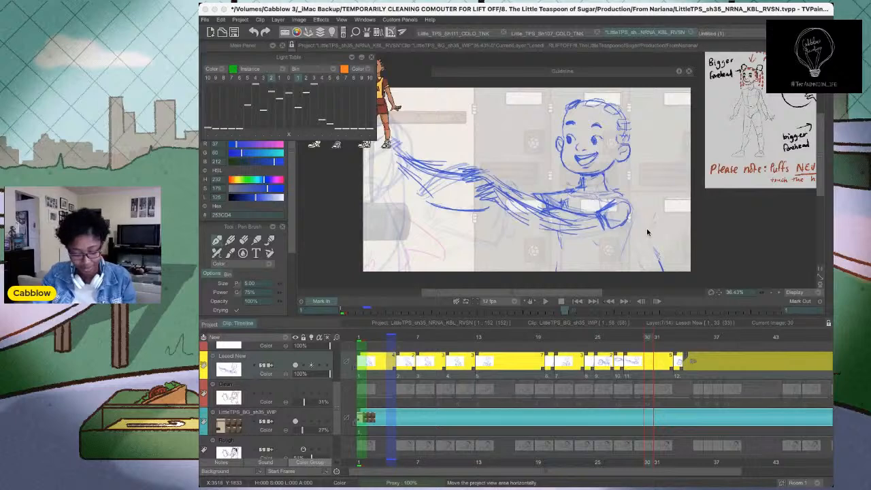
Replay the shot from frame 1 and step through the swing frames to judge the timing
{"action": "left_click", "coordinate": [597, 340]}
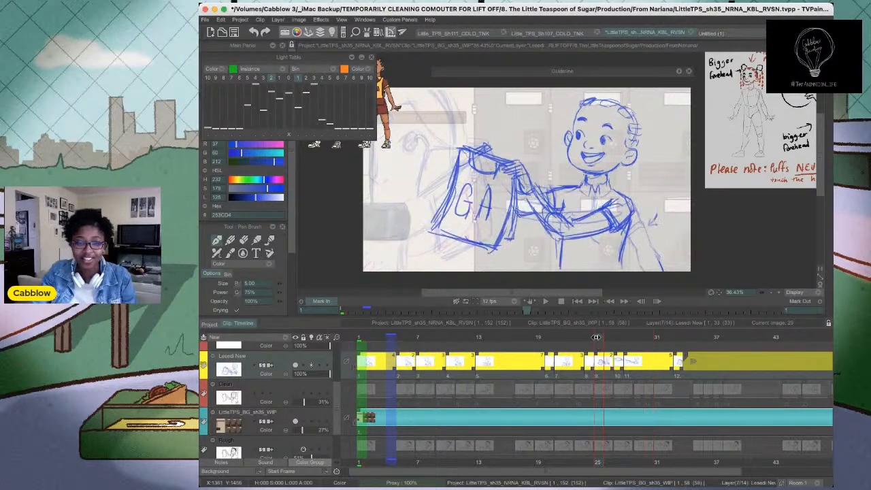
{"action": "key", "text": "Right"}
{"action": "key", "text": "Right"}
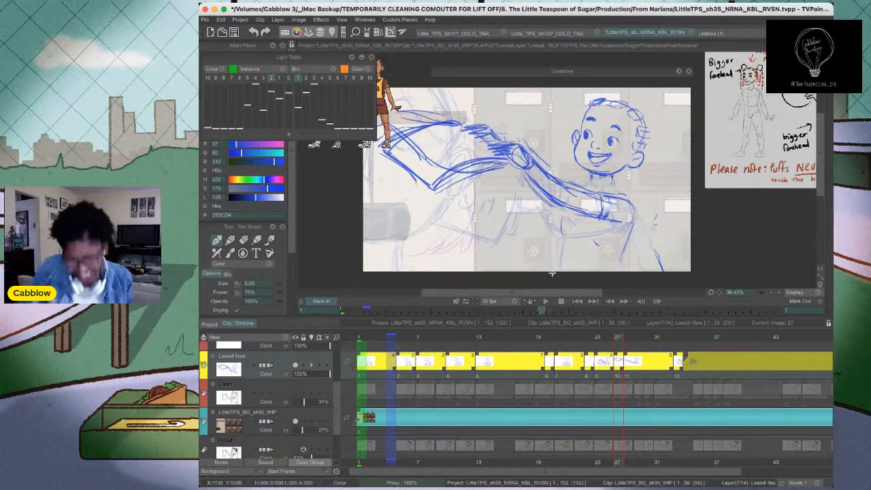
{"action": "left_click", "coordinate": [361, 338]}
{"action": "key", "text": "Return"}
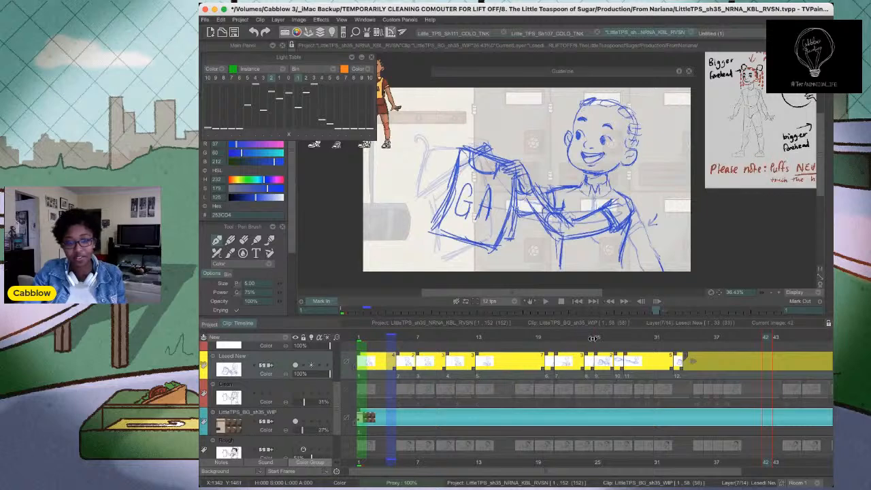
{"action": "left_click", "coordinate": [568, 338]}
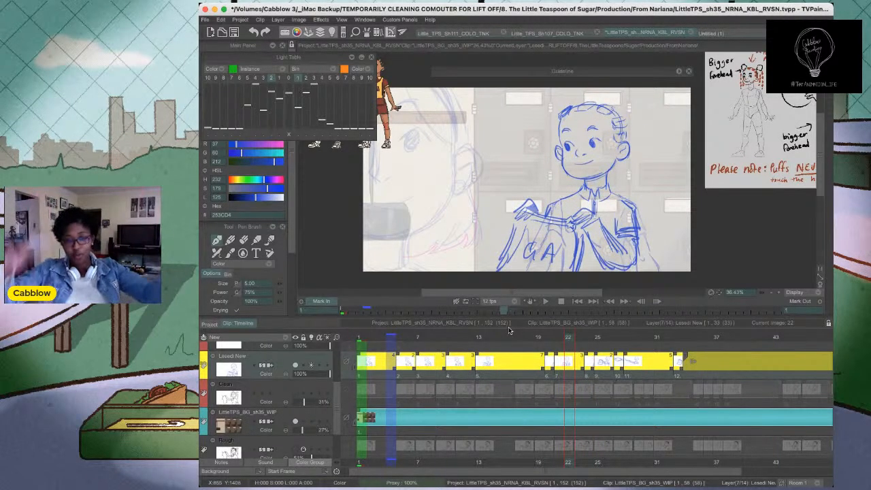
{"action": "left_click", "coordinate": [361, 339]}
{"action": "key", "text": "Return"}
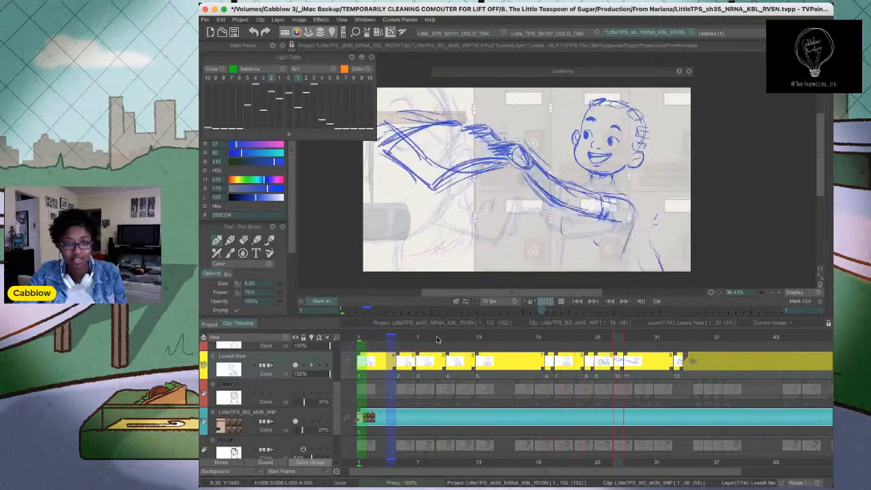
{"action": "key", "text": "Return"}
On frame 31, select the outstretched arm with the shirt, rotate it downward, and reposition it at the shoulder
{"action": "left_click_drag", "start_coordinate": [619, 338], "coordinate": [657, 351]}
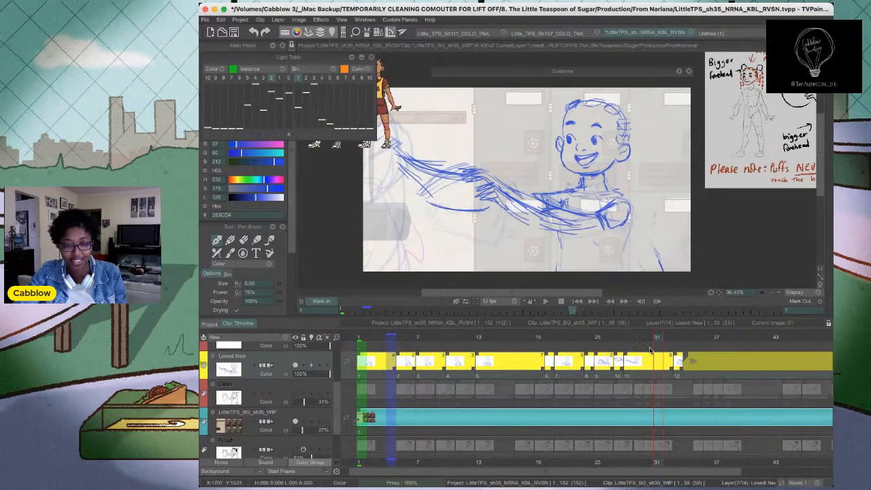
{"action": "key", "text": "s"}
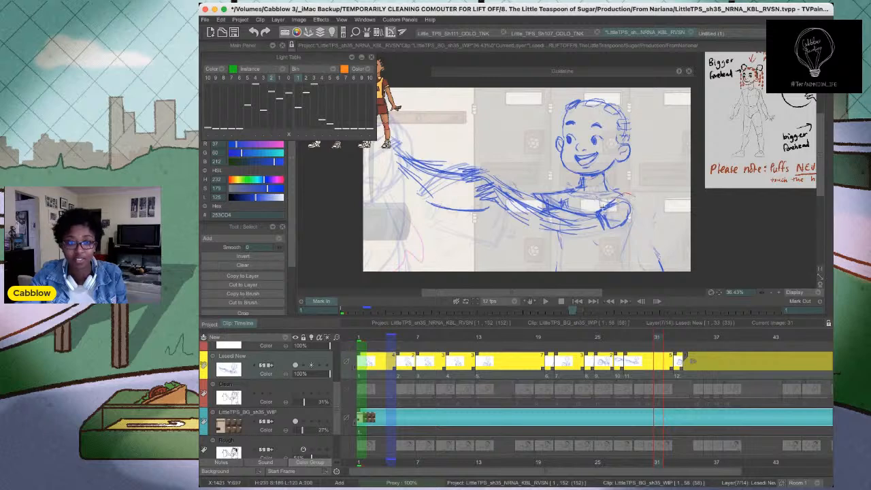
{"action": "mouse_move", "coordinate": [526, 177]}
{"action": "left_mouse_down"}
{"action": "mouse_move", "coordinate": [476, 152]}
{"action": "mouse_move", "coordinate": [378, 149]}
{"action": "mouse_move", "coordinate": [481, 225]}
{"action": "left_mouse_up"}
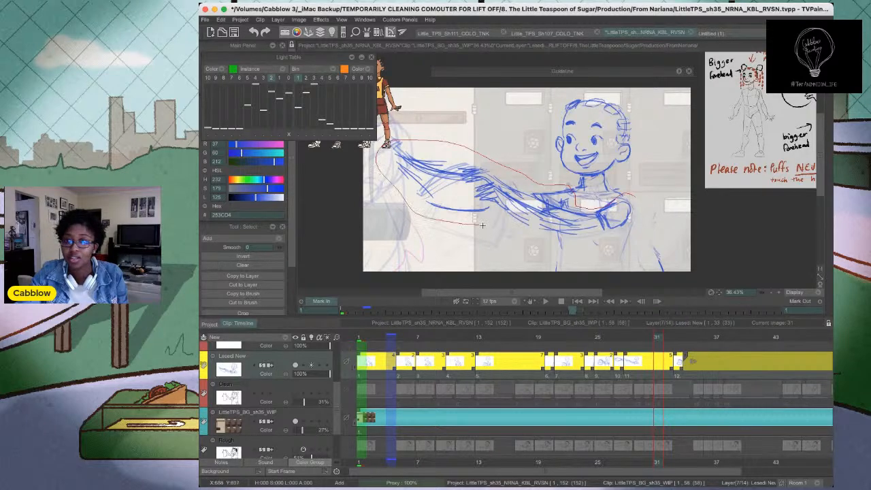
{"action": "left_click_drag", "start_coordinate": [618, 204], "coordinate": [571, 200]}
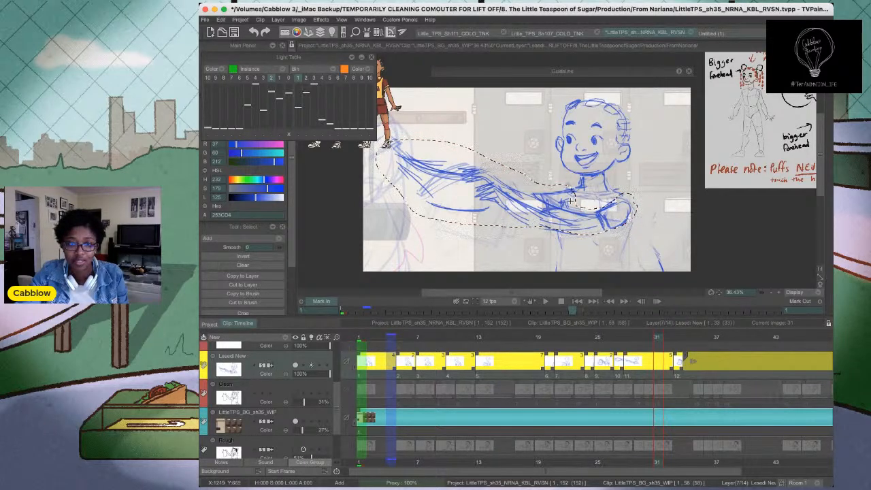
{"action": "key", "text": "t"}
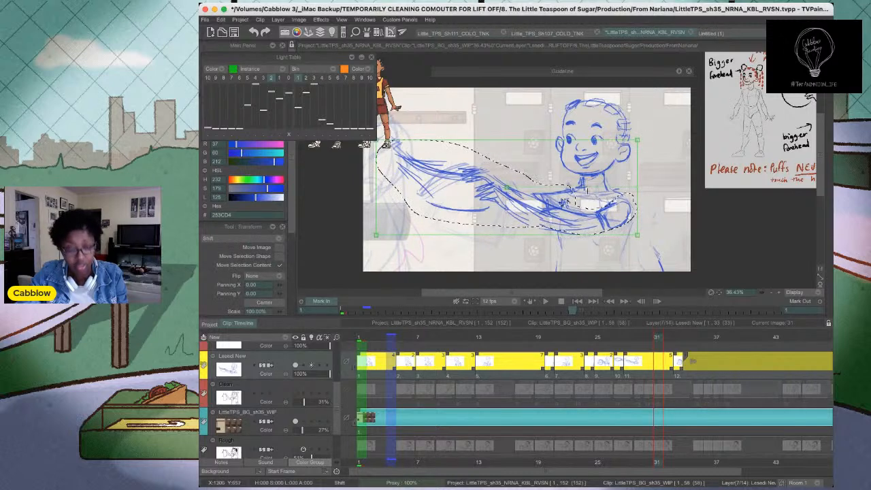
{"action": "left_click", "coordinate": [508, 187]}
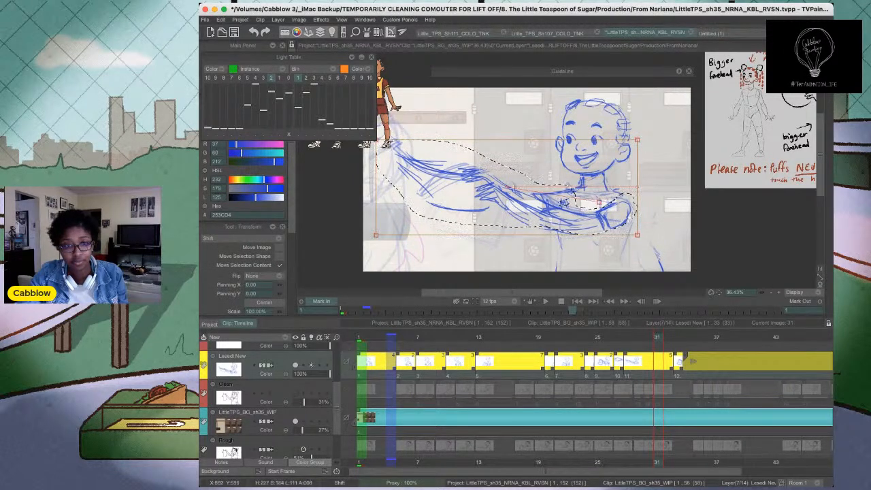
{"action": "left_click_drag", "start_coordinate": [508, 187], "coordinate": [507, 223]}
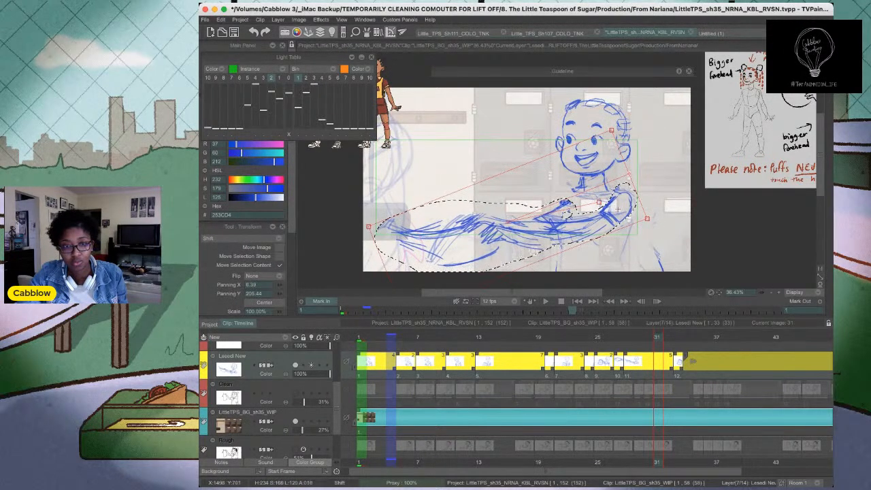
{"action": "mouse_move", "coordinate": [633, 189]}
{"action": "left_mouse_down"}
{"action": "mouse_move", "coordinate": [594, 217]}
{"action": "mouse_move", "coordinate": [597, 226]}
{"action": "left_mouse_up"}
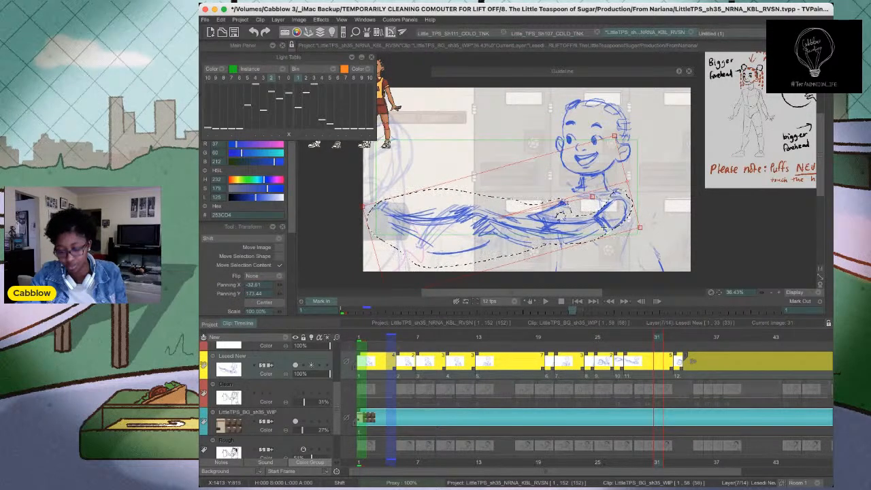
{"action": "key", "text": "Return"}
Erase the trailing shirt strokes beyond the hands on frame 31 and redraw the shirt curving upward from the hands
{"action": "key", "text": "shift+d"}
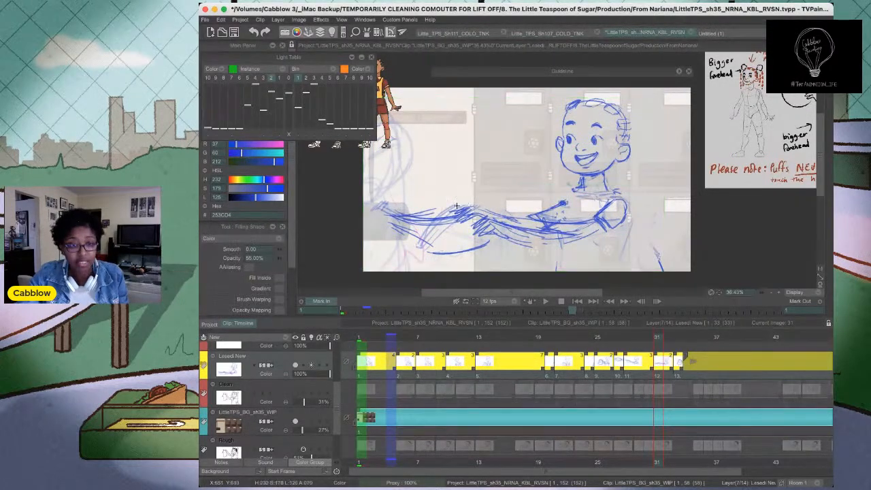
{"action": "mouse_move", "coordinate": [445, 208]}
{"action": "left_mouse_down"}
{"action": "mouse_move", "coordinate": [456, 261]}
{"action": "mouse_move", "coordinate": [485, 241]}
{"action": "mouse_move", "coordinate": [446, 228]}
{"action": "mouse_move", "coordinate": [435, 168]}
{"action": "mouse_move", "coordinate": [462, 208]}
{"action": "left_mouse_up"}
{"action": "key", "text": "d"}
{"action": "left_click_drag", "start_coordinate": [411, 183], "coordinate": [424, 217]}
{"action": "mouse_move", "coordinate": [416, 192]}
{"action": "left_mouse_down"}
{"action": "mouse_move", "coordinate": [440, 234]}
{"action": "mouse_move", "coordinate": [413, 192]}
{"action": "mouse_move", "coordinate": [480, 239]}
{"action": "mouse_move", "coordinate": [423, 216]}
{"action": "mouse_move", "coordinate": [471, 235]}
{"action": "left_mouse_up"}
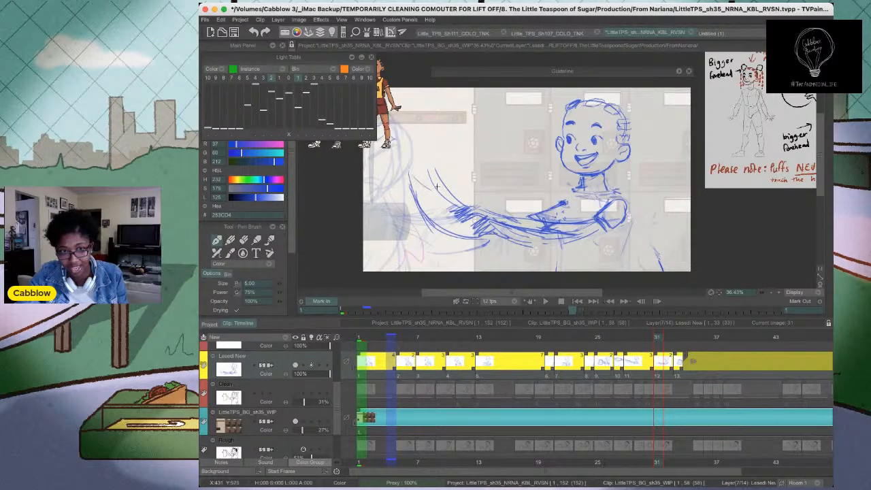
{"action": "left_click_drag", "start_coordinate": [412, 166], "coordinate": [443, 232]}
{"action": "left_click_drag", "start_coordinate": [418, 194], "coordinate": [495, 242]}
{"action": "left_click_drag", "start_coordinate": [415, 164], "coordinate": [461, 210]}
{"action": "left_click_drag", "start_coordinate": [482, 235], "coordinate": [496, 242]}
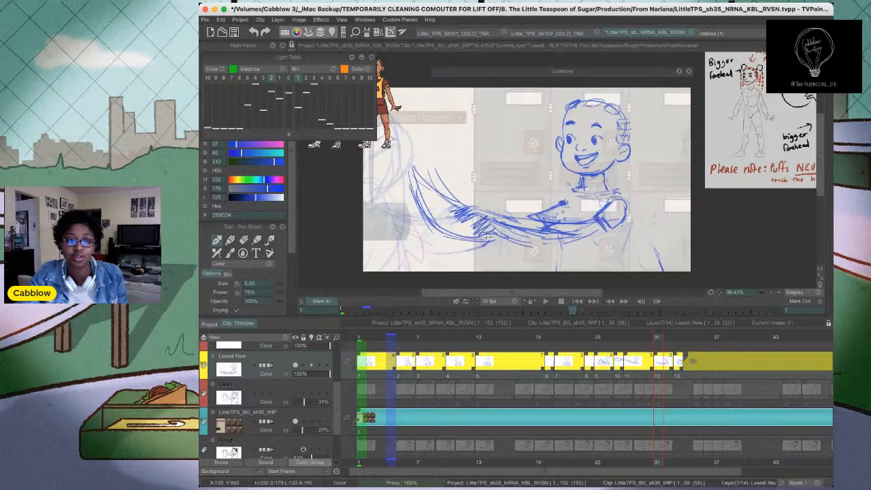
{"action": "left_click_drag", "start_coordinate": [444, 233], "coordinate": [494, 239]}
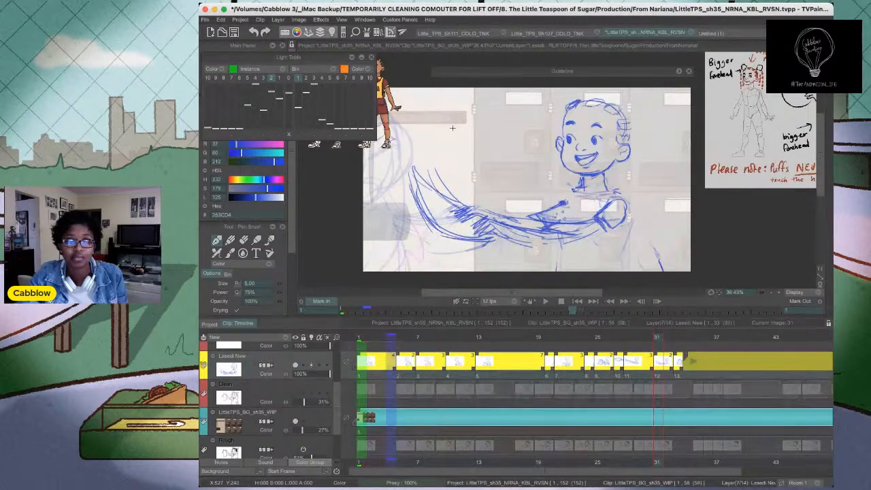
Handwrite the note "Pose to Pose Straight" above the arm on frame 31 and undo all of its lettering
{"action": "left_click_drag", "start_coordinate": [439, 130], "coordinate": [527, 111]}
{"action": "mouse_move", "coordinate": [466, 139]}
{"action": "left_mouse_down"}
{"action": "mouse_move", "coordinate": [460, 148]}
{"action": "mouse_move", "coordinate": [500, 147]}
{"action": "mouse_move", "coordinate": [511, 131]}
{"action": "left_mouse_up"}
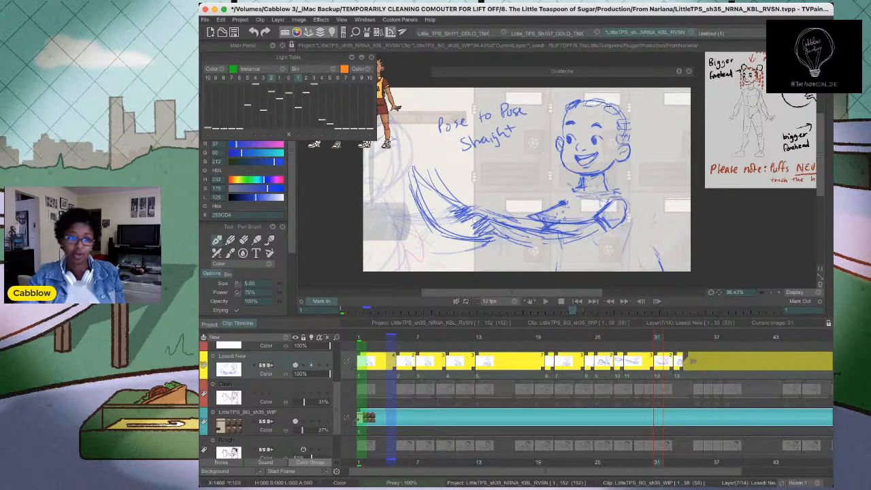
{"action": "key", "text": "super+z"}
{"action": "key", "text": "super+z"}
{"action": "key", "text": "super+z"}
{"action": "key", "text": "super+z"}
{"action": "key", "text": "super+z"}
{"action": "key", "text": "super+z"}
{"action": "key", "text": "super+z"}
{"action": "key", "text": "super+z"}
{"action": "key", "text": "super+z"}
{"action": "key", "text": "super+z"}
{"action": "key", "text": "super+z"}
{"action": "key", "text": "super+z"}
{"action": "key", "text": "super+z"}
{"action": "key", "text": "super+z"}
{"action": "key", "text": "super+z"}
{"action": "key", "text": "super+z"}
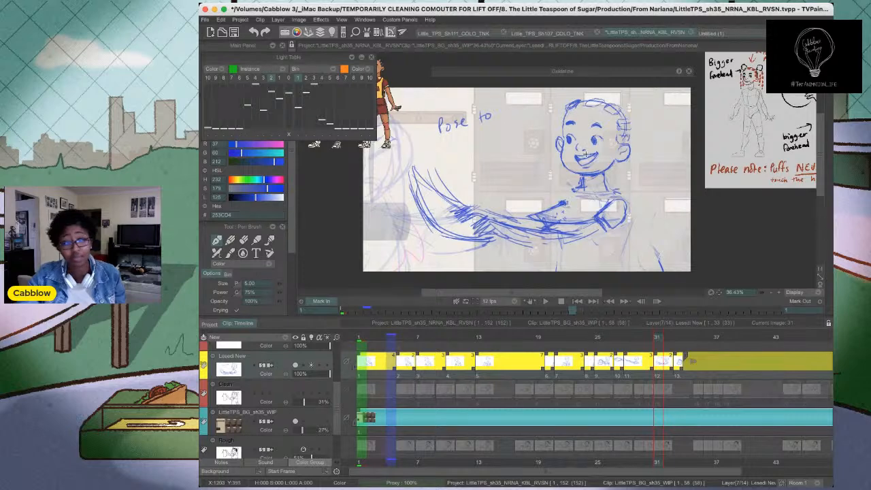
{"action": "key", "text": "super+z"}
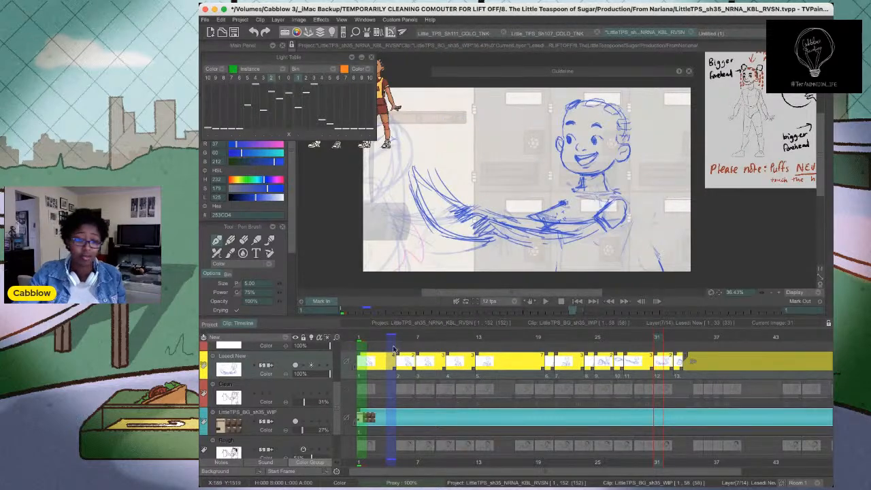
Play the shot several times and scrub around frame 25 to review the revised shirt swing
{"action": "left_click", "coordinate": [378, 361]}
{"action": "key", "text": "Return"}
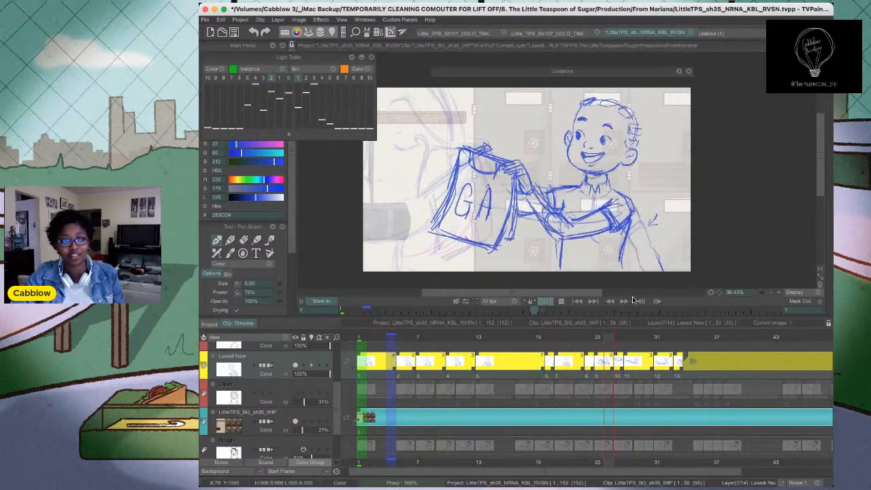
{"action": "mouse_move", "coordinate": [596, 341]}
{"action": "left_mouse_down"}
{"action": "mouse_move", "coordinate": [618, 344]}
{"action": "mouse_move", "coordinate": [601, 345]}
{"action": "mouse_move", "coordinate": [604, 367]}
{"action": "mouse_move", "coordinate": [594, 368]}
{"action": "mouse_move", "coordinate": [603, 371]}
{"action": "left_mouse_up"}
{"action": "key", "text": "Return"}
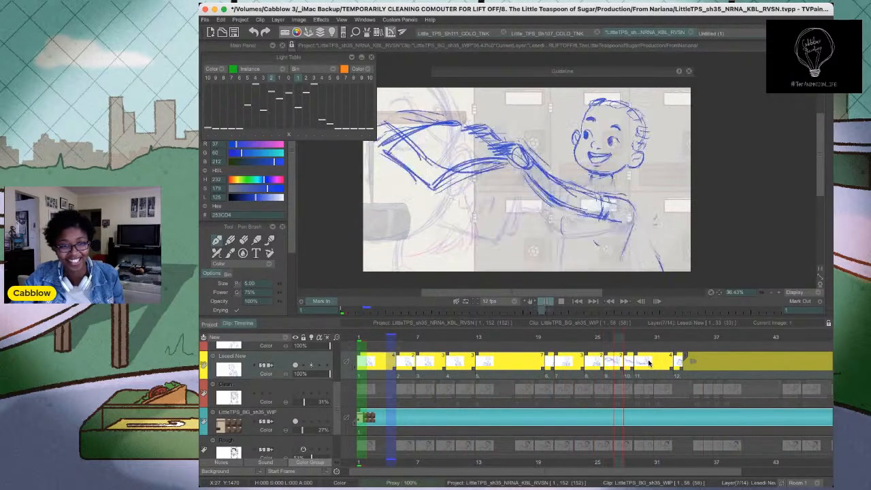
{"action": "key", "text": "Return"}
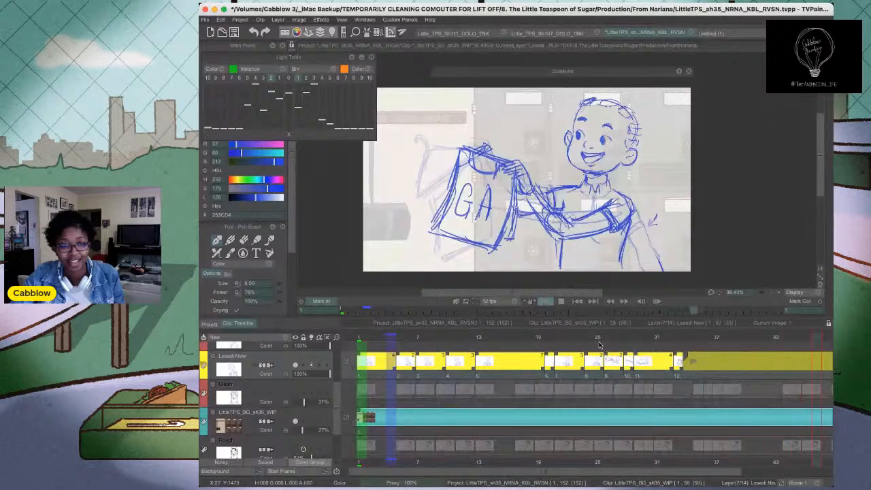
Erase the open eyes on frame 26 and redraw them as closed, upward-arched lids for a blink
{"action": "mouse_move", "coordinate": [564, 342]}
{"action": "left_mouse_down"}
{"action": "mouse_move", "coordinate": [622, 340]}
{"action": "mouse_move", "coordinate": [608, 342]}
{"action": "left_mouse_up"}
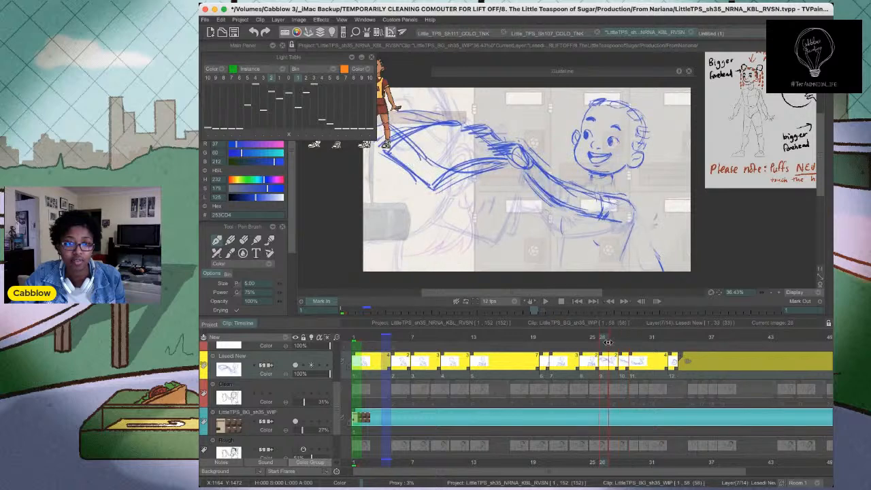
{"action": "scroll", "coordinate": [600, 149], "scroll_direction": "up", "scroll_amount": 5}
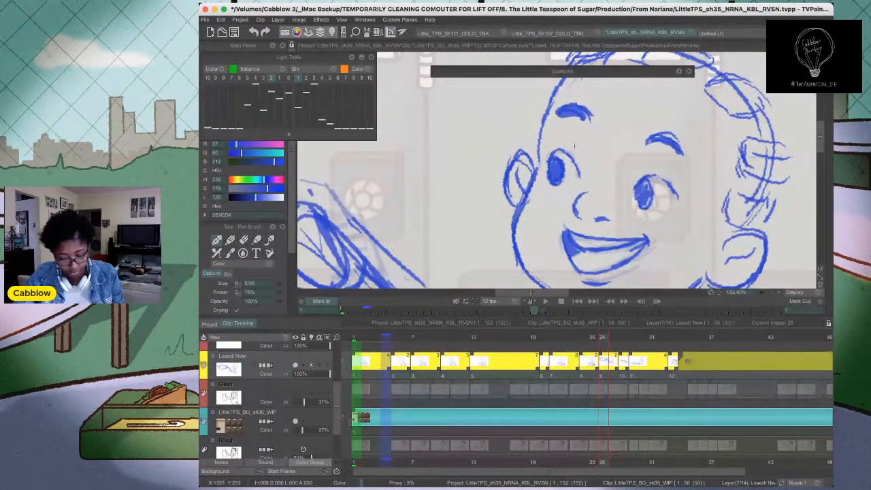
{"action": "key", "text": "shift+d"}
{"action": "left_click_drag", "start_coordinate": [565, 146], "coordinate": [554, 145]}
{"action": "mouse_move", "coordinate": [670, 164]}
{"action": "left_mouse_down"}
{"action": "mouse_move", "coordinate": [676, 215]}
{"action": "mouse_move", "coordinate": [667, 164]}
{"action": "left_mouse_up"}
{"action": "left_click_drag", "start_coordinate": [549, 178], "coordinate": [578, 154]}
{"action": "mouse_move", "coordinate": [573, 147]}
{"action": "left_mouse_down"}
{"action": "mouse_move", "coordinate": [583, 179]}
{"action": "mouse_move", "coordinate": [578, 155]}
{"action": "left_mouse_up"}
{"action": "key", "text": "d"}
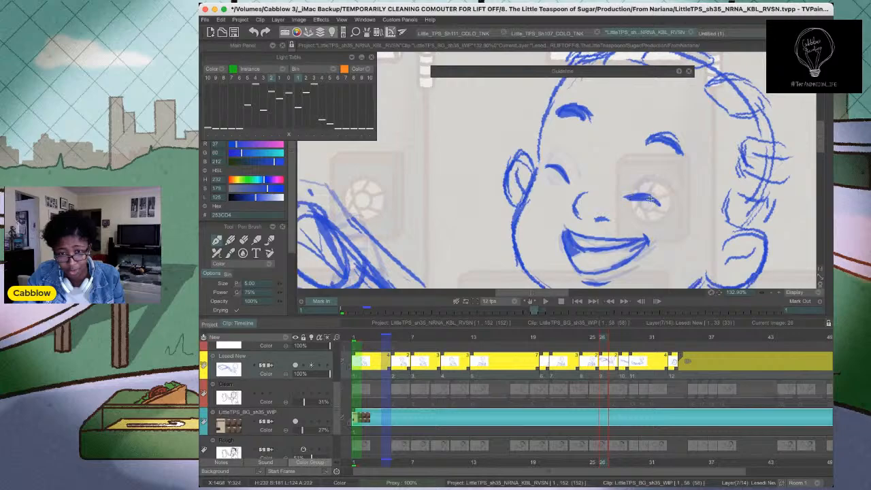
Examine the character model sheet beside the shot for how the eyes are drawn in the smiling expressions
{"action": "scroll", "coordinate": [622, 170], "scroll_direction": "down", "scroll_amount": 3}
{"action": "left_click_drag", "start_coordinate": [622, 170], "coordinate": [415, 202]}
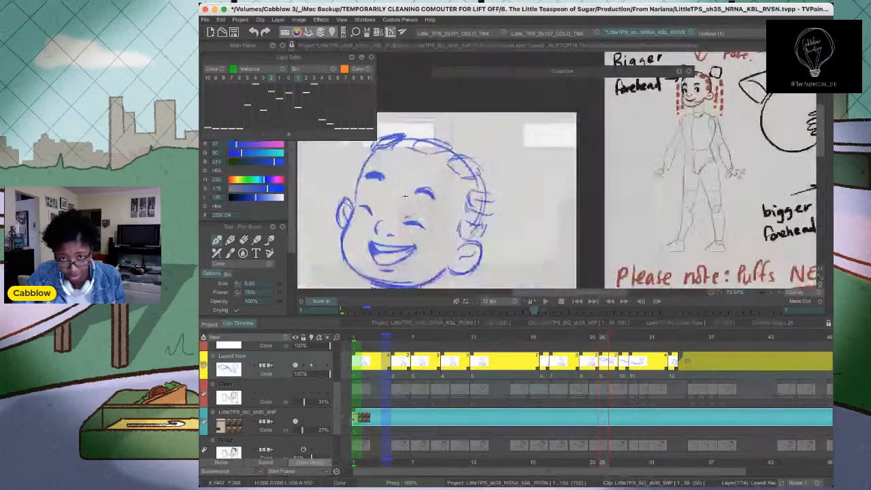
{"action": "mouse_move", "coordinate": [687, 163]}
{"action": "left_mouse_down"}
{"action": "mouse_move", "coordinate": [506, 193]}
{"action": "mouse_move", "coordinate": [425, 265]}
{"action": "left_mouse_up"}
{"action": "left_click_drag", "start_coordinate": [746, 223], "coordinate": [626, 198]}
{"action": "mouse_move", "coordinate": [602, 227]}
{"action": "left_mouse_down"}
{"action": "mouse_move", "coordinate": [524, 140]}
{"action": "mouse_move", "coordinate": [530, 118]}
{"action": "mouse_move", "coordinate": [542, 248]}
{"action": "mouse_move", "coordinate": [522, 265]}
{"action": "mouse_move", "coordinate": [713, 182]}
{"action": "left_mouse_up"}
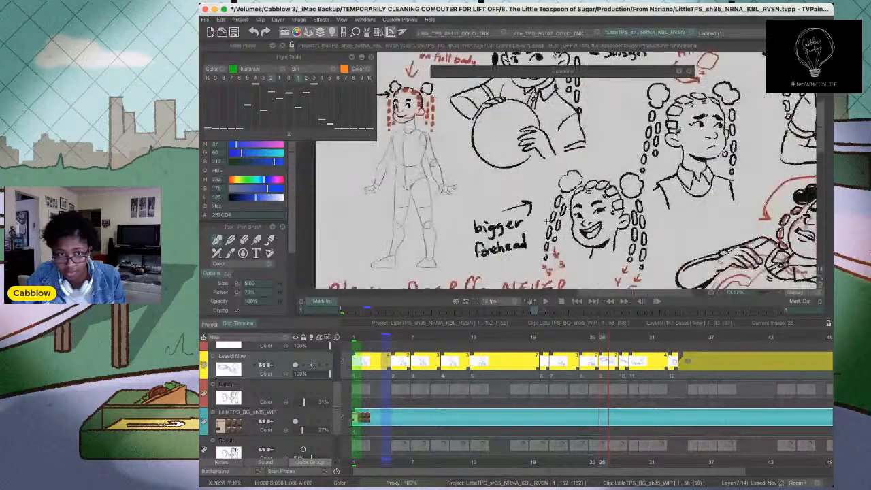
{"action": "left_click_drag", "start_coordinate": [545, 183], "coordinate": [673, 207]}
{"action": "left_click_drag", "start_coordinate": [409, 225], "coordinate": [681, 182]}
{"action": "left_click_drag", "start_coordinate": [488, 181], "coordinate": [577, 178]}
Add short strokes above the closed eyes on frame 26 and replay the shot from frame 1
{"action": "scroll", "coordinate": [577, 178], "scroll_direction": "up", "scroll_amount": 3}
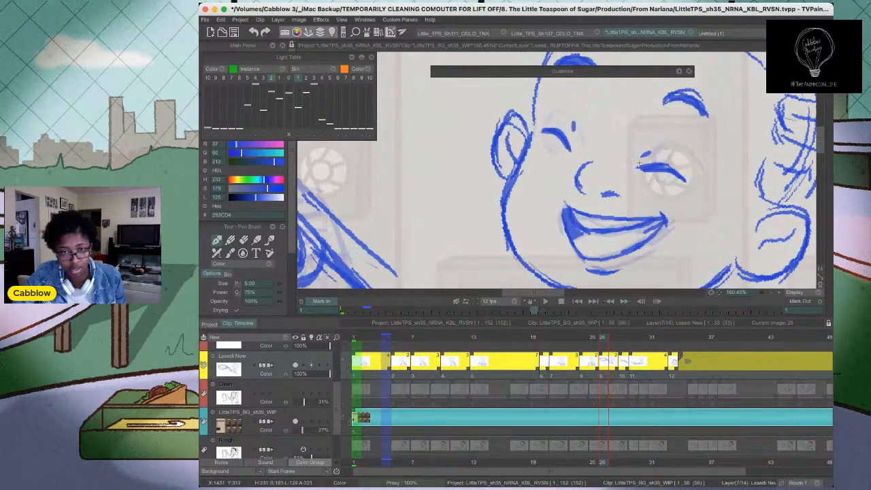
{"action": "scroll", "coordinate": [638, 163], "scroll_direction": "down", "scroll_amount": 5}
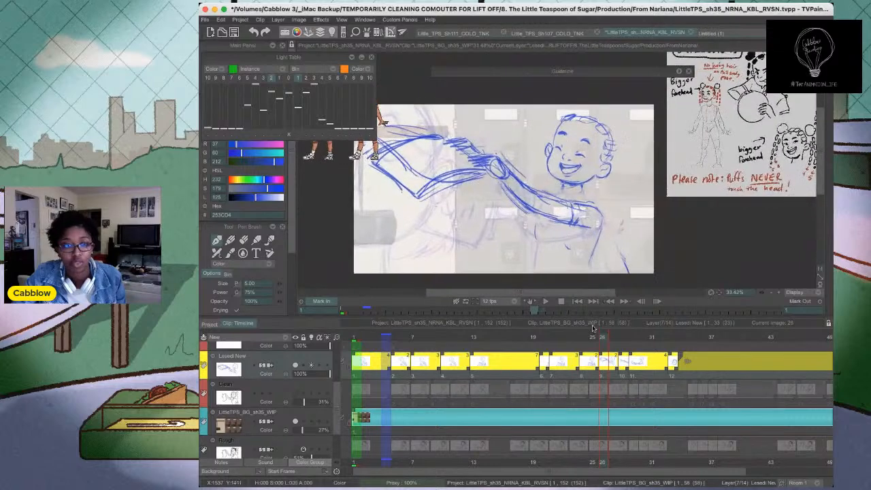
{"action": "left_click", "coordinate": [577, 303]}
{"action": "key", "text": "Return"}
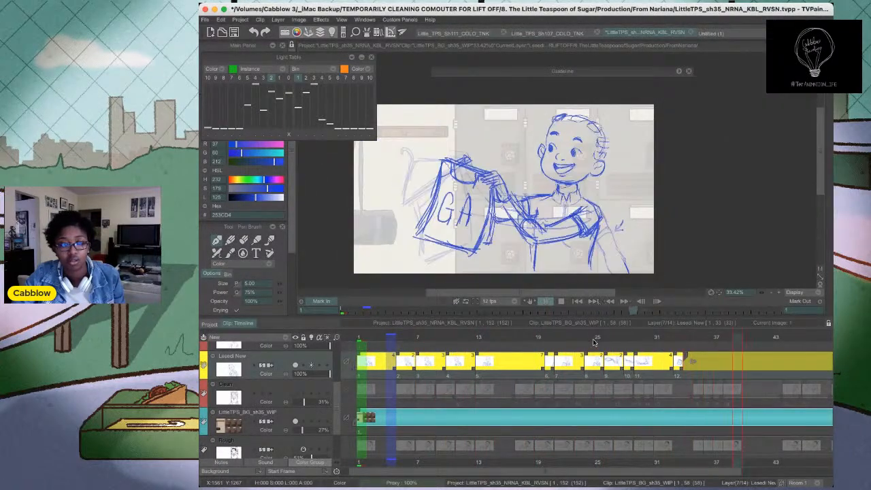
Erase the upper lids and filled pupils of both half-open eyes in the frame 5 drawing
{"action": "mouse_move", "coordinate": [594, 342]}
{"action": "left_mouse_down"}
{"action": "mouse_move", "coordinate": [694, 345]}
{"action": "mouse_move", "coordinate": [378, 351]}
{"action": "mouse_move", "coordinate": [361, 339]}
{"action": "mouse_move", "coordinate": [400, 342]}
{"action": "left_mouse_up"}
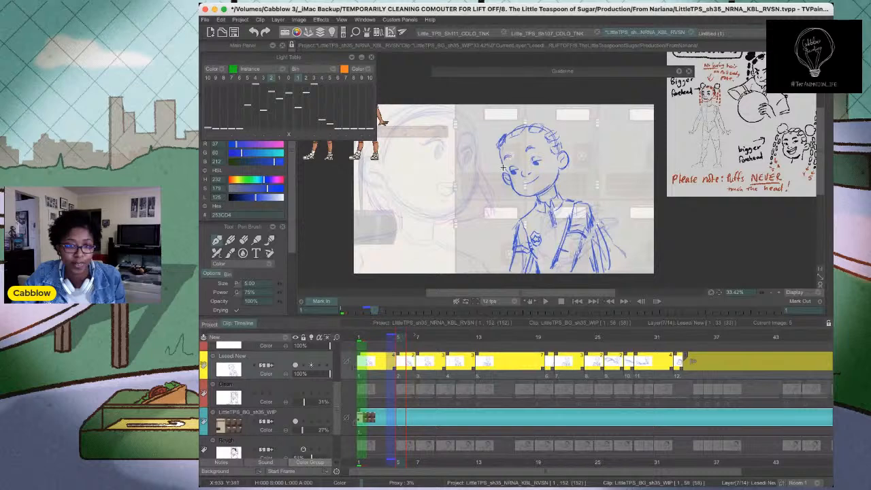
{"action": "scroll", "coordinate": [503, 167], "scroll_direction": "up", "scroll_amount": 8}
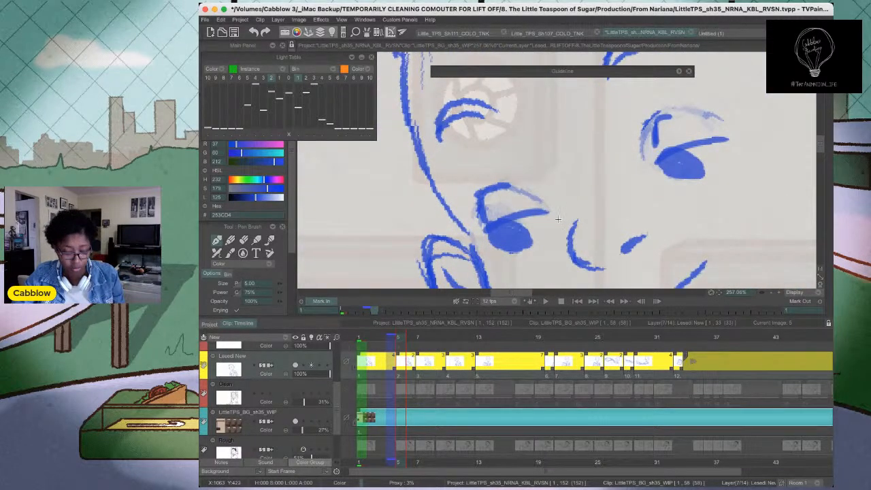
{"action": "key", "text": "shift+d"}
{"action": "mouse_move", "coordinate": [547, 212]}
{"action": "left_mouse_down"}
{"action": "mouse_move", "coordinate": [491, 226]}
{"action": "mouse_move", "coordinate": [495, 239]}
{"action": "mouse_move", "coordinate": [543, 238]}
{"action": "left_mouse_up"}
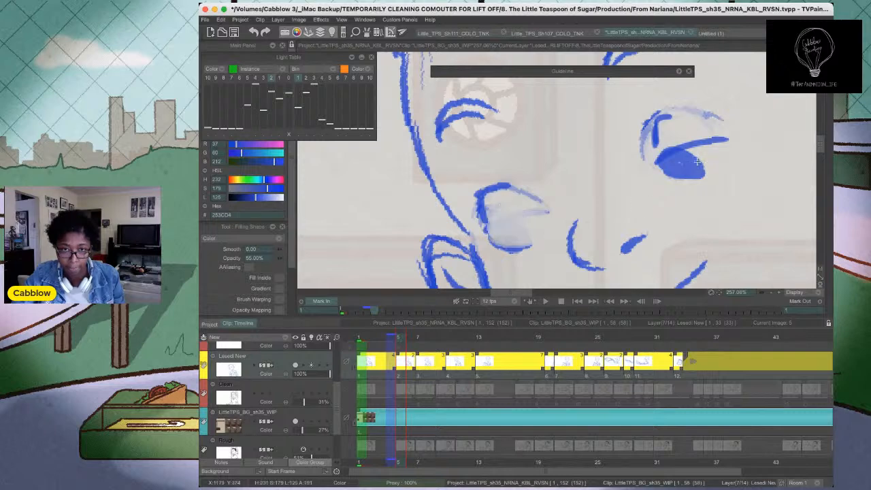
{"action": "left_click_drag", "start_coordinate": [697, 162], "coordinate": [703, 169]}
{"action": "left_click_drag", "start_coordinate": [722, 135], "coordinate": [718, 164]}
{"action": "left_click_drag", "start_coordinate": [696, 125], "coordinate": [677, 137]}
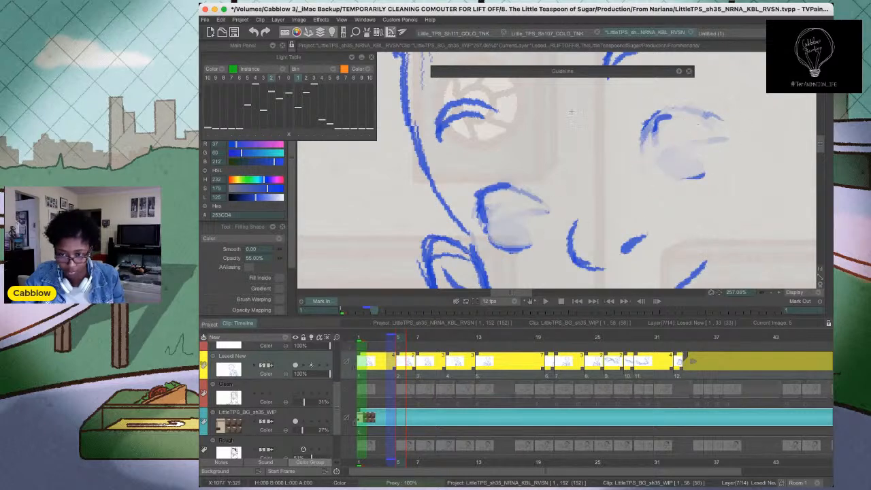
Draw downward-curving closed lids with lashes for both eyes on frame 5 and replay the shot
{"action": "key", "text": "d"}
{"action": "left_click_drag", "start_coordinate": [491, 242], "coordinate": [545, 231]}
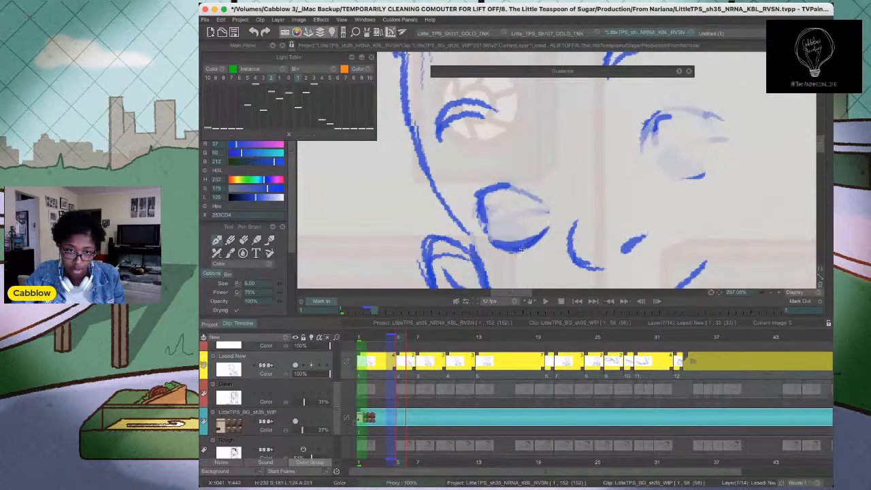
{"action": "left_click_drag", "start_coordinate": [667, 176], "coordinate": [731, 146]}
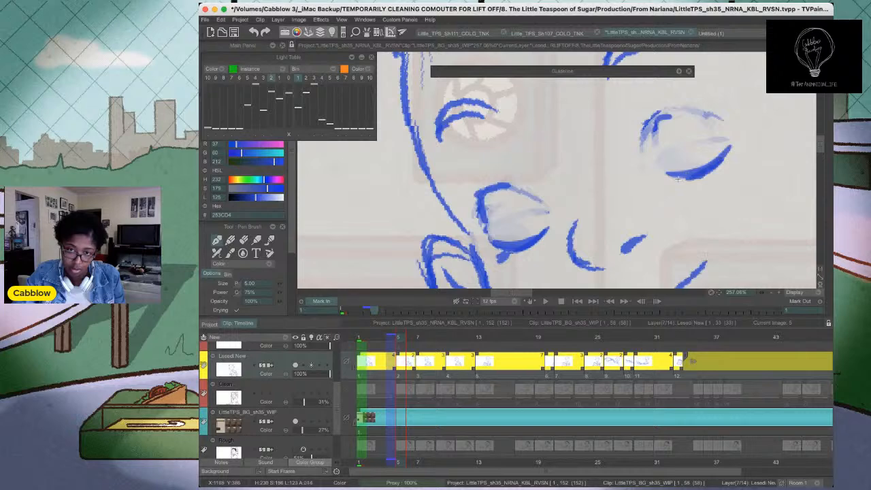
{"action": "scroll", "coordinate": [592, 201], "scroll_direction": "down", "scroll_amount": 5}
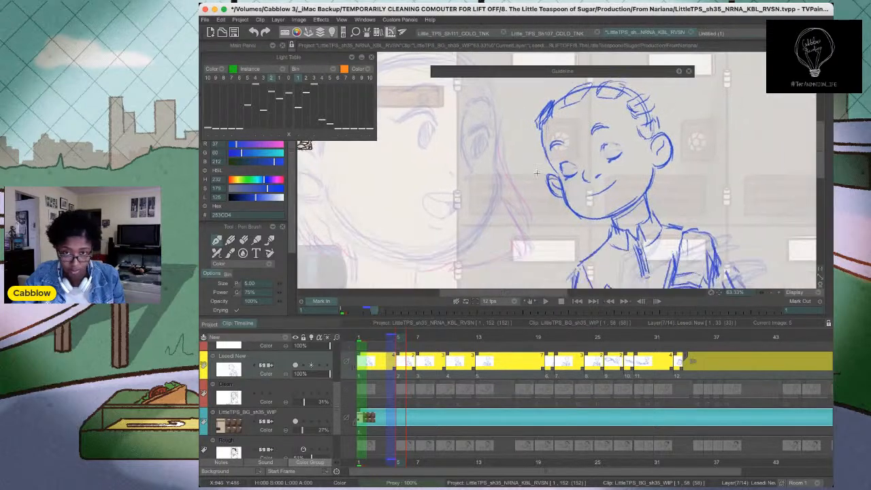
{"action": "key", "text": "Return"}
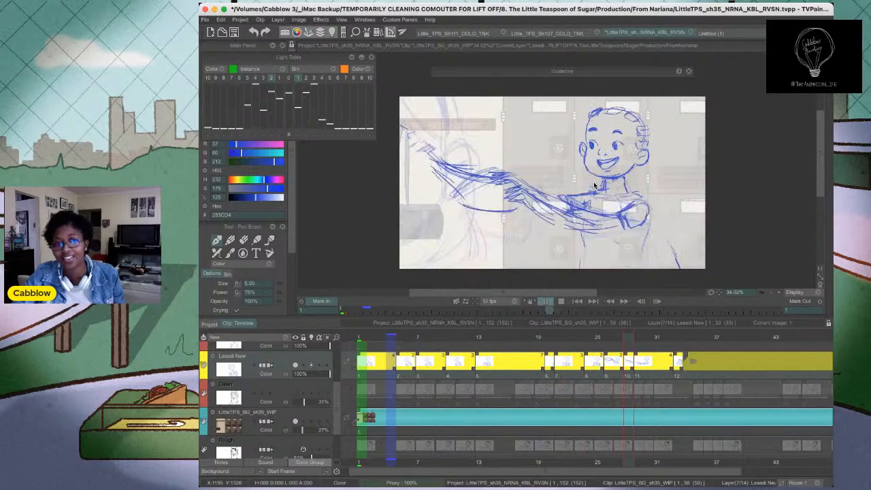
{"action": "scroll", "coordinate": [586, 221], "scroll_direction": "down", "scroll_amount": 1}
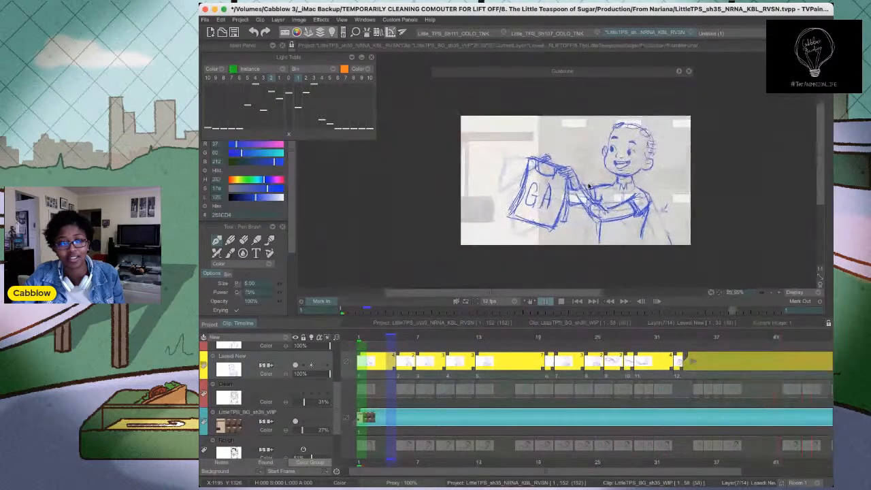
Split the held drawing at frame 13 so it becomes a separate two-frame drawing for another blink
{"action": "scroll", "coordinate": [649, 185], "scroll_direction": "up", "scroll_amount": 1}
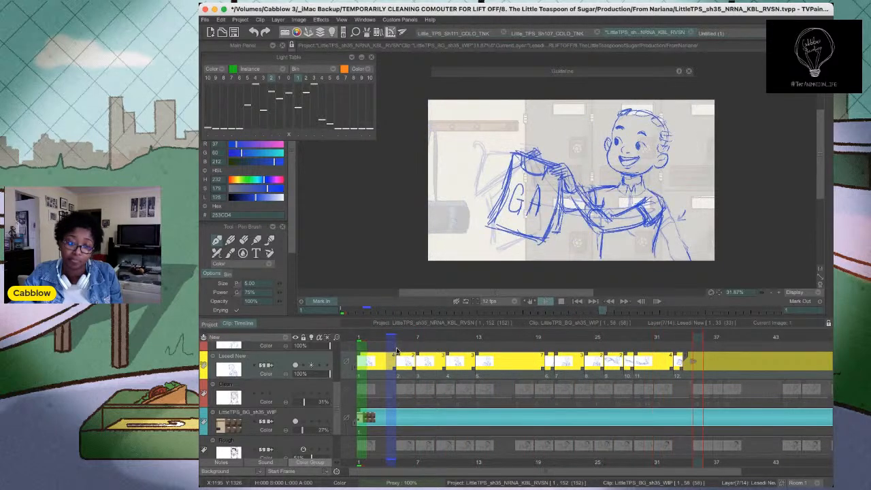
{"action": "left_click_drag", "start_coordinate": [361, 339], "coordinate": [493, 345]}
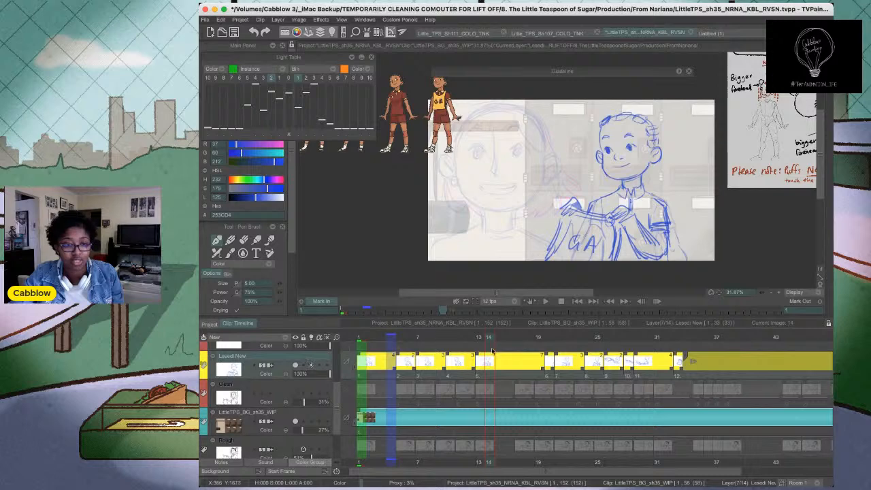
{"action": "left_click_drag", "start_coordinate": [472, 338], "coordinate": [483, 338]}
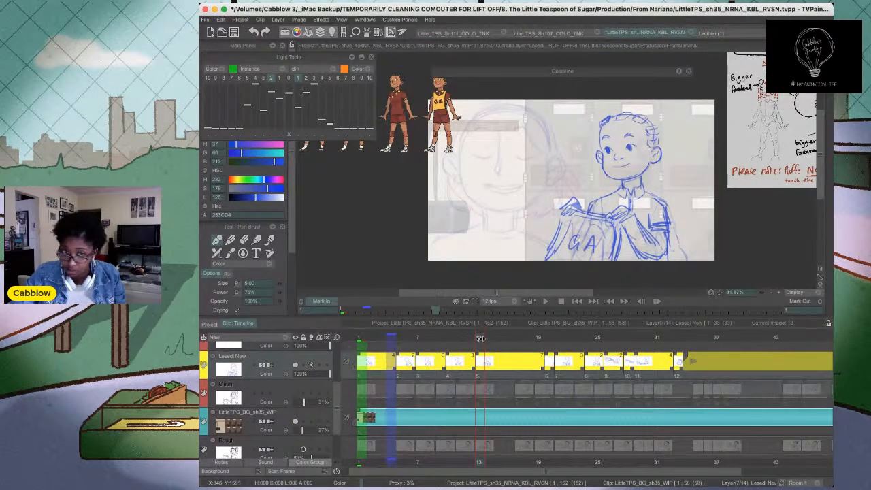
{"action": "mouse_move", "coordinate": [480, 338]}
{"action": "left_mouse_down"}
{"action": "mouse_move", "coordinate": [498, 340]}
{"action": "mouse_move", "coordinate": [479, 338]}
{"action": "left_mouse_up"}
{"action": "key", "text": "f"}
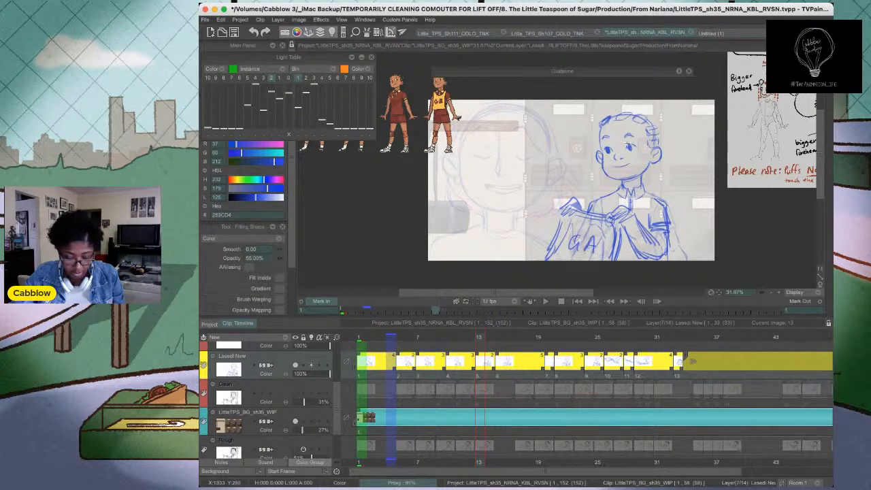
Erase the upper lids and filled pupils of both open eyes in the frame 13 drawing
{"action": "scroll", "coordinate": [591, 149], "scroll_direction": "up", "scroll_amount": 4}
{"action": "mouse_move", "coordinate": [633, 157]}
{"action": "left_mouse_down"}
{"action": "mouse_move", "coordinate": [604, 177]}
{"action": "mouse_move", "coordinate": [630, 163]}
{"action": "left_mouse_up"}
{"action": "mouse_move", "coordinate": [621, 151]}
{"action": "left_mouse_down"}
{"action": "mouse_move", "coordinate": [612, 182]}
{"action": "mouse_move", "coordinate": [624, 164]}
{"action": "left_mouse_up"}
{"action": "mouse_move", "coordinate": [609, 149]}
{"action": "left_mouse_down"}
{"action": "mouse_move", "coordinate": [599, 181]}
{"action": "mouse_move", "coordinate": [615, 162]}
{"action": "left_mouse_up"}
{"action": "mouse_move", "coordinate": [725, 147]}
{"action": "left_mouse_down"}
{"action": "mouse_move", "coordinate": [694, 175]}
{"action": "mouse_move", "coordinate": [724, 158]}
{"action": "left_mouse_up"}
{"action": "mouse_move", "coordinate": [717, 138]}
{"action": "left_mouse_down"}
{"action": "mouse_move", "coordinate": [729, 159]}
{"action": "mouse_move", "coordinate": [722, 142]}
{"action": "left_mouse_up"}
{"action": "mouse_move", "coordinate": [703, 136]}
{"action": "left_mouse_down"}
{"action": "mouse_move", "coordinate": [685, 141]}
{"action": "mouse_move", "coordinate": [701, 147]}
{"action": "left_mouse_up"}
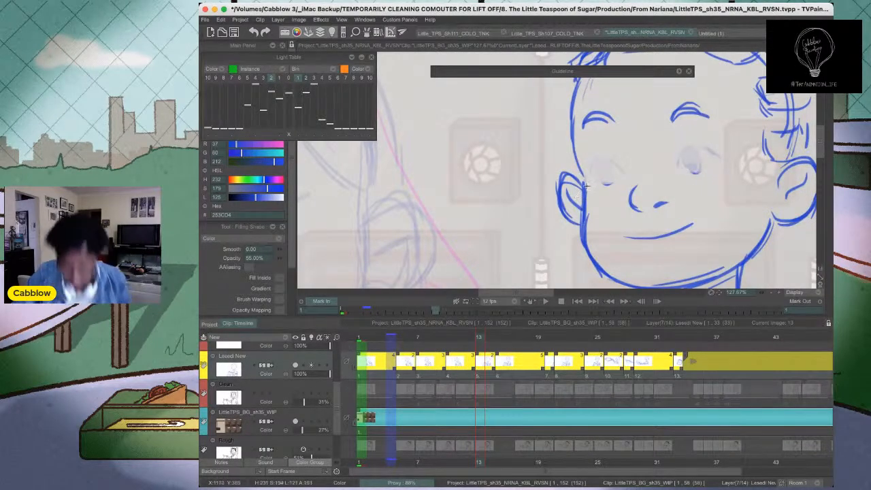
Draw closed, downward-curving lids for both eyes on frame 13 and replay the shot from frame 1
{"action": "key", "text": "s"}
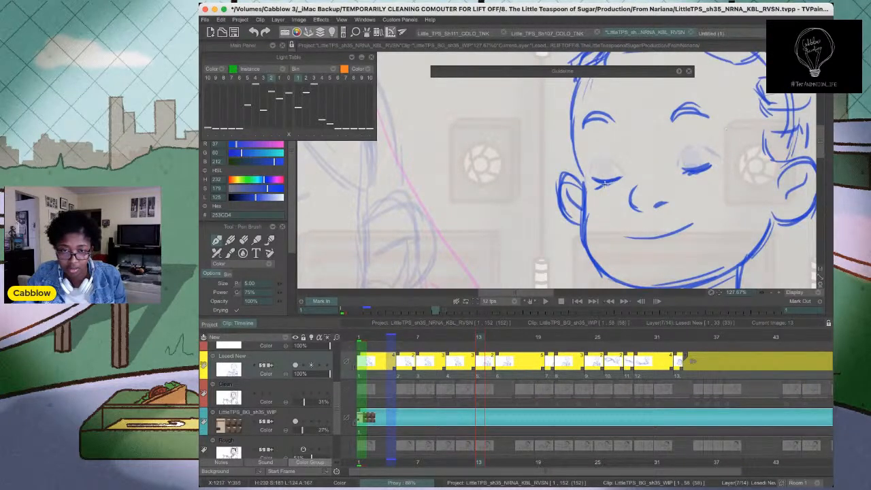
{"action": "scroll", "coordinate": [603, 184], "scroll_direction": "down", "scroll_amount": 5}
{"action": "scroll", "coordinate": [581, 228], "scroll_direction": "down", "scroll_amount": 1}
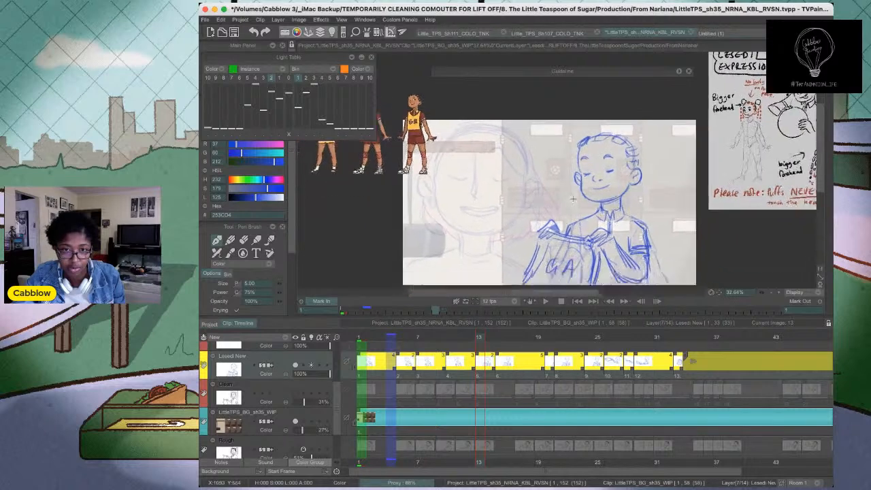
{"action": "left_click", "coordinate": [579, 303]}
{"action": "key", "text": "Return"}
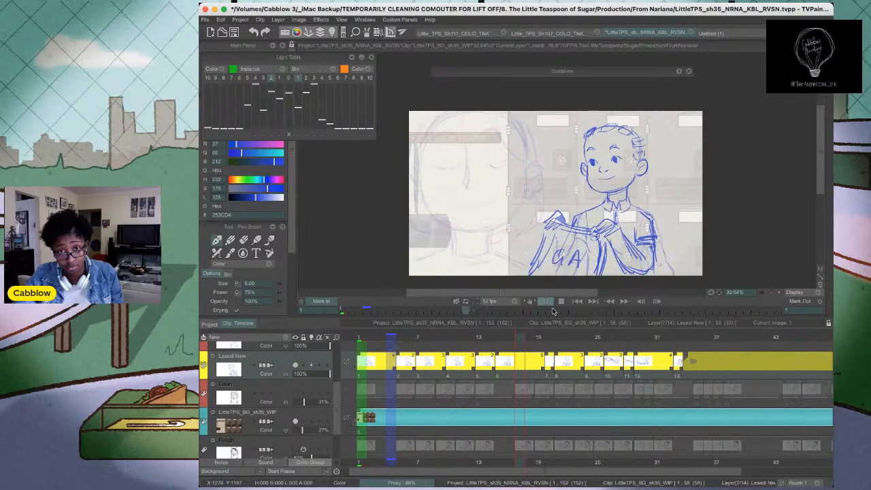
Lengthen the held drawing that starts at frame 15 to 8 frames, then save the project and replay the shot
{"action": "left_click", "coordinate": [535, 339]}
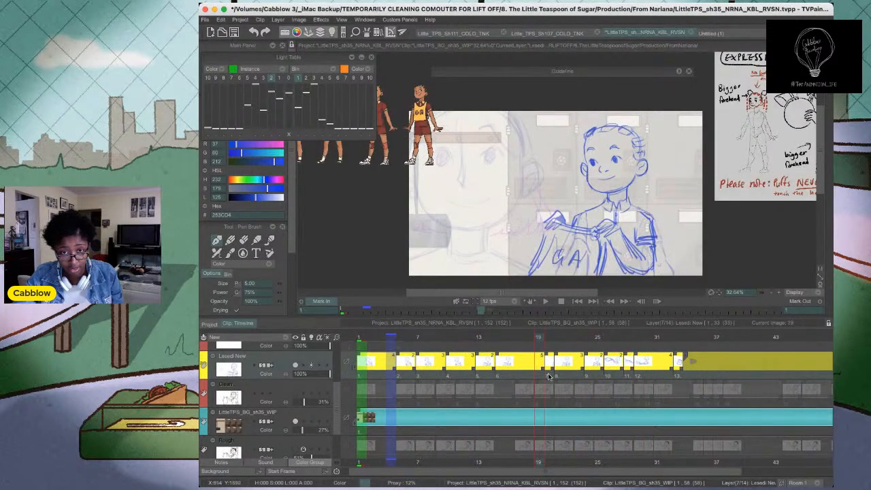
{"action": "left_click_drag", "start_coordinate": [542, 369], "coordinate": [572, 374]}
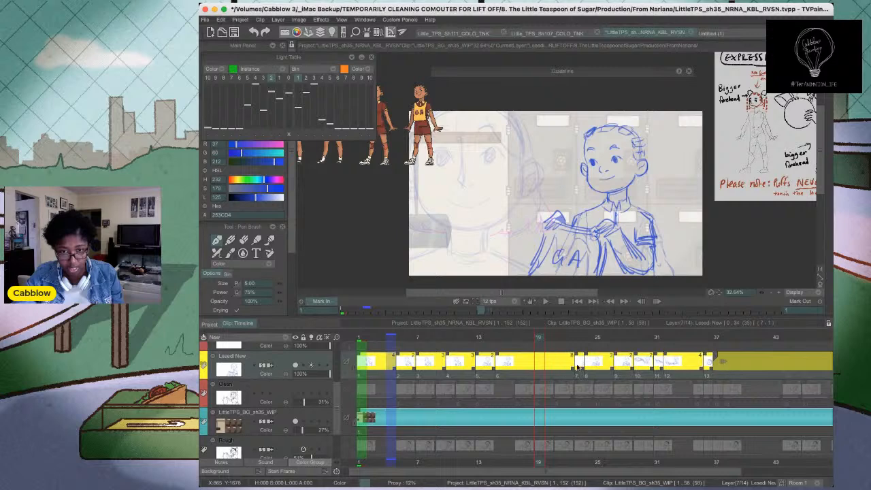
{"action": "left_click", "coordinate": [579, 302]}
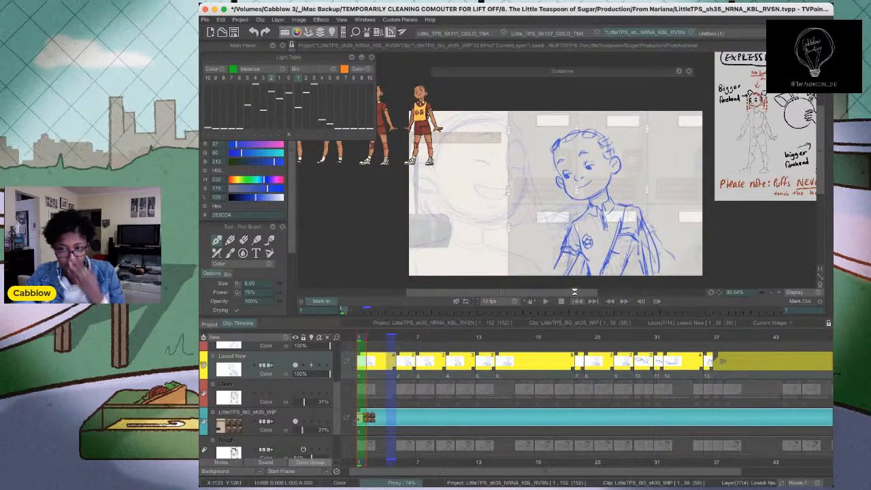
{"action": "key", "text": "super+s"}
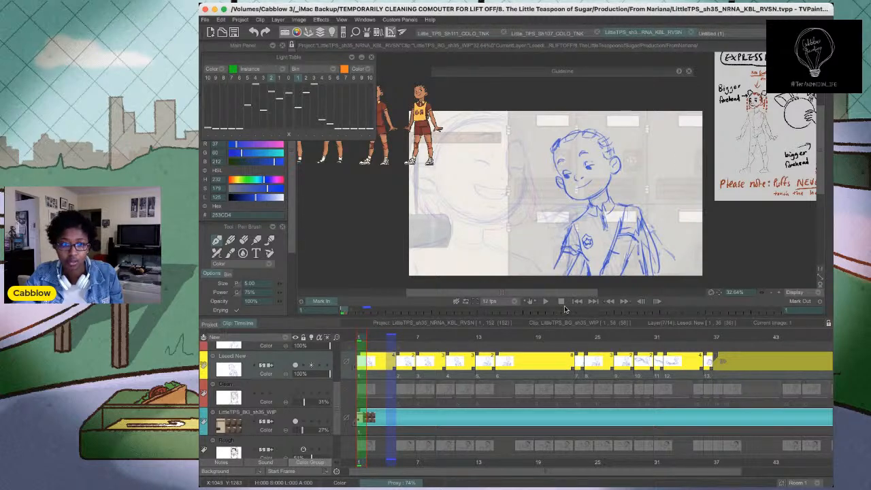
{"action": "left_click", "coordinate": [545, 301]}
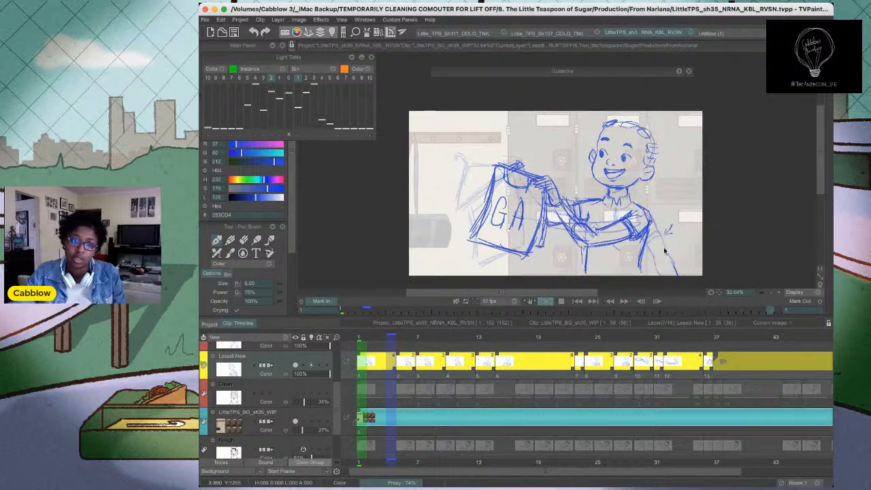
Extend the hold of drawing 12, the low outstretched-arm pose, to 6 frames and go to frame 36
{"action": "left_click", "coordinate": [545, 342]}
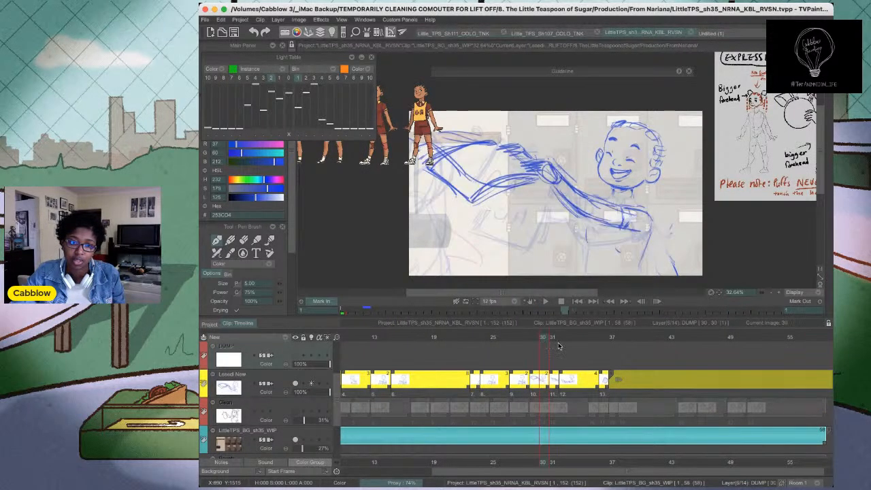
{"action": "left_click", "coordinate": [556, 340]}
{"action": "left_click_drag", "start_coordinate": [553, 340], "coordinate": [593, 350]}
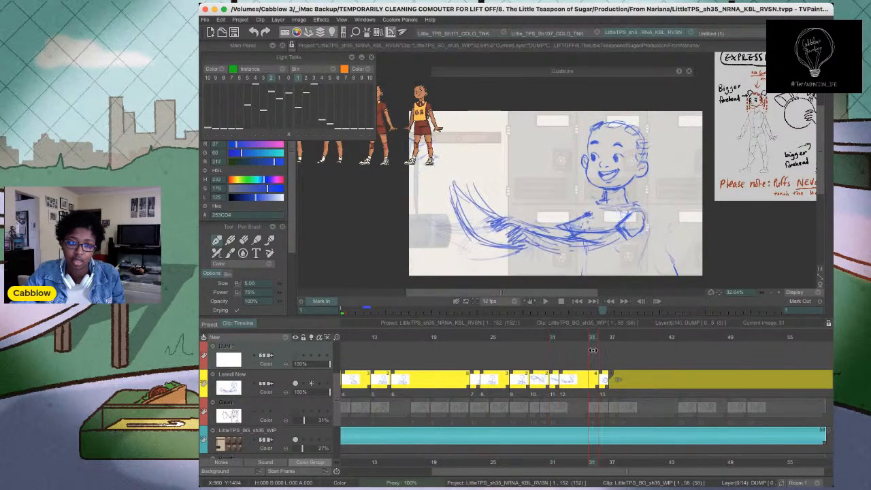
{"action": "left_click_drag", "start_coordinate": [597, 388], "coordinate": [617, 387]}
{"action": "left_click", "coordinate": [601, 339]}
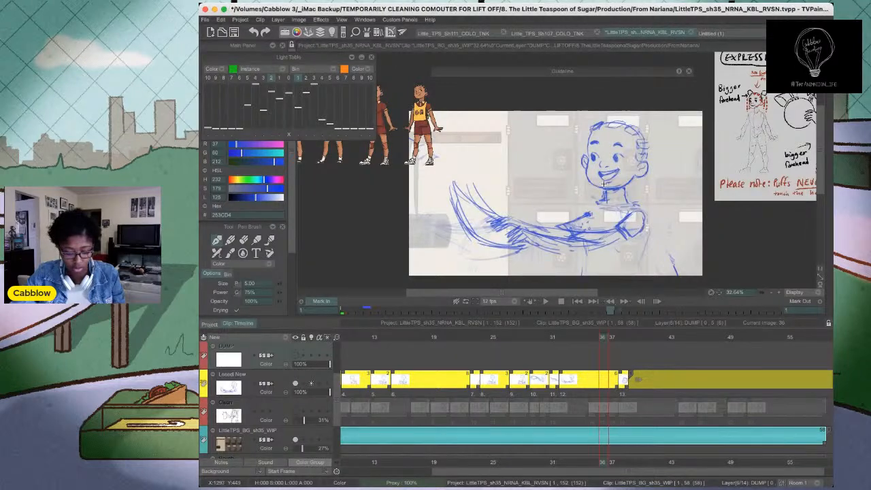
Split off a new drawing at frame 36 on the Lesedi New layer and erase its outstretched arm and shirt
{"action": "key", "text": "shift+d"}
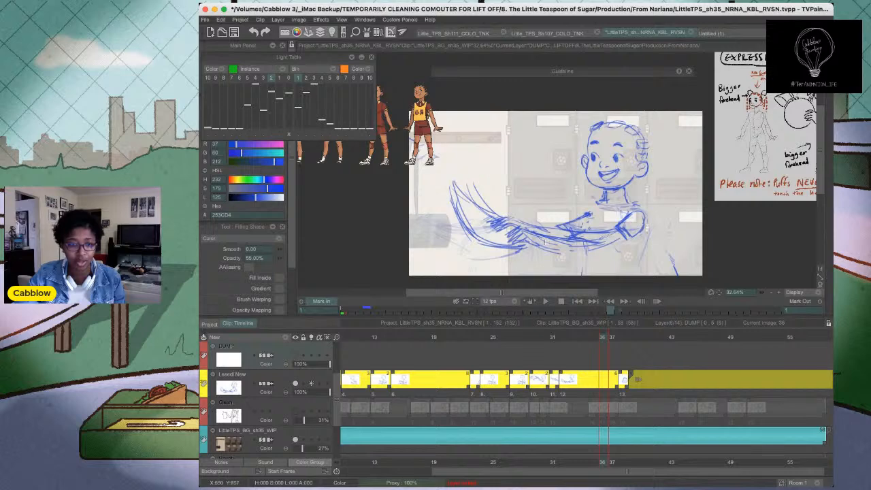
{"action": "left_click", "coordinate": [313, 382]}
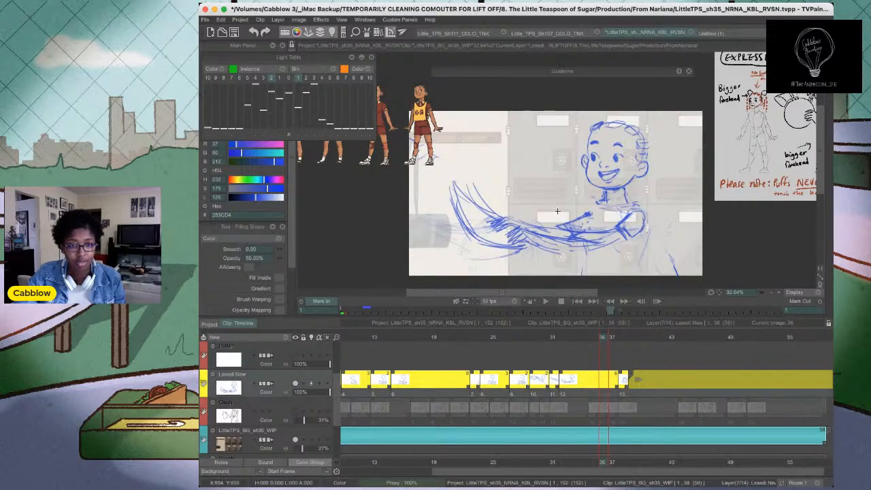
{"action": "mouse_move", "coordinate": [530, 196]}
{"action": "left_mouse_down"}
{"action": "mouse_move", "coordinate": [529, 258]}
{"action": "mouse_move", "coordinate": [655, 209]}
{"action": "mouse_move", "coordinate": [446, 193]}
{"action": "mouse_move", "coordinate": [644, 203]}
{"action": "left_mouse_up"}
{"action": "left_click_drag", "start_coordinate": [591, 241], "coordinate": [635, 210]}
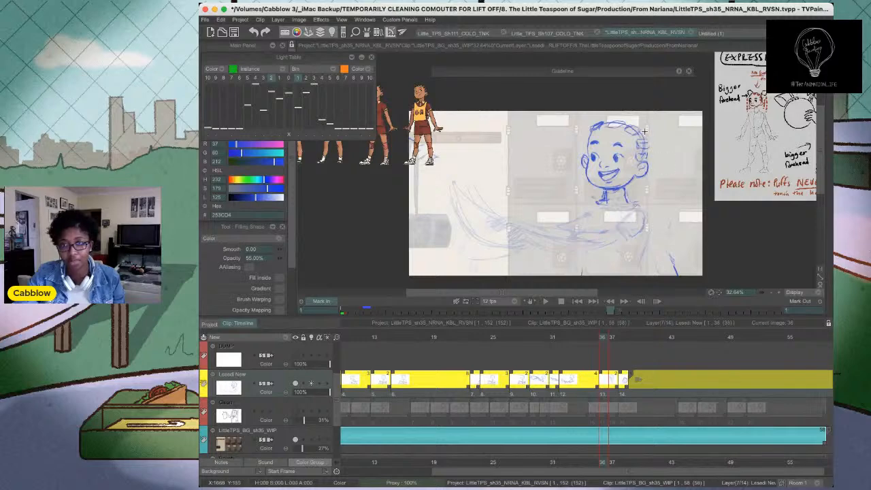
Sketch the neckline, shoulders and near sleeve below the head in the frame 36 drawing
{"action": "key", "text": "b"}
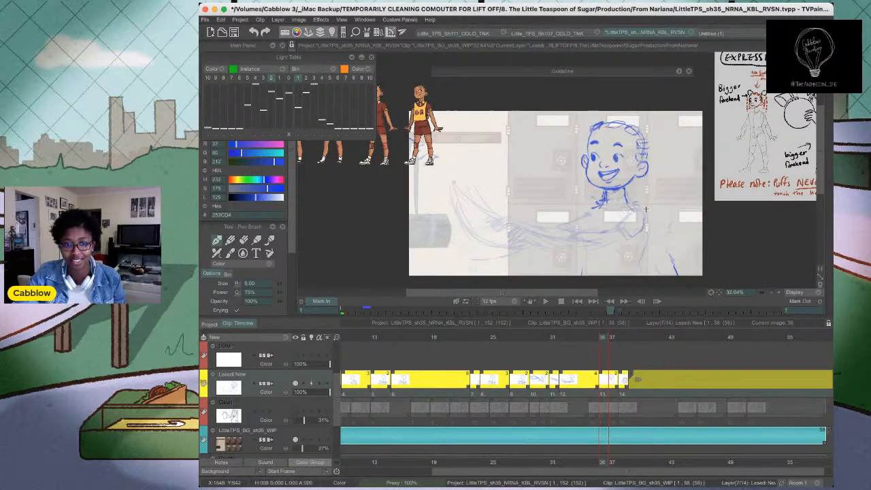
{"action": "key", "text": "shift+d"}
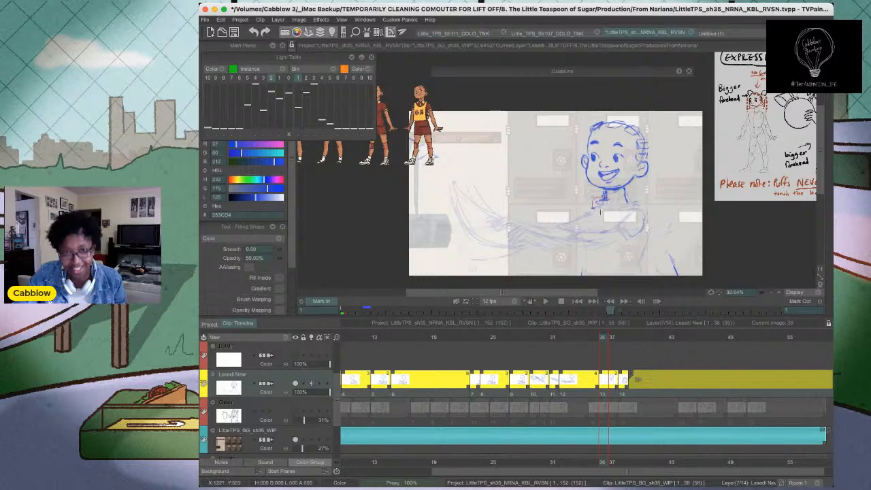
{"action": "key", "text": "b"}
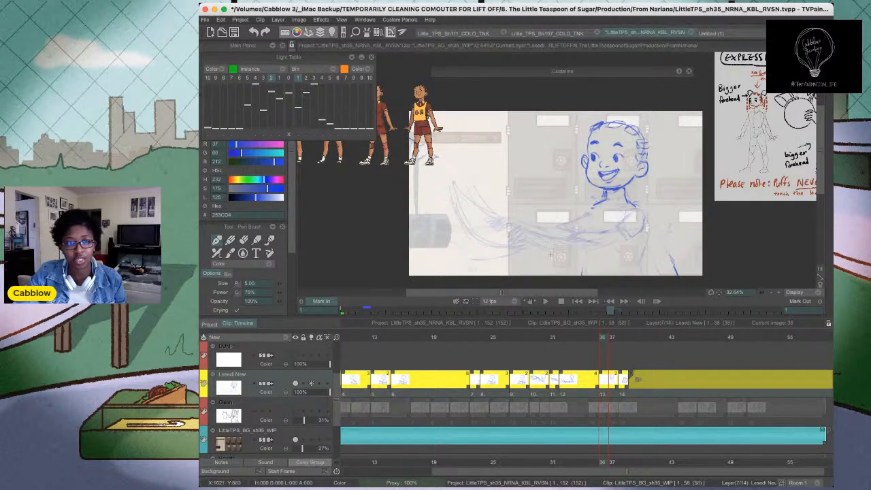
{"action": "left_click_drag", "start_coordinate": [586, 216], "coordinate": [553, 259]}
{"action": "key", "text": "super+z"}
{"action": "key", "text": "super+z"}
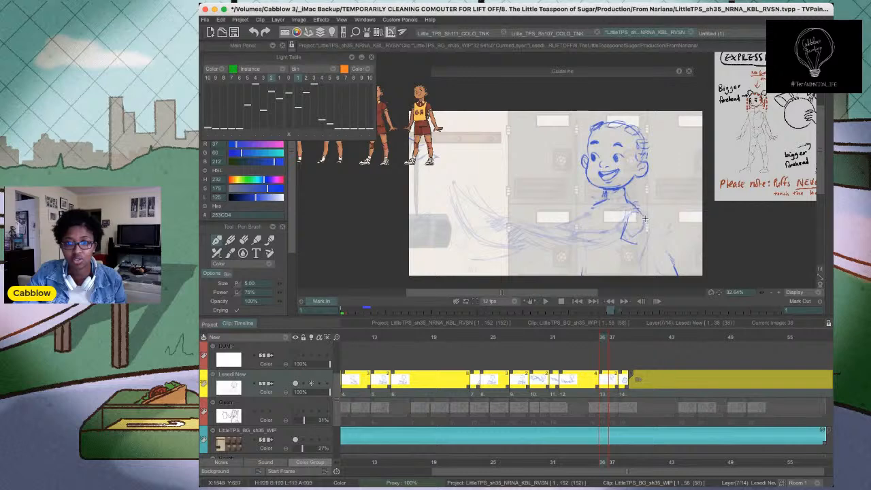
{"action": "mouse_move", "coordinate": [644, 218]}
{"action": "left_mouse_down"}
{"action": "mouse_move", "coordinate": [643, 244]}
{"action": "mouse_move", "coordinate": [630, 233]}
{"action": "left_mouse_up"}
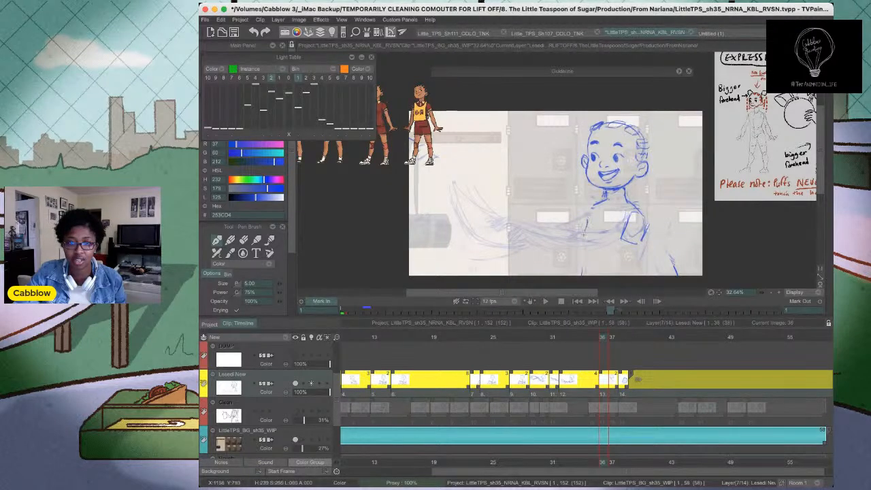
Erase the pupils of both eyes on frame 36 and redraw them as filled ovals
{"action": "scroll", "coordinate": [615, 220], "scroll_direction": "up", "scroll_amount": 5}
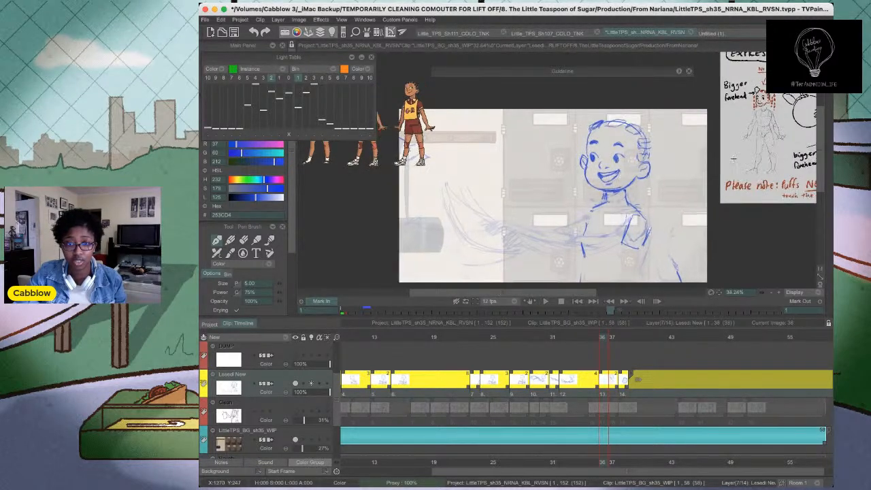
{"action": "left_click_drag", "start_coordinate": [558, 168], "coordinate": [558, 192]}
{"action": "left_click_drag", "start_coordinate": [655, 171], "coordinate": [643, 191]}
{"action": "left_click_drag", "start_coordinate": [547, 193], "coordinate": [559, 186]}
{"action": "key", "text": "b"}
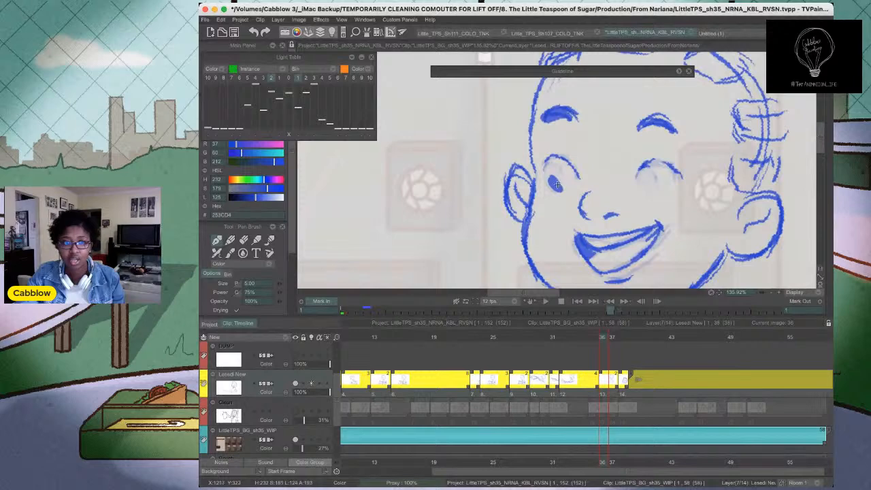
{"action": "left_click_drag", "start_coordinate": [648, 179], "coordinate": [648, 185]}
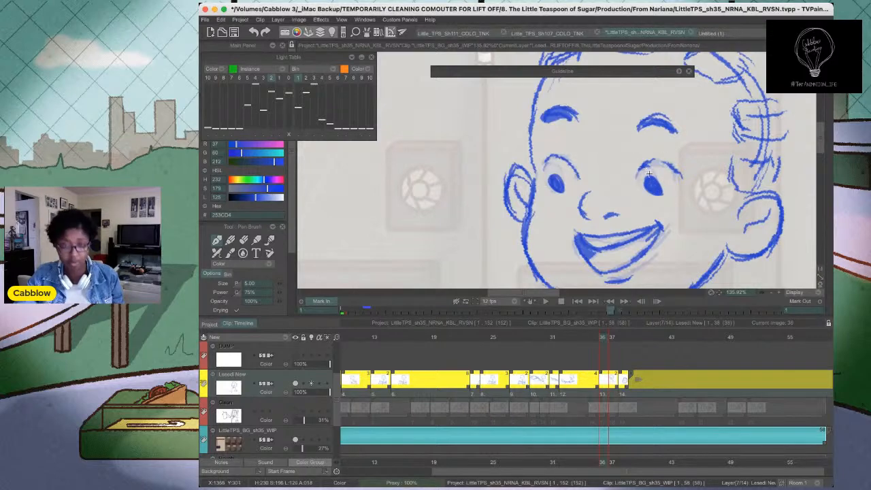
Sketch the sides of the torso and the near arm lowered beside the body on frame 36
{"action": "scroll", "coordinate": [567, 184], "scroll_direction": "down", "scroll_amount": 4}
{"action": "scroll", "coordinate": [637, 190], "scroll_direction": "down", "scroll_amount": 3}
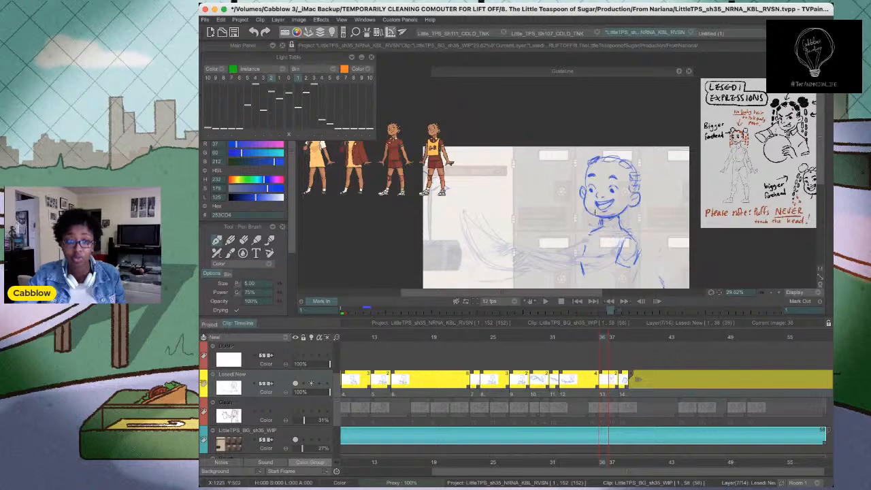
{"action": "left_click_drag", "start_coordinate": [594, 212], "coordinate": [589, 172]}
{"action": "scroll", "coordinate": [596, 207], "scroll_direction": "up", "scroll_amount": 2}
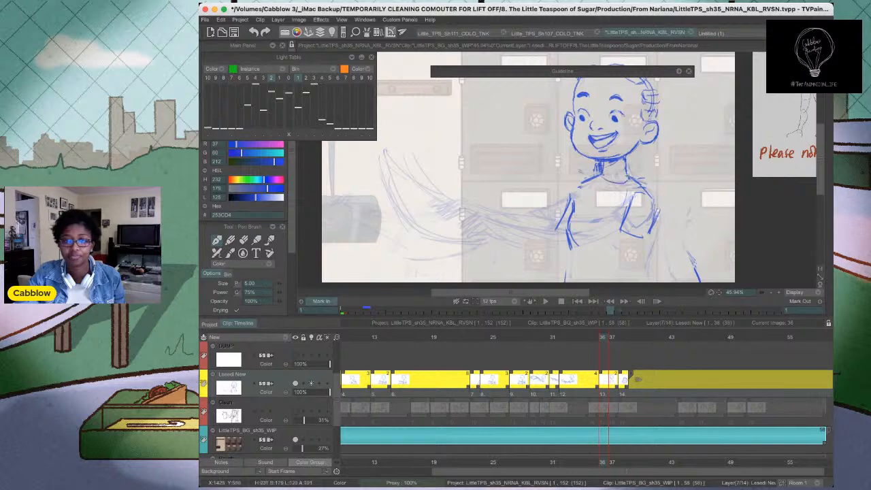
{"action": "mouse_move", "coordinate": [645, 265]}
{"action": "left_mouse_down"}
{"action": "mouse_move", "coordinate": [642, 227]}
{"action": "mouse_move", "coordinate": [605, 246]}
{"action": "left_mouse_up"}
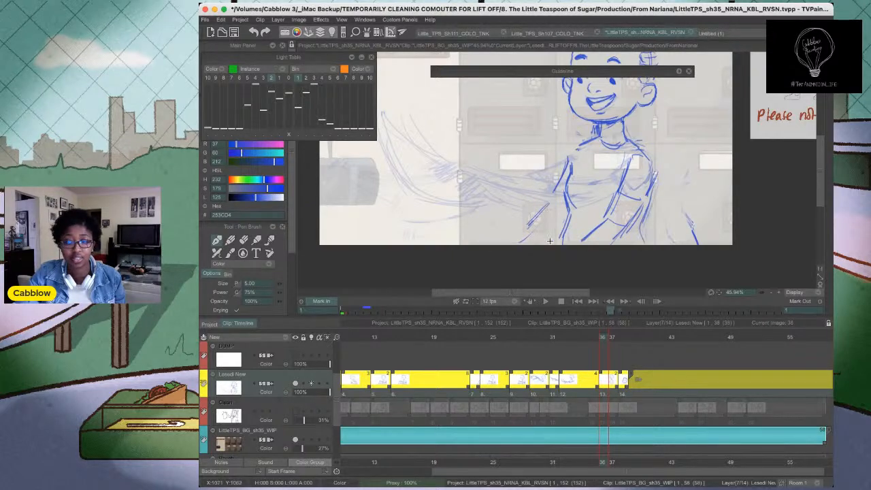
Draw the other arm angled down from the shoulder on frame 36 and replay the shot from frame 1
{"action": "left_click_drag", "start_coordinate": [540, 222], "coordinate": [556, 194]}
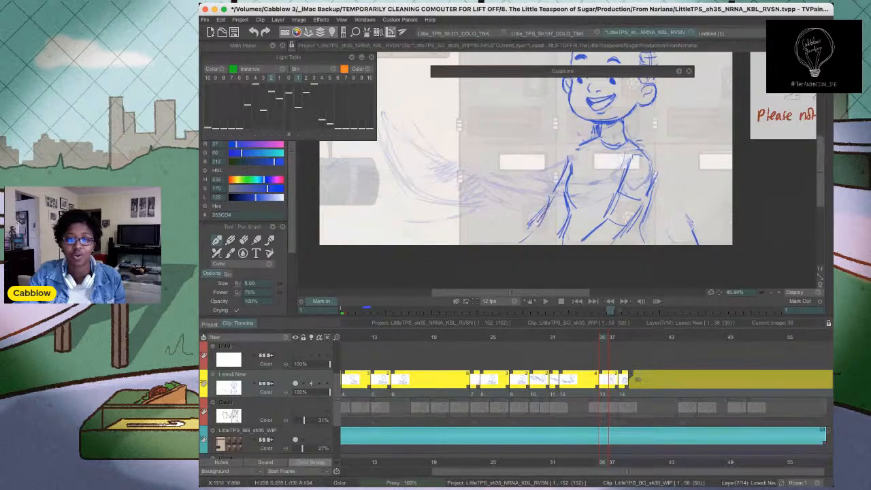
{"action": "left_click_drag", "start_coordinate": [542, 232], "coordinate": [517, 246]}
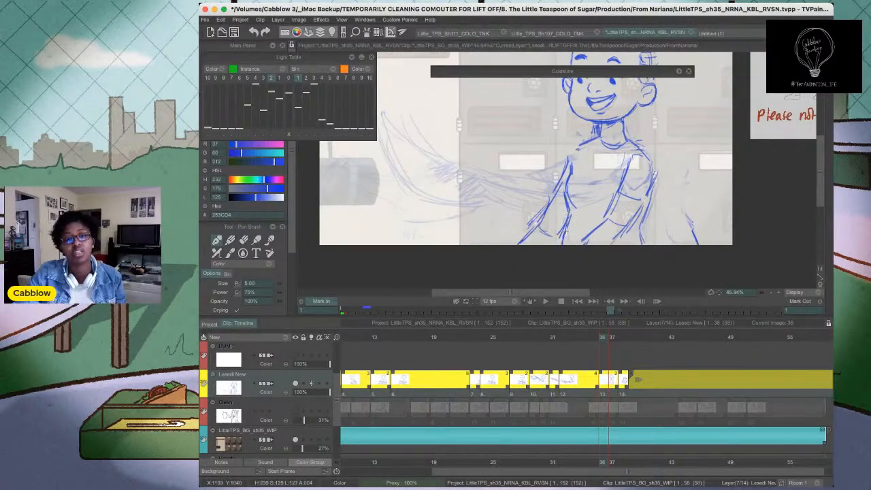
{"action": "left_click_drag", "start_coordinate": [545, 216], "coordinate": [524, 242]}
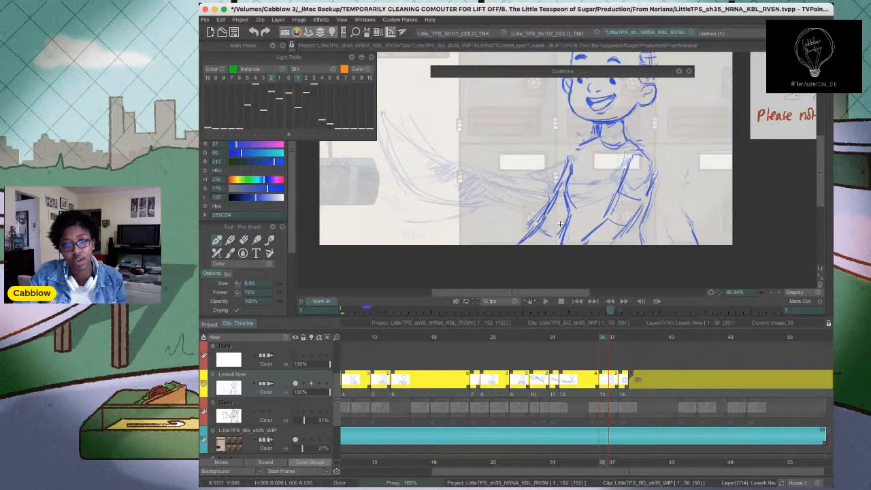
{"action": "scroll", "coordinate": [724, 222], "scroll_direction": "down", "scroll_amount": 3}
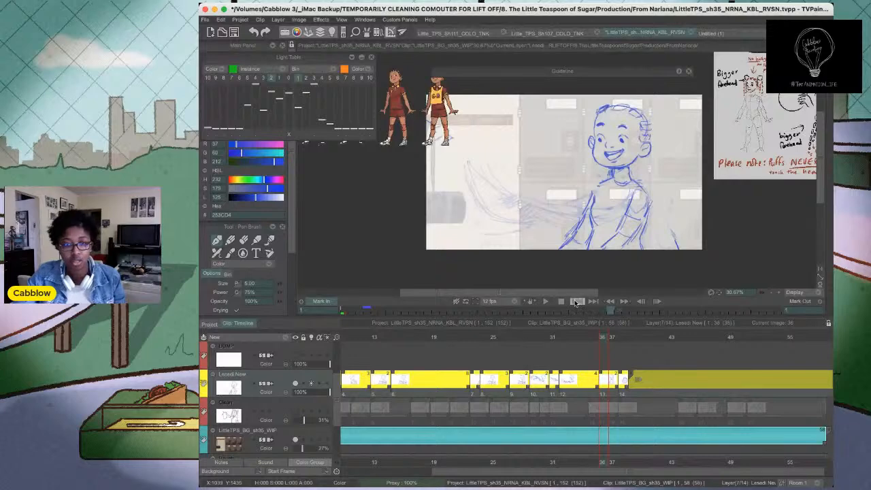
{"action": "left_click", "coordinate": [576, 301]}
{"action": "left_click", "coordinate": [545, 301]}
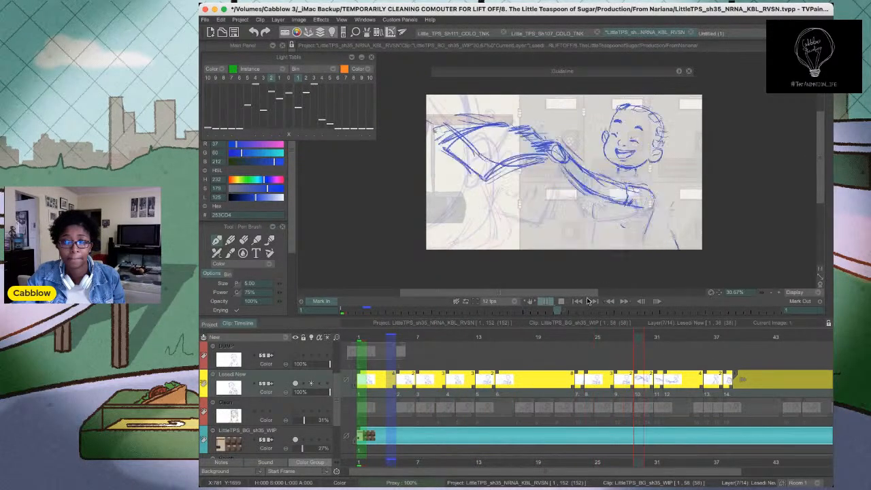
Insert a copy of frame 24's chest-high shirt-hold drawing at frame 38 for two frames, ahead of the final pose, and save the project
{"action": "mouse_move", "coordinate": [655, 342]}
{"action": "left_mouse_down"}
{"action": "mouse_move", "coordinate": [669, 340]}
{"action": "mouse_move", "coordinate": [700, 365]}
{"action": "mouse_move", "coordinate": [685, 378]}
{"action": "left_mouse_up"}
{"action": "left_click", "coordinate": [544, 301]}
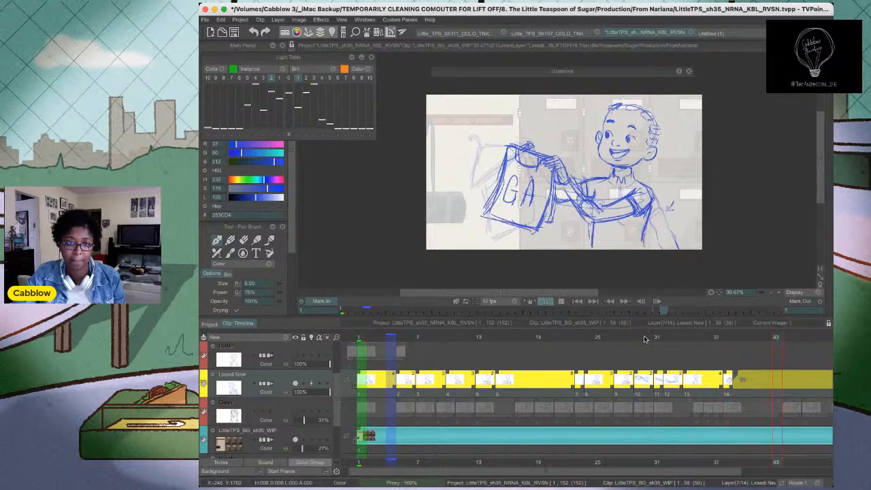
{"action": "key", "text": "Return"}
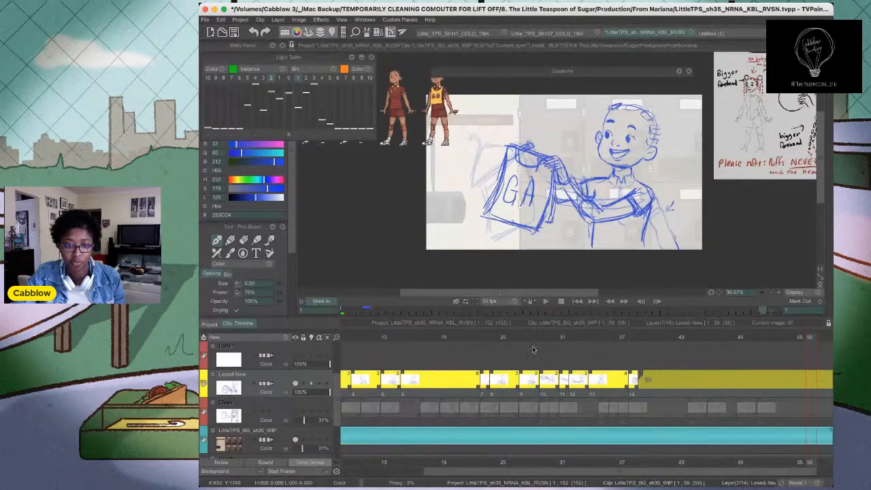
{"action": "left_click", "coordinate": [496, 338]}
{"action": "mouse_move", "coordinate": [491, 342]}
{"action": "left_mouse_down"}
{"action": "mouse_move", "coordinate": [477, 343]}
{"action": "mouse_move", "coordinate": [494, 345]}
{"action": "left_mouse_up"}
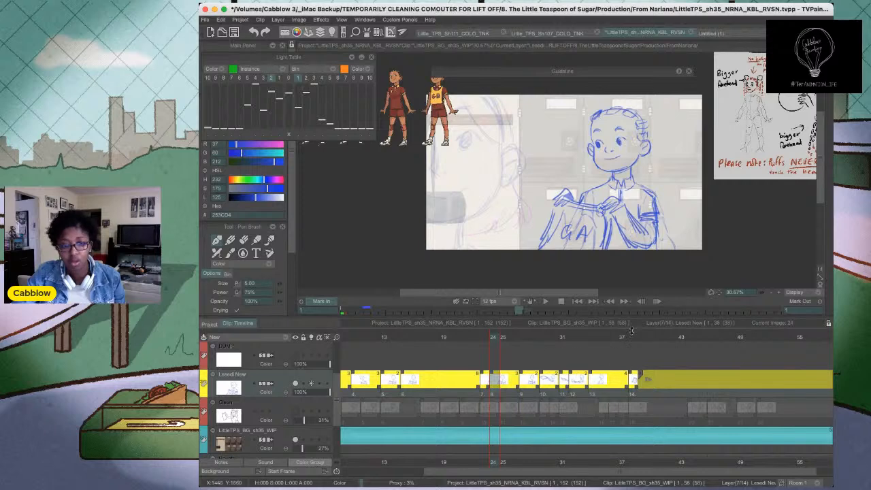
{"action": "left_click_drag", "start_coordinate": [621, 334], "coordinate": [632, 344]}
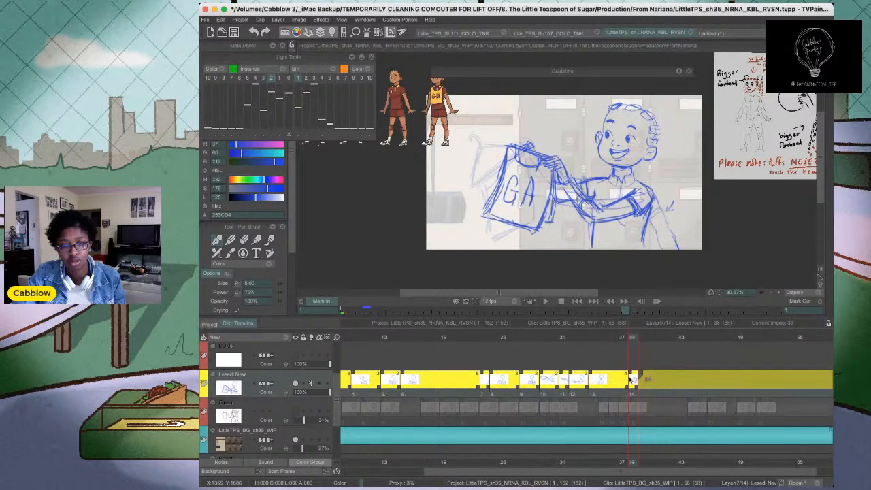
{"action": "left_click_drag", "start_coordinate": [628, 390], "coordinate": [639, 387]}
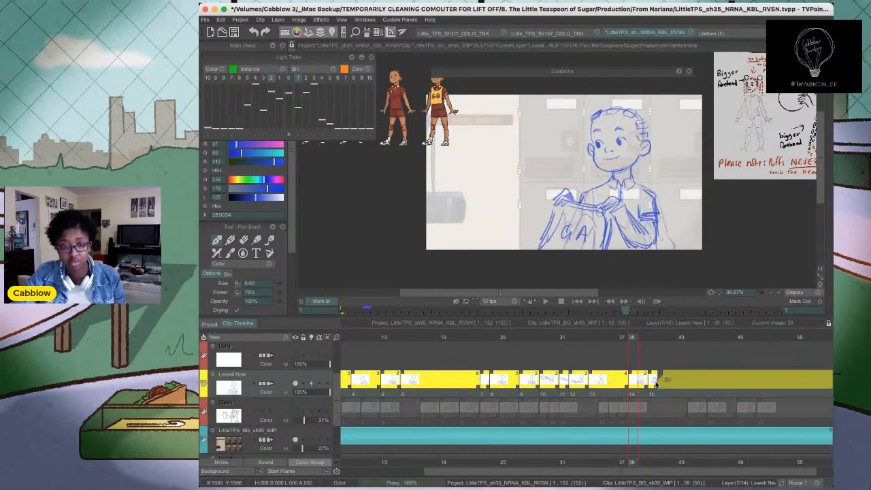
{"action": "key", "text": "super+s"}
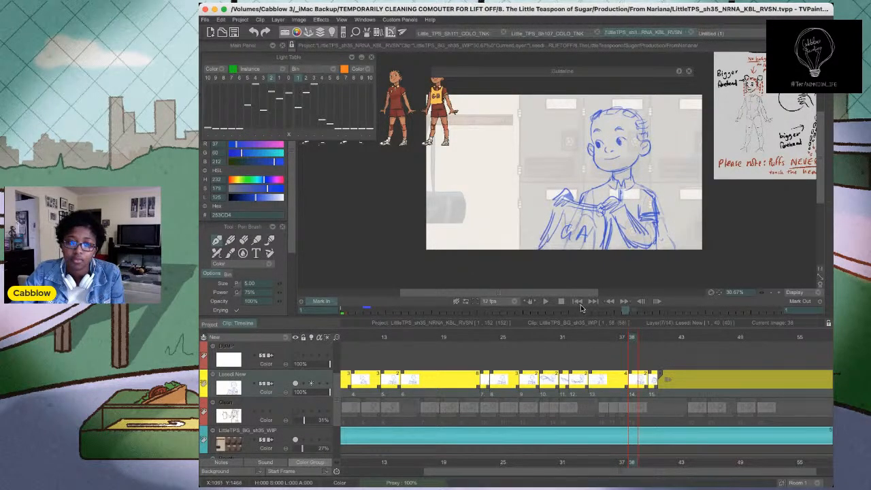
Try a copy of the frame 32 arm-swing drawing at frame 37, before the shirt-hold drawing, and replay the shot
{"action": "left_click", "coordinate": [545, 301]}
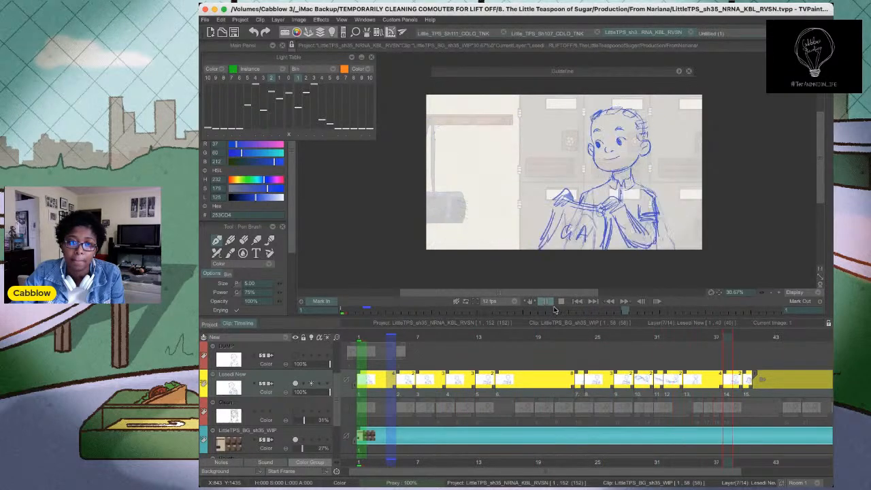
{"action": "left_click", "coordinate": [640, 337]}
{"action": "mouse_move", "coordinate": [640, 337]}
{"action": "left_mouse_down"}
{"action": "mouse_move", "coordinate": [604, 338]}
{"action": "mouse_move", "coordinate": [664, 349]}
{"action": "mouse_move", "coordinate": [579, 344]}
{"action": "mouse_move", "coordinate": [620, 341]}
{"action": "mouse_move", "coordinate": [594, 343]}
{"action": "mouse_move", "coordinate": [607, 345]}
{"action": "left_mouse_up"}
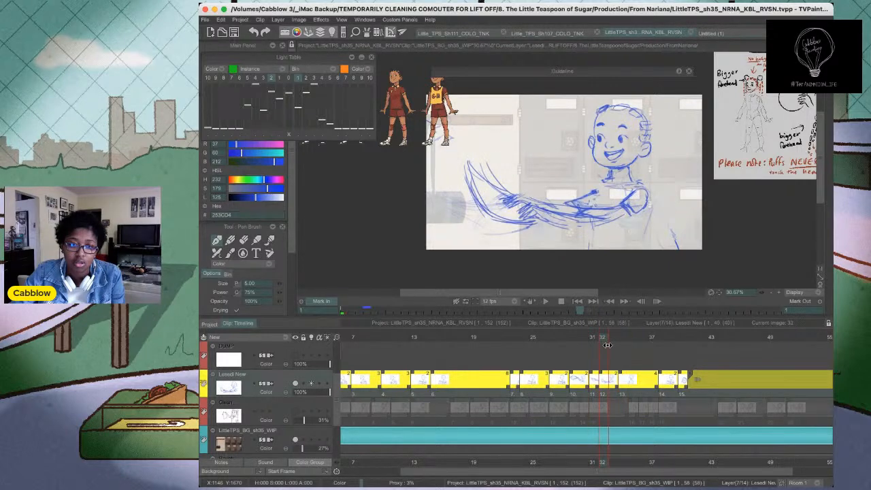
{"action": "left_click", "coordinate": [651, 338]}
{"action": "key", "text": "super+v"}
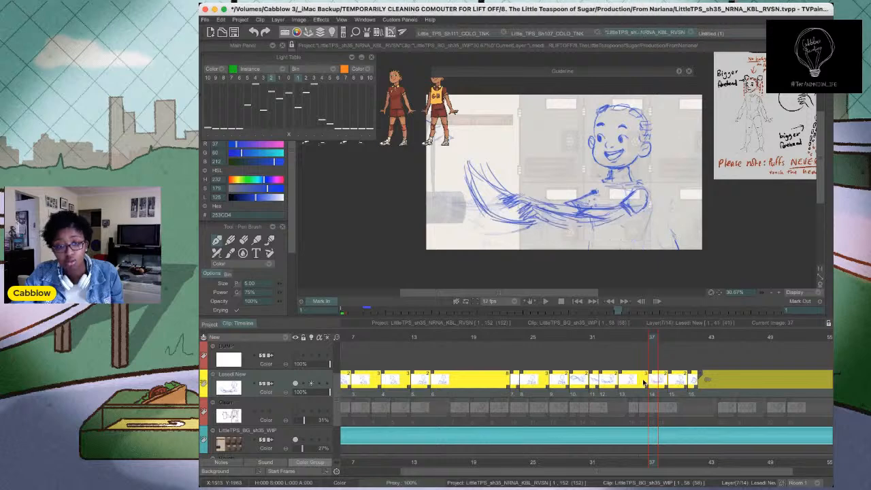
{"action": "mouse_move", "coordinate": [353, 339]}
{"action": "left_mouse_down"}
{"action": "mouse_move", "coordinate": [346, 339]}
{"action": "mouse_move", "coordinate": [448, 339]}
{"action": "left_mouse_up"}
{"action": "key", "text": "Return"}
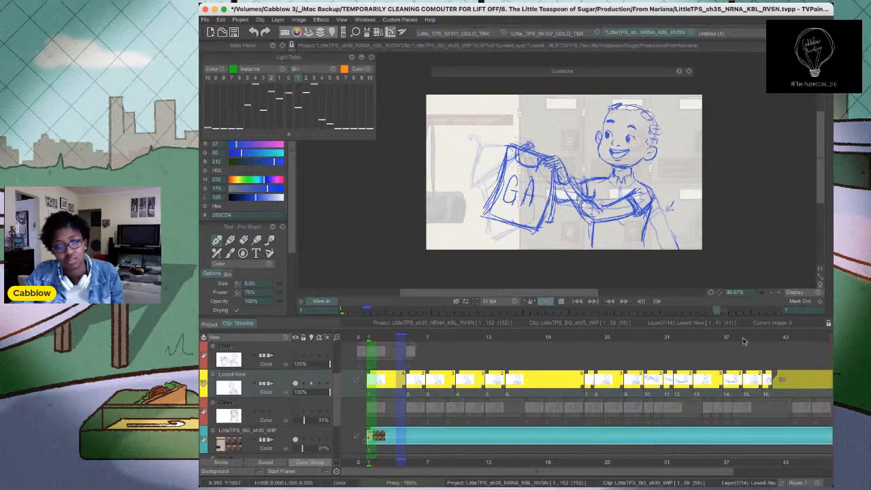
Extend the shirt-hold drawing before the final pose to six frames and replay the shot from the start
{"action": "mouse_move", "coordinate": [735, 343]}
{"action": "left_mouse_down"}
{"action": "mouse_move", "coordinate": [706, 343]}
{"action": "mouse_move", "coordinate": [722, 345]}
{"action": "left_mouse_up"}
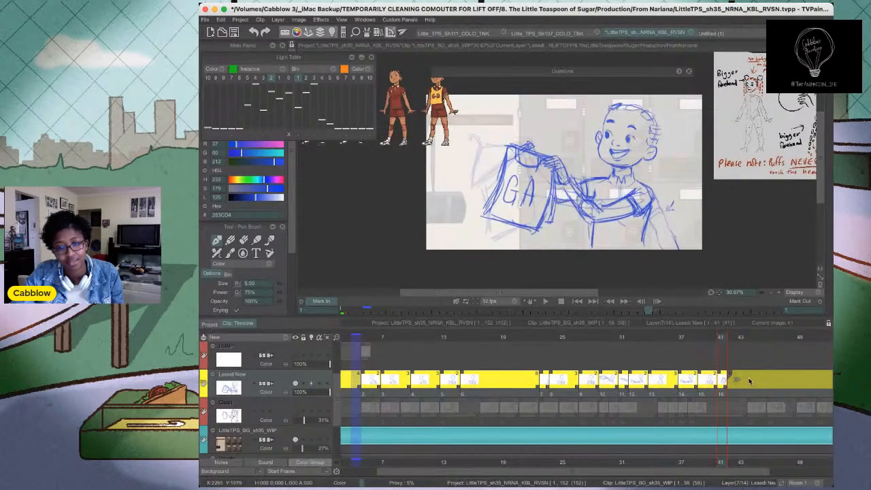
{"action": "left_click_drag", "start_coordinate": [728, 388], "coordinate": [574, 399]}
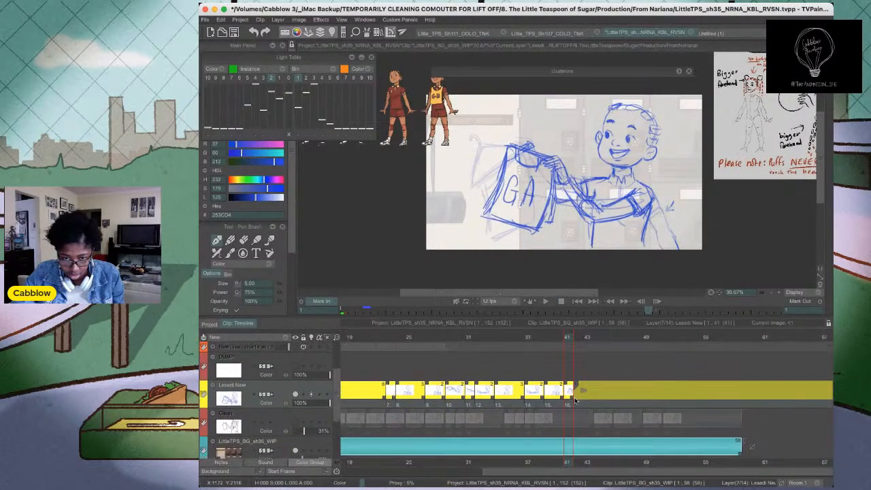
{"action": "left_click", "coordinate": [557, 339]}
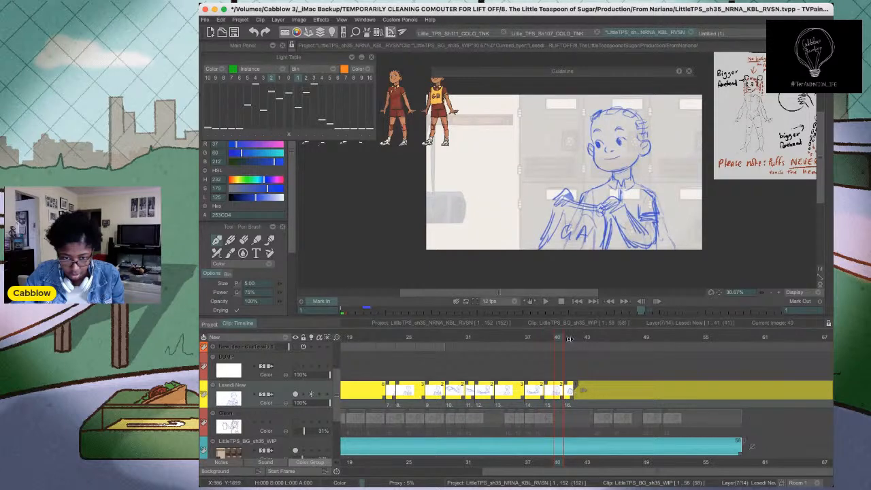
{"action": "left_click", "coordinate": [569, 338]}
{"action": "left_click_drag", "start_coordinate": [562, 401], "coordinate": [606, 402]}
{"action": "left_click", "coordinate": [577, 301]}
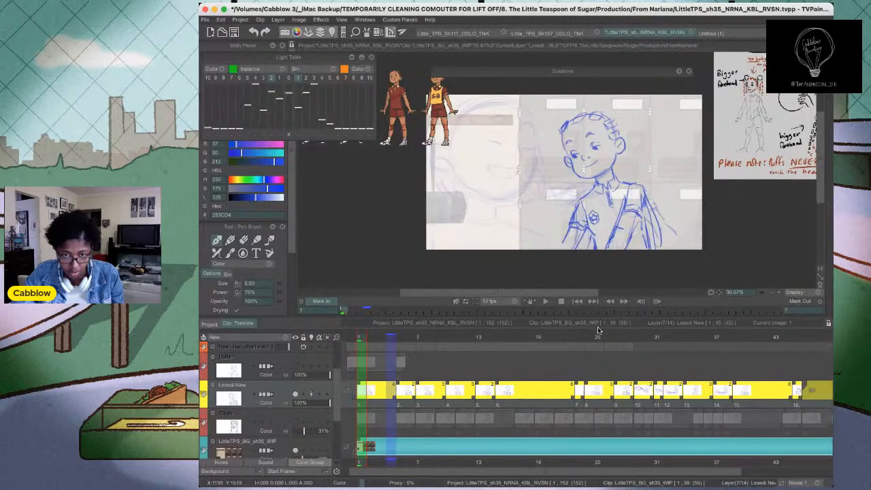
{"action": "key", "text": "Return"}
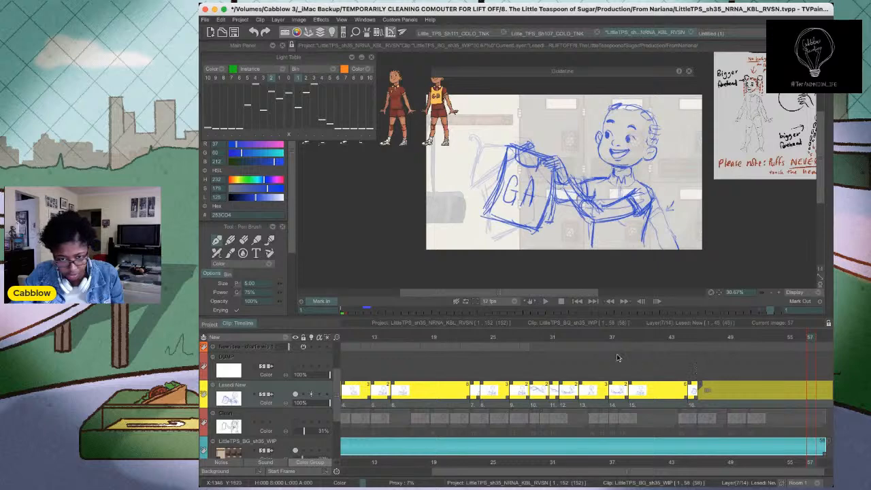
Delete the lowered-arms and copied arm-swing drawings after frame 34, shorten the following shirt hold to four frames and replay the shot
{"action": "left_click", "coordinate": [611, 338]}
{"action": "mouse_move", "coordinate": [611, 338]}
{"action": "left_mouse_down"}
{"action": "mouse_move", "coordinate": [544, 342]}
{"action": "mouse_move", "coordinate": [594, 363]}
{"action": "left_mouse_up"}
{"action": "left_click", "coordinate": [582, 408]}
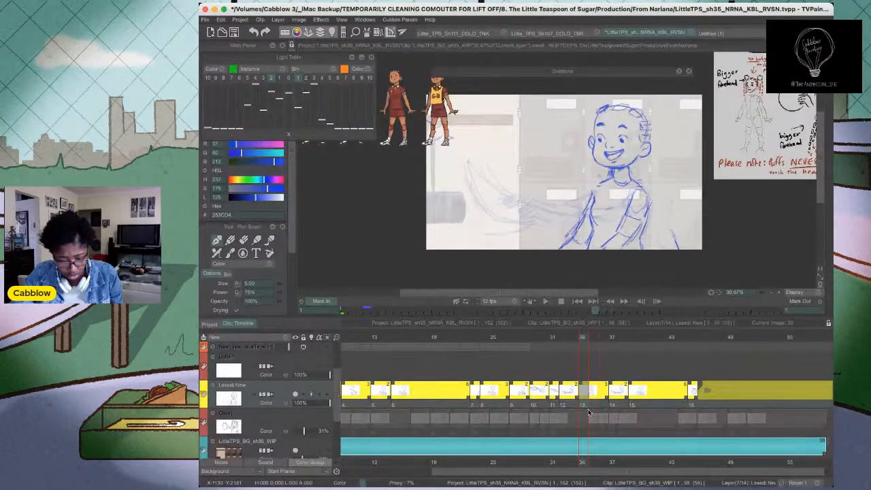
{"action": "mouse_move", "coordinate": [605, 398]}
{"action": "left_mouse_down"}
{"action": "mouse_move", "coordinate": [583, 389]}
{"action": "mouse_move", "coordinate": [600, 390]}
{"action": "left_mouse_up"}
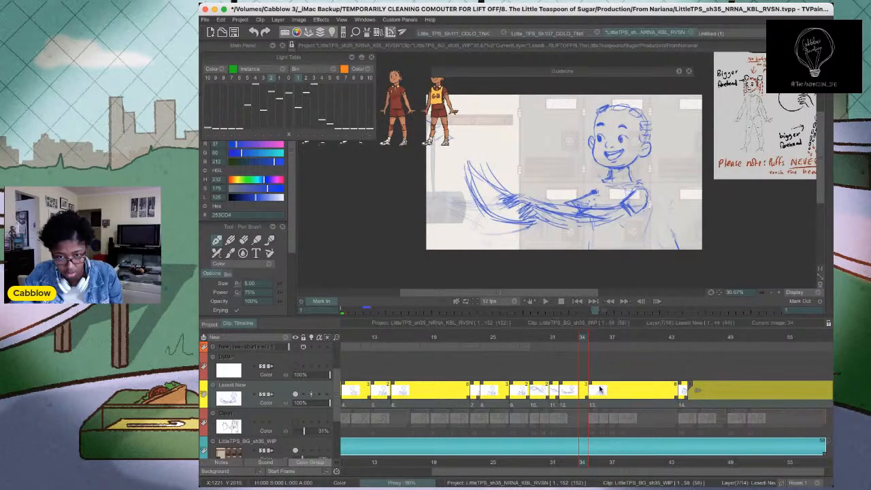
{"action": "left_click_drag", "start_coordinate": [678, 399], "coordinate": [622, 399]}
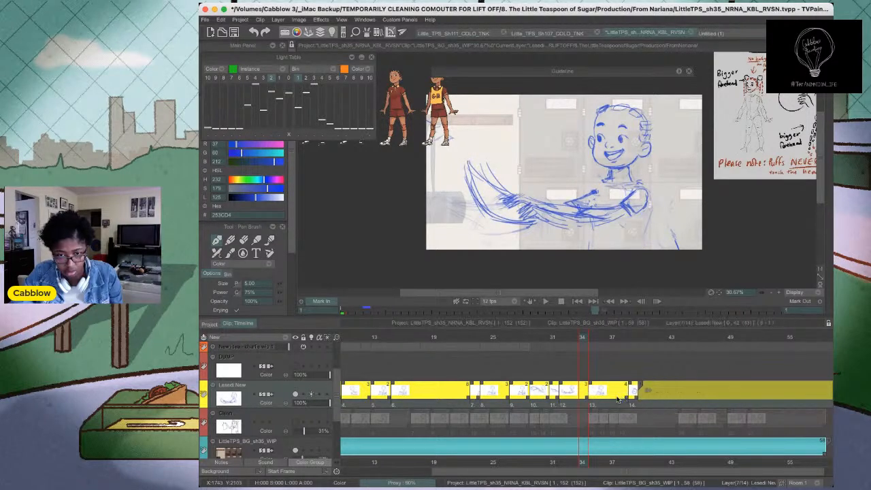
{"action": "left_click", "coordinate": [443, 343]}
{"action": "key", "text": "Return"}
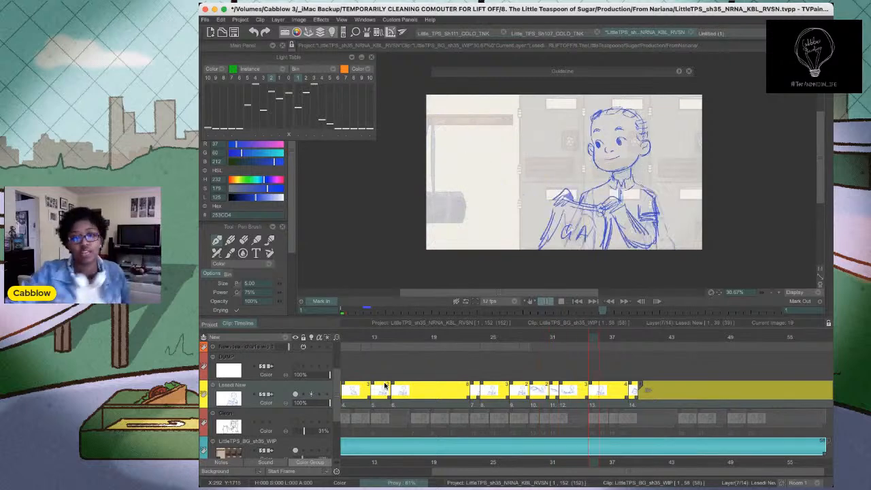
{"action": "key", "text": "Return"}
Turn on the light table at frame 38 with one previous and one next drawing, and lower its overall opacity
{"action": "left_click_drag", "start_coordinate": [568, 340], "coordinate": [602, 342]}
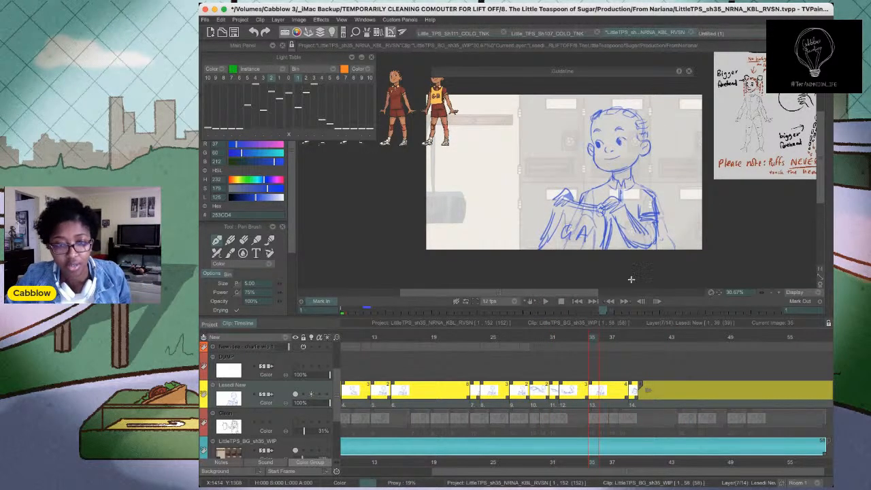
{"action": "key", "text": "s"}
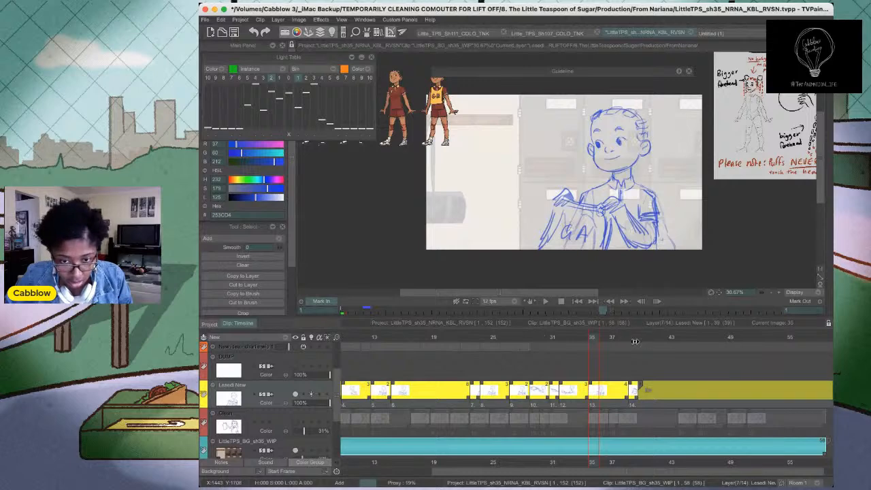
{"action": "left_click", "coordinate": [632, 338]}
{"action": "left_click_drag", "start_coordinate": [634, 339], "coordinate": [624, 339]}
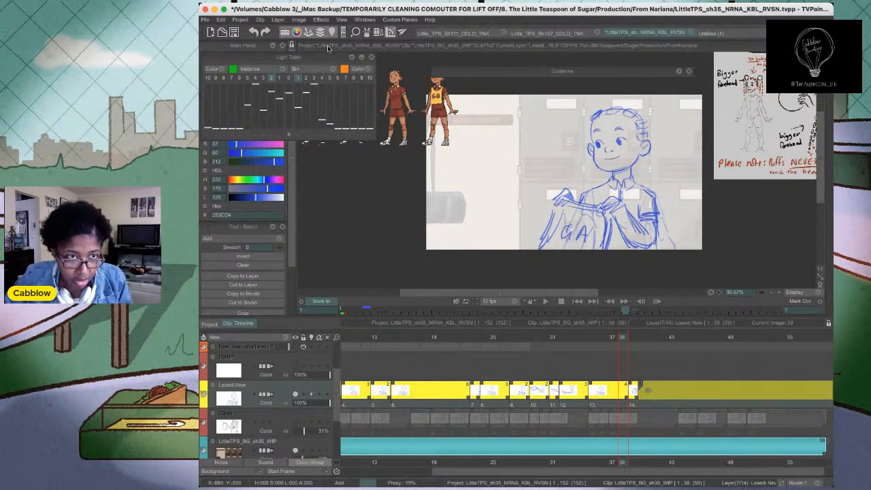
{"action": "left_click", "coordinate": [290, 80]}
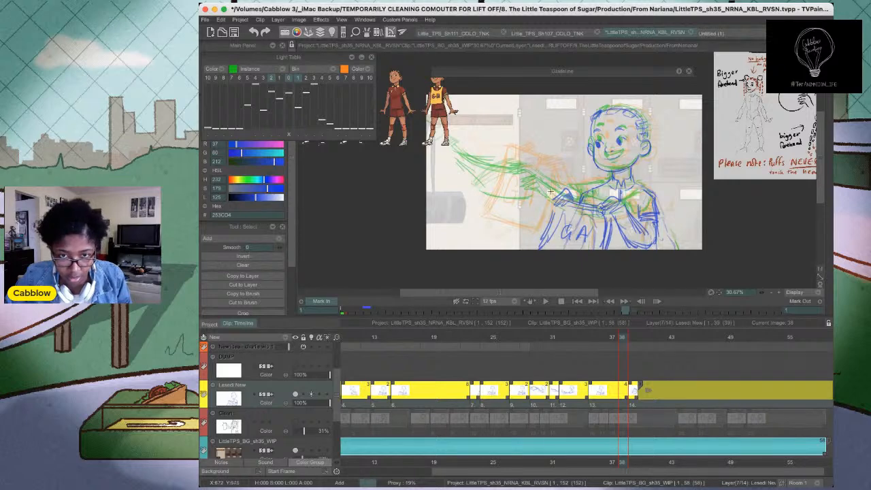
{"action": "left_click", "coordinate": [280, 81]}
{"action": "left_click", "coordinate": [272, 80]}
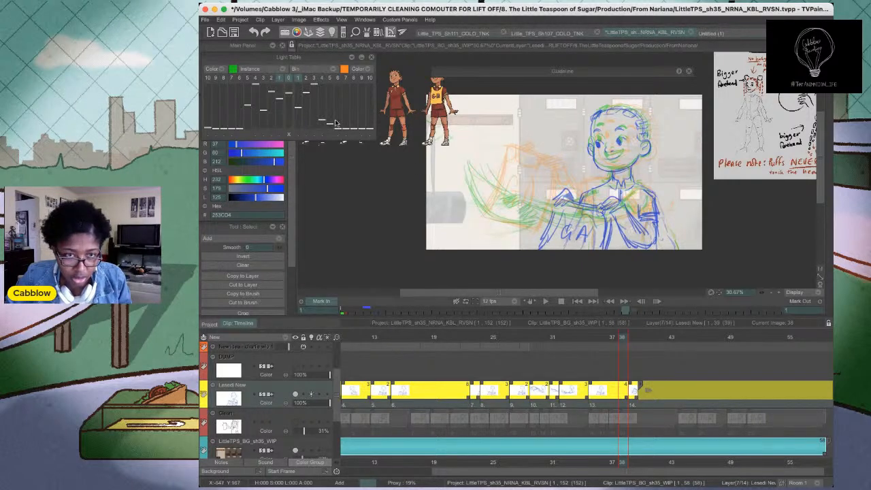
{"action": "left_click_drag", "start_coordinate": [289, 92], "coordinate": [289, 104]}
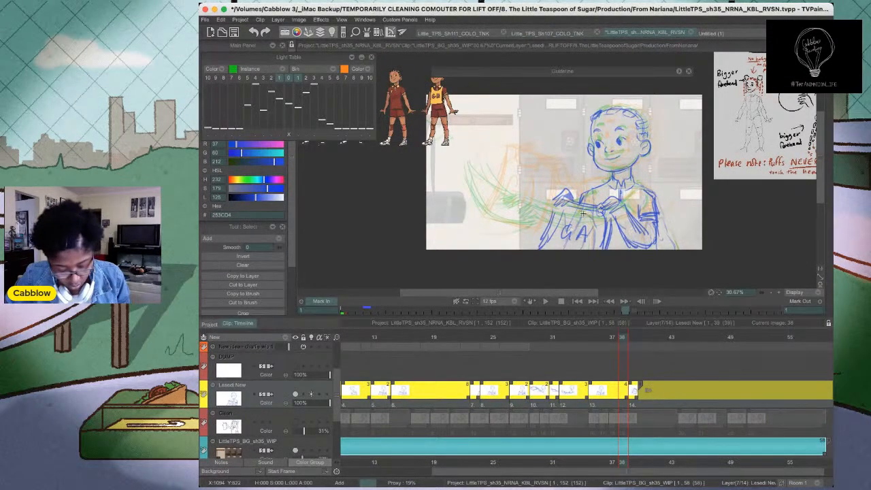
Select both hands and the GA shirt on a separate duplicate drawing at frame 38 and move them up toward the extended pose
{"action": "key", "text": "b"}
{"action": "scroll", "coordinate": [554, 205], "scroll_direction": "up", "scroll_amount": 3}
{"action": "key", "text": "s"}
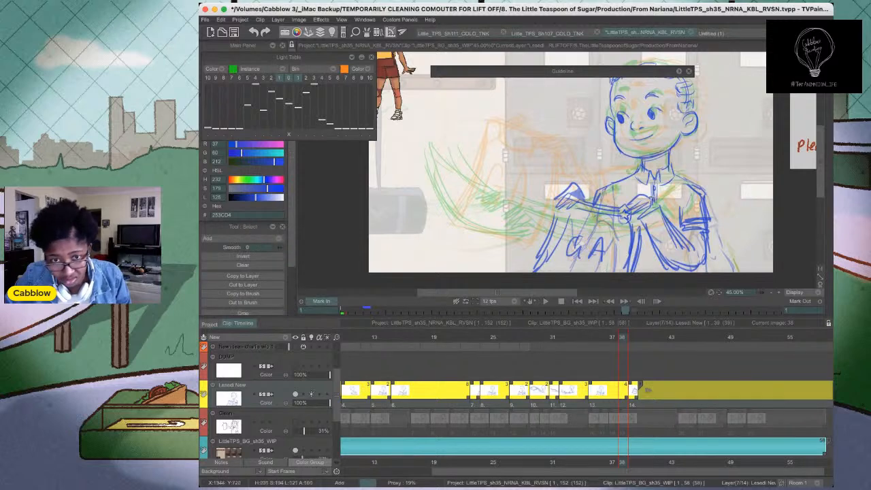
{"action": "left_click_drag", "start_coordinate": [580, 195], "coordinate": [518, 256]}
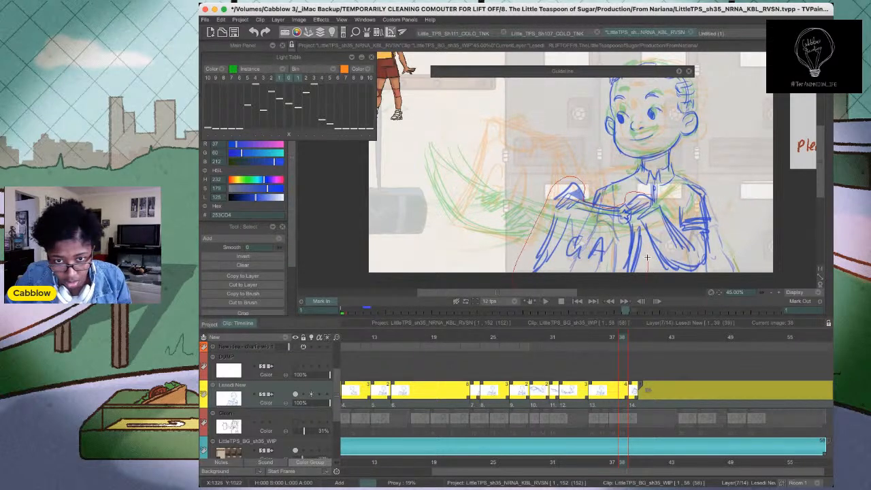
{"action": "left_click_drag", "start_coordinate": [661, 203], "coordinate": [651, 196]}
{"action": "key", "text": "ctrl+t"}
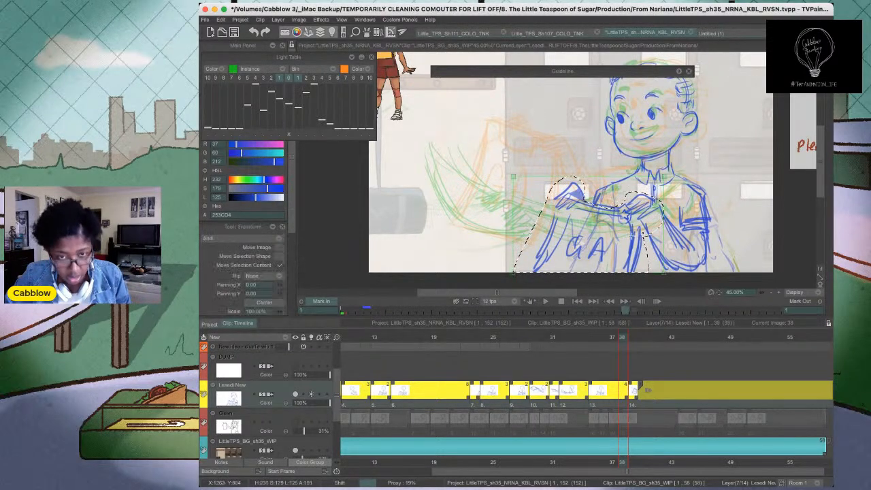
{"action": "mouse_move", "coordinate": [617, 243]}
{"action": "left_mouse_down"}
{"action": "mouse_move", "coordinate": [599, 230]}
{"action": "mouse_move", "coordinate": [572, 216]}
{"action": "left_mouse_up"}
{"action": "key", "text": "Return"}
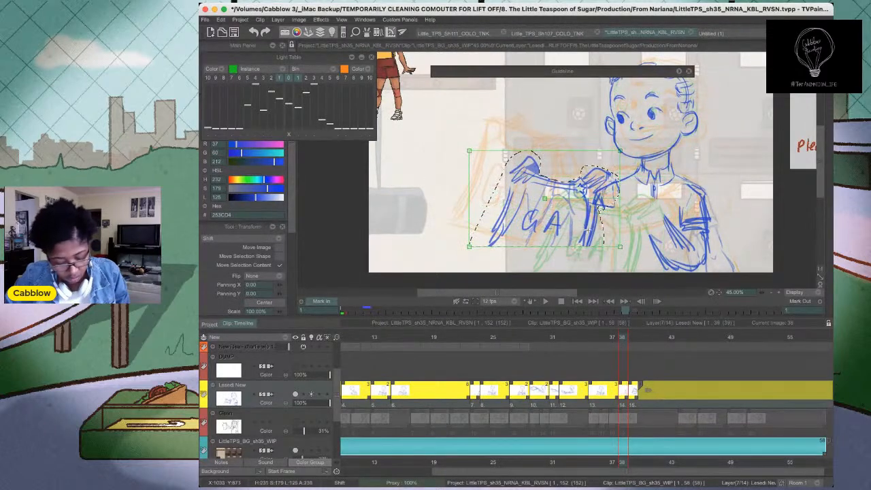
{"action": "key", "text": "ctrl+d"}
Erase the old near sleeve and bent arm from the frame 38 drawing
{"action": "key", "text": "b"}
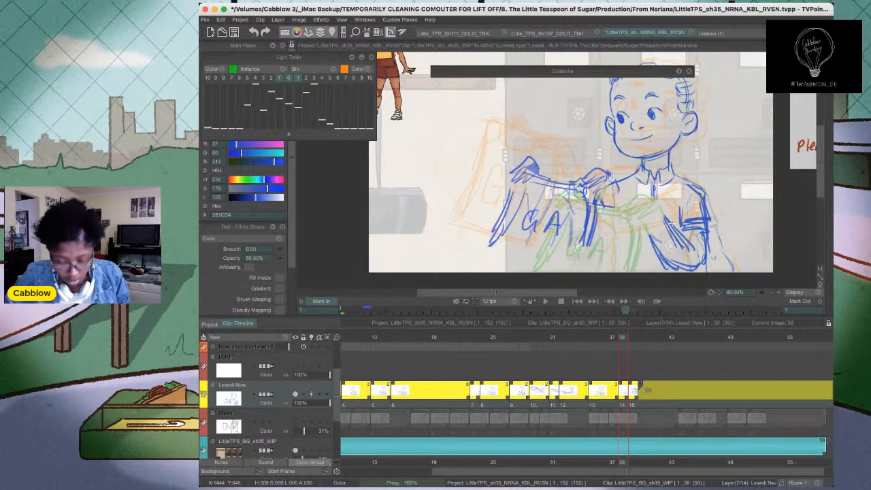
{"action": "mouse_move", "coordinate": [674, 200]}
{"action": "left_mouse_down"}
{"action": "mouse_move", "coordinate": [642, 265]}
{"action": "mouse_move", "coordinate": [710, 211]}
{"action": "left_mouse_up"}
{"action": "mouse_move", "coordinate": [709, 189]}
{"action": "left_mouse_down"}
{"action": "mouse_move", "coordinate": [660, 276]}
{"action": "mouse_move", "coordinate": [712, 218]}
{"action": "left_mouse_up"}
{"action": "mouse_move", "coordinate": [679, 195]}
{"action": "left_mouse_down"}
{"action": "mouse_move", "coordinate": [681, 278]}
{"action": "mouse_move", "coordinate": [714, 224]}
{"action": "left_mouse_up"}
Redraw the near sleeve and bent arm from the shoulder to the moved hand on frame 38
{"action": "key", "text": "b"}
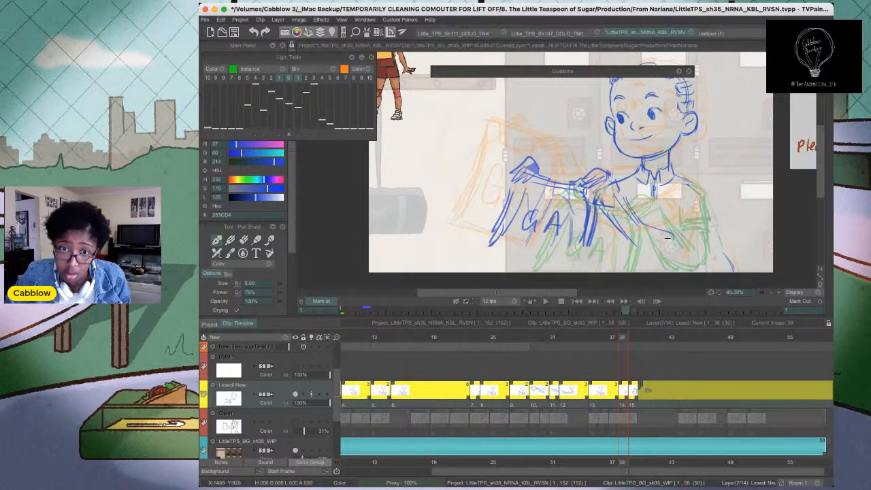
{"action": "left_click_drag", "start_coordinate": [610, 209], "coordinate": [640, 247]}
{"action": "left_click_drag", "start_coordinate": [674, 197], "coordinate": [682, 238]}
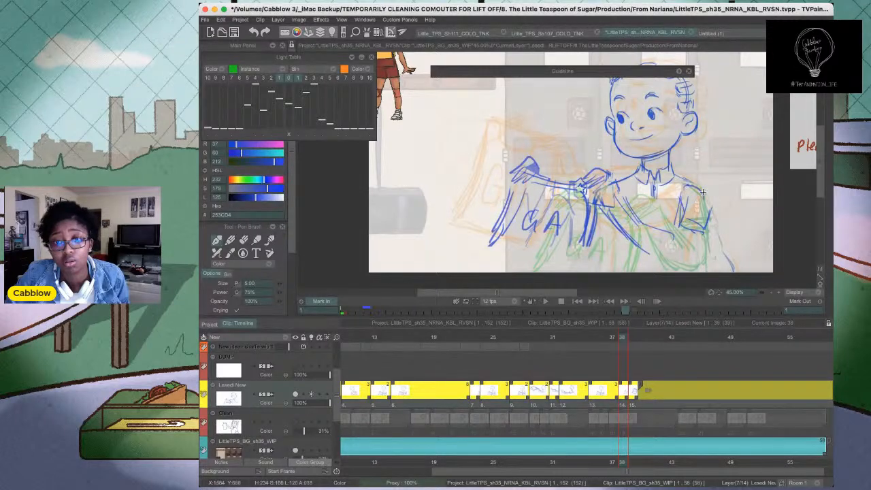
{"action": "left_click_drag", "start_coordinate": [680, 199], "coordinate": [689, 258]}
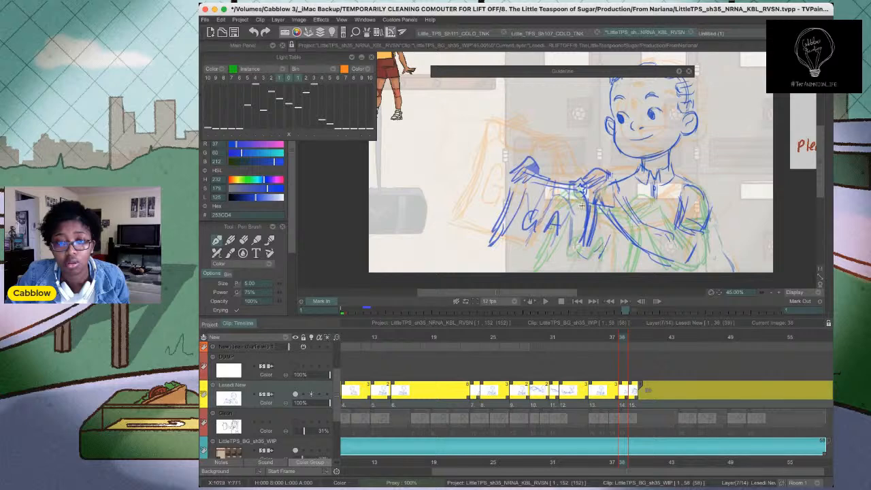
Complete the lower part of the GA shirt on frame 38 by extending both sides and drawing its bottom hem
{"action": "left_click_drag", "start_coordinate": [581, 204], "coordinate": [583, 261]}
{"action": "left_click_drag", "start_coordinate": [491, 254], "coordinate": [572, 279]}
{"action": "mouse_move", "coordinate": [509, 191]}
{"action": "left_mouse_down"}
{"action": "mouse_move", "coordinate": [497, 252]}
{"action": "mouse_move", "coordinate": [504, 243]}
{"action": "left_mouse_up"}
{"action": "left_click_drag", "start_coordinate": [516, 194], "coordinate": [512, 266]}
{"action": "left_click_drag", "start_coordinate": [505, 262], "coordinate": [578, 271]}
{"action": "left_click_drag", "start_coordinate": [584, 211], "coordinate": [579, 270]}
{"action": "left_click_drag", "start_coordinate": [588, 209], "coordinate": [585, 270]}
Draw the sides of the torso around the bent arm and reinforce the forearm lines on frame 38
{"action": "left_click_drag", "start_coordinate": [603, 216], "coordinate": [612, 273]}
{"action": "left_click_drag", "start_coordinate": [700, 236], "coordinate": [693, 272]}
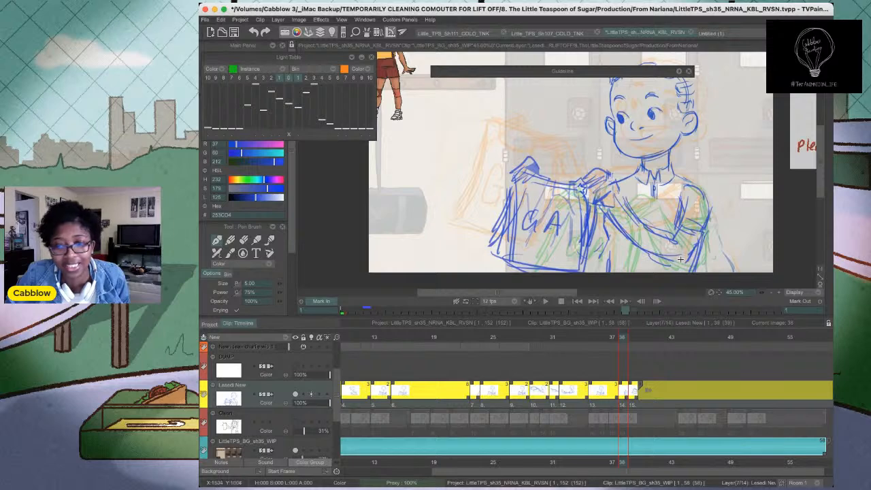
{"action": "left_click_drag", "start_coordinate": [655, 229], "coordinate": [674, 243]}
{"action": "mouse_move", "coordinate": [626, 207]}
{"action": "left_mouse_down"}
{"action": "mouse_move", "coordinate": [676, 243]}
{"action": "mouse_move", "coordinate": [670, 255]}
{"action": "left_mouse_up"}
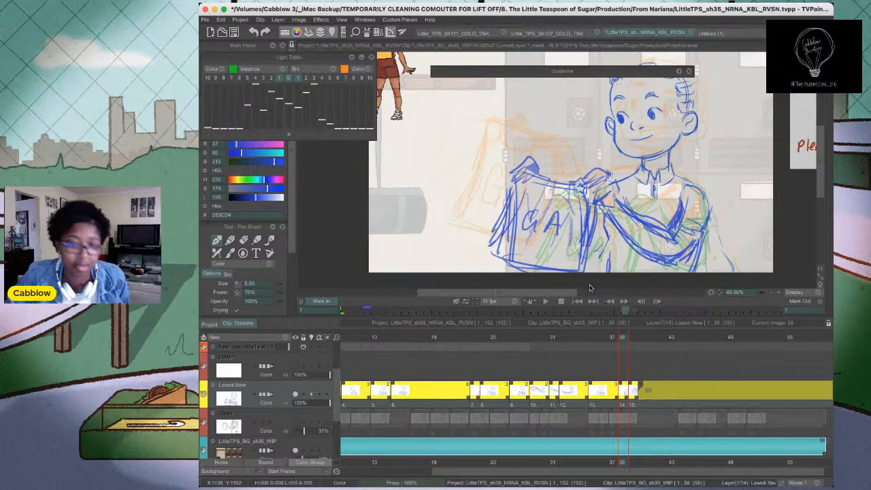
Extend the hold of the frame 38 drawing to two frames and play back the animation from the start to check the timing
{"action": "scroll", "coordinate": [609, 285], "scroll_direction": "down", "scroll_amount": 2}
{"action": "left_click_drag", "start_coordinate": [626, 397], "coordinate": [637, 398]}
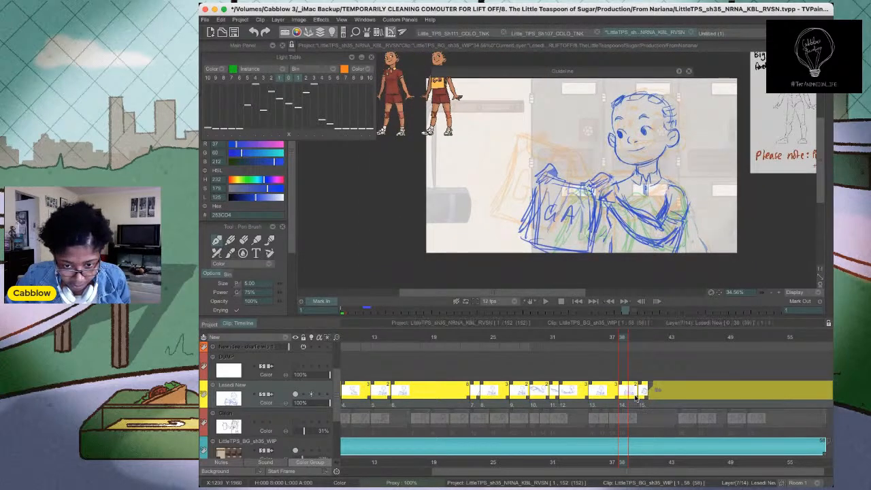
{"action": "left_click", "coordinate": [594, 338]}
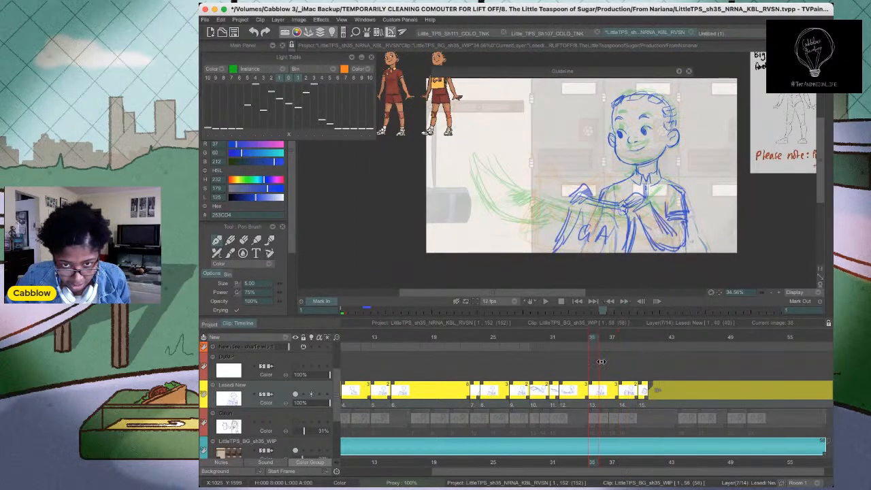
{"action": "left_click", "coordinate": [592, 403]}
{"action": "left_click", "coordinate": [577, 301]}
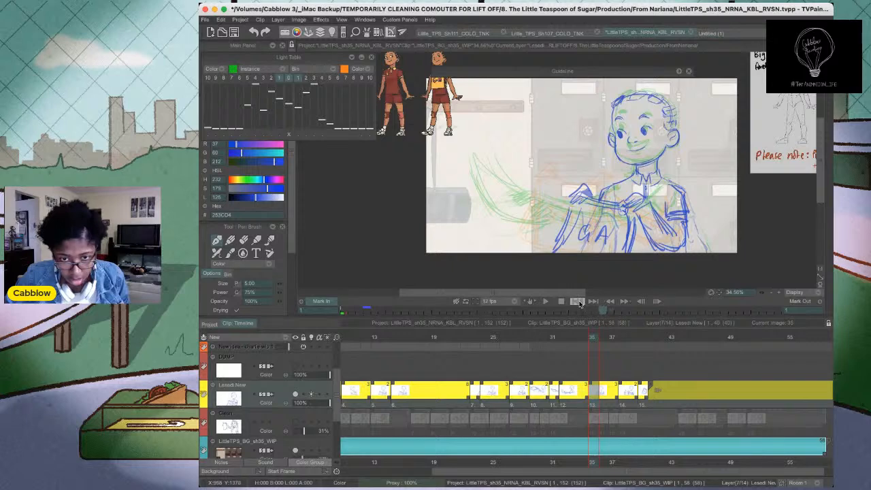
{"action": "left_click", "coordinate": [545, 302]}
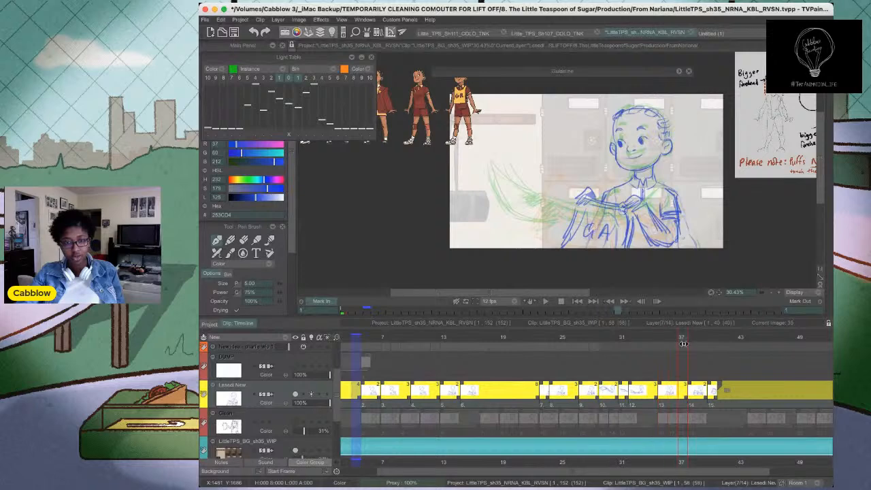
{"action": "left_click", "coordinate": [694, 345]}
{"action": "mouse_move", "coordinate": [699, 347]}
{"action": "left_mouse_down"}
{"action": "mouse_move", "coordinate": [361, 350]}
{"action": "mouse_move", "coordinate": [369, 350]}
{"action": "left_mouse_up"}
{"action": "key", "text": "Return"}
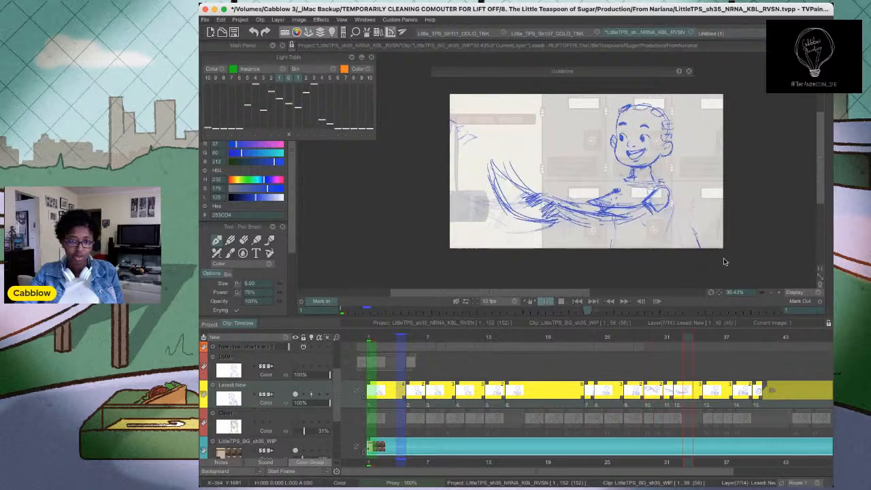
{"action": "key", "text": "Return"}
Try holding the frame 38 drawing for five frames and play back the animation
{"action": "left_click_drag", "start_coordinate": [726, 343], "coordinate": [741, 343]}
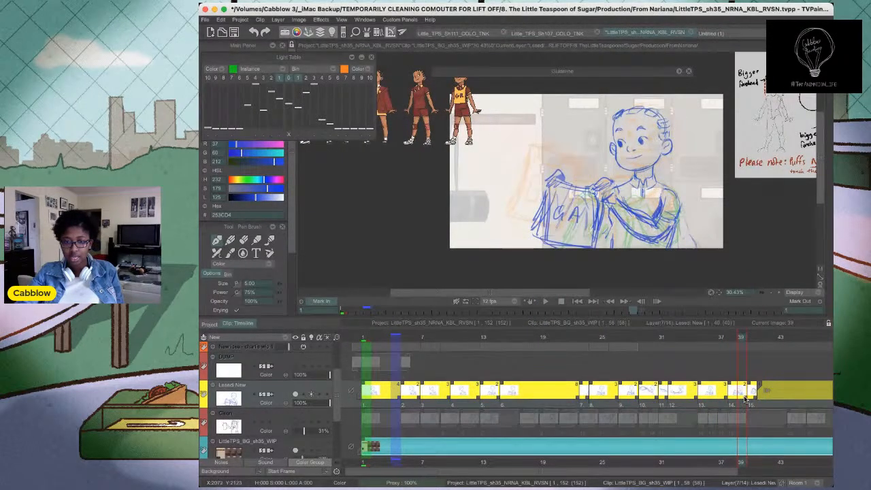
{"action": "left_click_drag", "start_coordinate": [747, 400], "coordinate": [771, 402]}
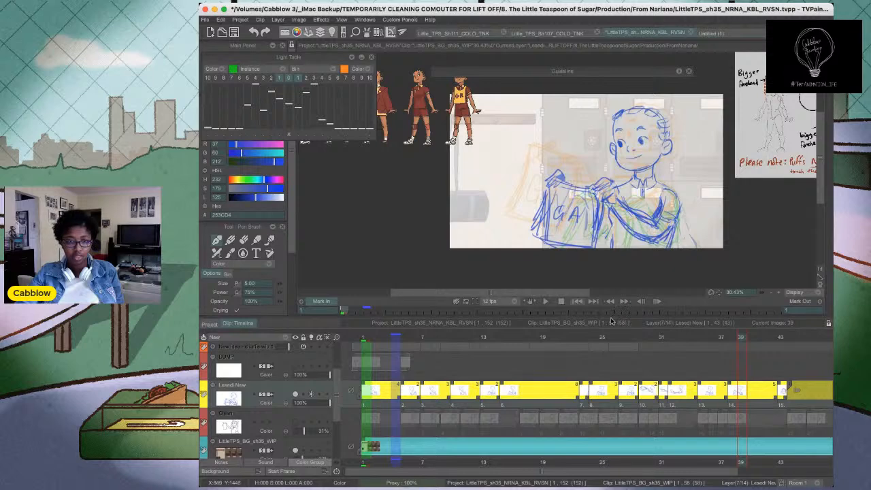
{"action": "key", "text": "Return"}
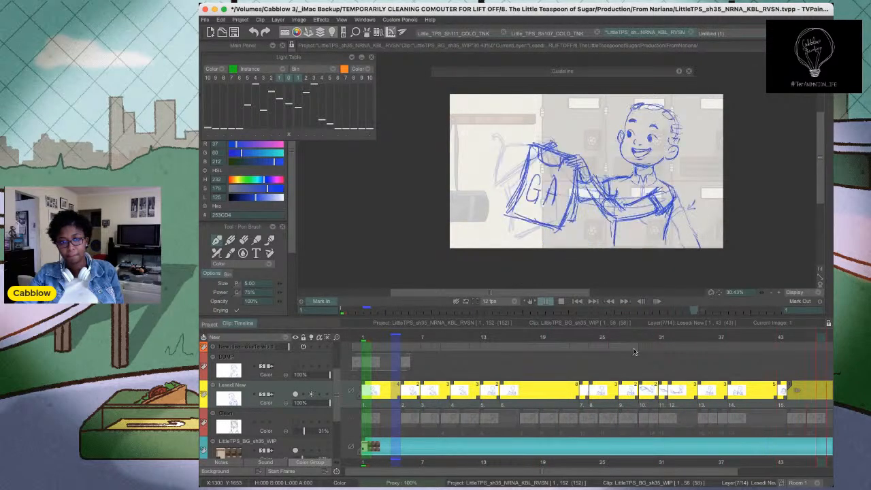
{"action": "key", "text": "Return"}
Try starting the frame 38 drawing at frame 35 in place of the existing one, with the last drawing starting at frame 37, and review playback
{"action": "mouse_move", "coordinate": [686, 343]}
{"action": "left_mouse_down"}
{"action": "mouse_move", "coordinate": [646, 343]}
{"action": "mouse_move", "coordinate": [723, 346]}
{"action": "mouse_move", "coordinate": [653, 348]}
{"action": "left_mouse_up"}
{"action": "left_click_drag", "start_coordinate": [660, 386], "coordinate": [633, 386]}
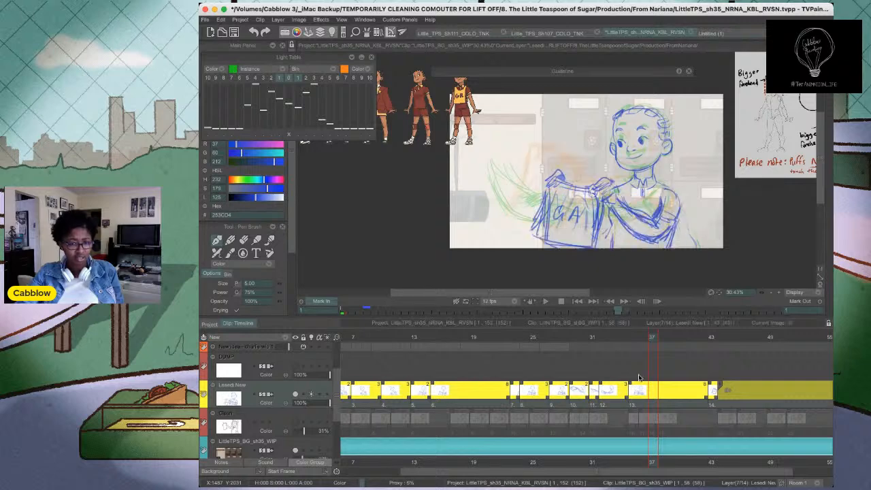
{"action": "left_click", "coordinate": [578, 301]}
{"action": "key", "text": "Return"}
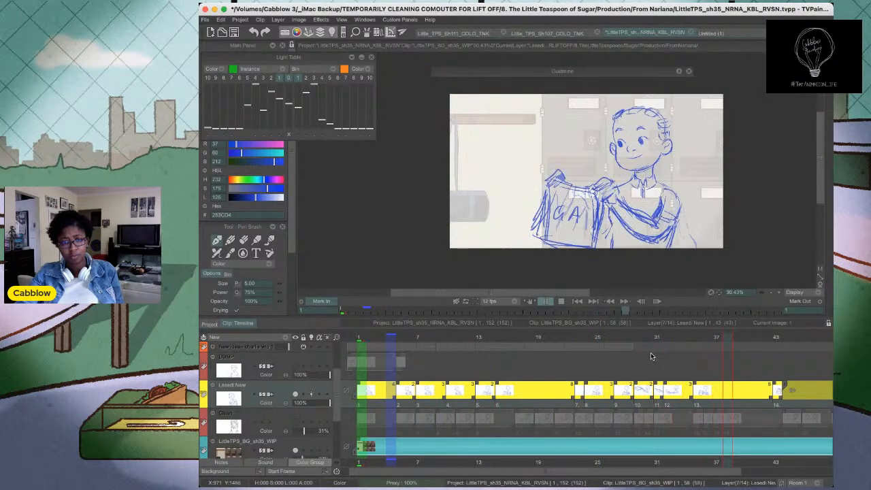
{"action": "key", "text": "Return"}
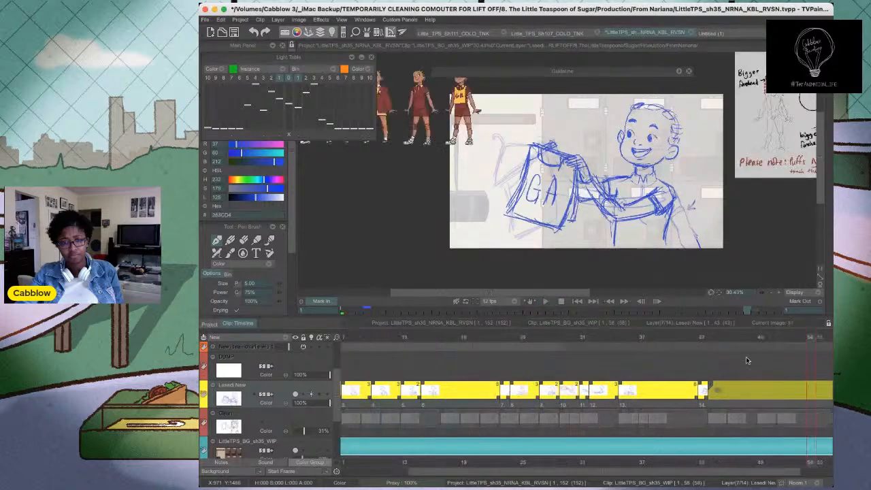
{"action": "left_click_drag", "start_coordinate": [700, 388], "coordinate": [658, 389]}
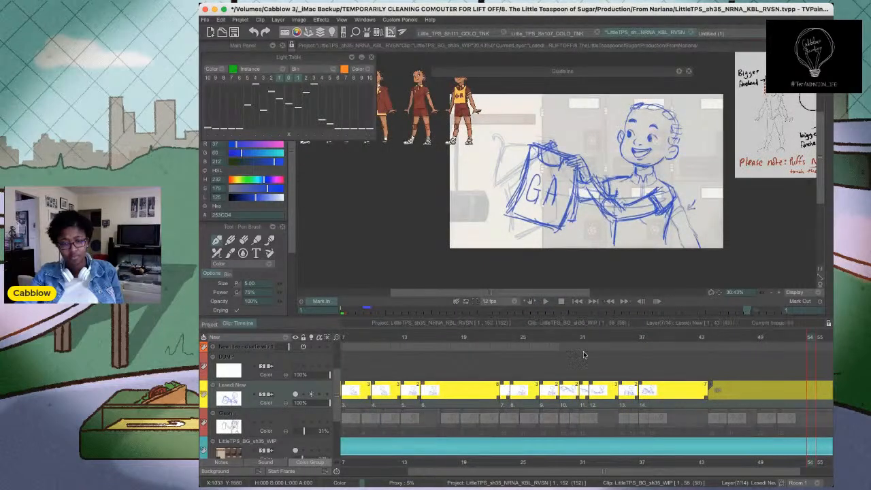
{"action": "key", "text": "Return"}
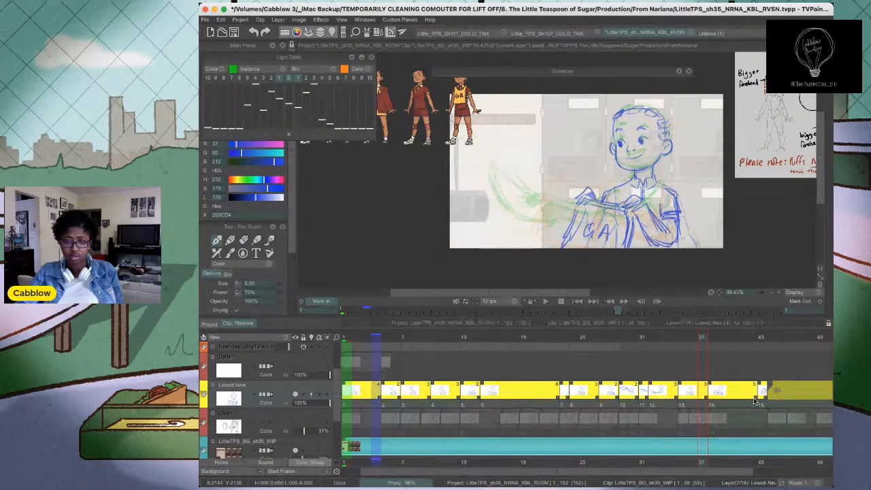
Shorten the frame 38 drawing's hold to two frames so the last drawing starts at frame 40, and replay the shot
{"action": "left_click_drag", "start_coordinate": [758, 393], "coordinate": [733, 393]}
{"action": "left_click", "coordinate": [578, 303]}
{"action": "key", "text": "Return"}
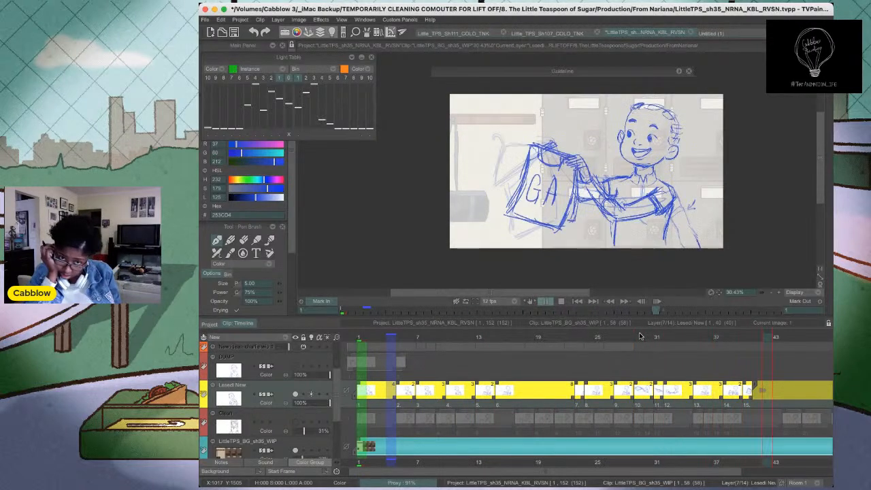
{"action": "key", "text": "Return"}
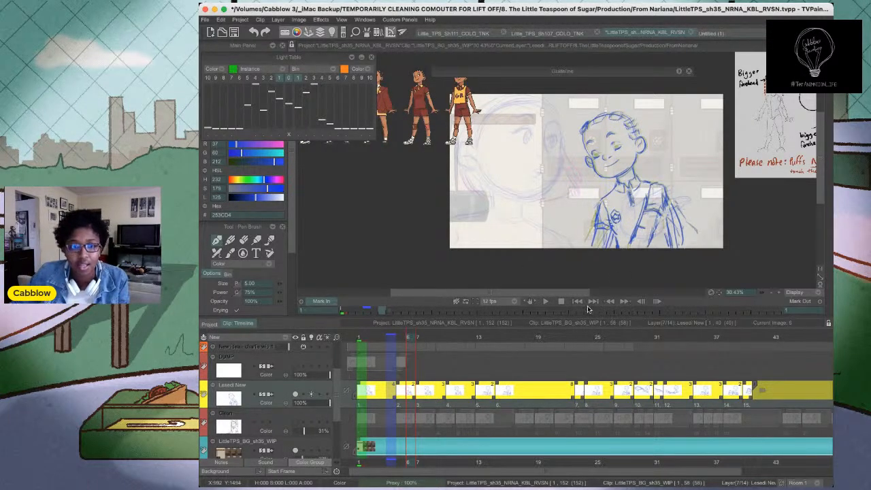
{"action": "left_click", "coordinate": [577, 301]}
{"action": "left_click", "coordinate": [545, 302]}
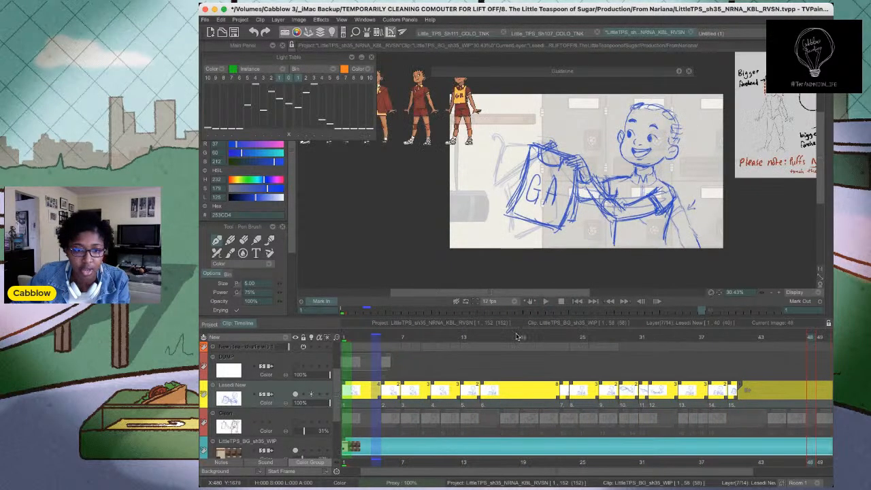
{"action": "mouse_move", "coordinate": [501, 338]}
{"action": "left_mouse_down"}
{"action": "mouse_move", "coordinate": [692, 362]}
{"action": "mouse_move", "coordinate": [390, 341]}
{"action": "mouse_move", "coordinate": [670, 363]}
{"action": "mouse_move", "coordinate": [663, 363]}
{"action": "left_mouse_up"}
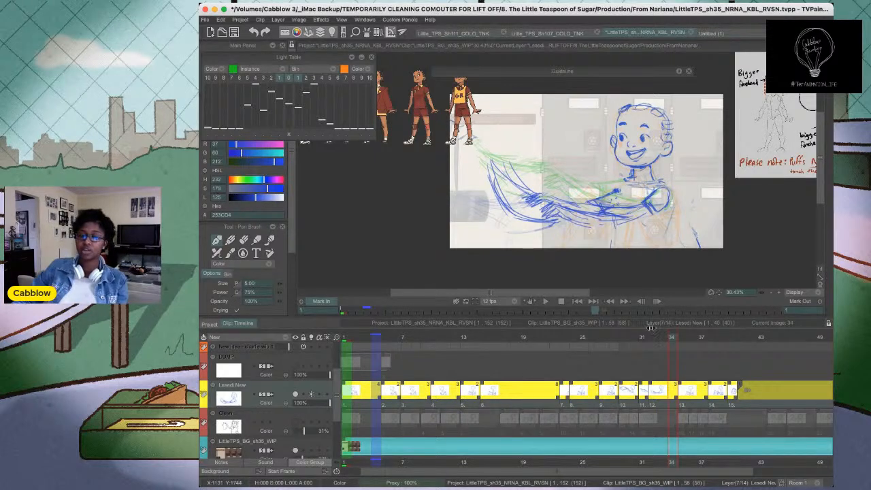
{"action": "left_click_drag", "start_coordinate": [556, 475], "coordinate": [520, 472]}
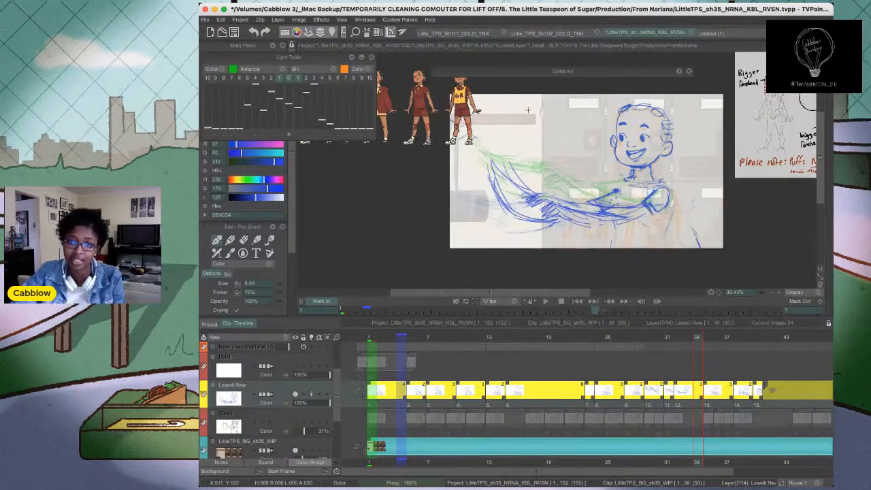
{"action": "left_click_drag", "start_coordinate": [539, 142], "coordinate": [546, 133]}
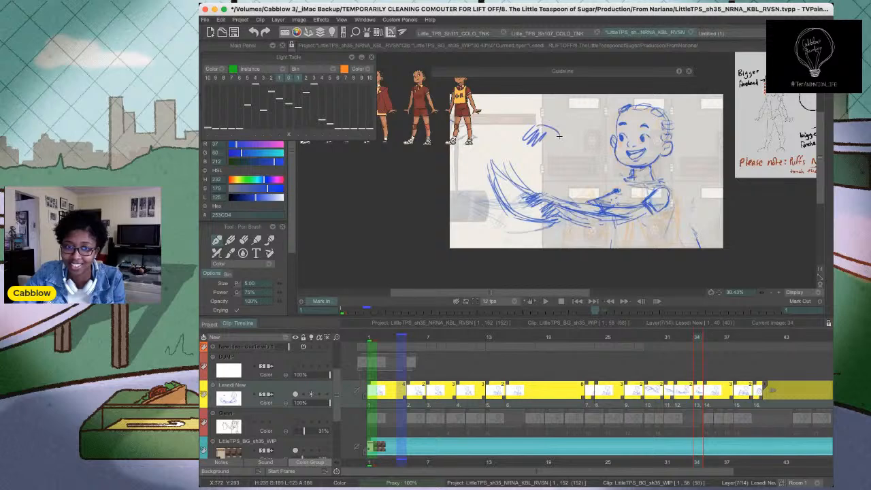
{"action": "key", "text": "ctrl+z"}
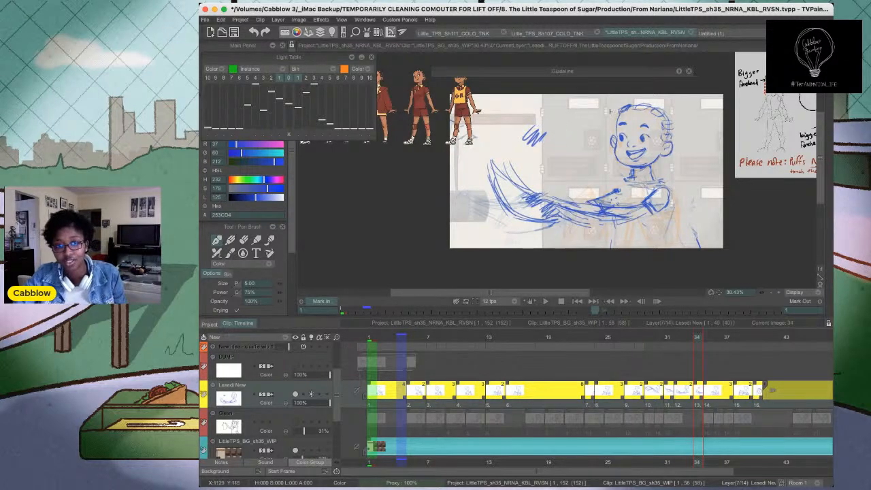
{"action": "key", "text": "ctrl+z"}
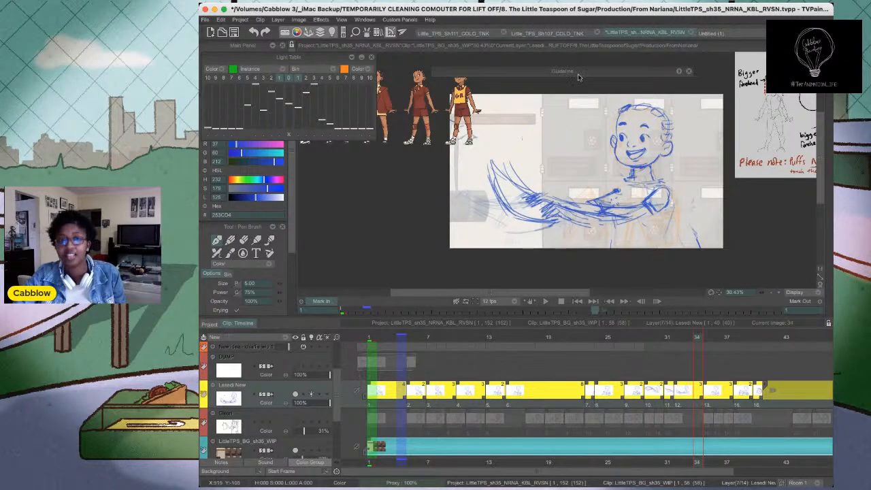
Return to the first frame and save the shot 35 project
{"action": "left_click", "coordinate": [578, 301]}
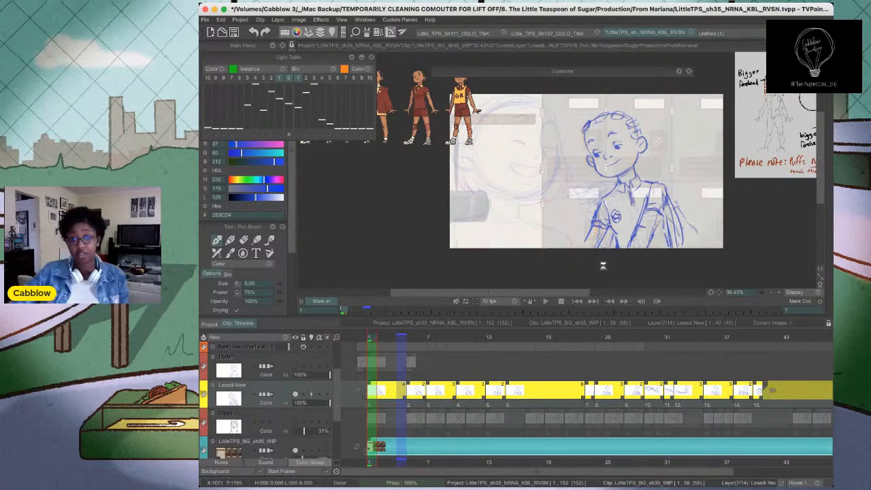
{"action": "key", "text": "super+s"}
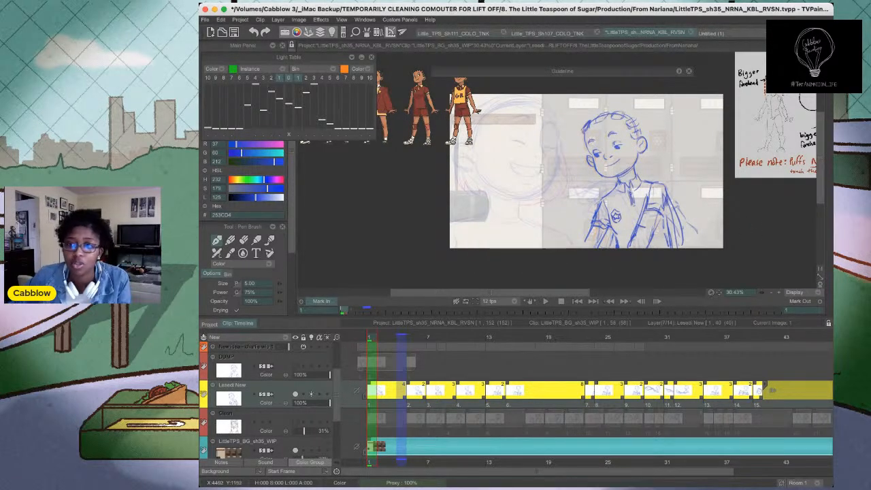
{"action": "key", "text": "super+Tab"}
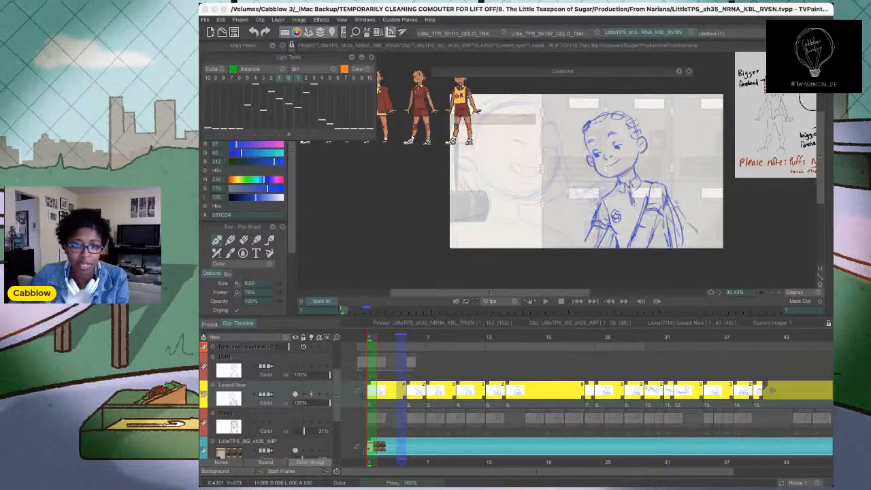
{"action": "left_click", "coordinate": [347, 353]}
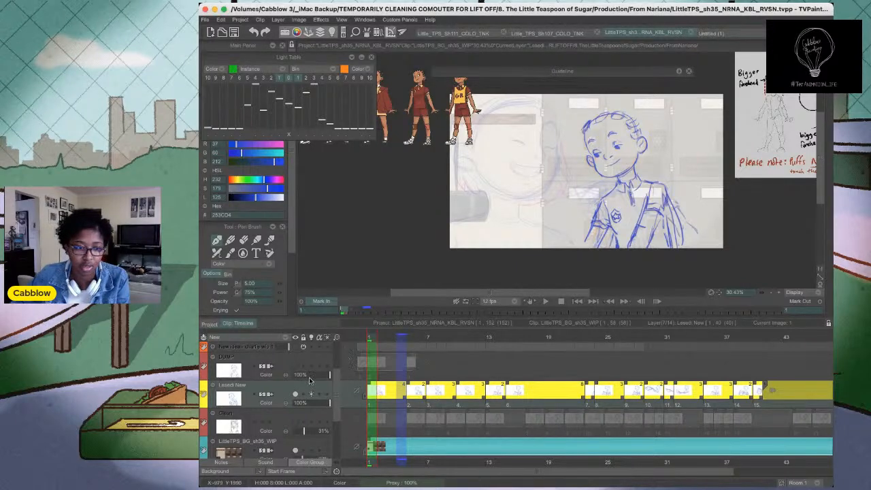
Show the clip's sound tracks and turn on the audio of See you on the court.mp3
{"action": "scroll", "coordinate": [335, 374], "scroll_direction": "up", "scroll_amount": 2}
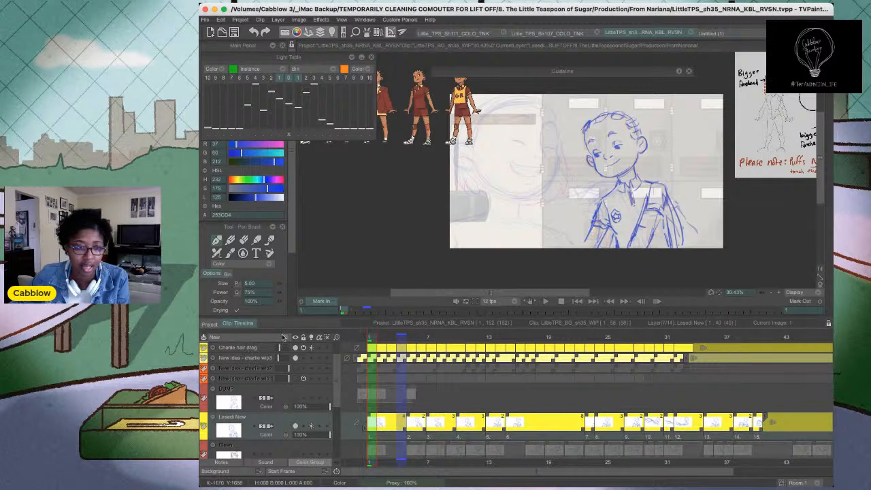
{"action": "left_click", "coordinate": [264, 462]}
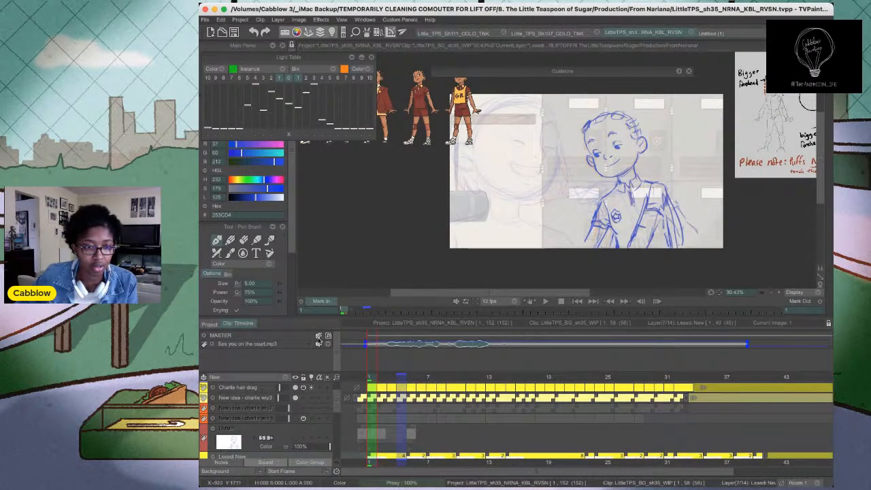
{"action": "scroll", "coordinate": [338, 402], "scroll_direction": "down", "scroll_amount": 2}
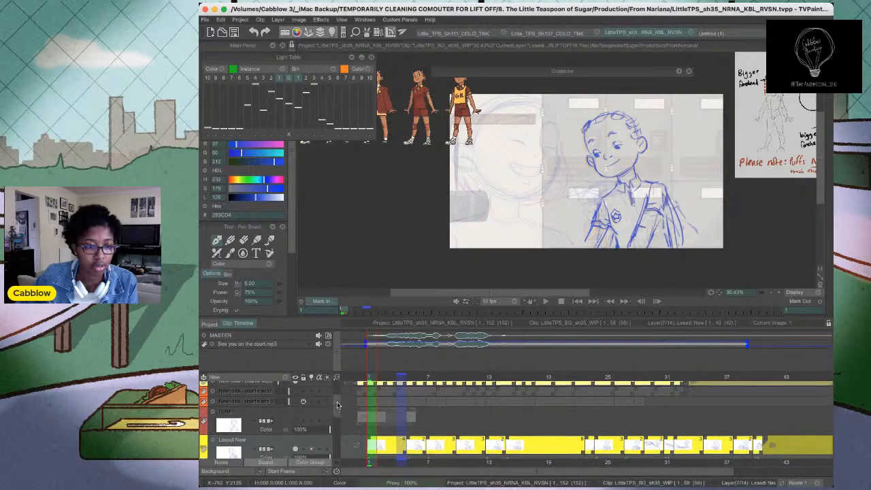
{"action": "left_click_drag", "start_coordinate": [338, 406], "coordinate": [337, 395]}
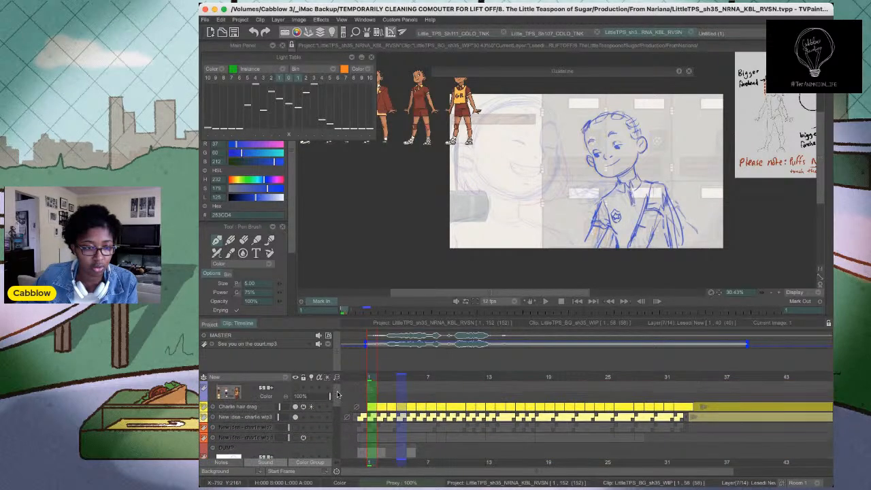
Raise the Charlie hair drag layer to full opacity and keep the New idea - charlie wip3 layer faint
{"action": "left_click", "coordinate": [294, 417]}
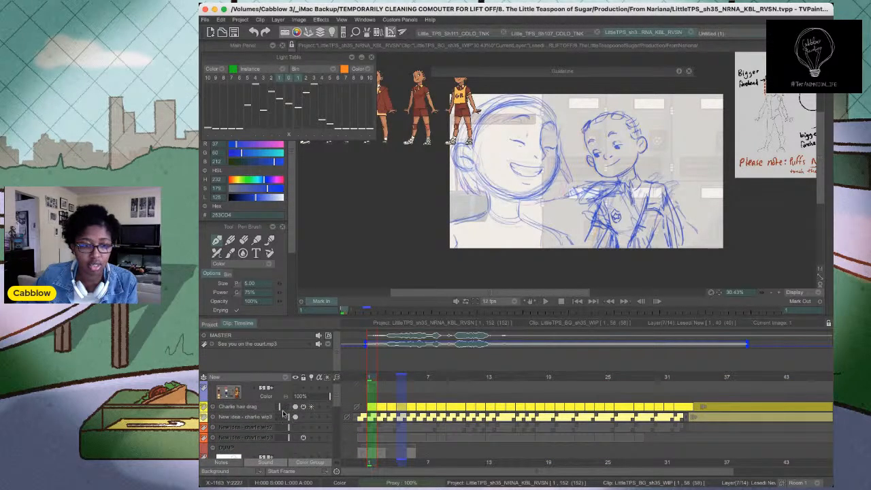
{"action": "left_click", "coordinate": [303, 406]}
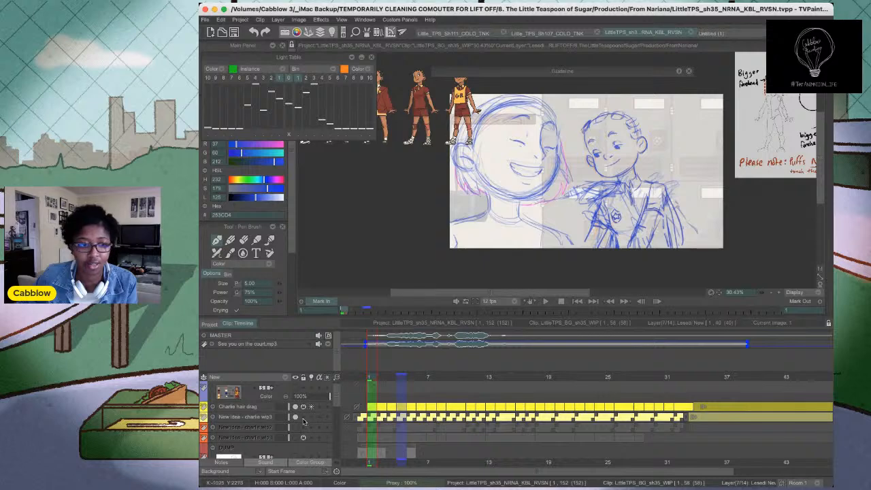
{"action": "left_click_drag", "start_coordinate": [289, 417], "coordinate": [279, 417]}
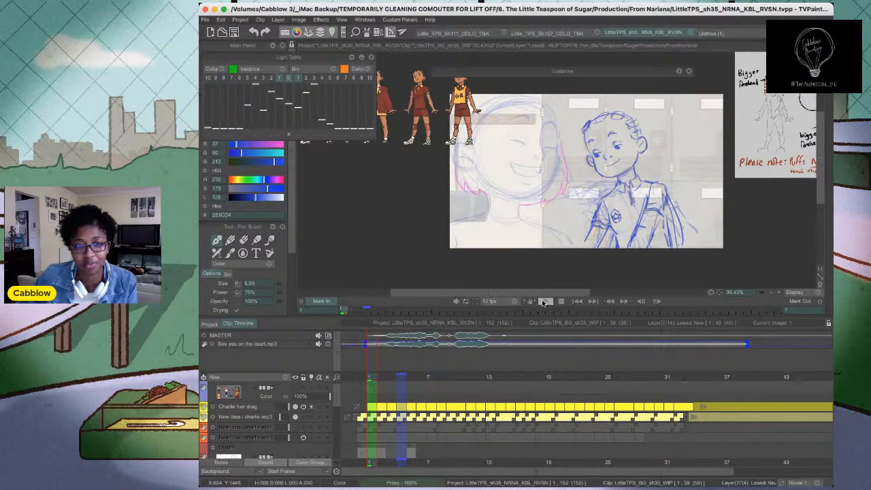
Play back the shot with sound and both characters, return to frame 1 and bring the Lesedi New layer into view
{"action": "left_click", "coordinate": [543, 301]}
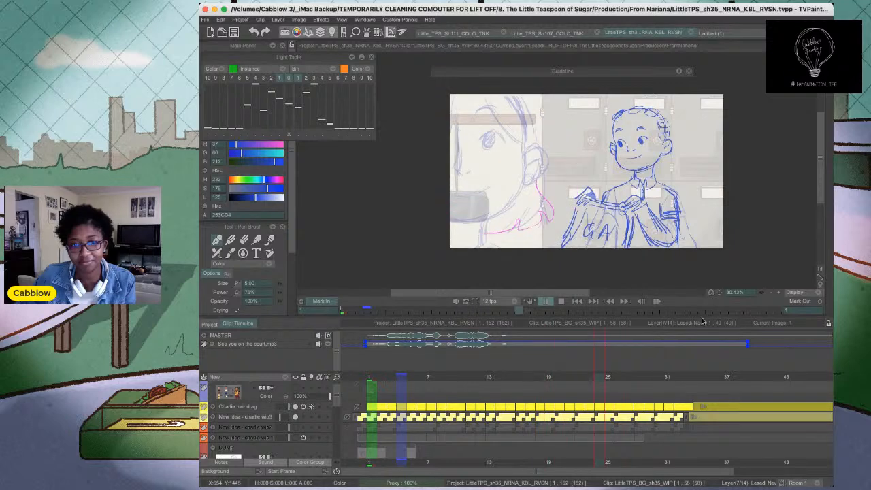
{"action": "left_click", "coordinate": [367, 374]}
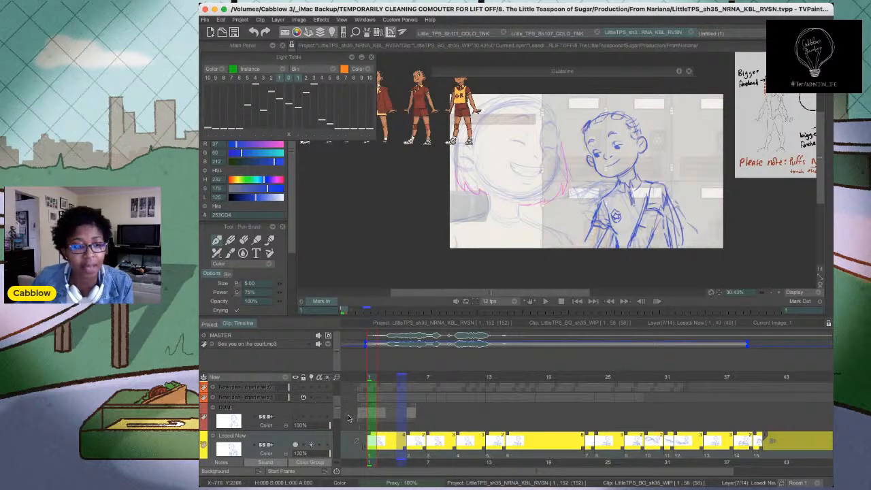
{"action": "scroll", "coordinate": [348, 417], "scroll_direction": "down", "scroll_amount": 3}
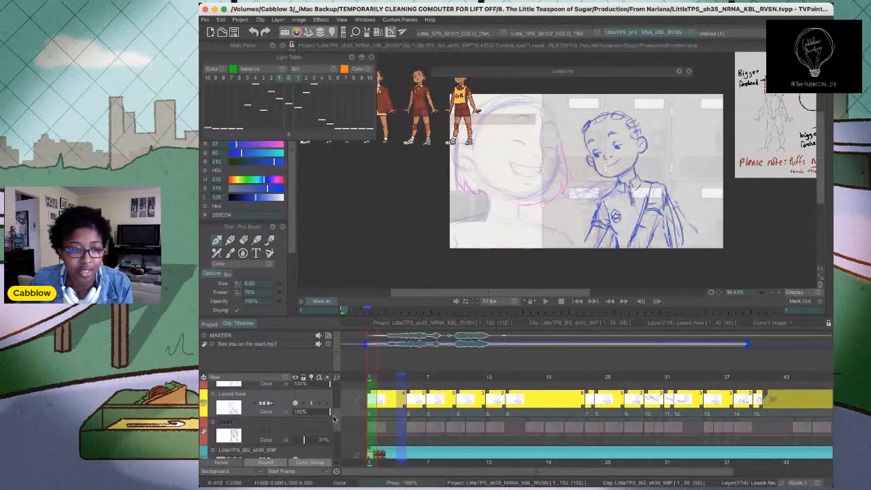
Raise the New idea - charlie wip3 layer's opacity to 72% and play back the shot with both characters
{"action": "scroll", "coordinate": [335, 419], "scroll_direction": "up", "scroll_amount": 4}
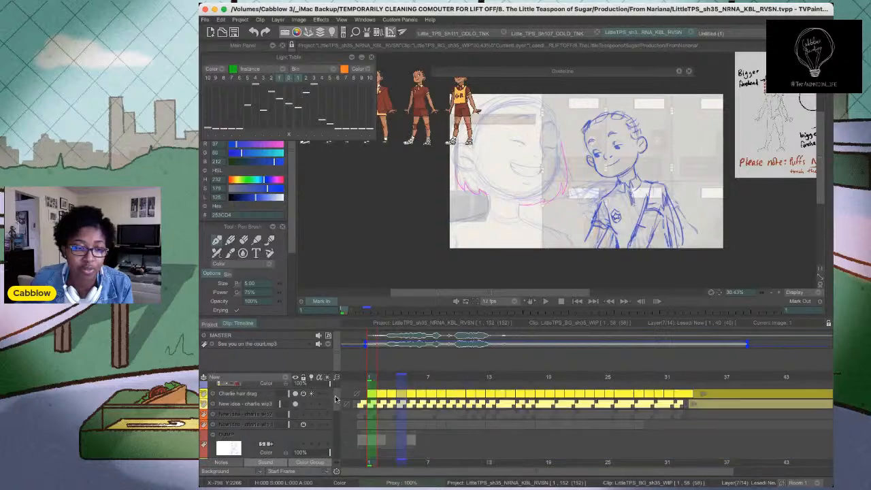
{"action": "left_click", "coordinate": [213, 404]}
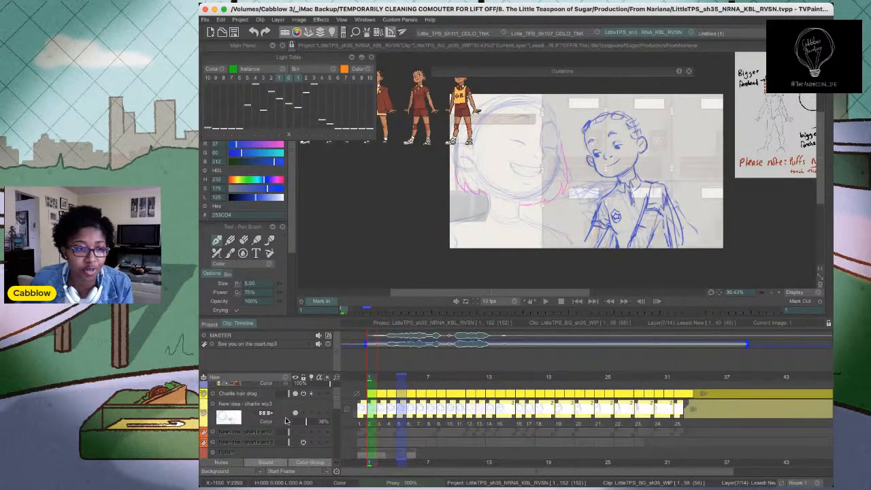
{"action": "left_click_drag", "start_coordinate": [310, 422], "coordinate": [317, 421]}
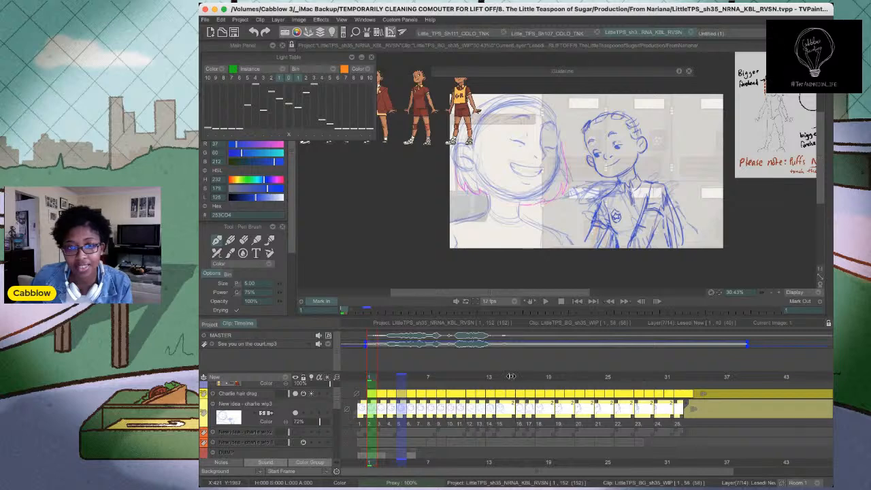
{"action": "left_click", "coordinate": [546, 303]}
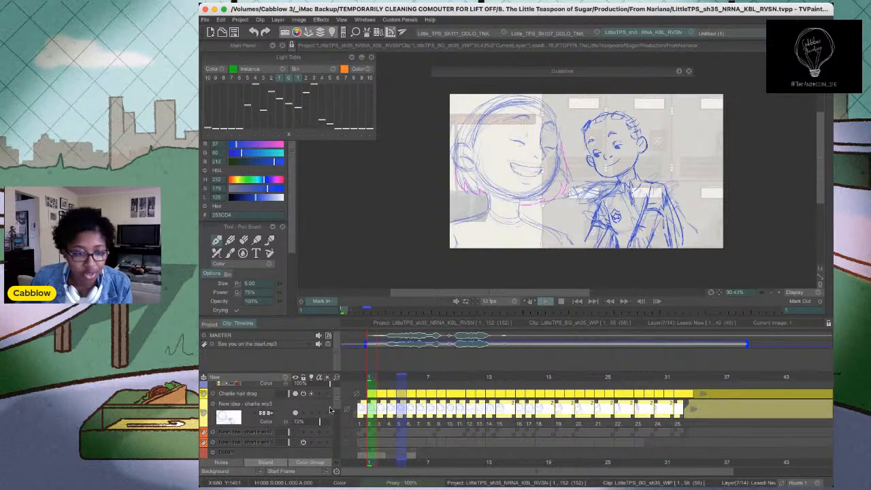
Extend the hold of drawing 13 on the Lesedi New layer to 5 frames and play the shot from the start
{"action": "left_click_drag", "start_coordinate": [337, 402], "coordinate": [338, 421]}
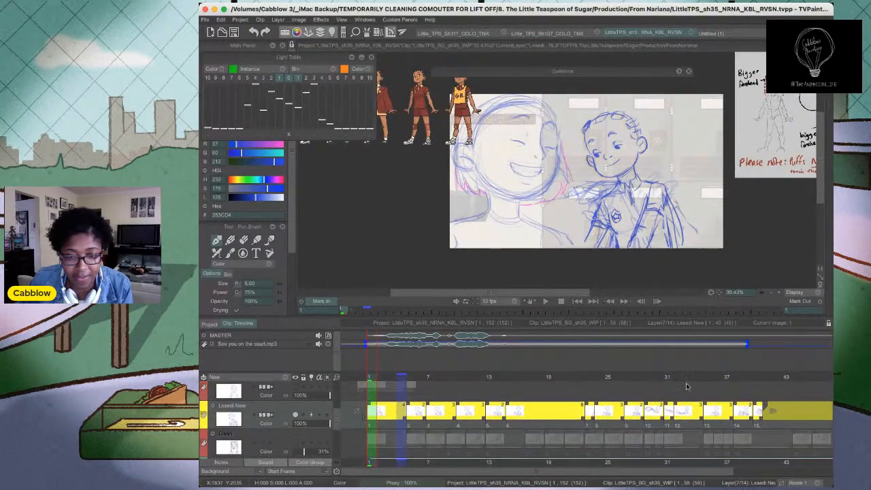
{"action": "left_click", "coordinate": [578, 378]}
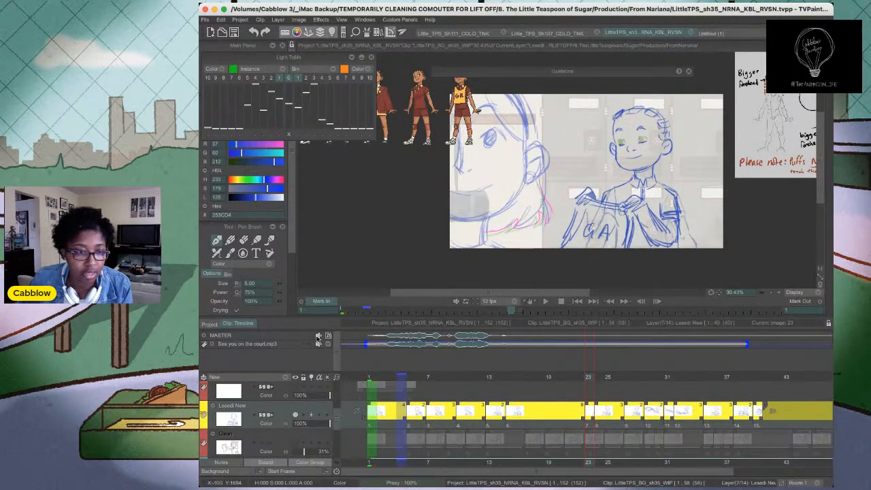
{"action": "mouse_move", "coordinate": [521, 378]}
{"action": "left_mouse_down"}
{"action": "mouse_move", "coordinate": [695, 379]}
{"action": "mouse_move", "coordinate": [727, 389]}
{"action": "left_mouse_up"}
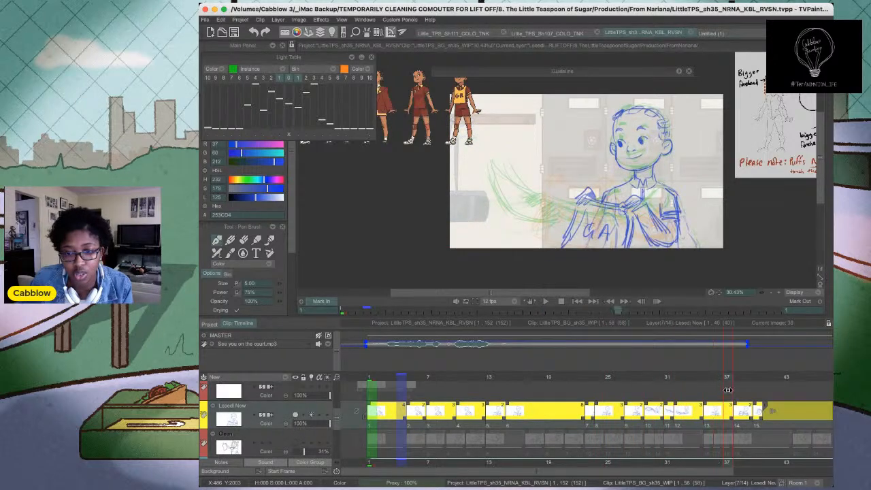
{"action": "left_click_drag", "start_coordinate": [733, 420], "coordinate": [751, 420]}
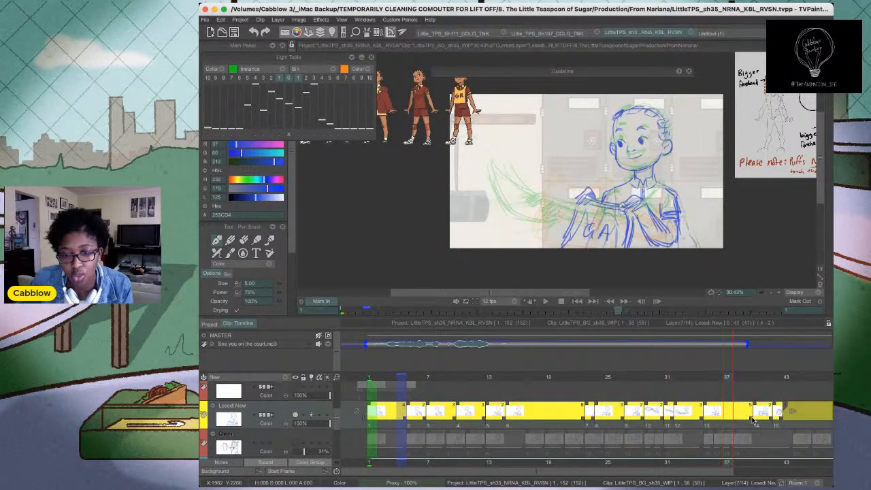
{"action": "left_click", "coordinate": [575, 303]}
{"action": "left_click", "coordinate": [547, 302]}
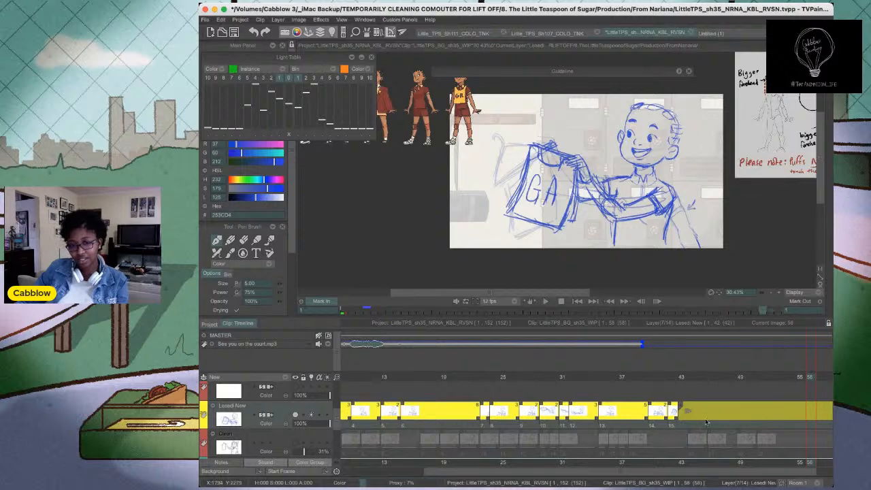
Lengthen the hold of drawing 13 on the Lesedi New layer to 7 frames and save the project
{"action": "left_click", "coordinate": [646, 420]}
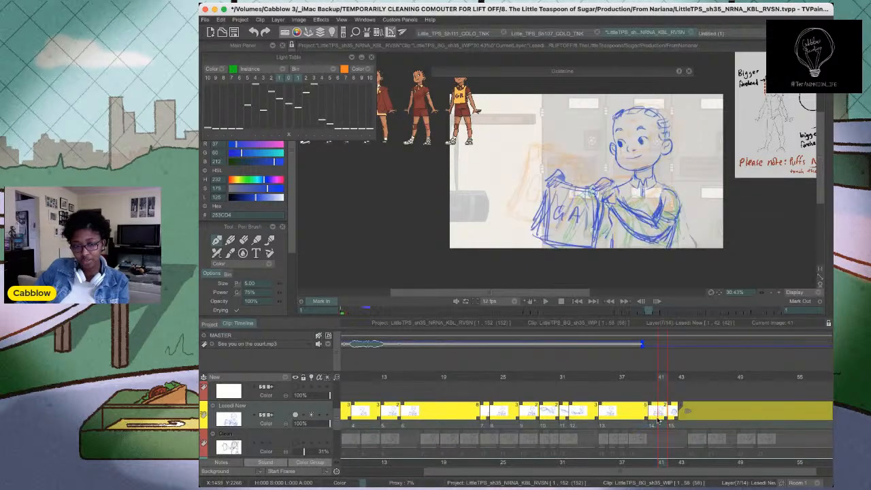
{"action": "left_click_drag", "start_coordinate": [647, 420], "coordinate": [667, 418]}
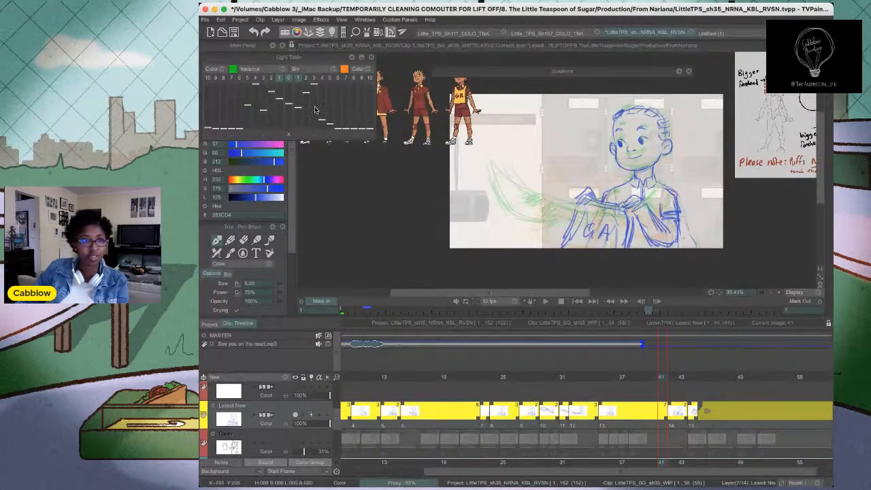
{"action": "key", "text": "ctrl+s"}
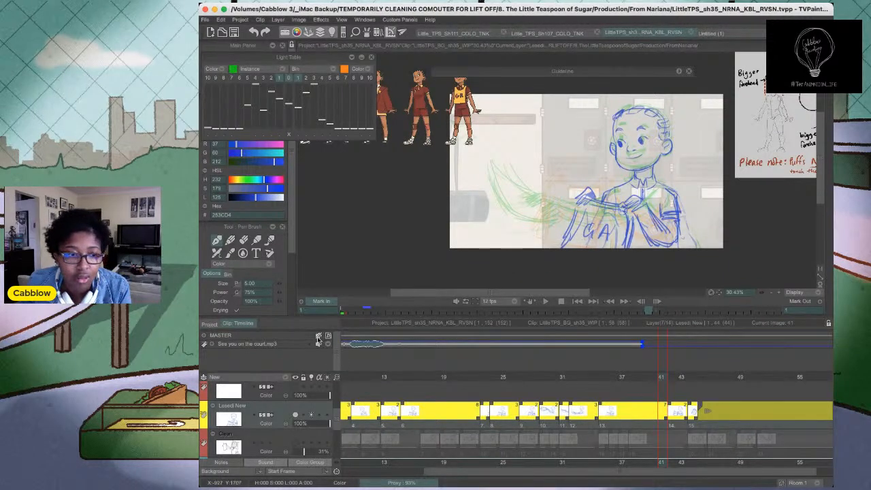
Return to the first frame and play the shot with sound to check the longer hold against the dialogue
{"action": "left_click", "coordinate": [576, 301]}
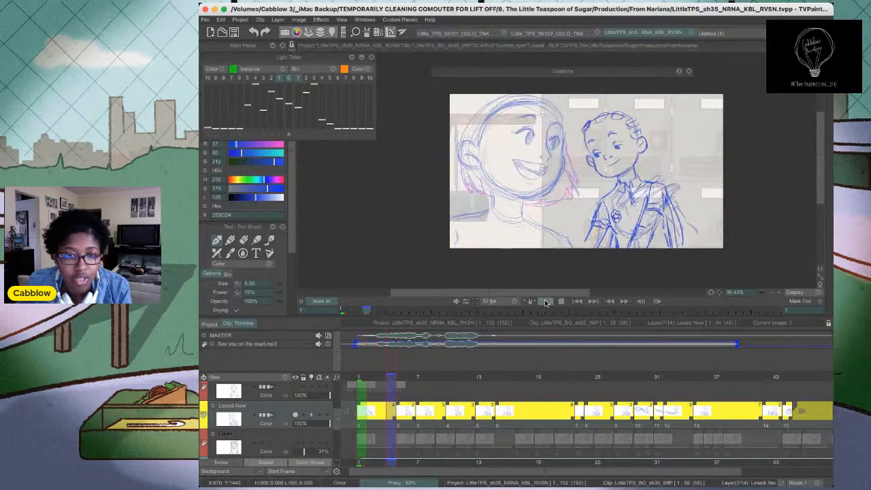
{"action": "left_click", "coordinate": [577, 304]}
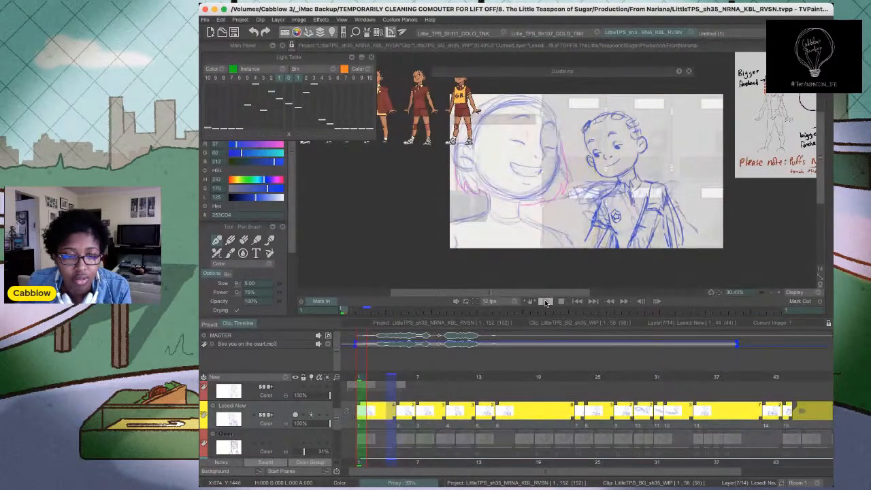
{"action": "left_click", "coordinate": [545, 302]}
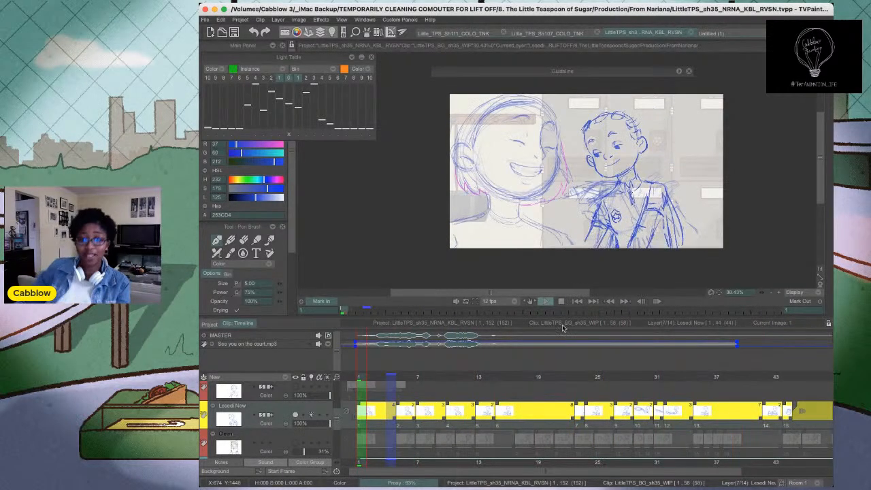
{"action": "key", "text": "super+Tab"}
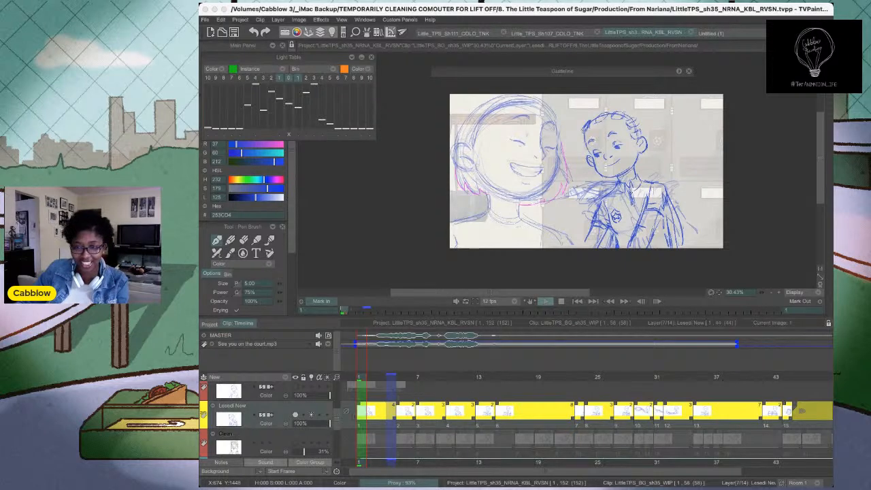
{"action": "left_click", "coordinate": [784, 250]}
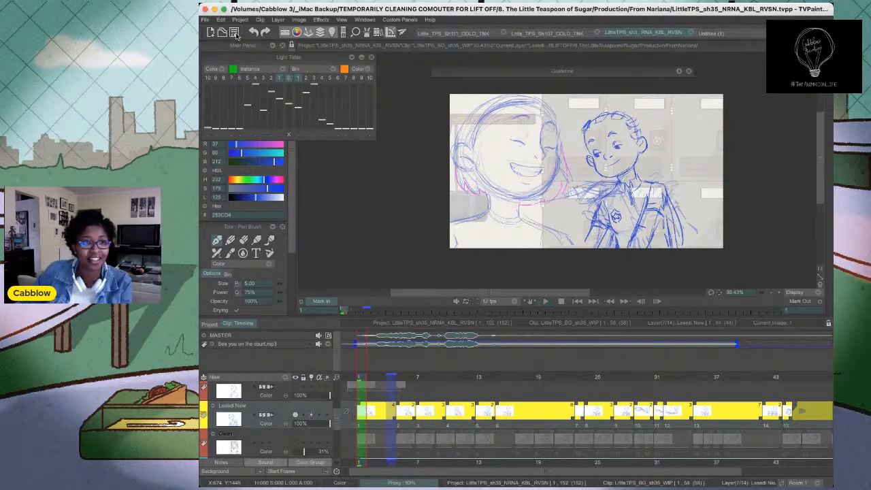
{"action": "key", "text": "super+Tab"}
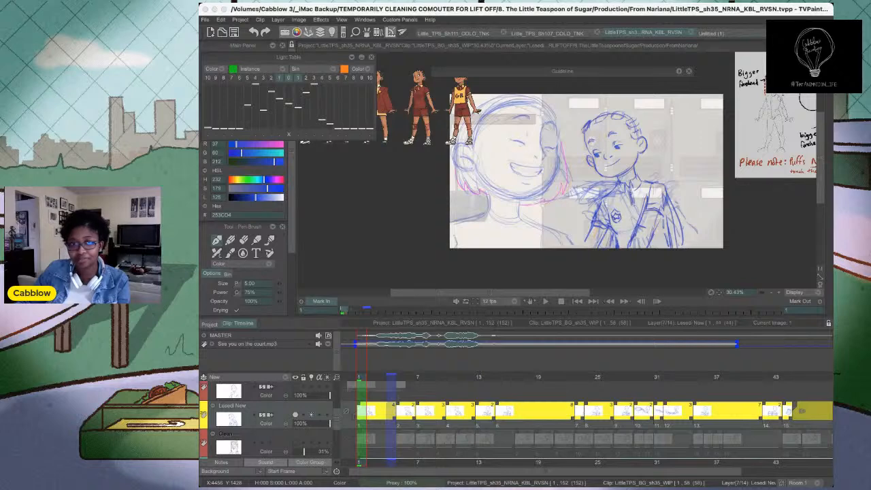